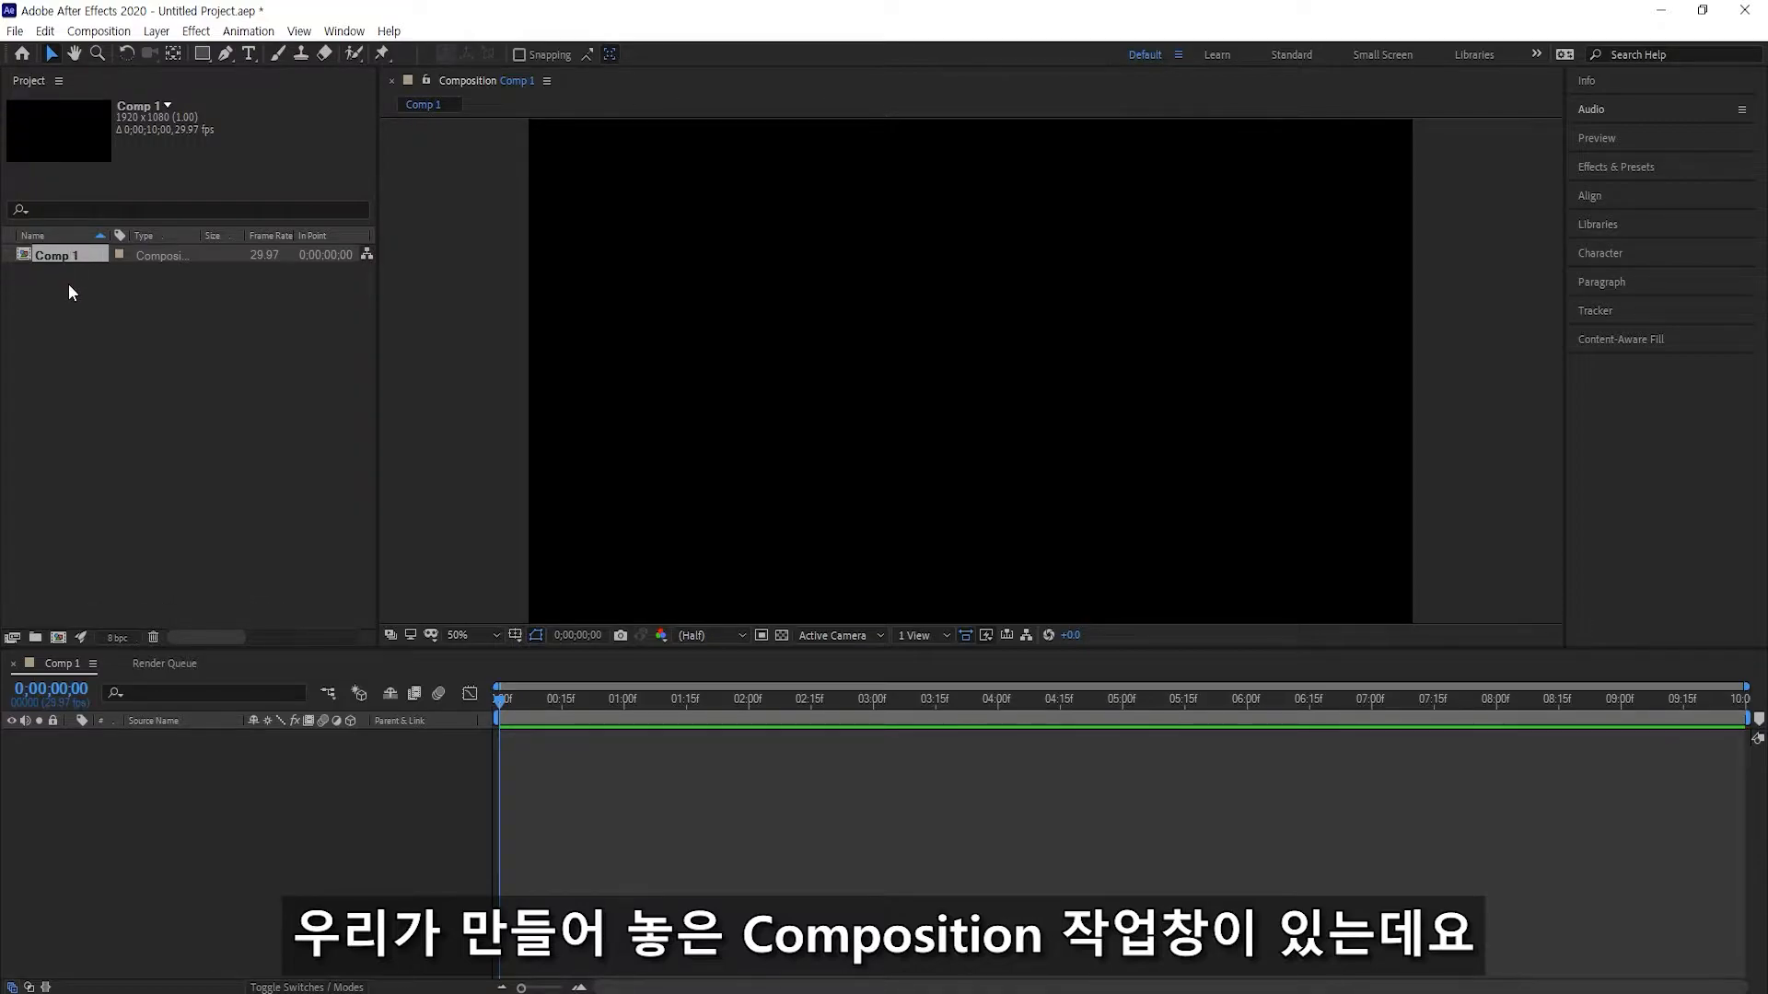
# Examine Comp 1's frame rate, in and out points and video info by temporarily widening the project list and its columns
pyautogui.click(63, 267)
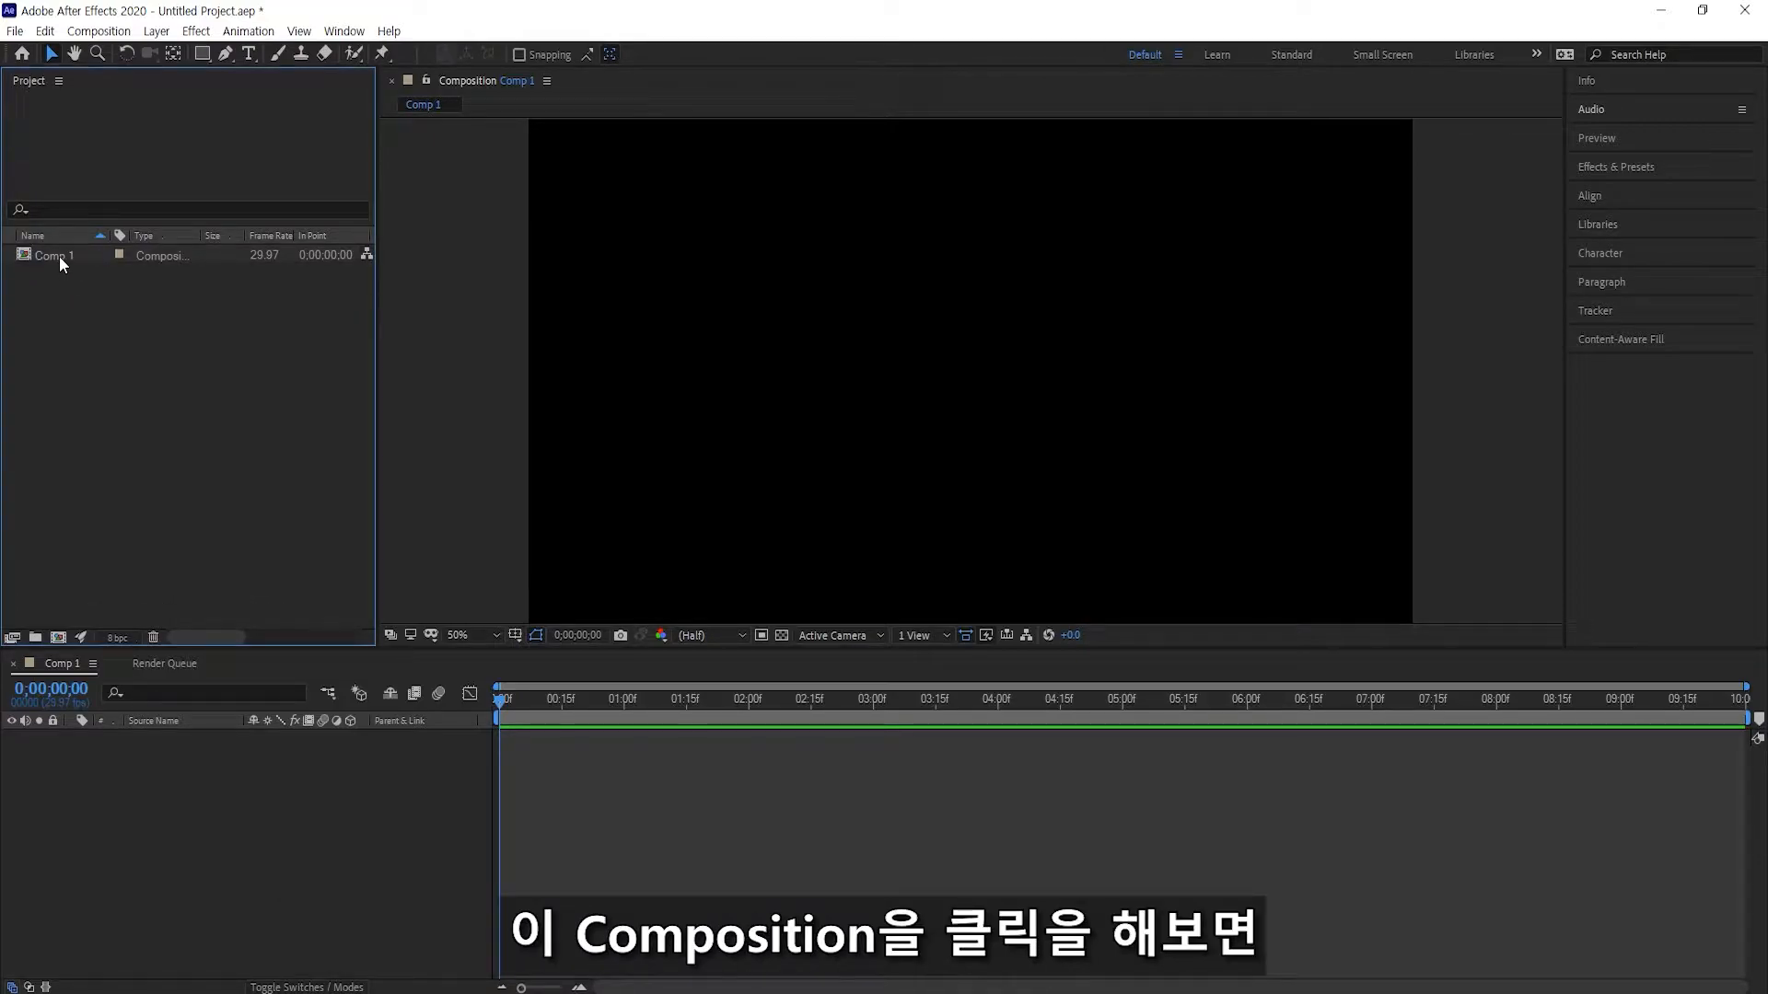
pyautogui.click(59, 256)
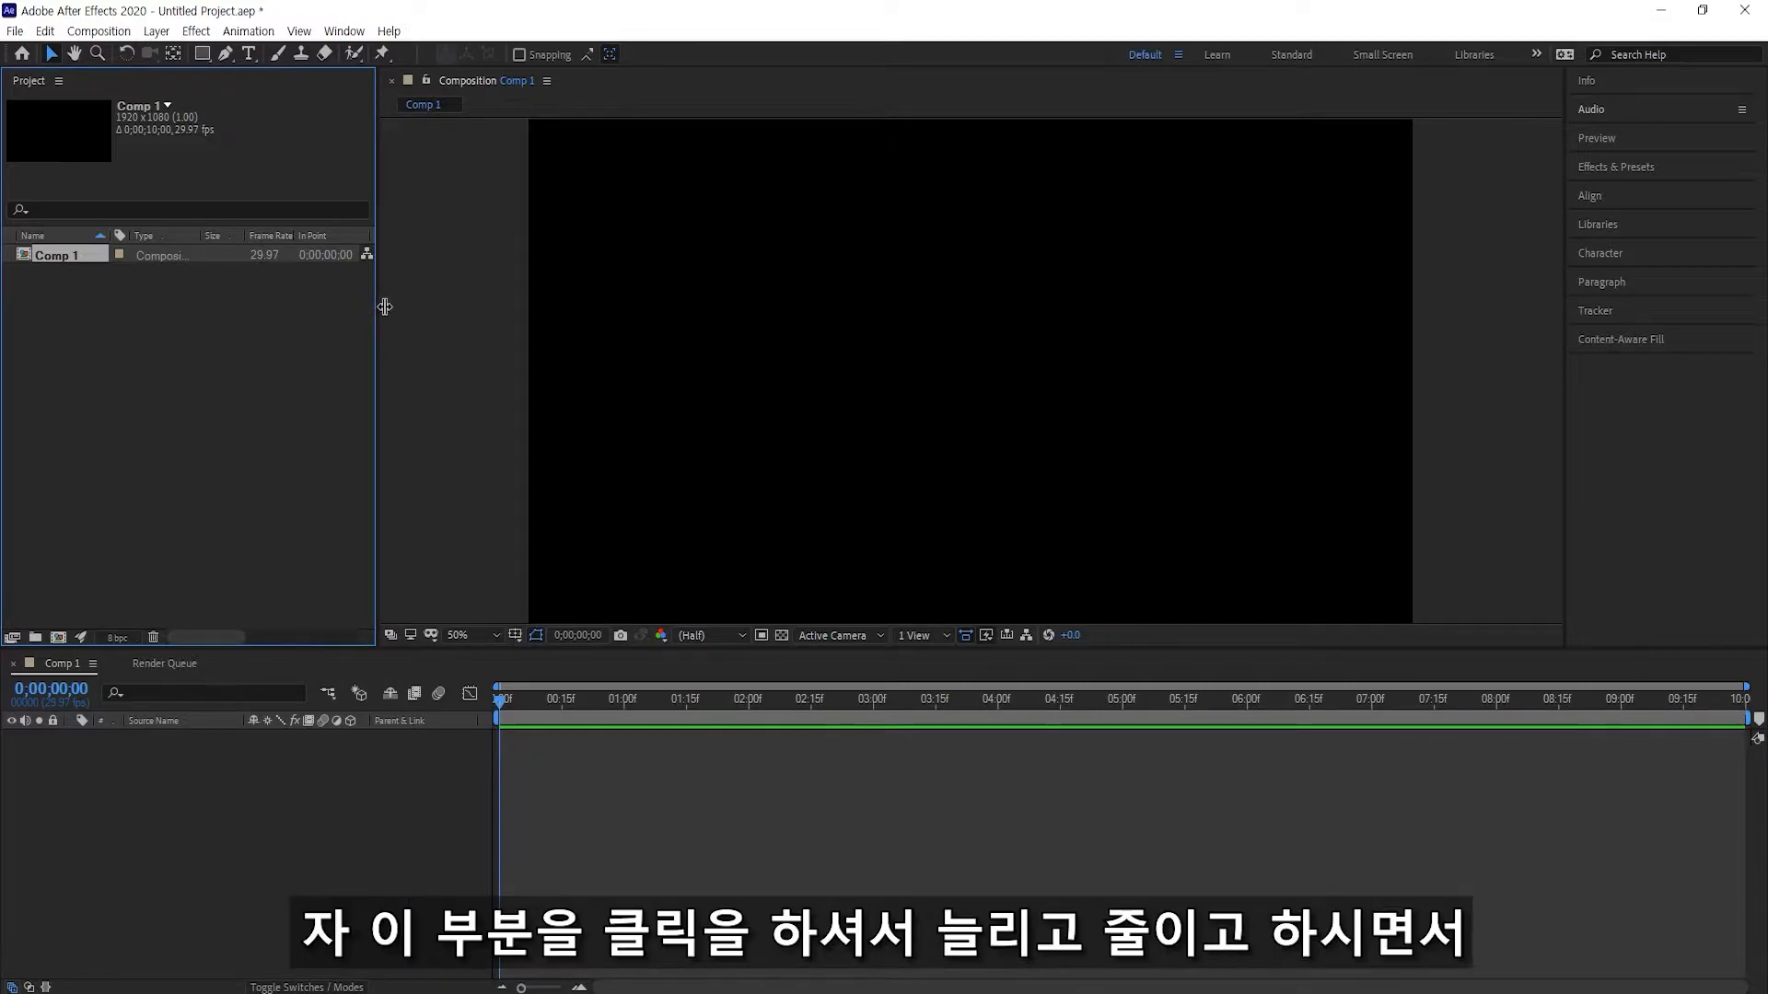
pyautogui.moveTo(385, 307); pyautogui.dragTo(1014, 308)
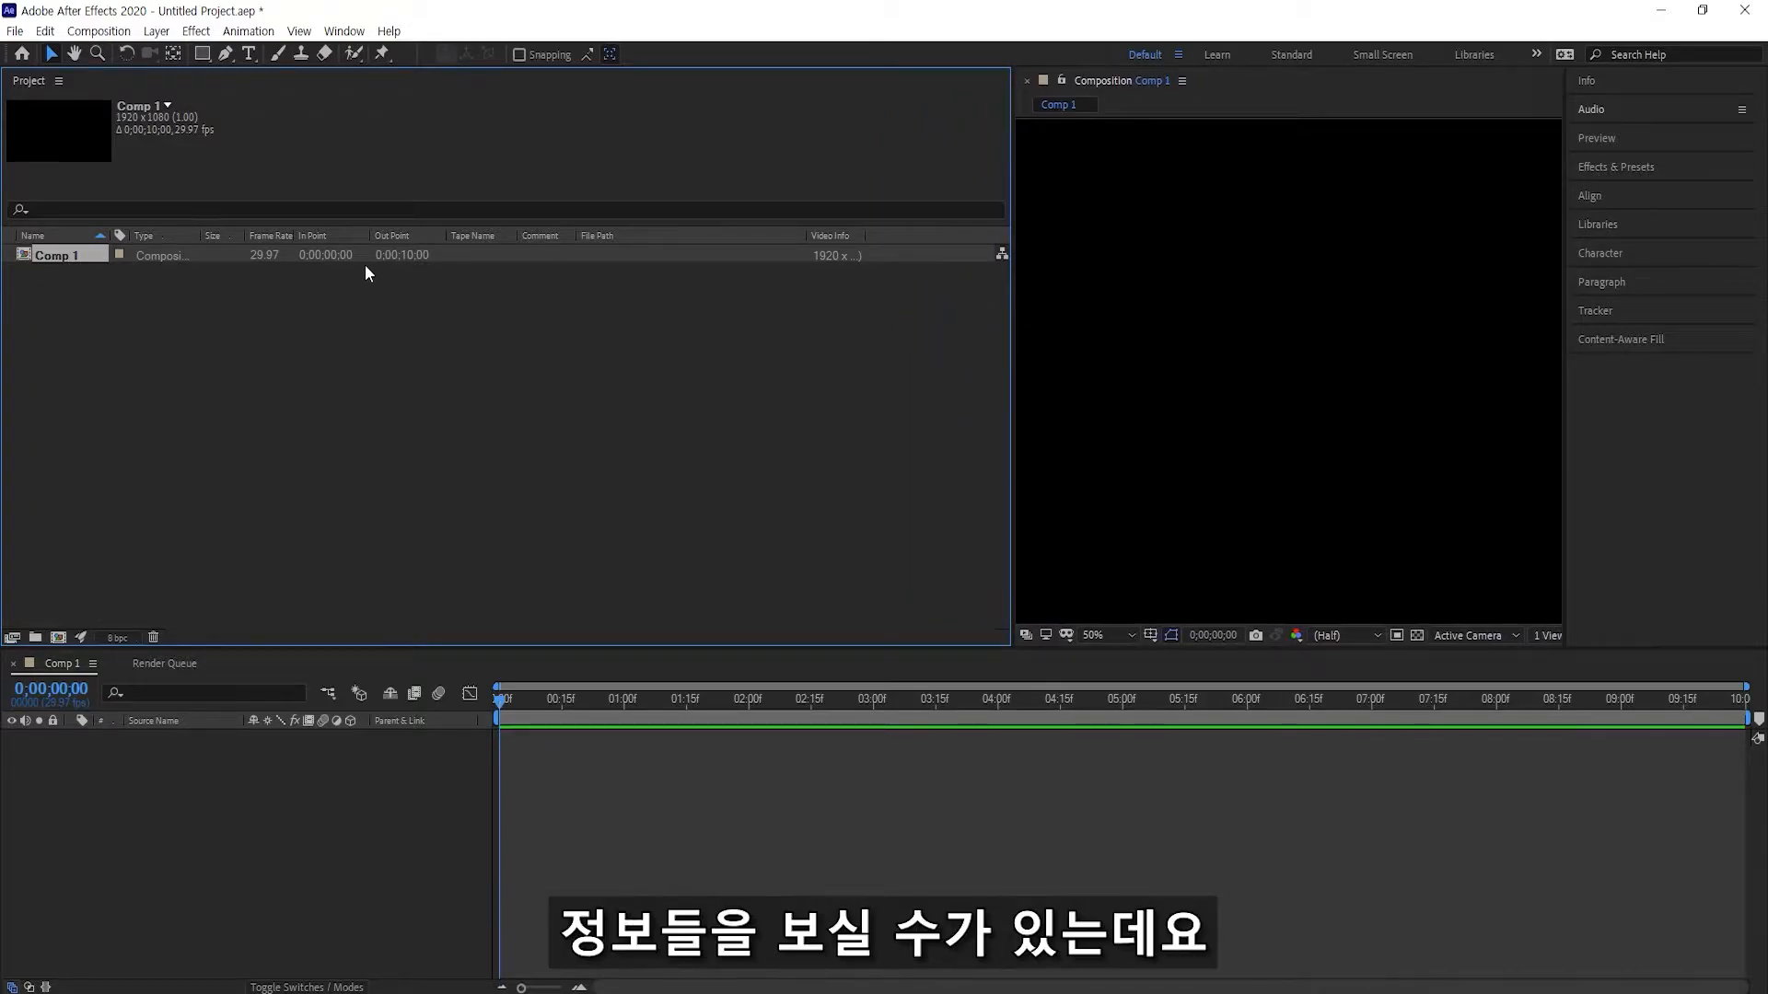
pyautogui.moveTo(297, 237); pyautogui.dragTo(337, 241)
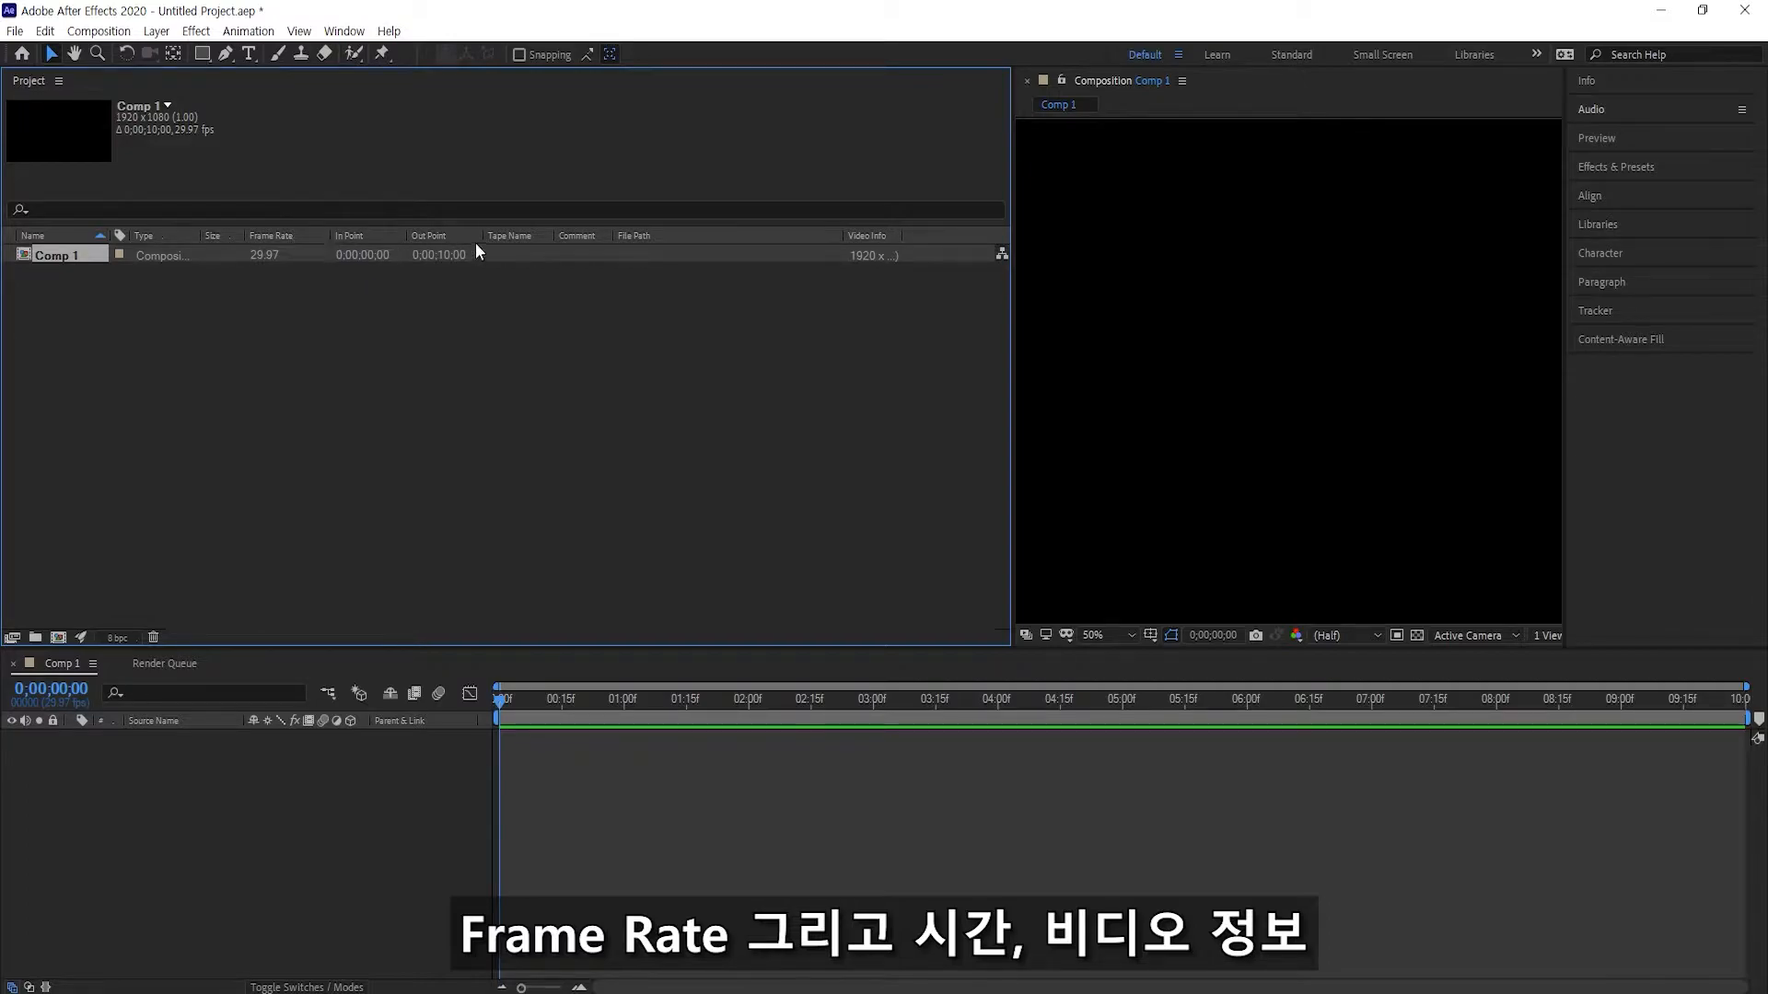
pyautogui.moveTo(486, 239); pyautogui.dragTo(493, 238)
pyautogui.moveTo(915, 238); pyautogui.dragTo(973, 239)
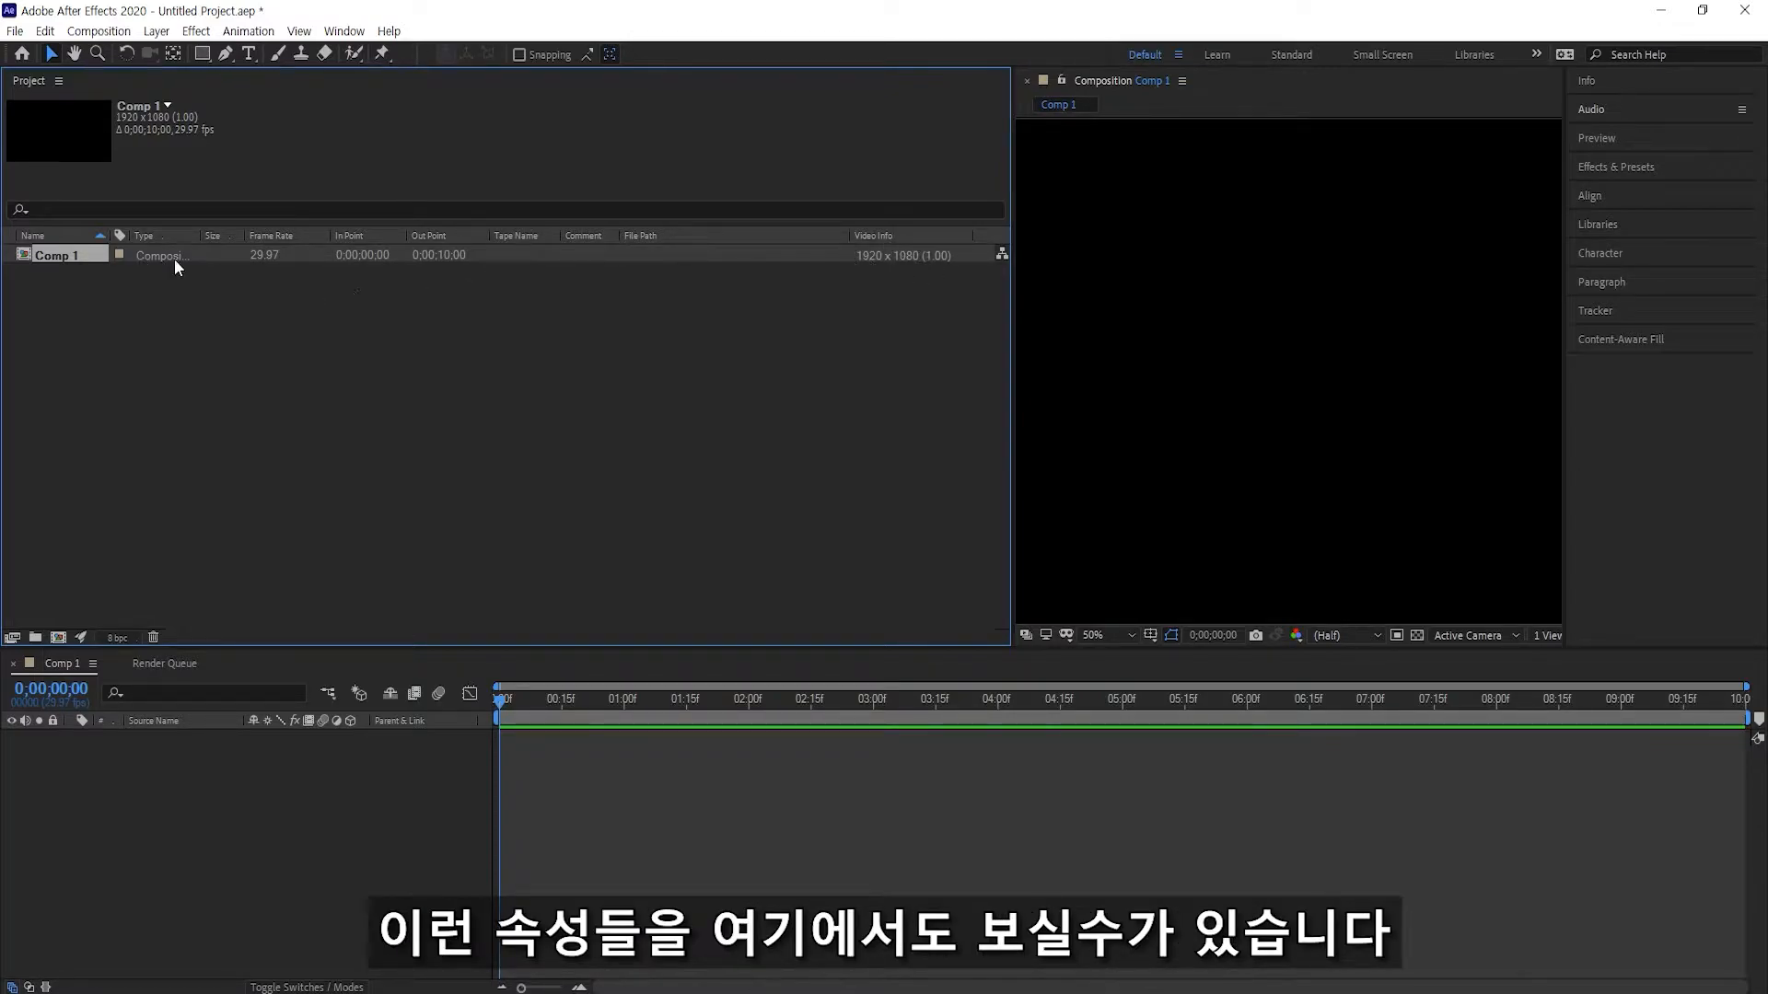
pyautogui.moveTo(1016, 362); pyautogui.dragTo(328, 356)
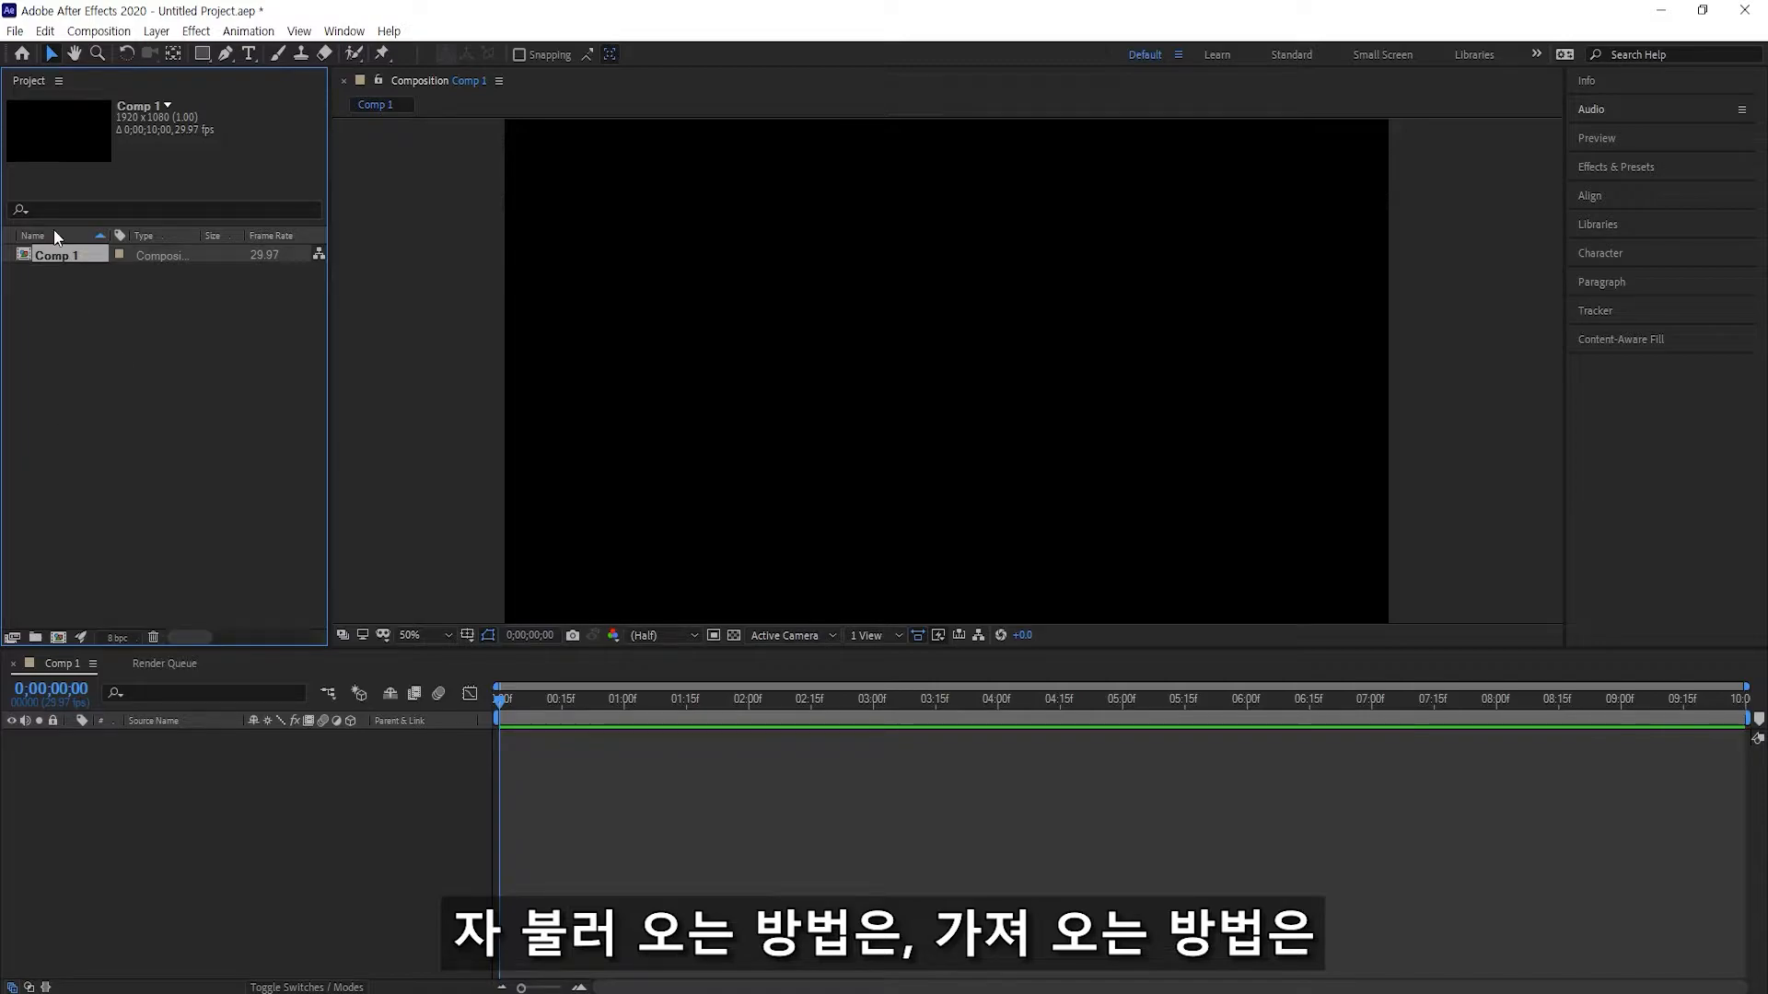
# Import the image bee-5618012_1920.jpg from the 소스 이미지 folder as footage
pyautogui.click(15, 32)
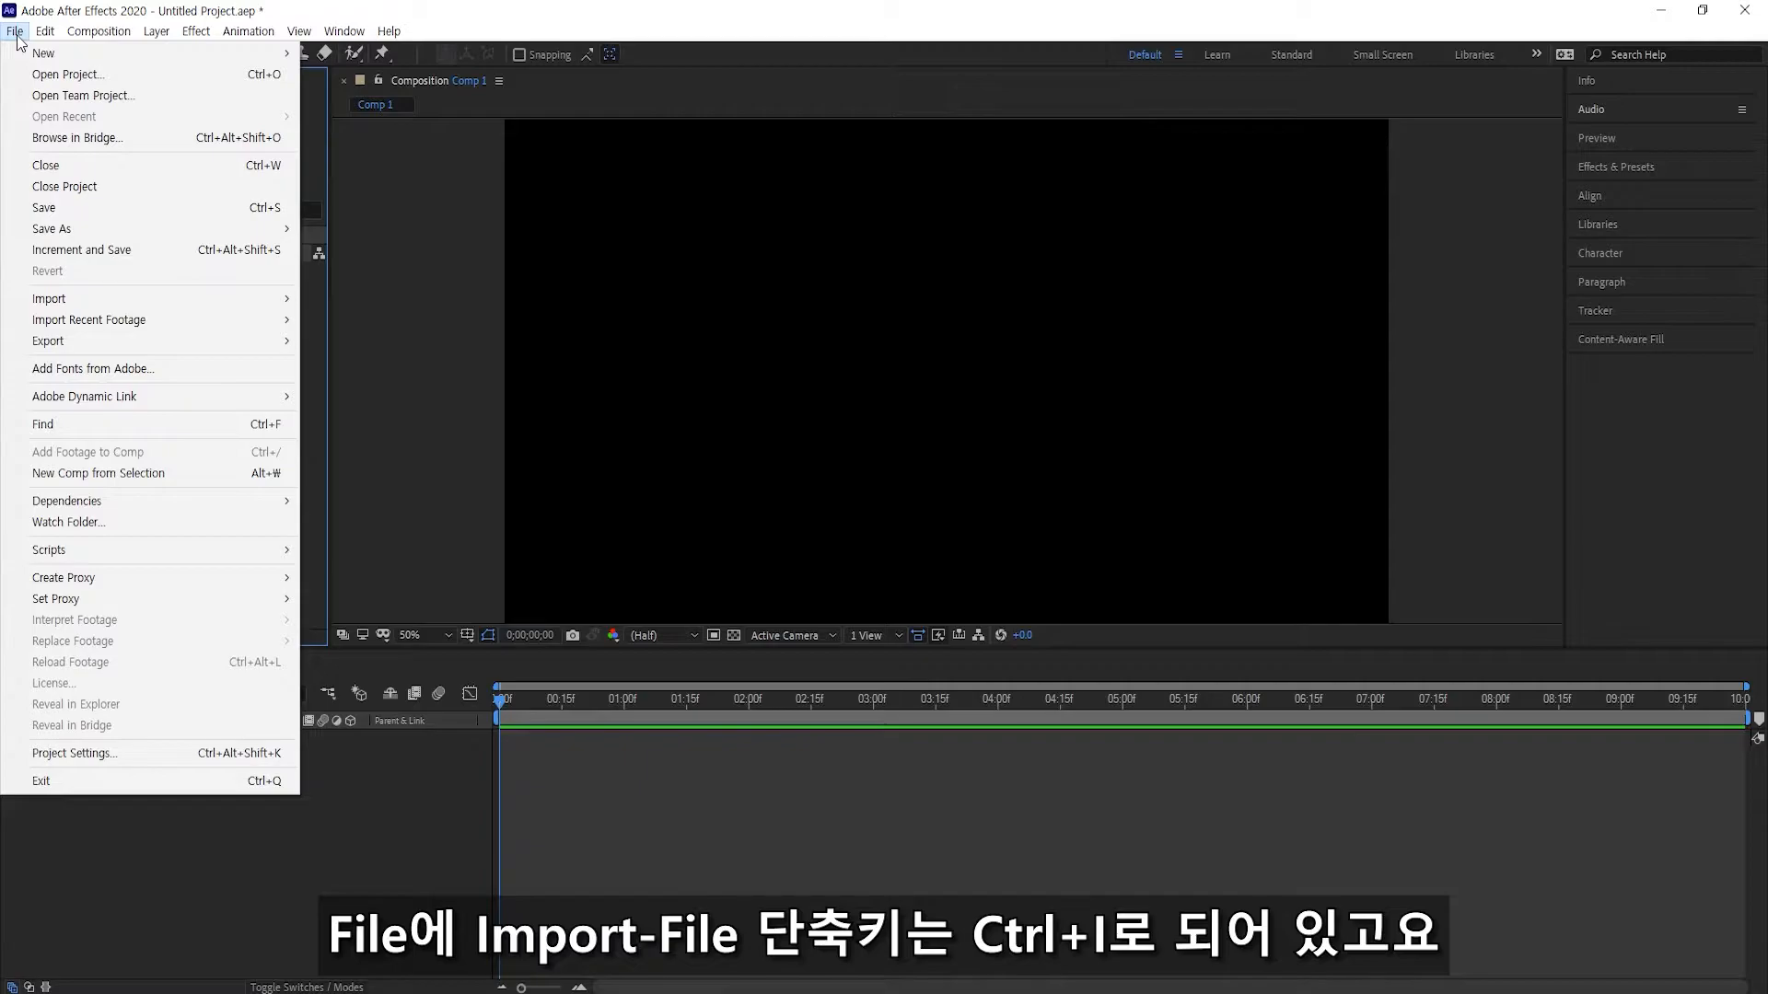
pyautogui.moveTo(73, 307)
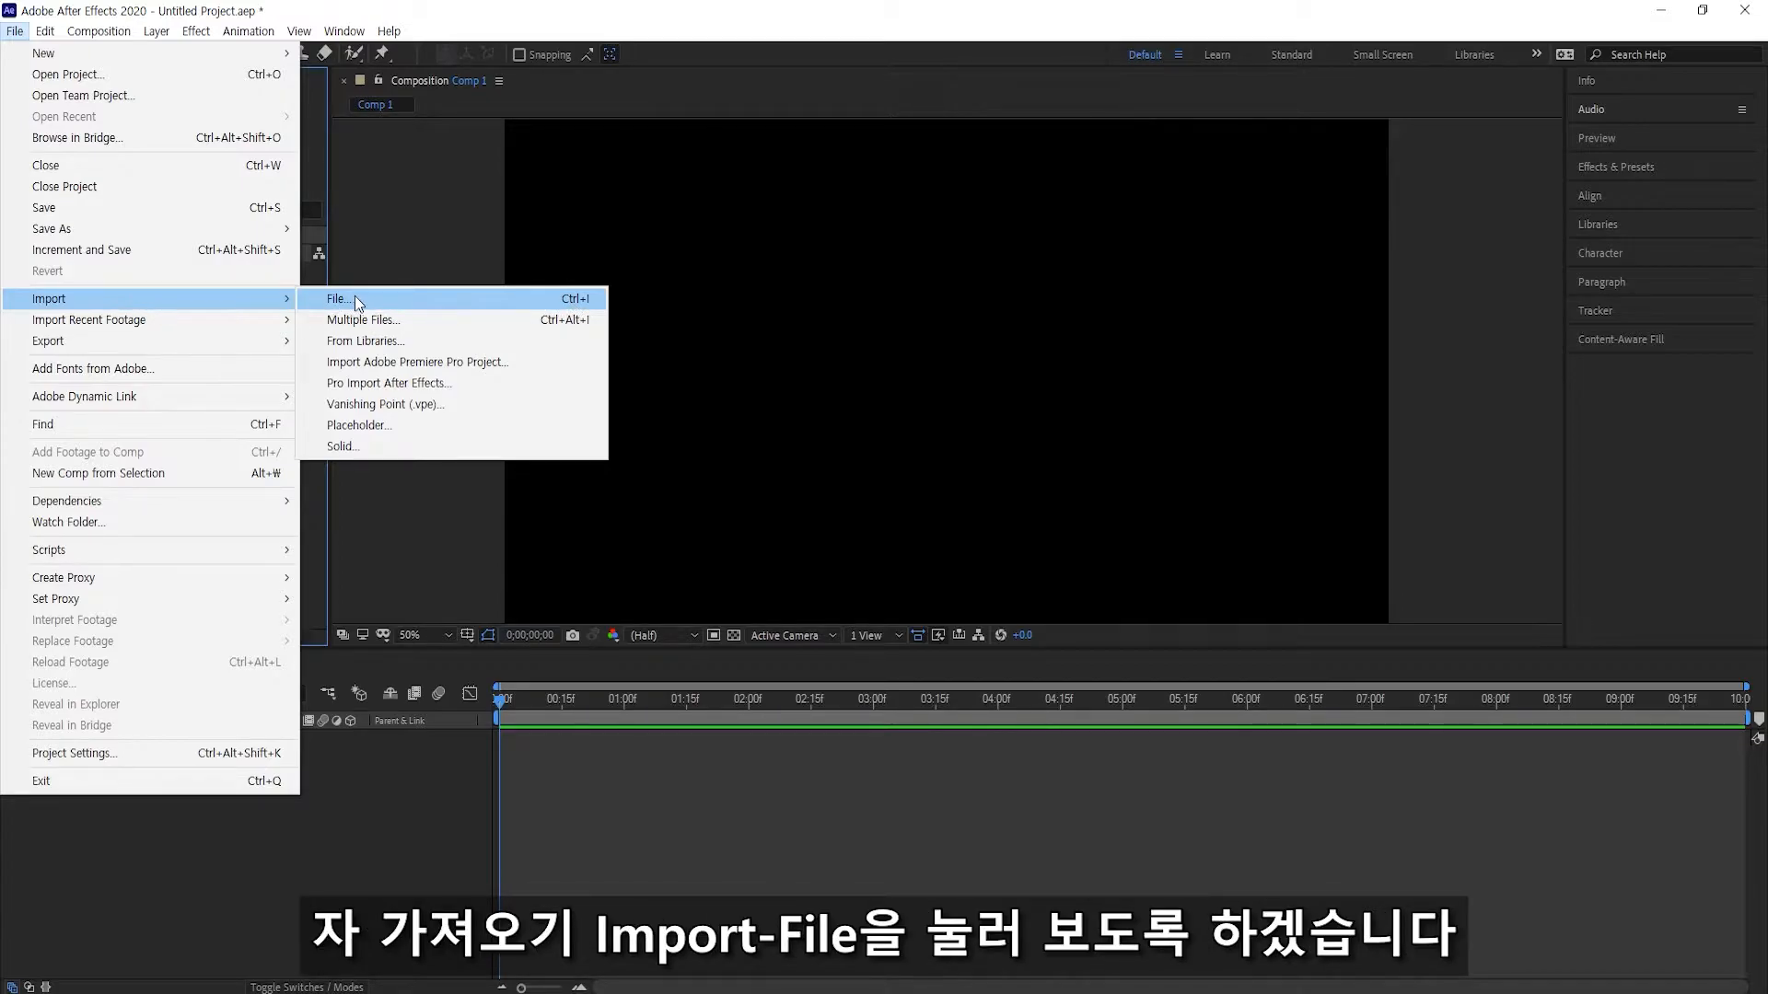
pyautogui.click(403, 298)
pyautogui.moveTo(347, 55); pyautogui.dragTo(553, 103)
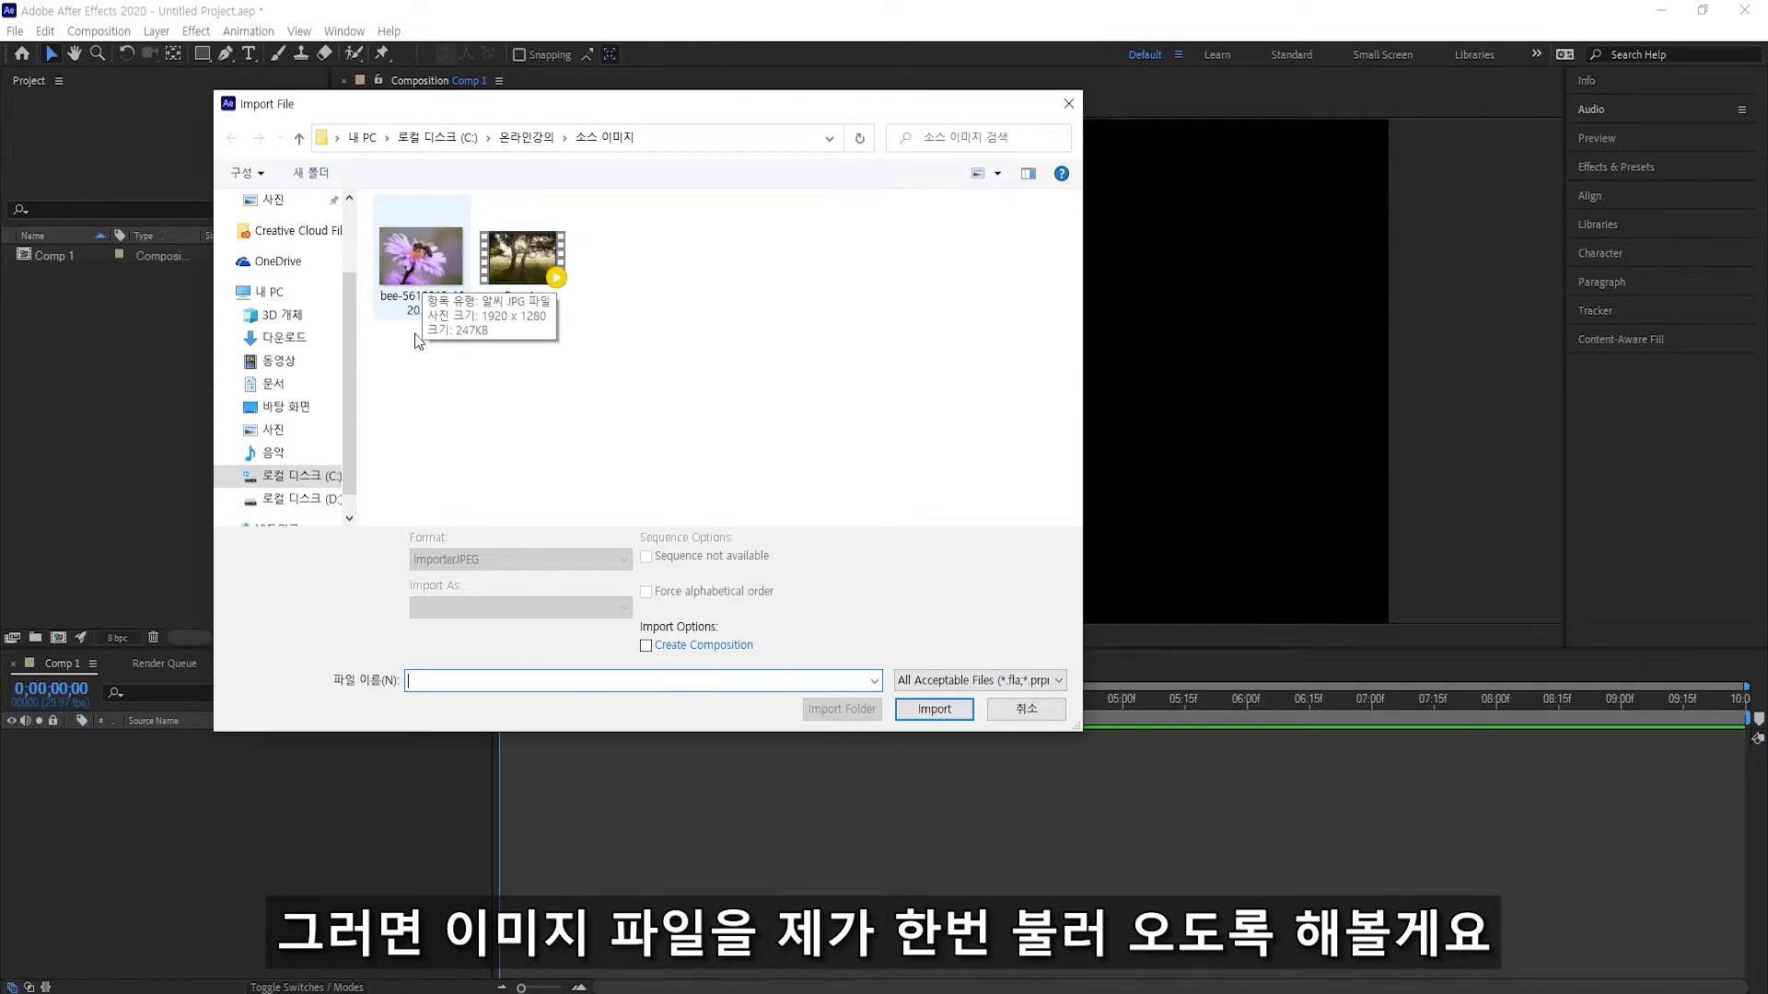
pyautogui.click(417, 273)
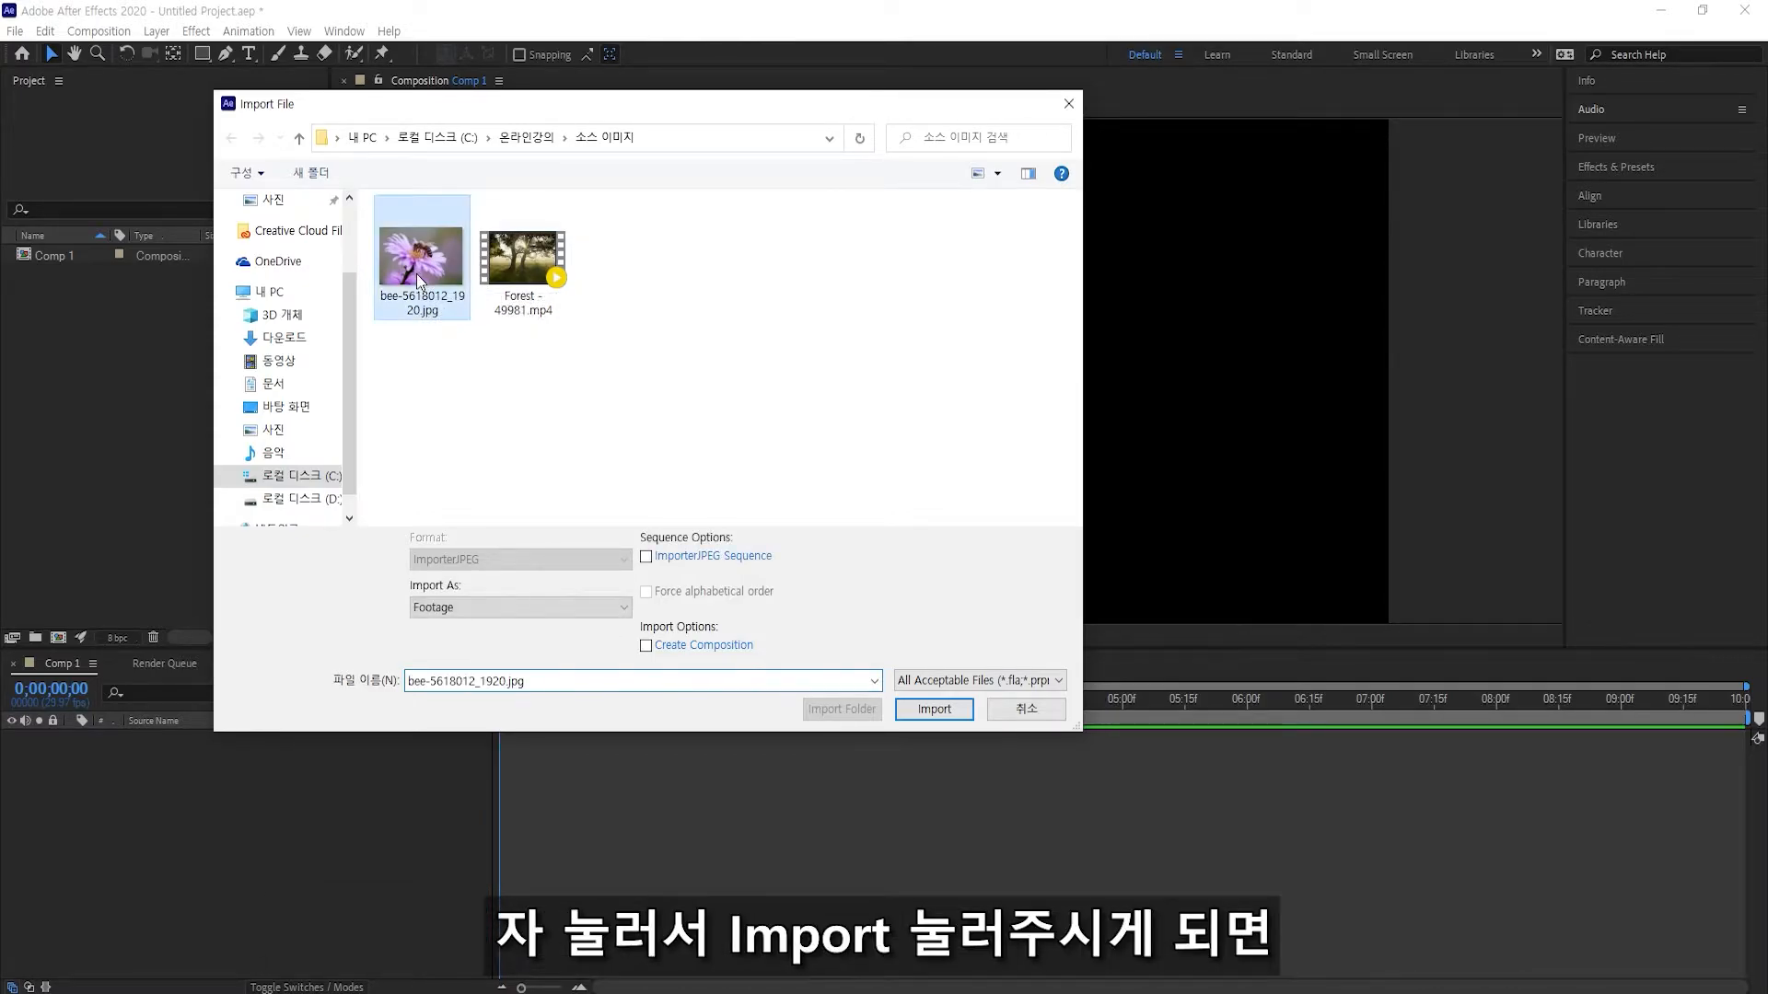
pyautogui.click(943, 711)
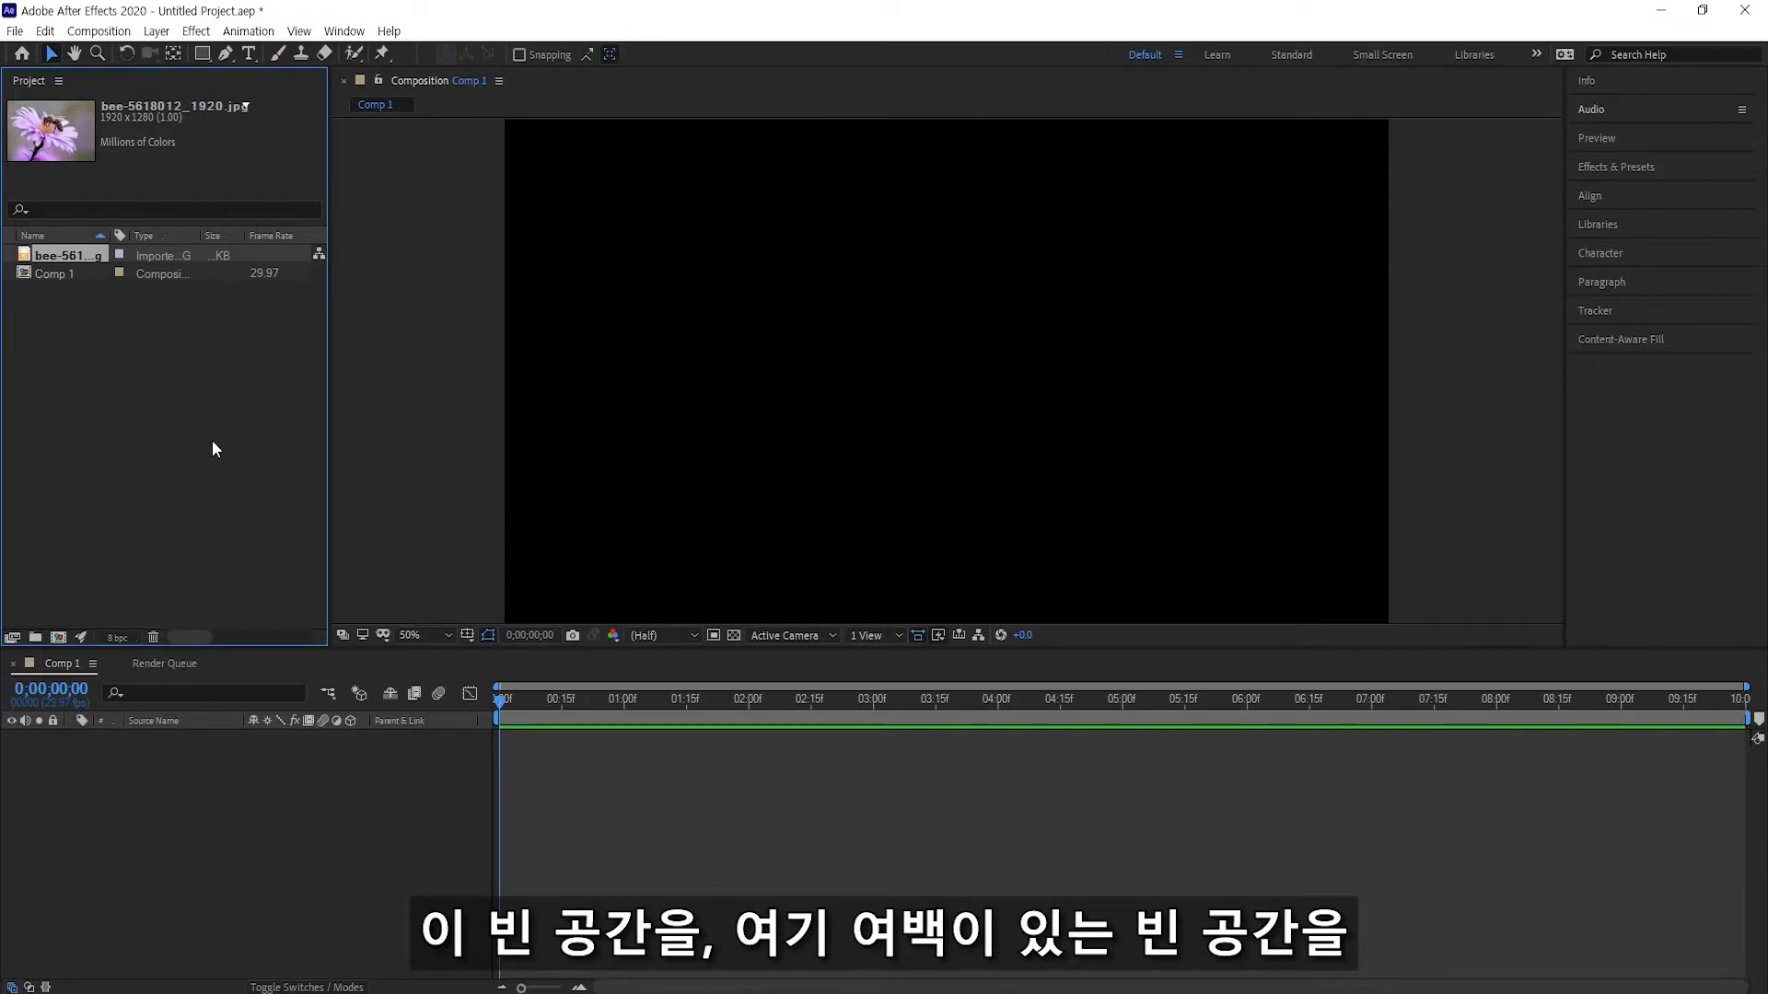
# Import the video Forest - 49981.mp4 from the 소스 이미지 folder as footage
pyautogui.doubleClick(100, 396)
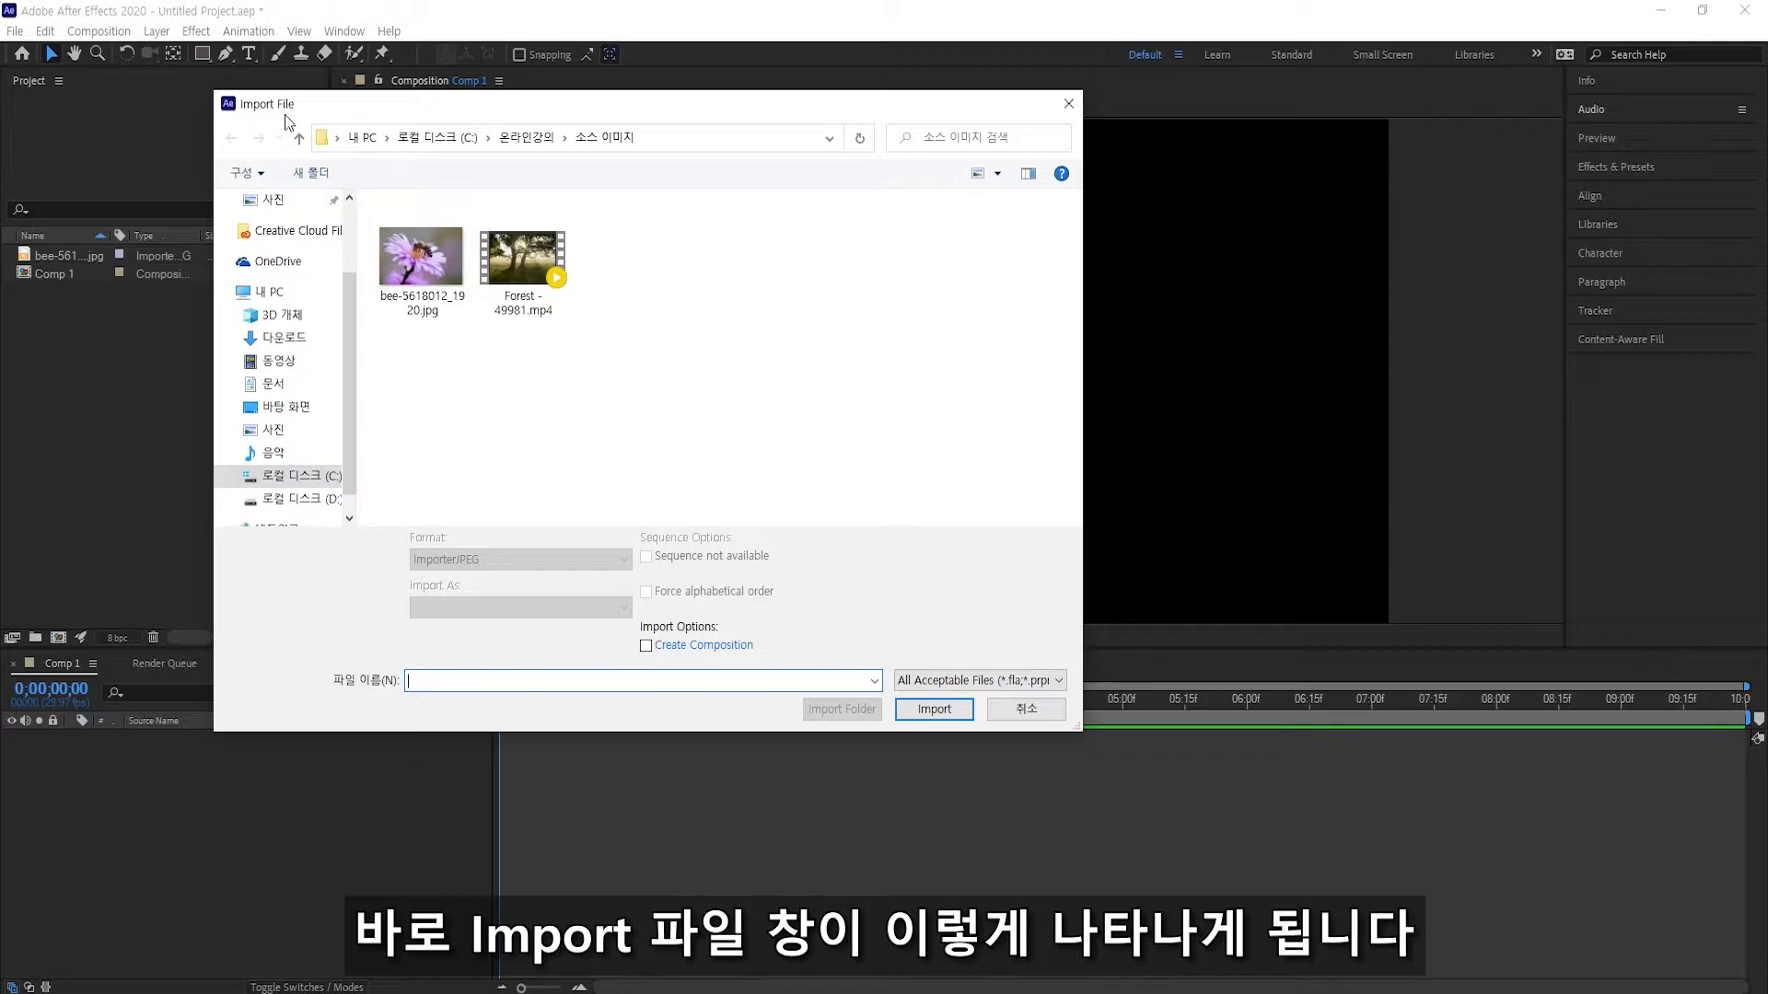
pyautogui.moveTo(294, 113); pyautogui.dragTo(369, 135)
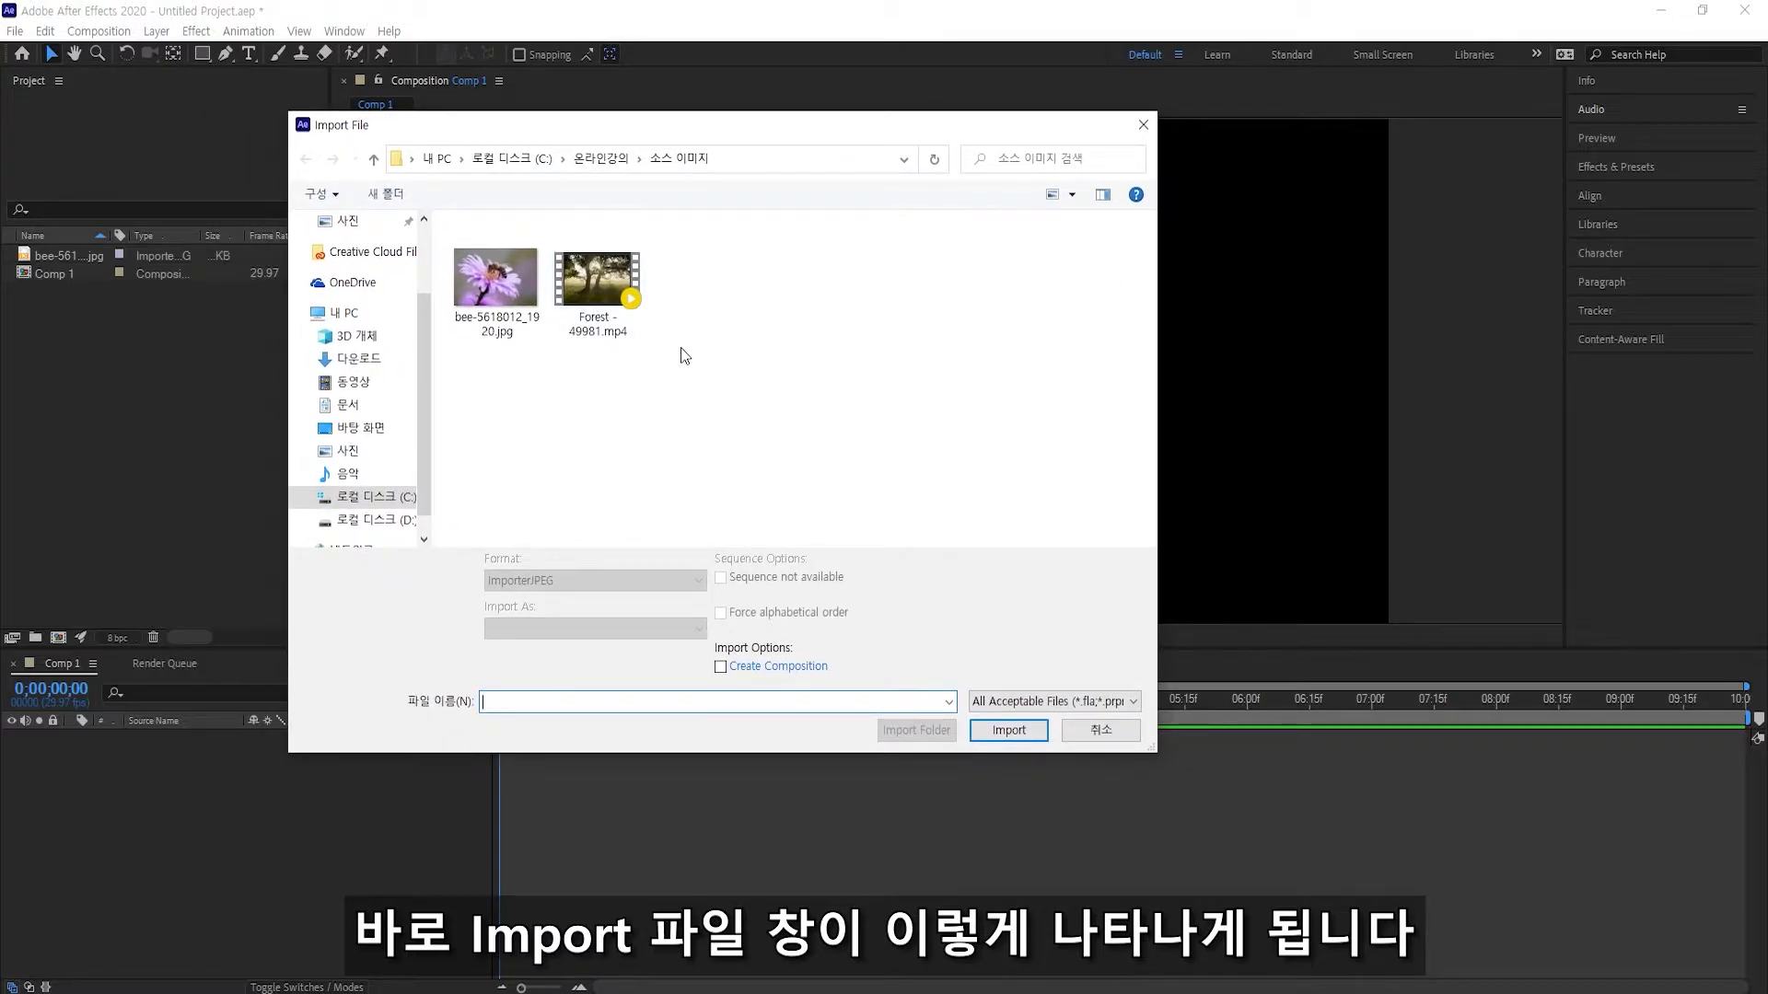
pyautogui.click(589, 278)
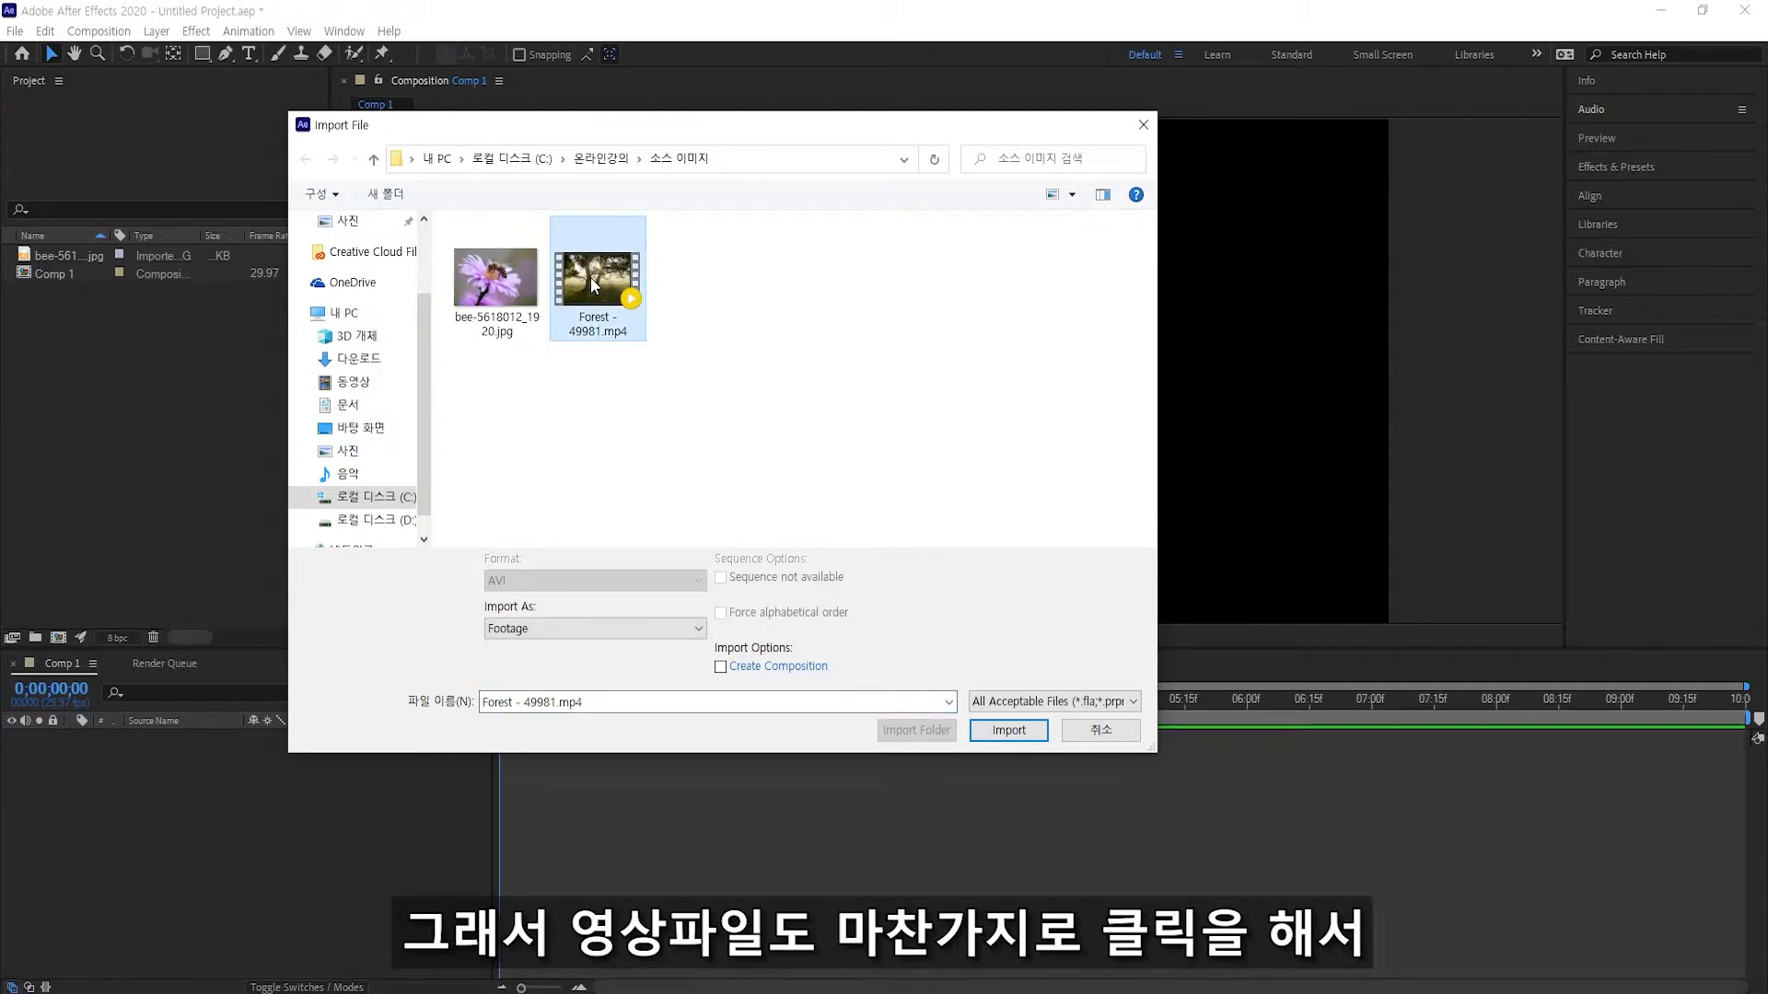
pyautogui.click(1022, 732)
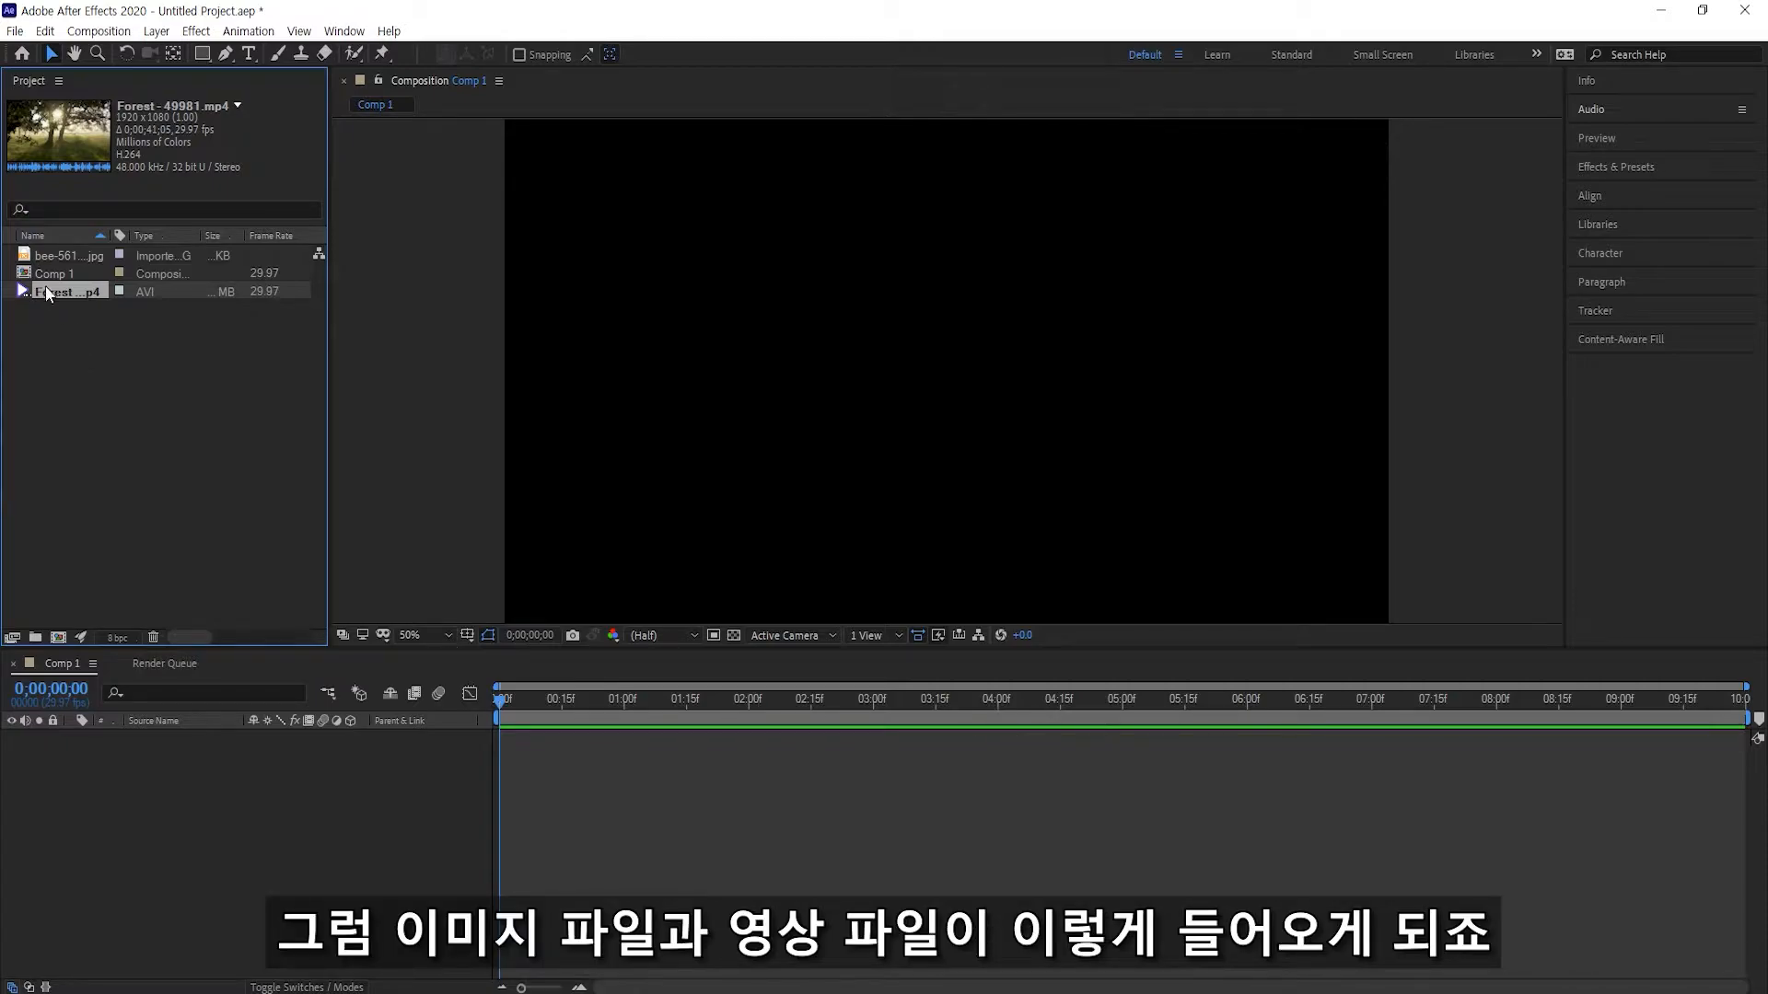
# Compare the thumbnails and file information of the imported bee image and Forest video
pyautogui.click(52, 257)
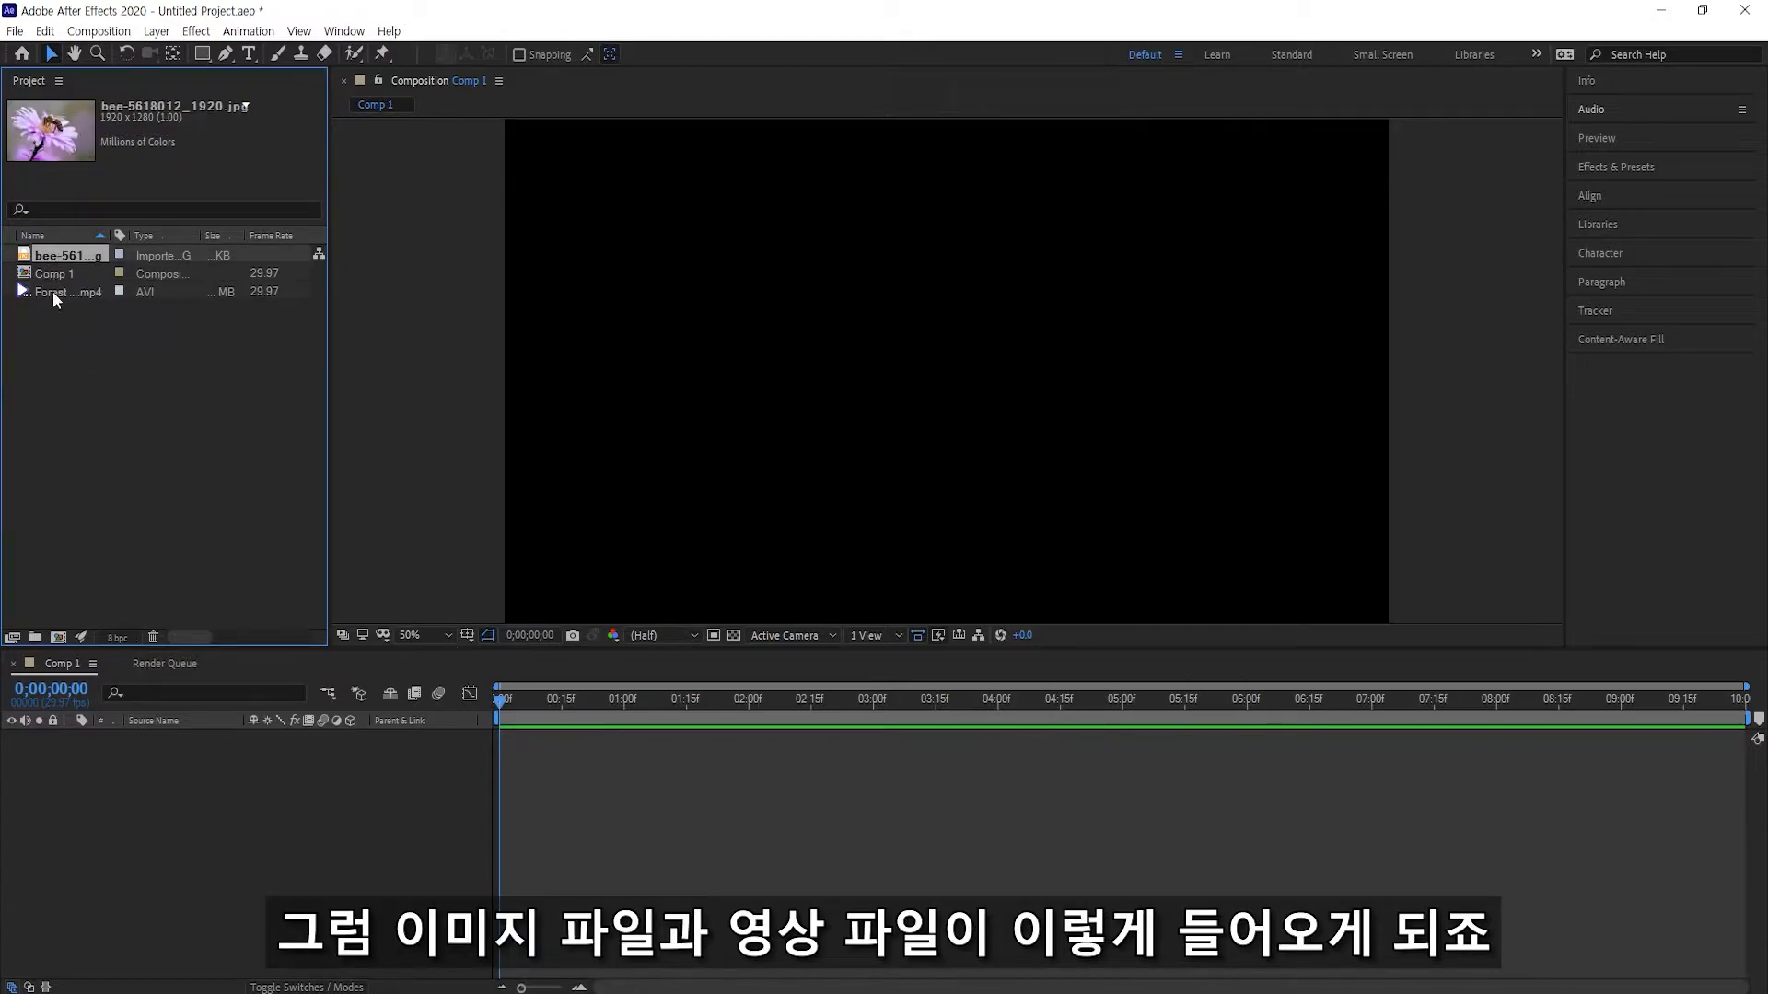
pyautogui.click(54, 293)
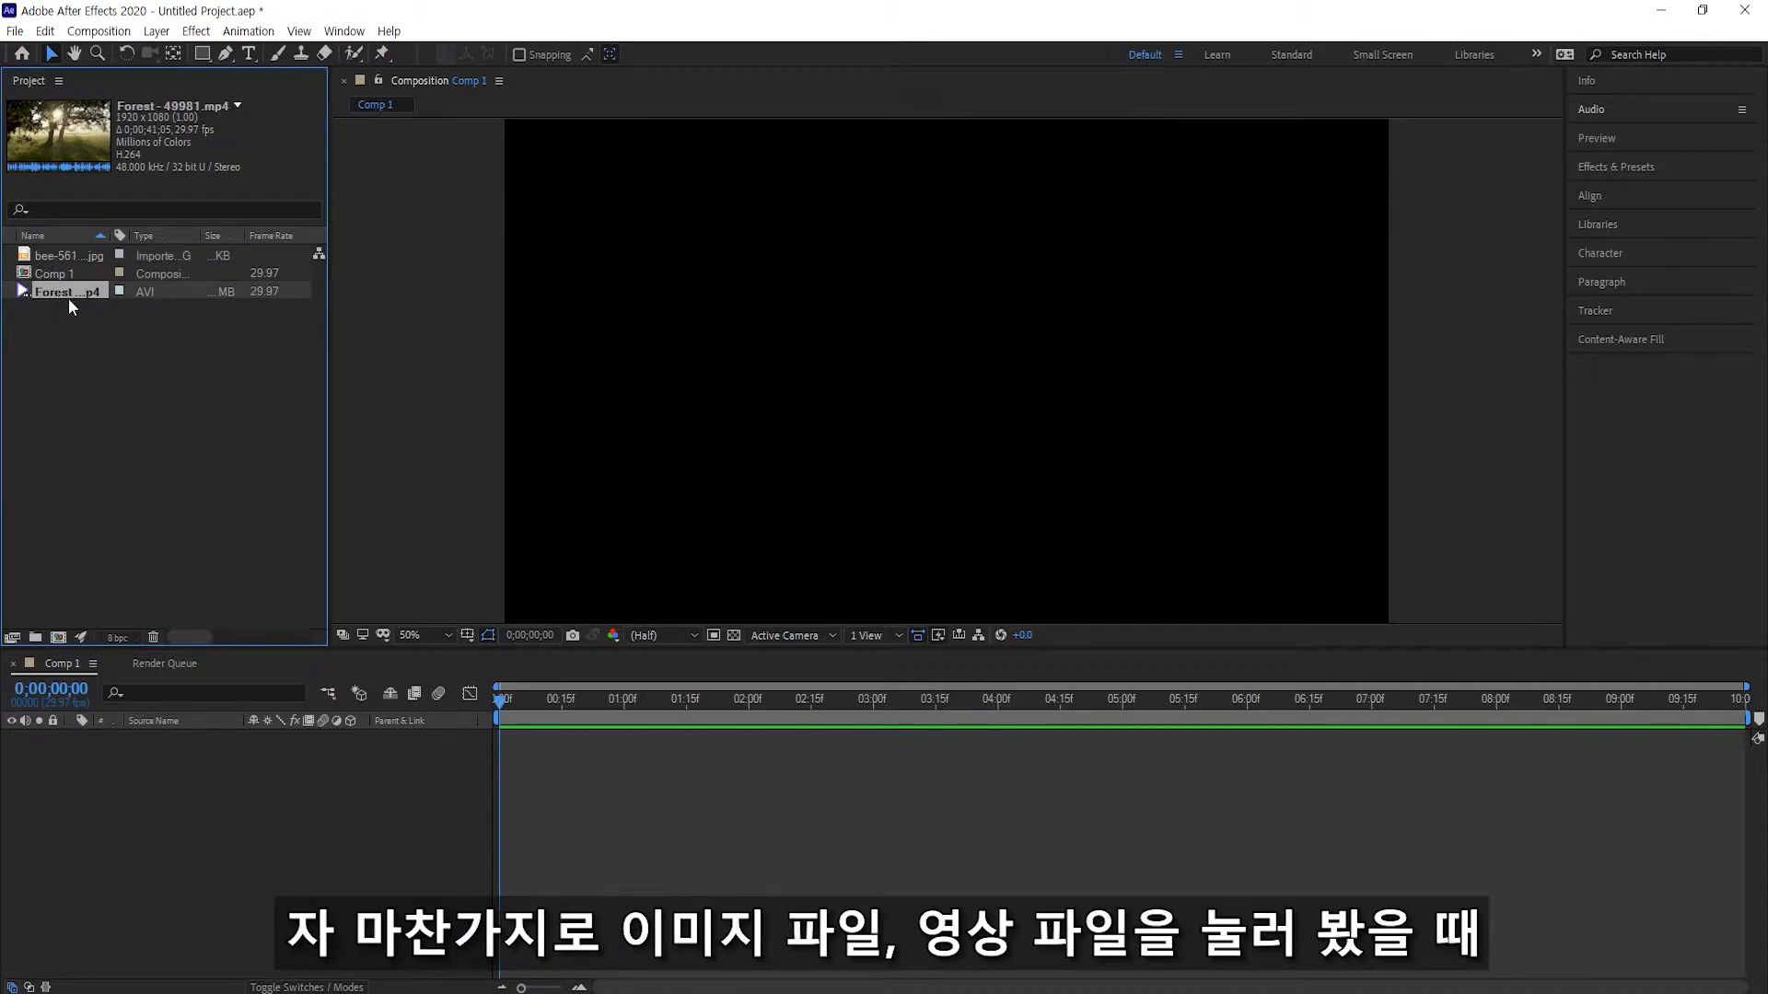
pyautogui.click(60, 255)
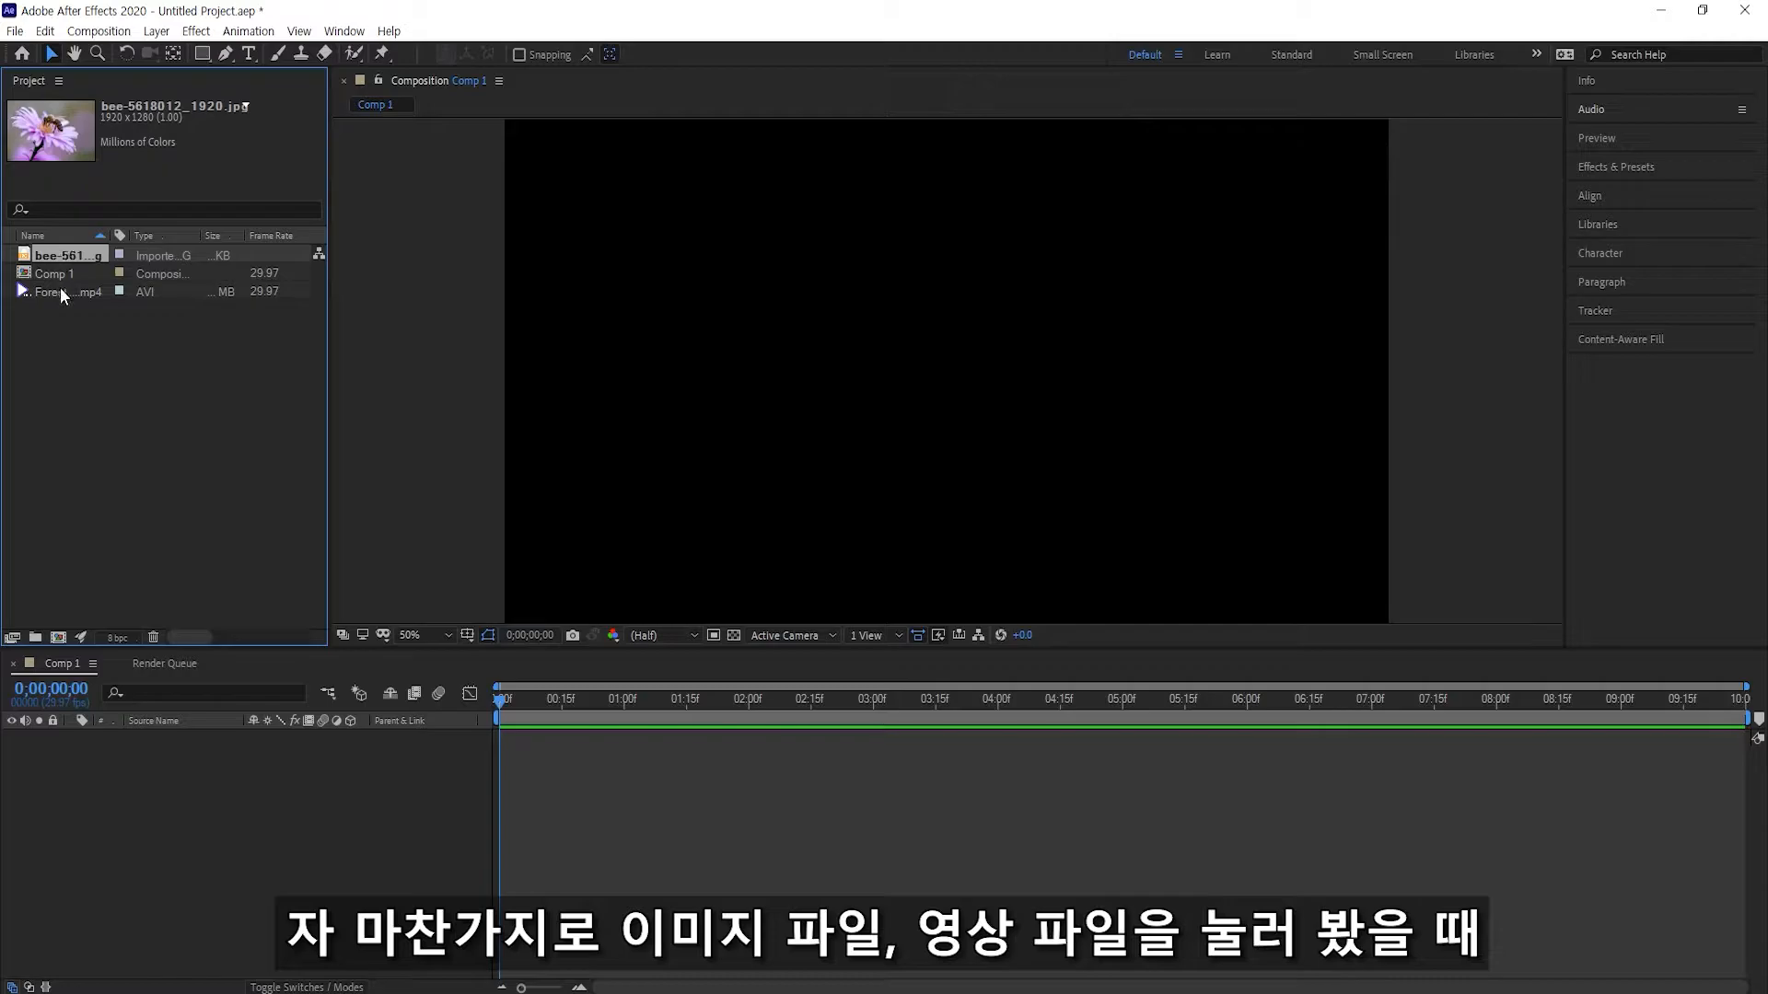
pyautogui.click(60, 292)
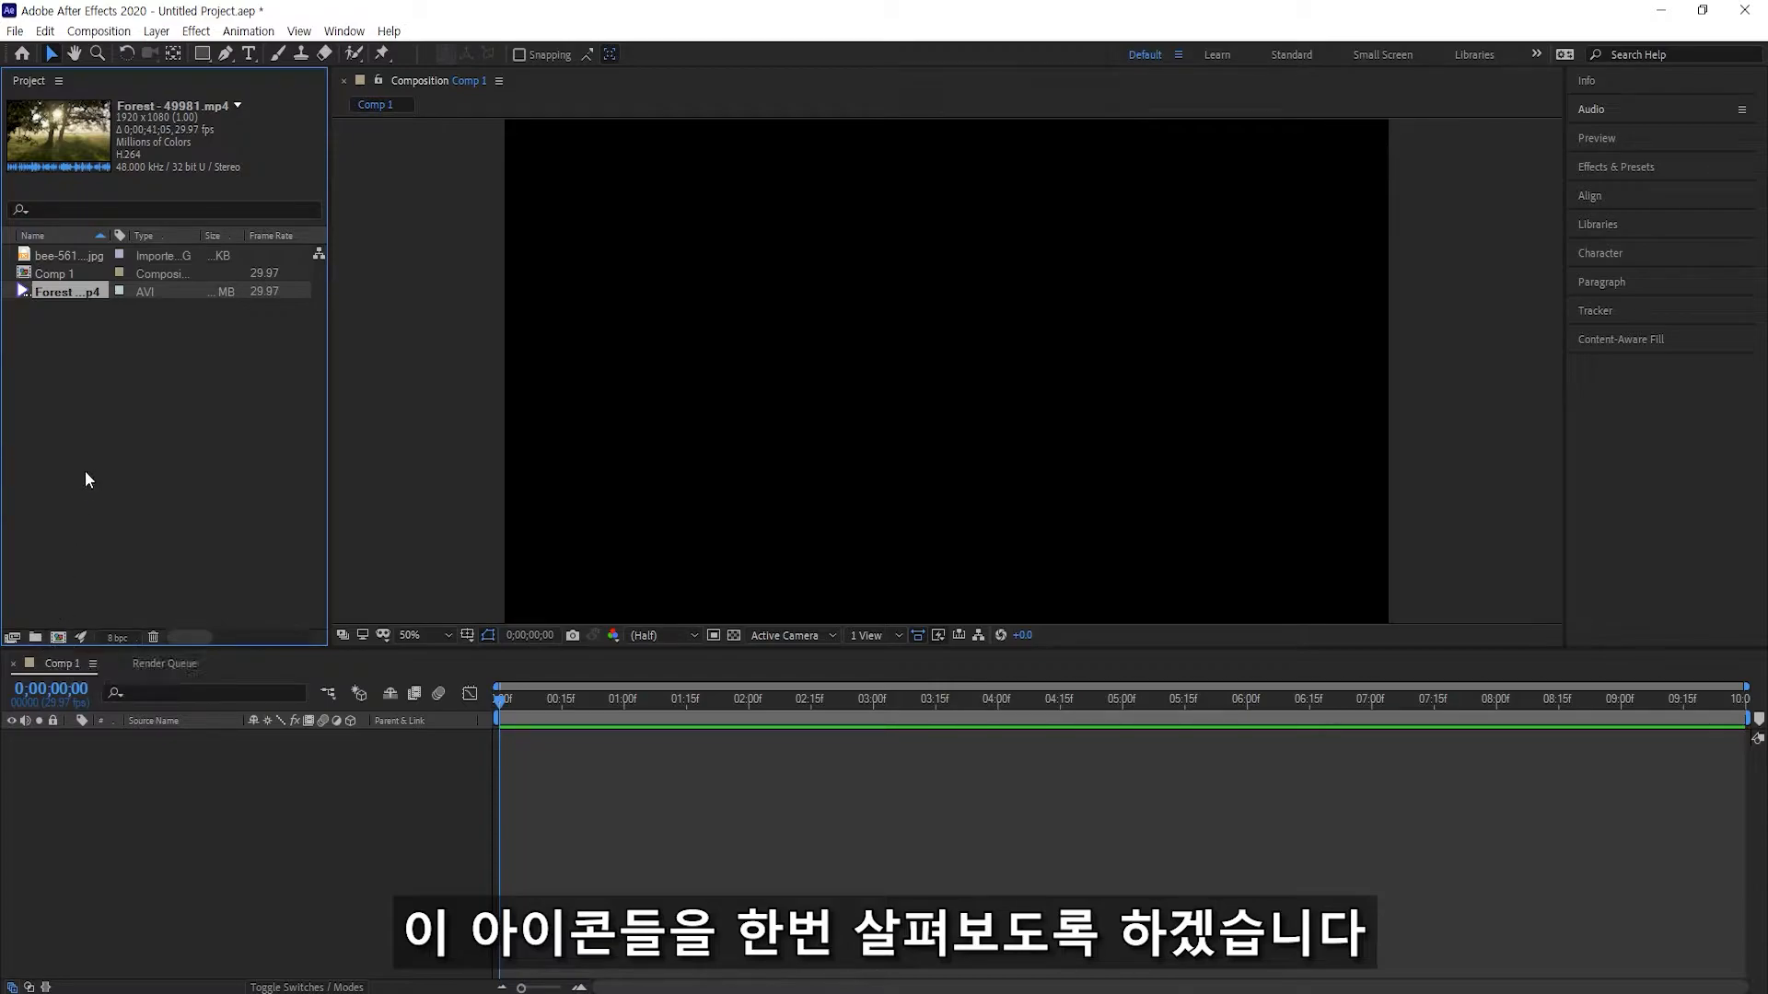
pyautogui.click(79, 372)
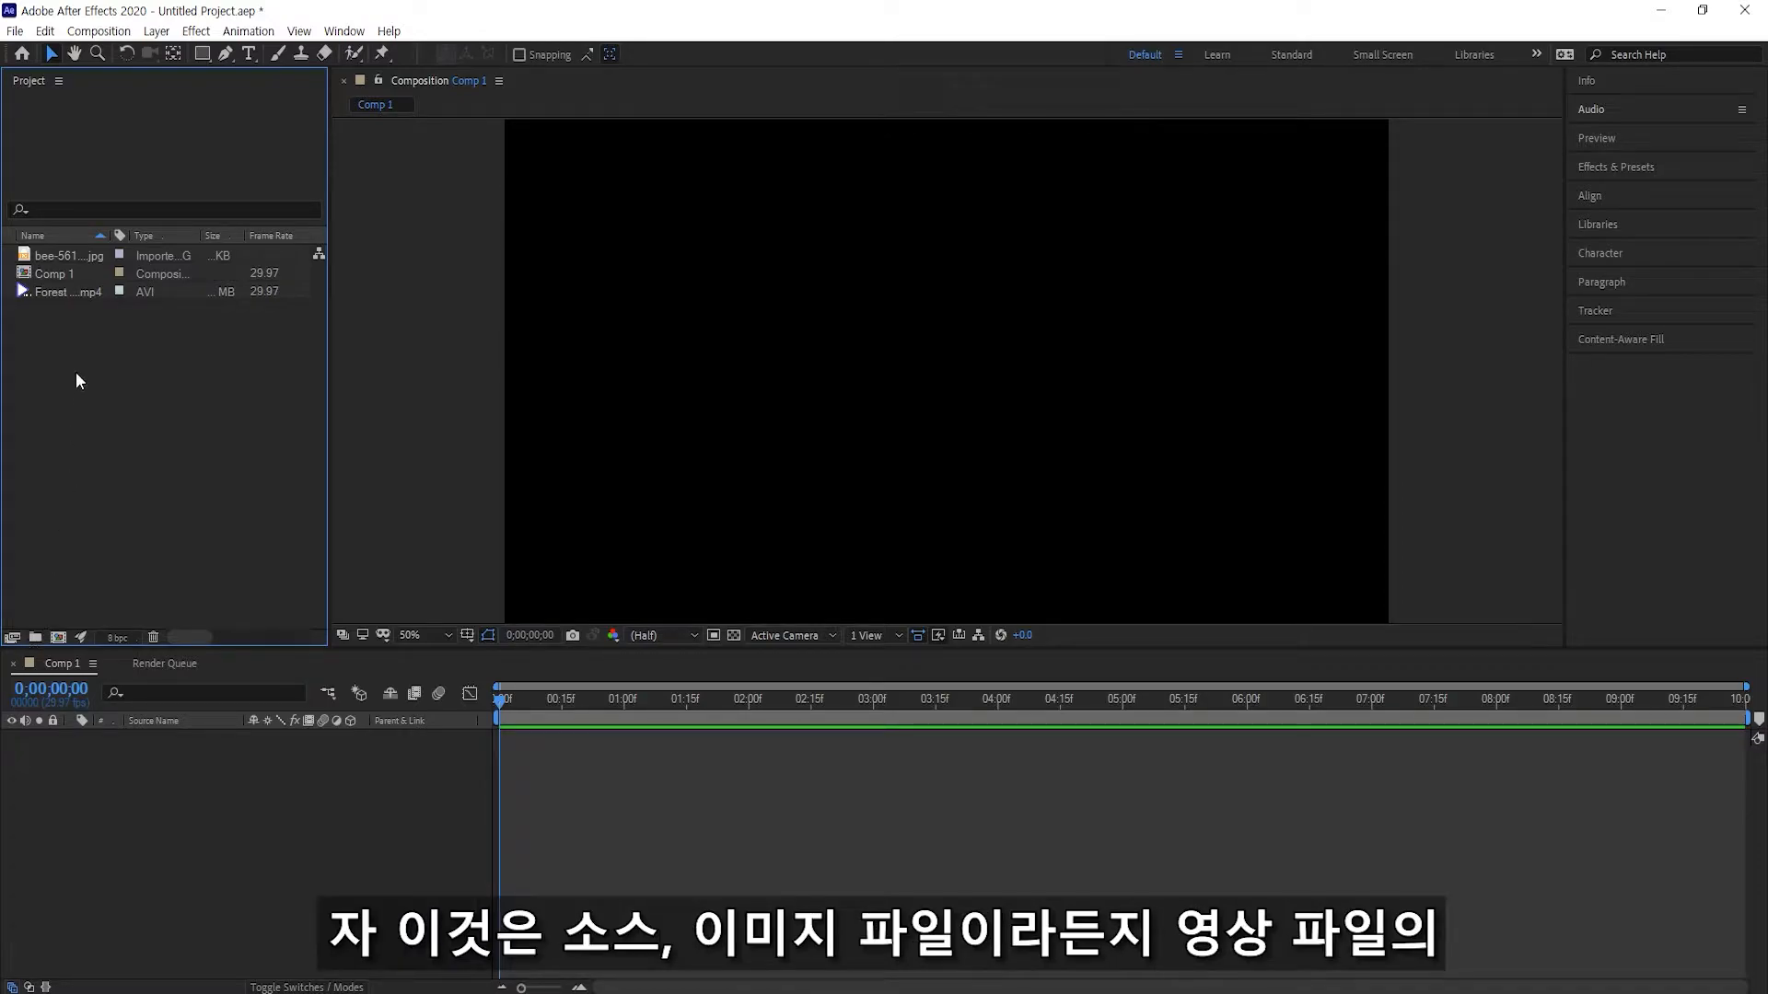
# Review the Forest video's Interpret Footage settings and accept them without changes
pyautogui.click(59, 256)
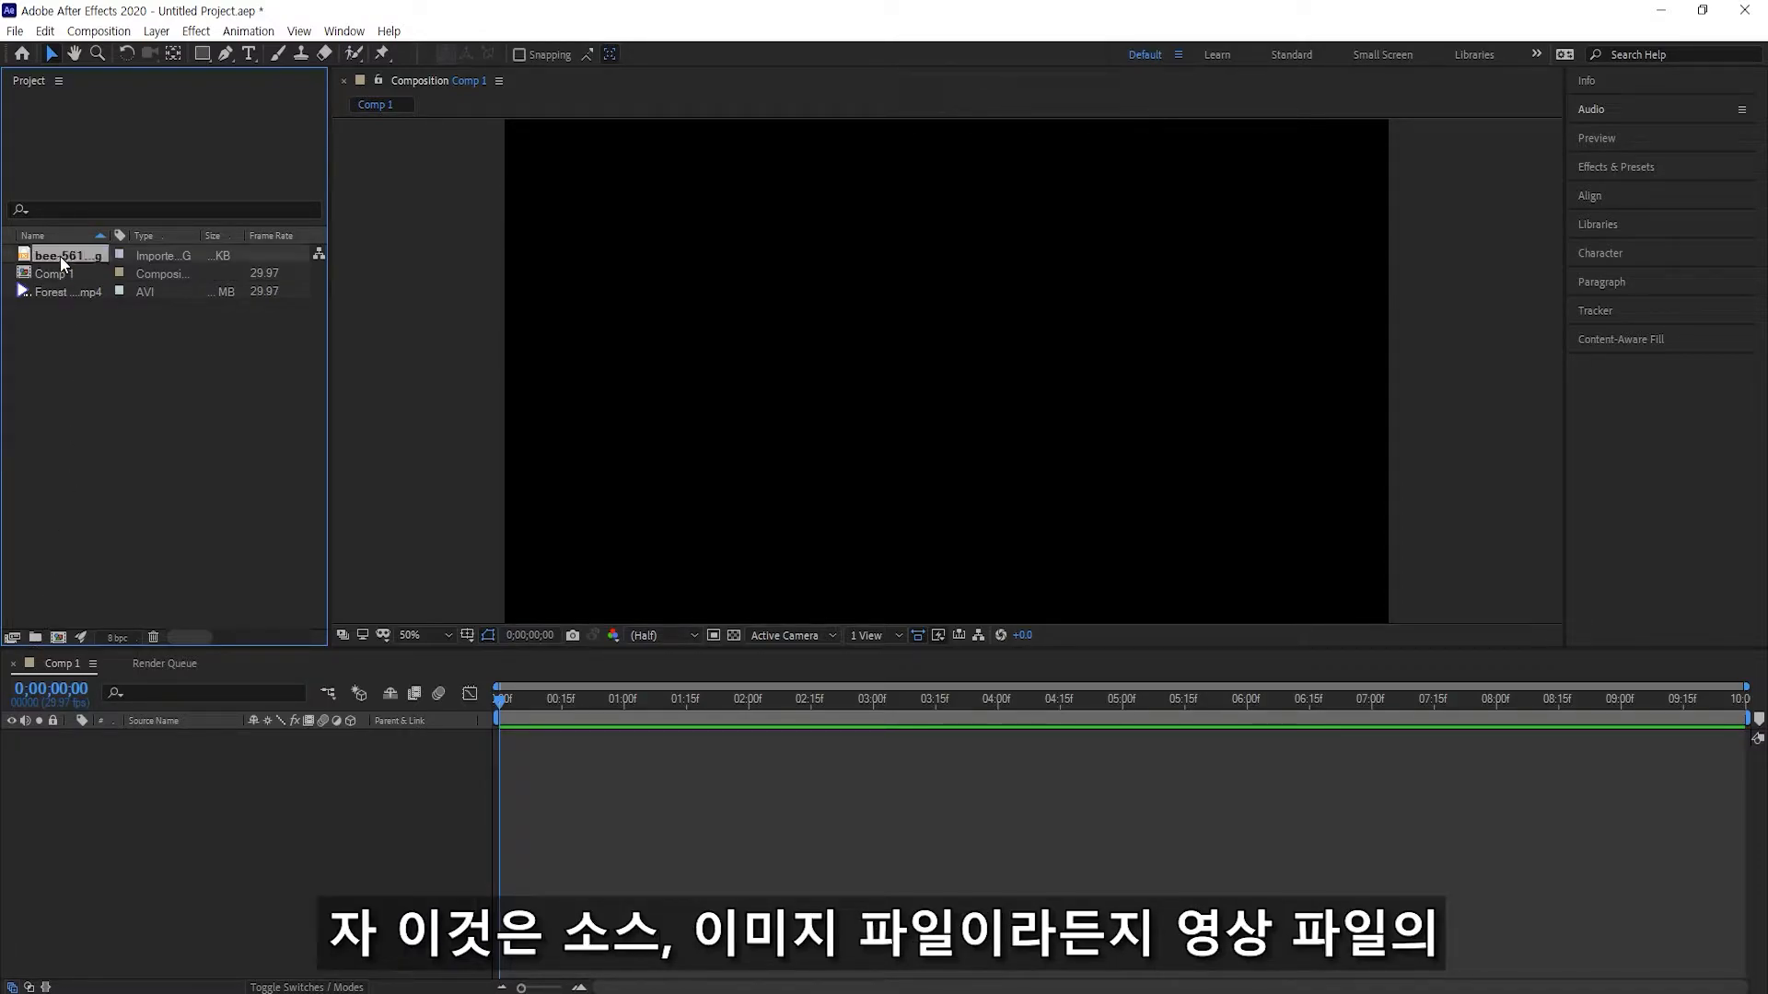
pyautogui.click(57, 291)
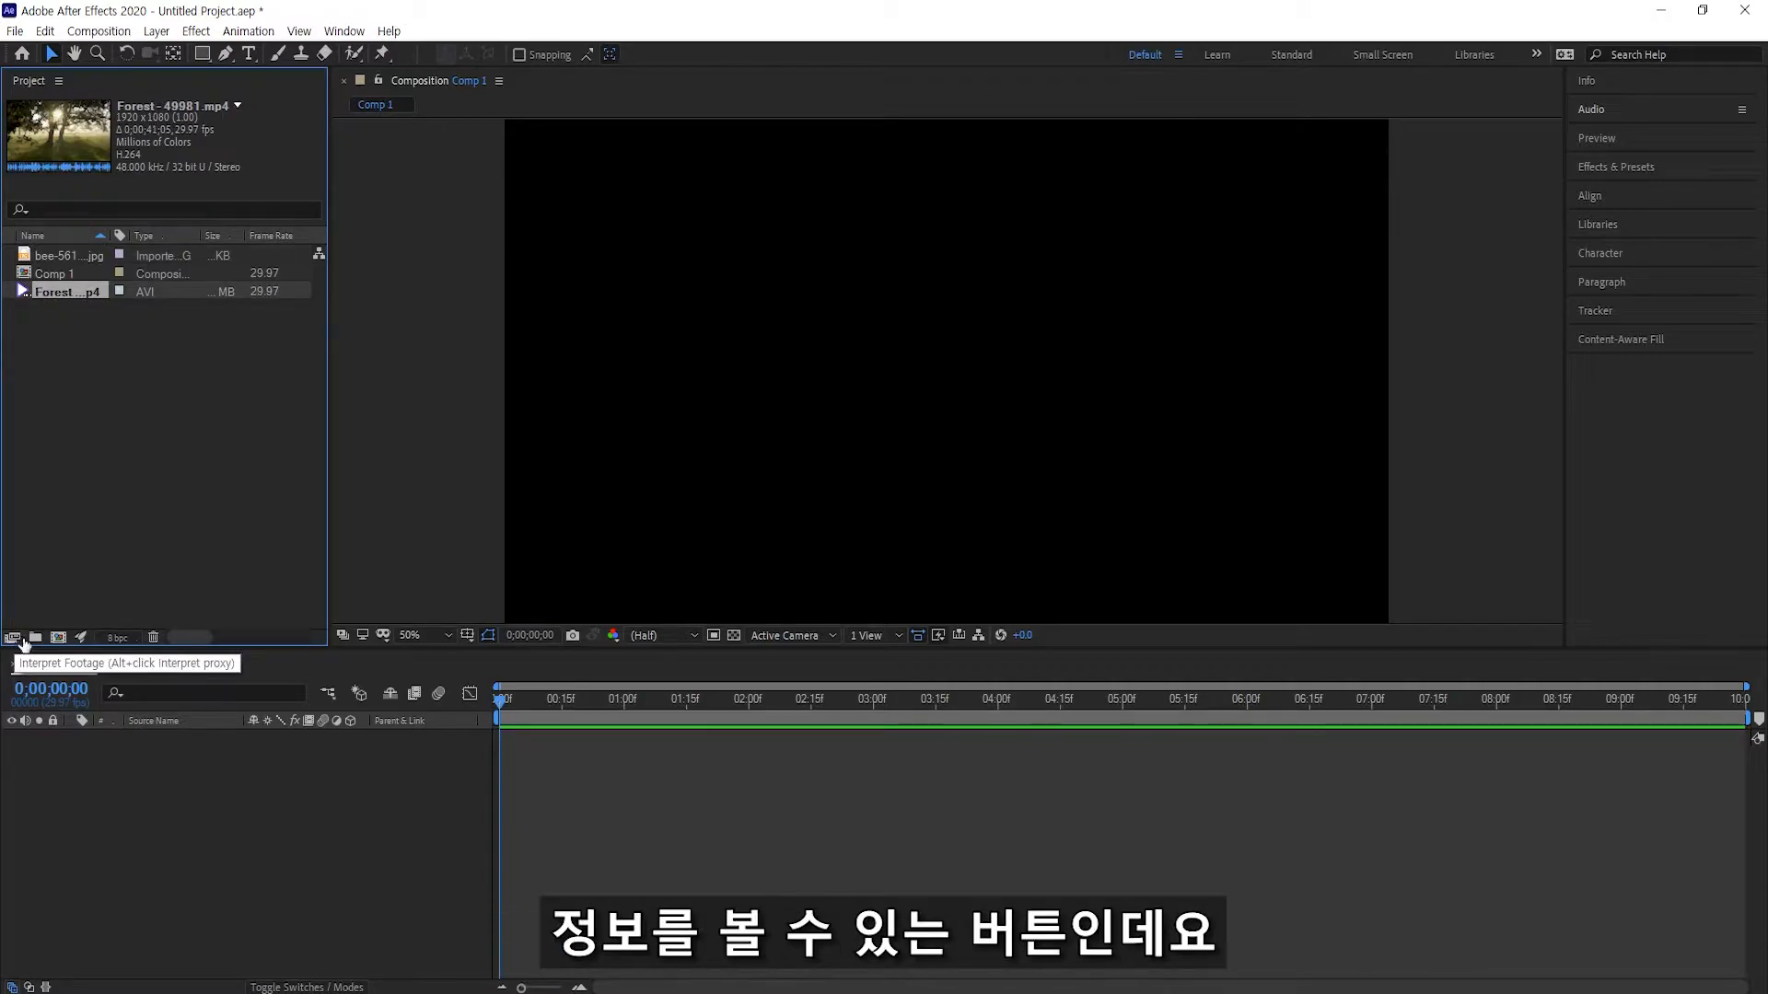
pyautogui.click(63, 313)
pyautogui.click(61, 294)
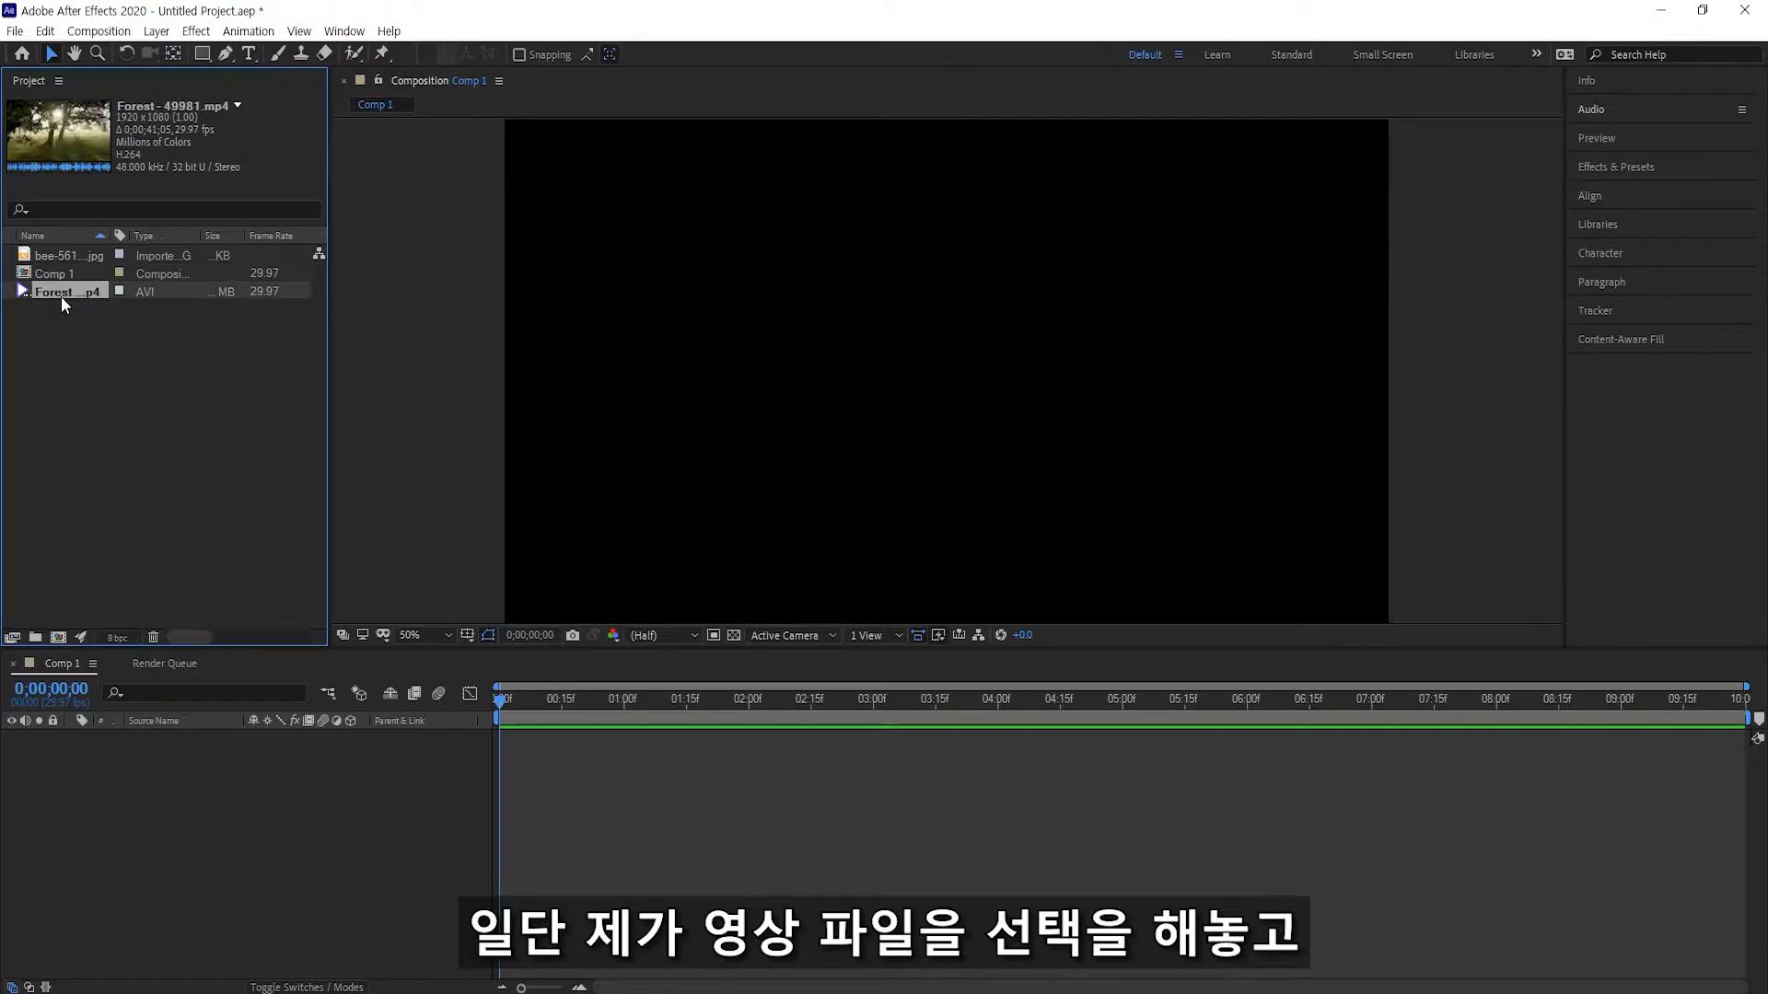
pyautogui.click(13, 639)
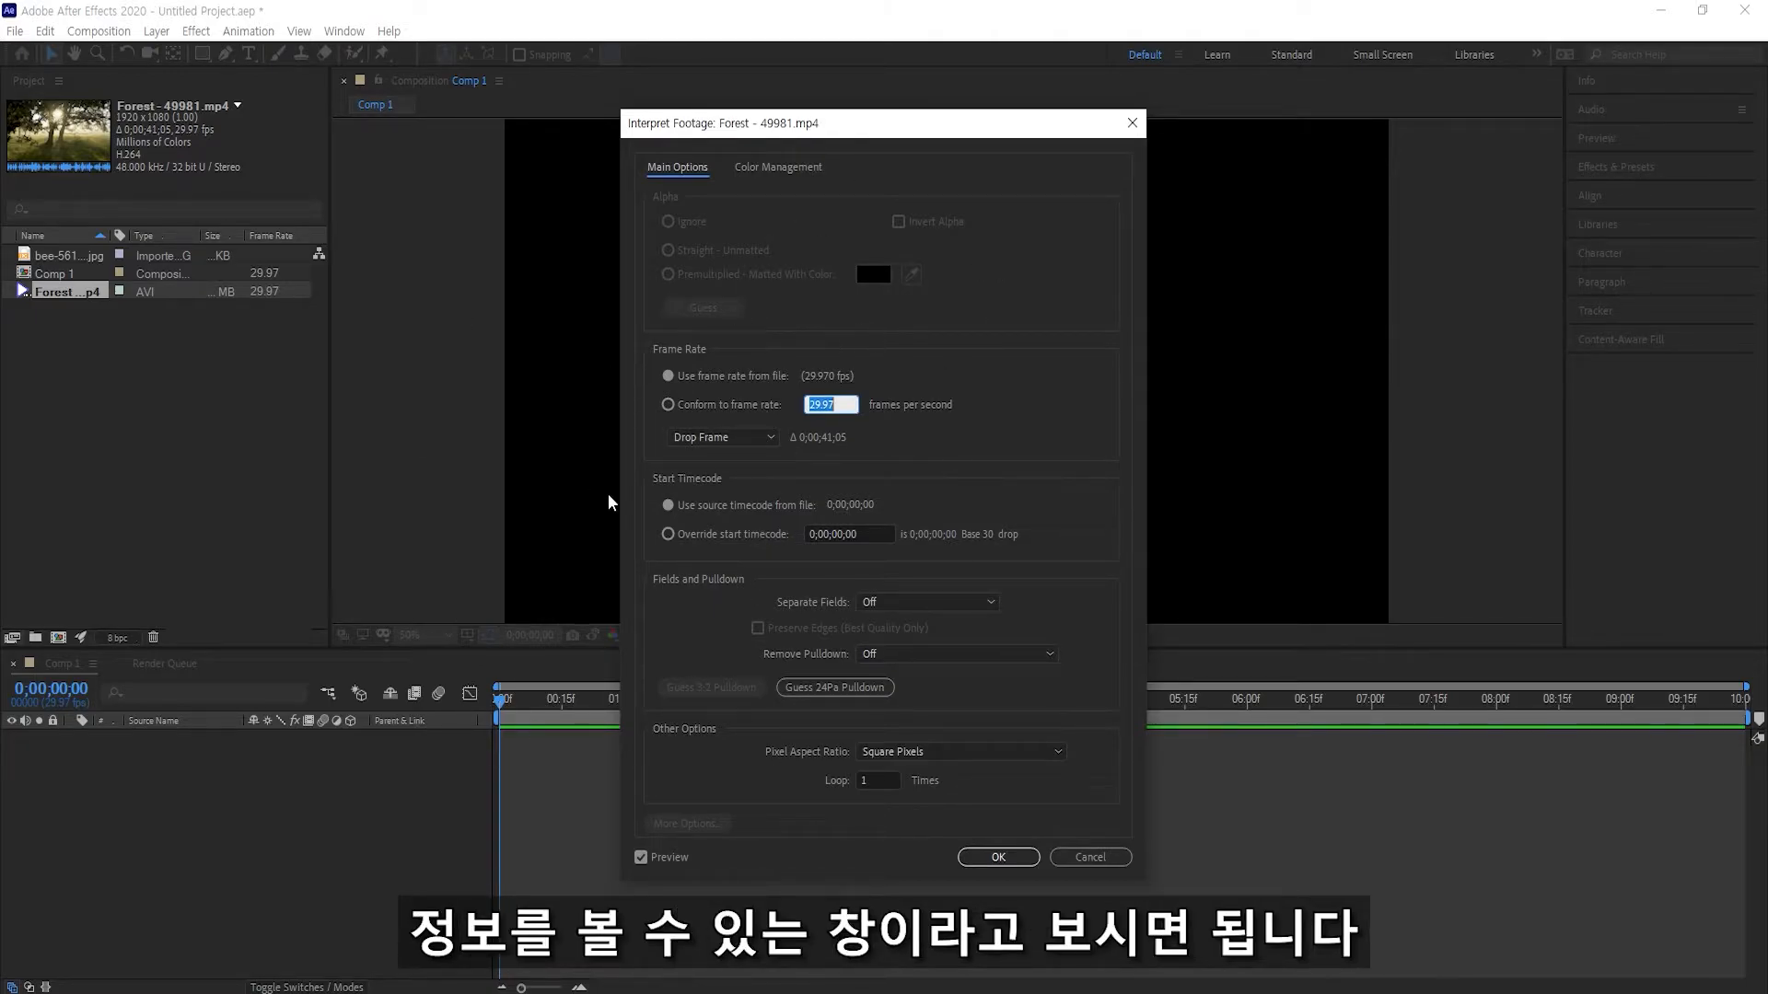
pyautogui.click(991, 858)
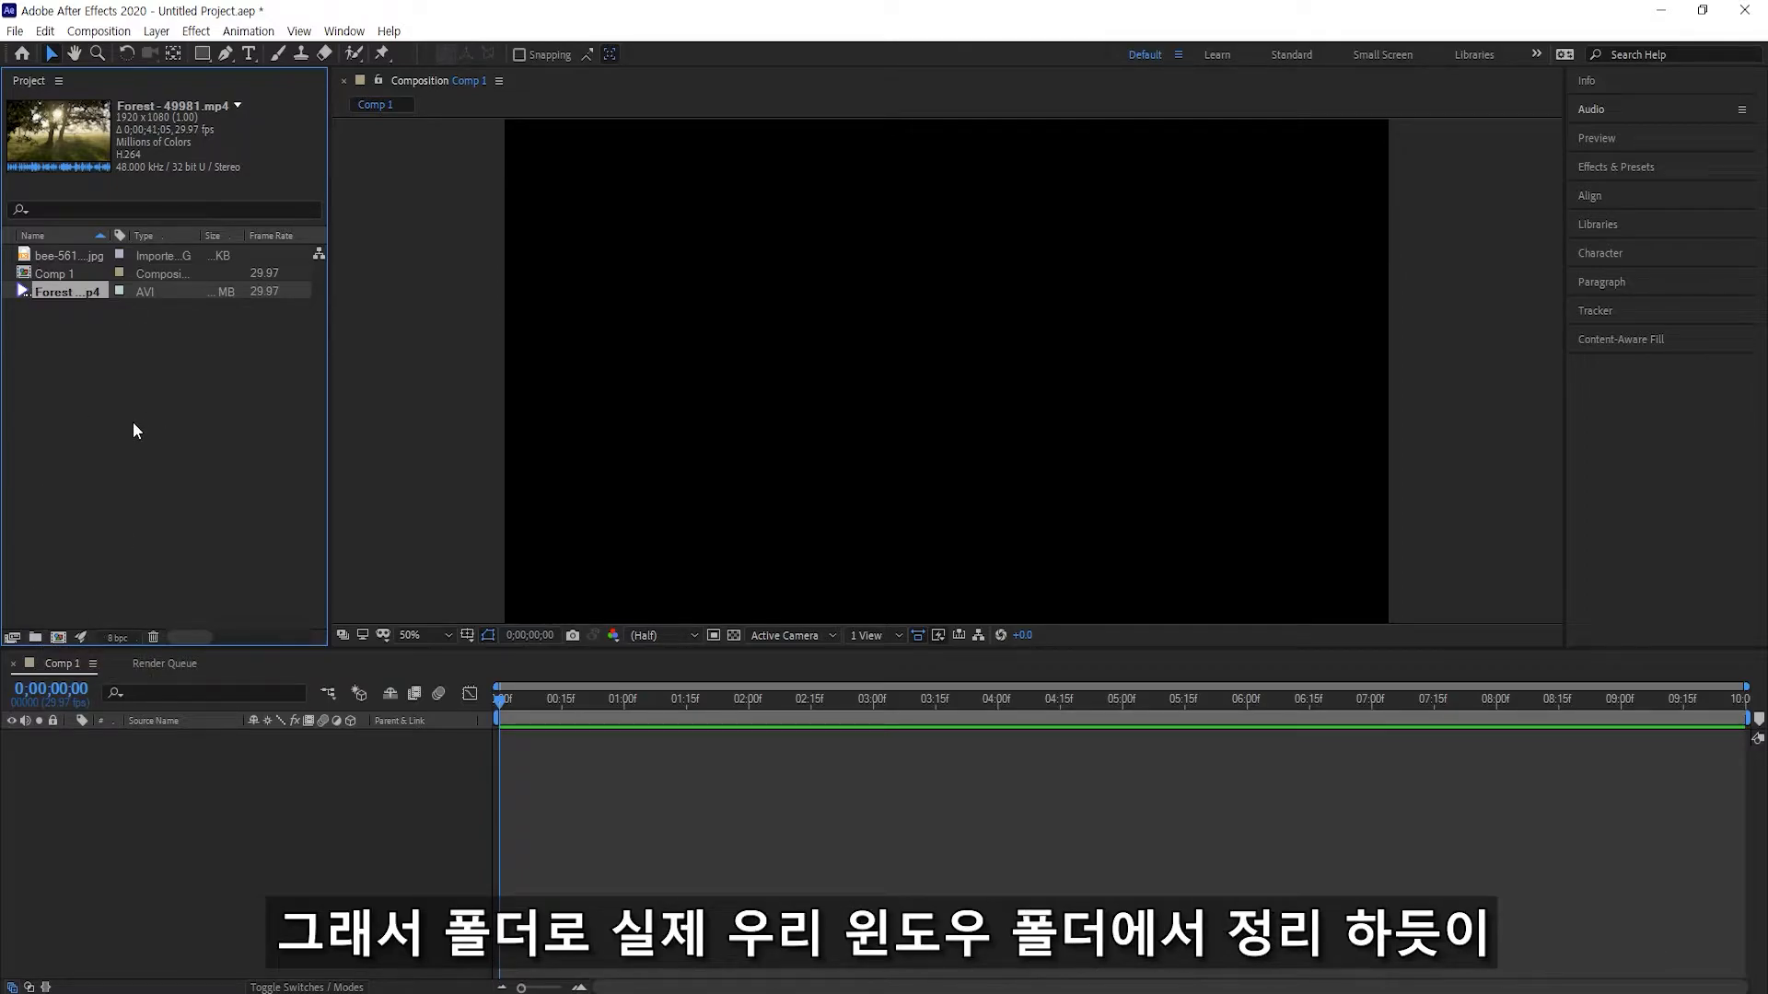
# Create a project folder named 소스 and move the bee image and the Forest video into it
pyautogui.click(36, 638)
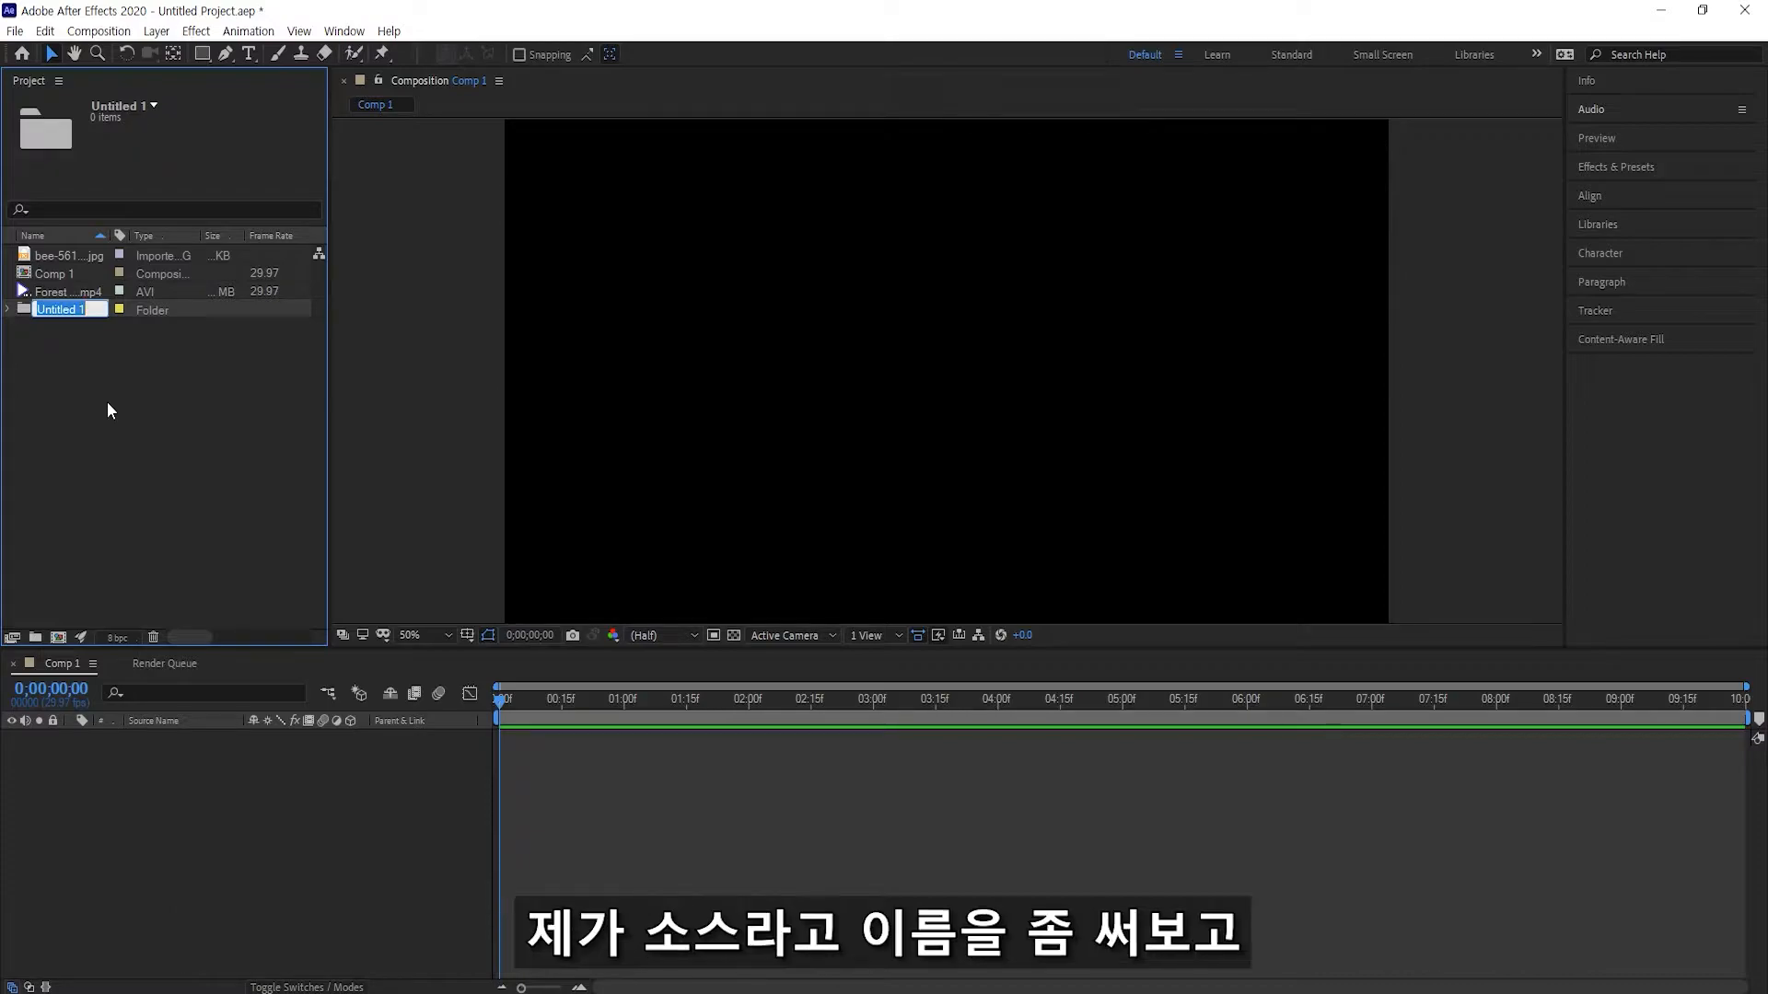
pyautogui.write('t')
pyautogui.write('소스')
pyautogui.click(62, 374)
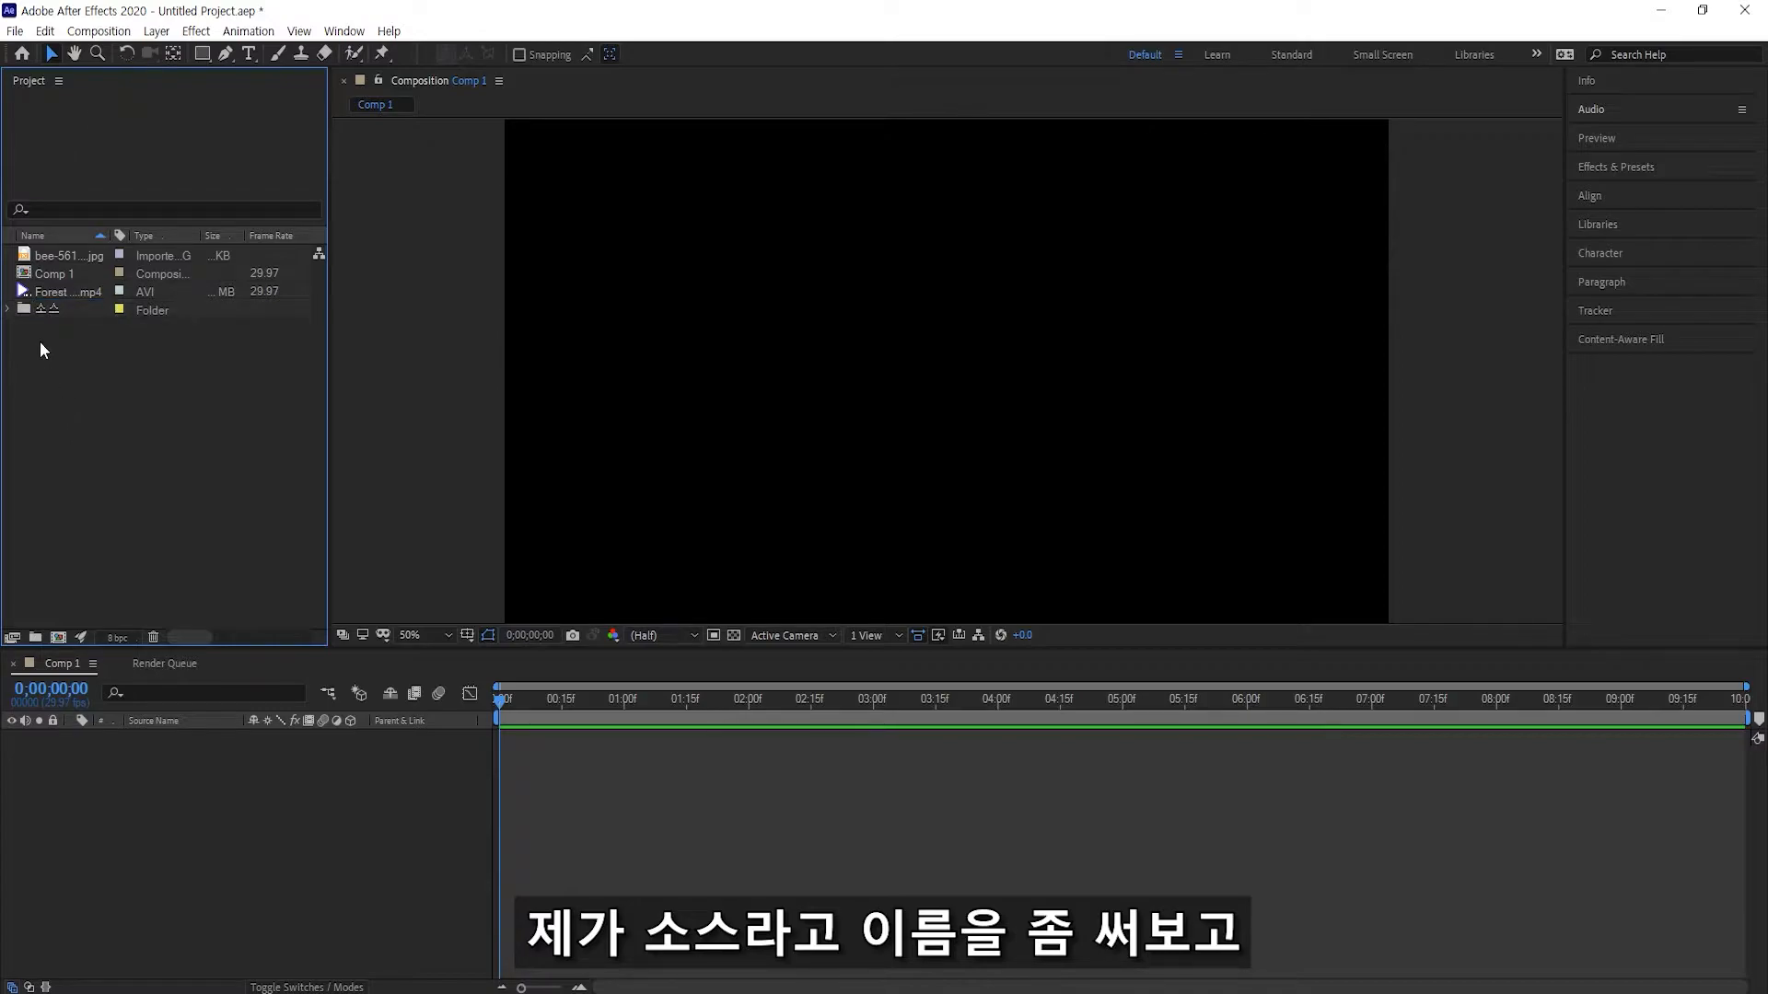
pyautogui.moveTo(44, 256); pyautogui.dragTo(70, 291)
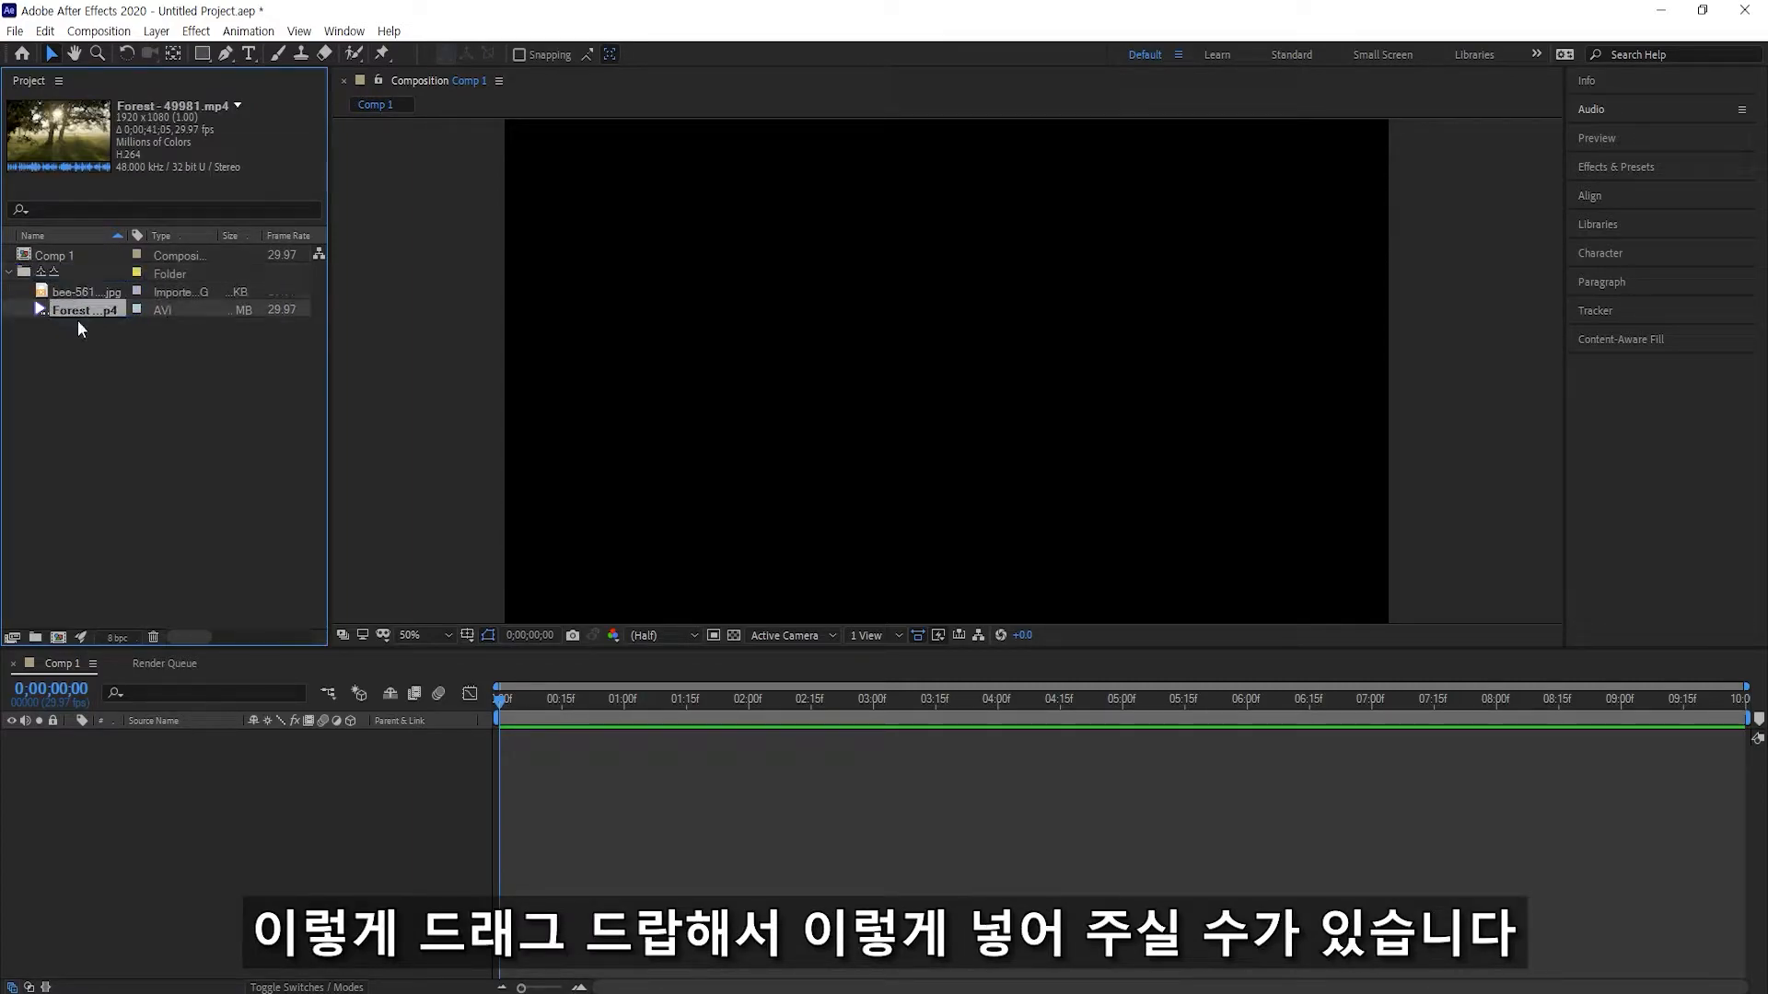
# Collapse and expand the 소스 folder repeatedly to check its contents, leaving it expanded
pyautogui.click(10, 271)
pyautogui.click(10, 272)
pyautogui.click(10, 272)
pyautogui.click(10, 273)
pyautogui.click(10, 271)
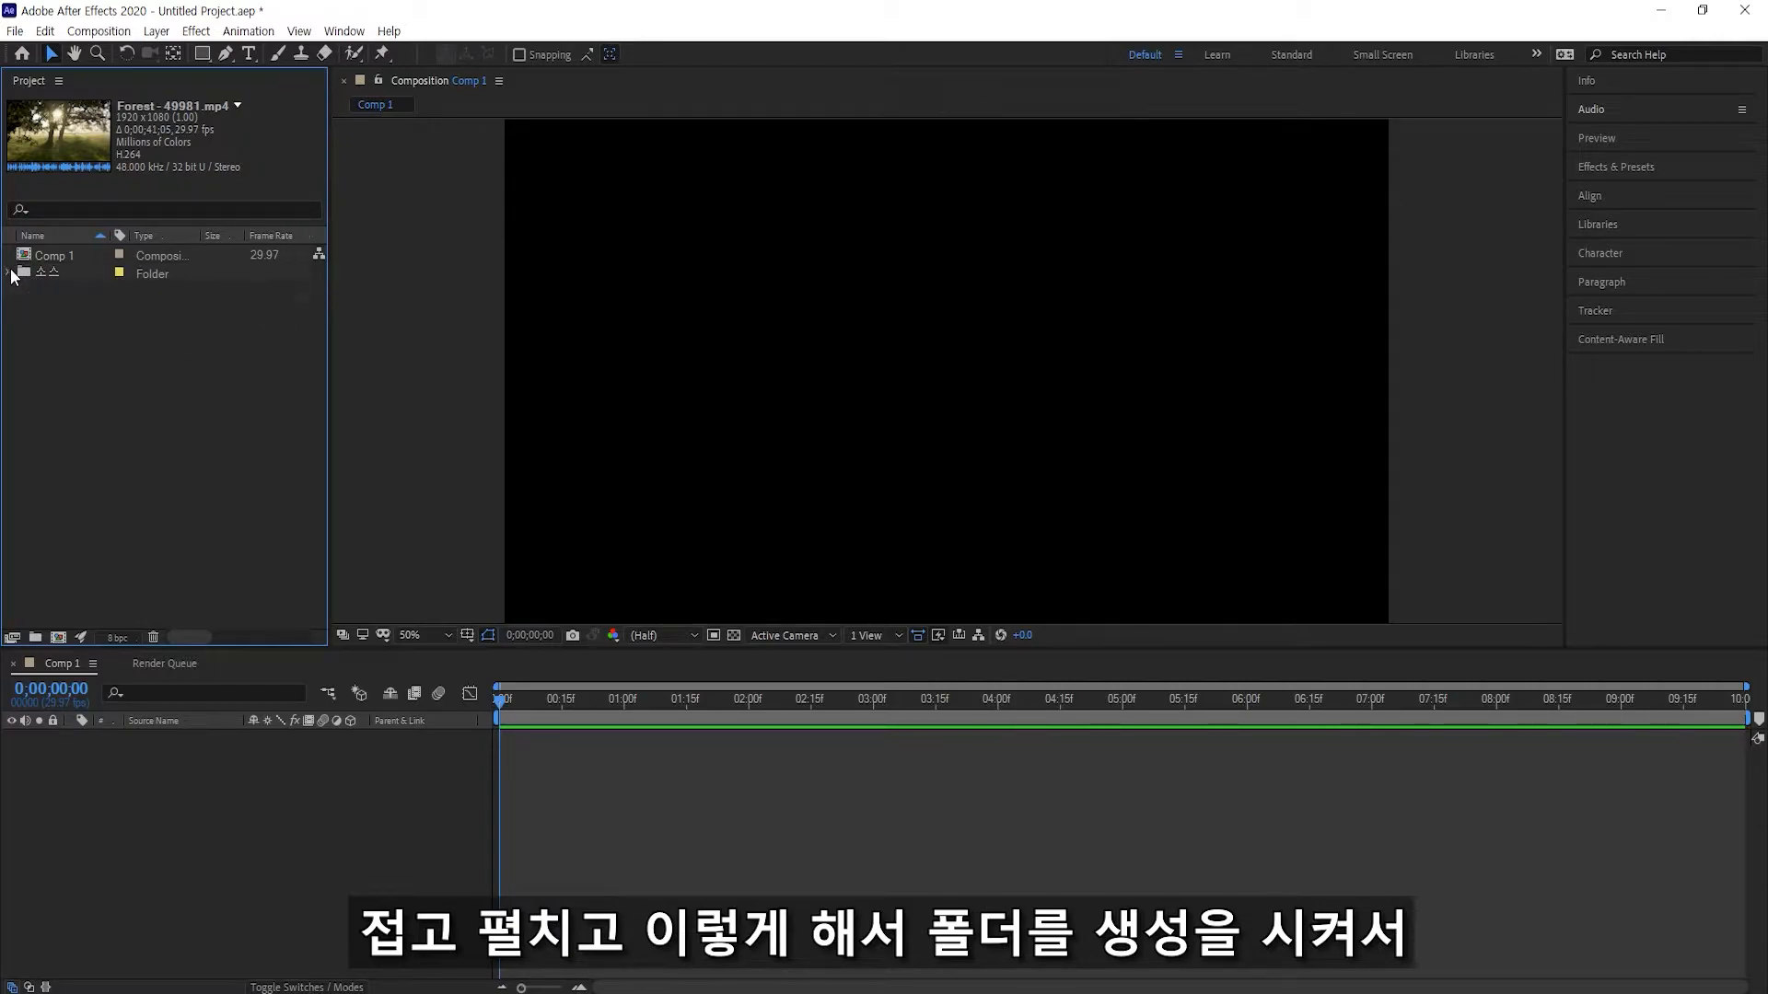
pyautogui.click(9, 273)
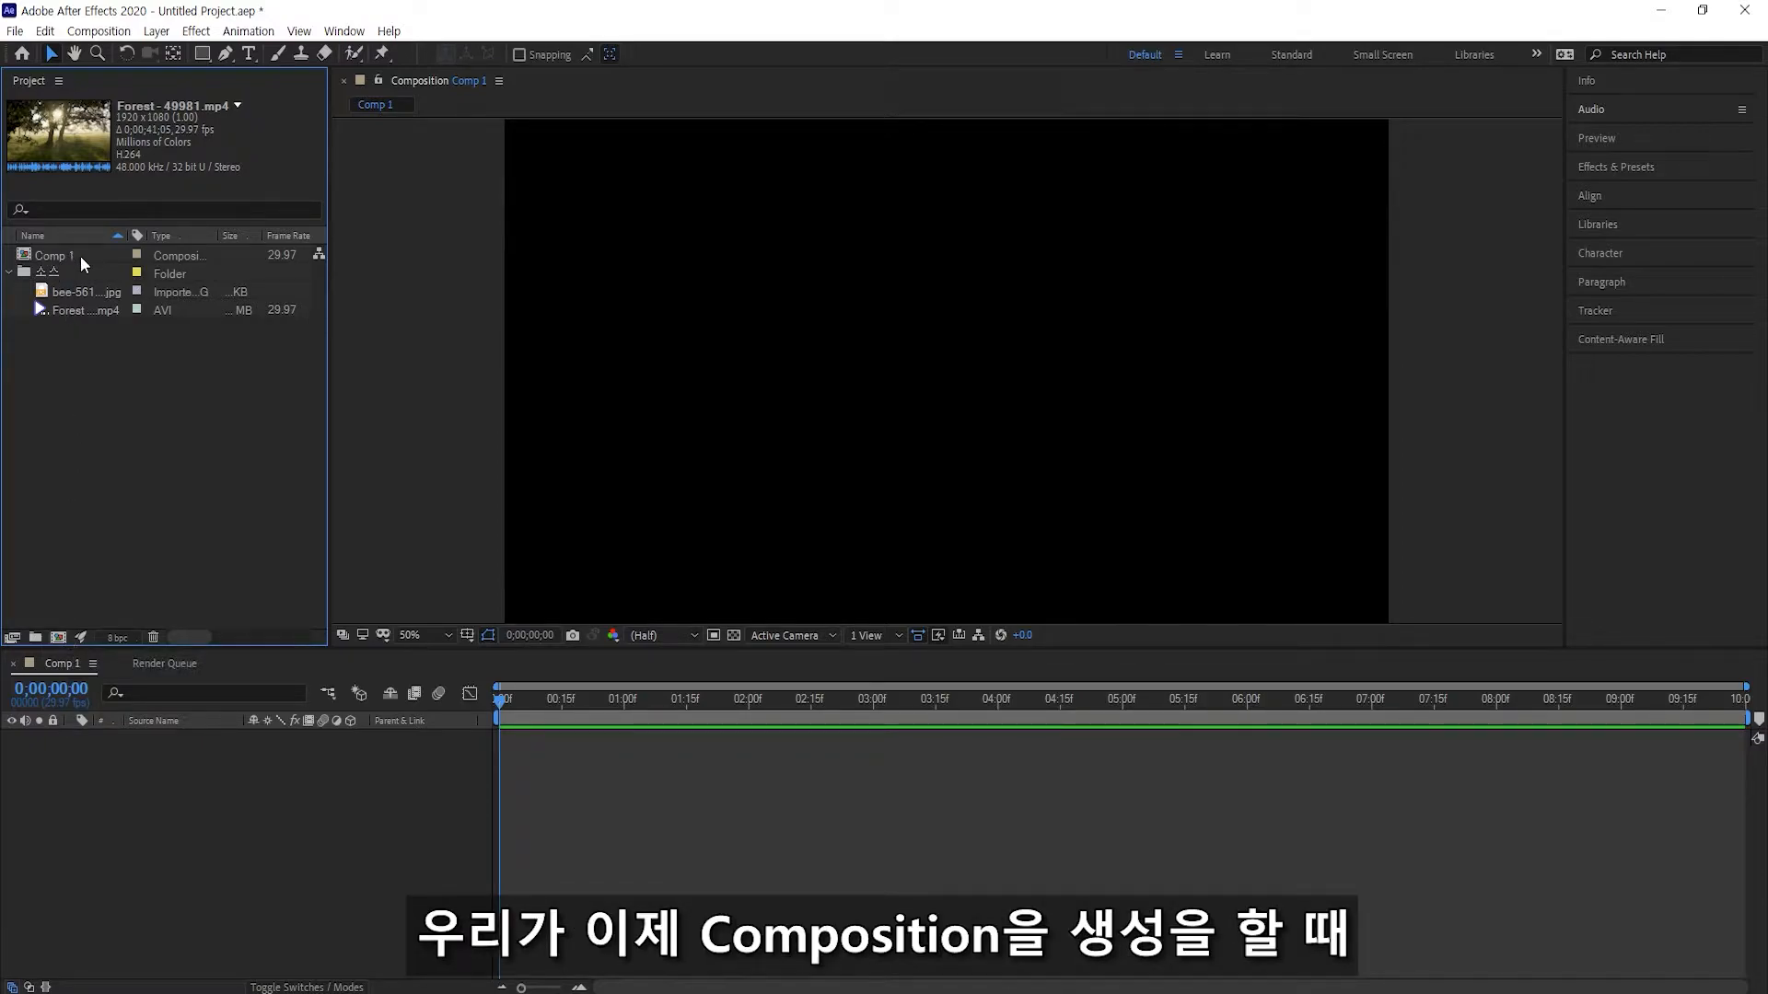
# Create a second composition with the HDTV 1080 29.97 preset and a 10-second duration, and select Comp 1 in the project
pyautogui.click(96, 33)
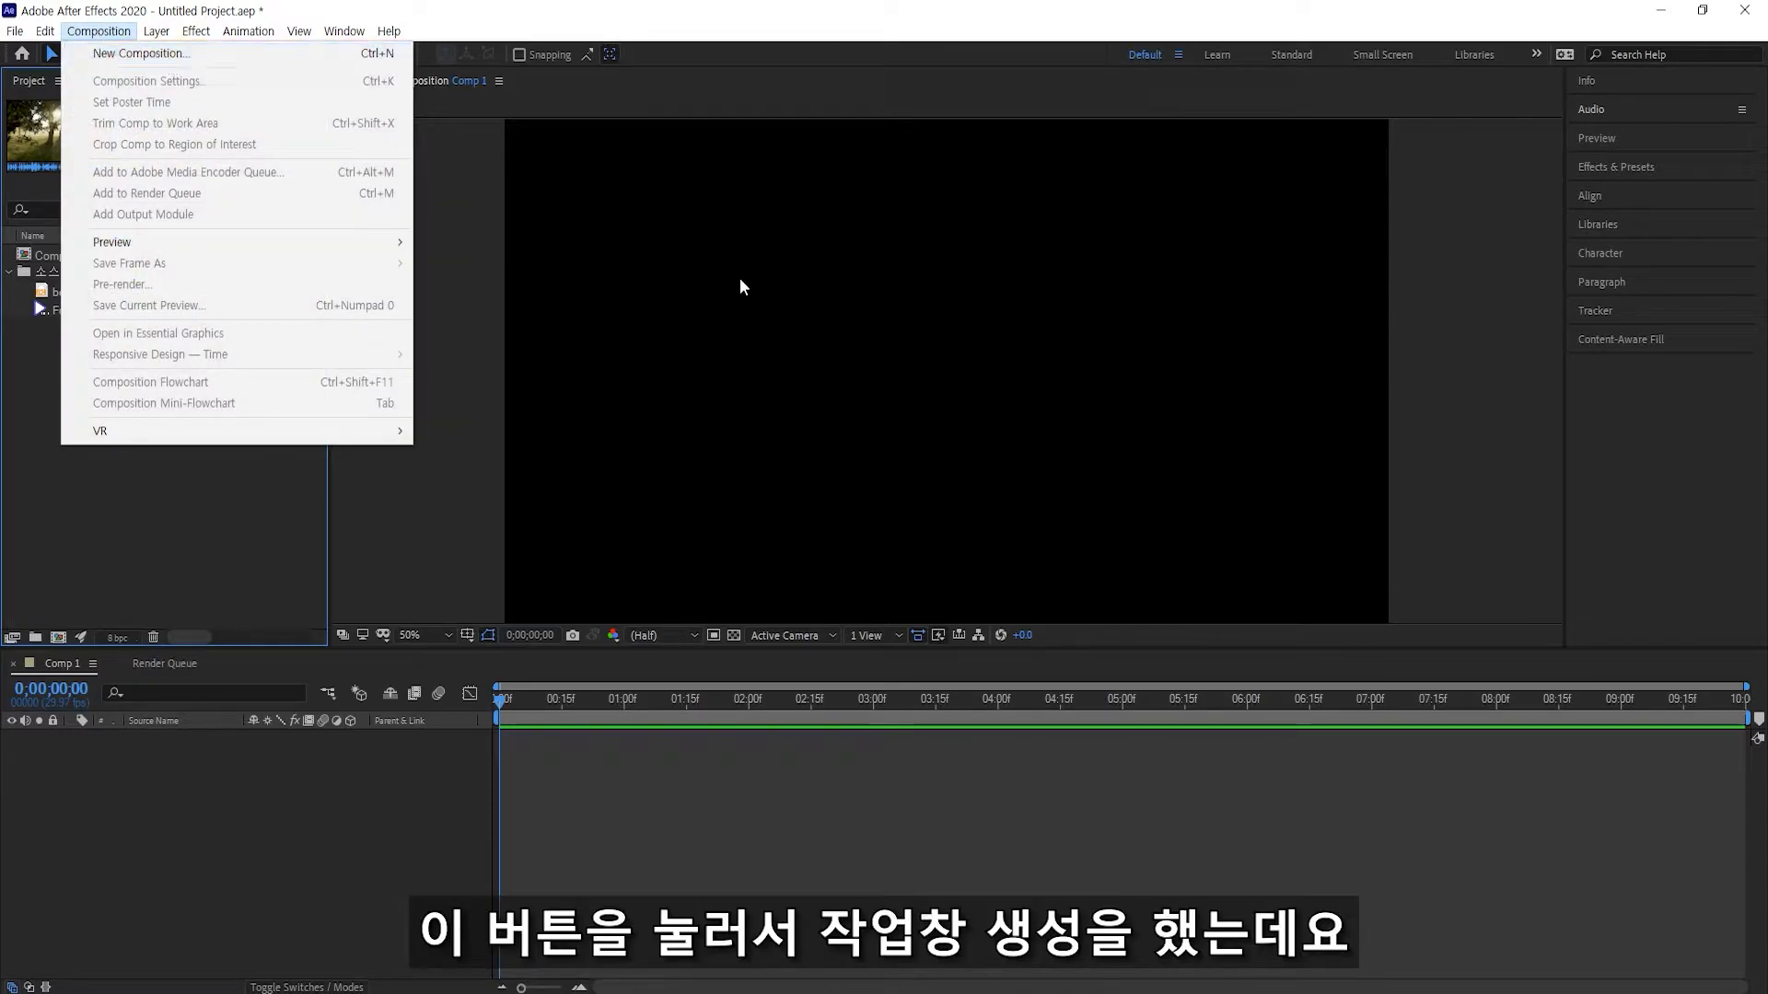
pyautogui.click(151, 538)
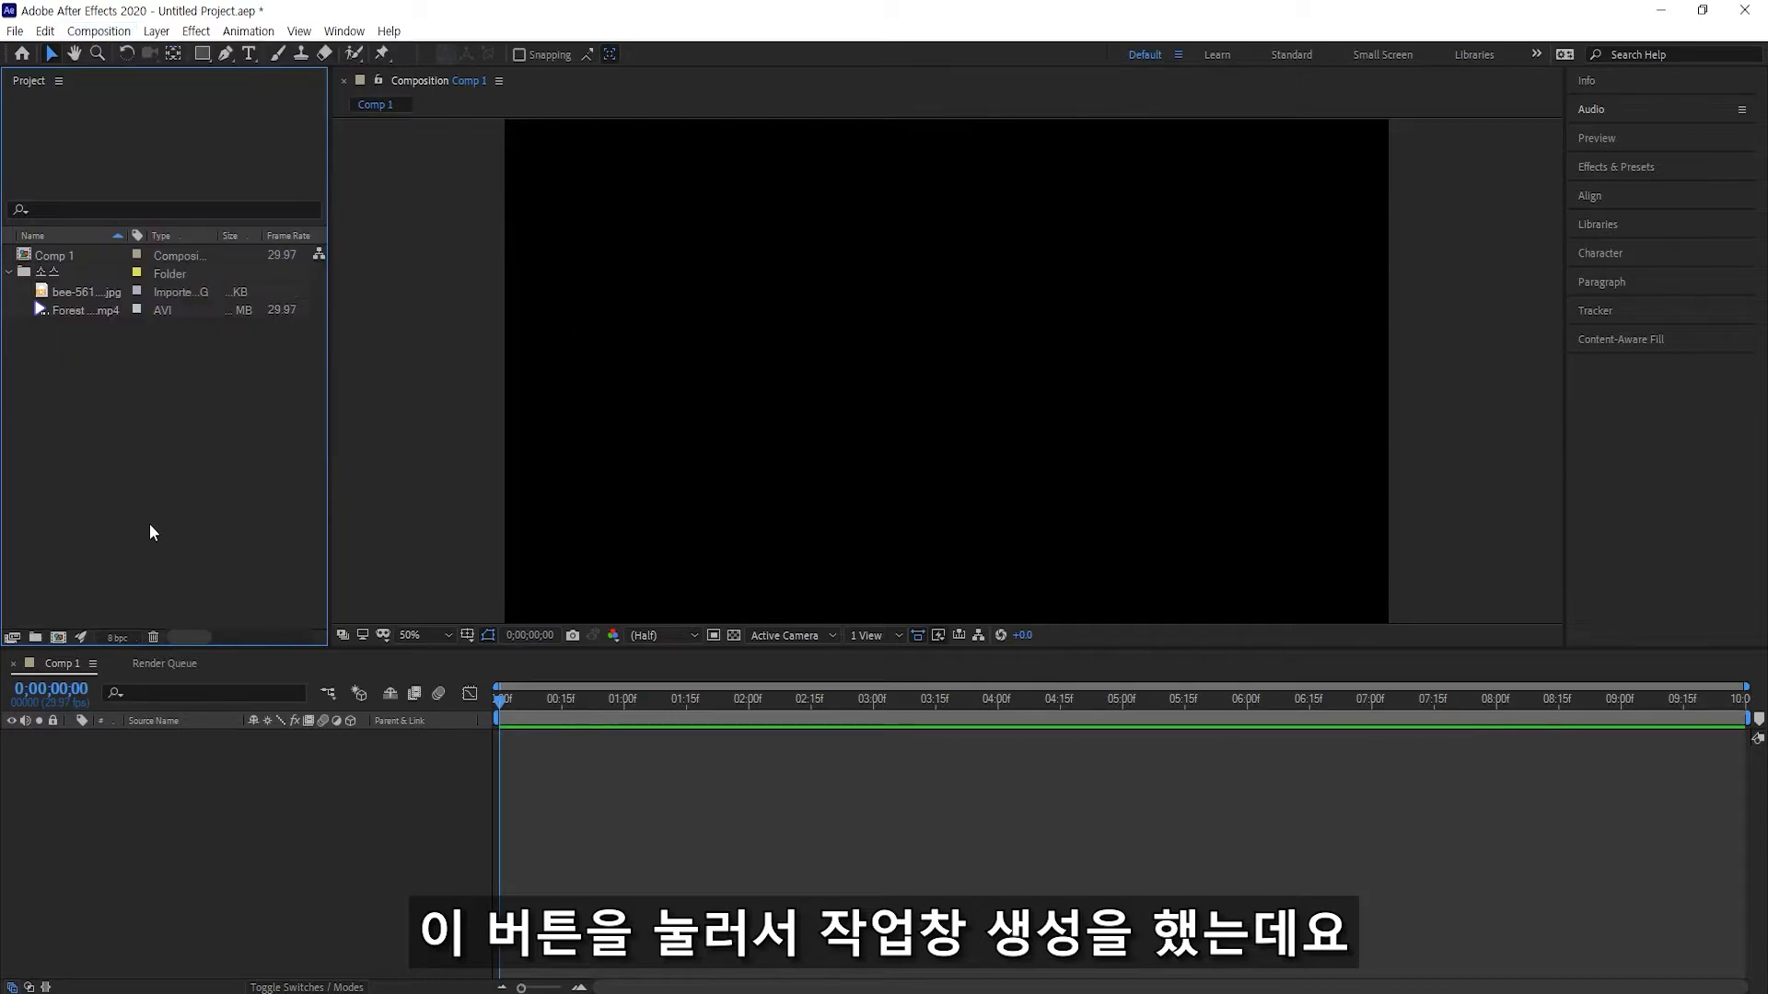
pyautogui.click(59, 638)
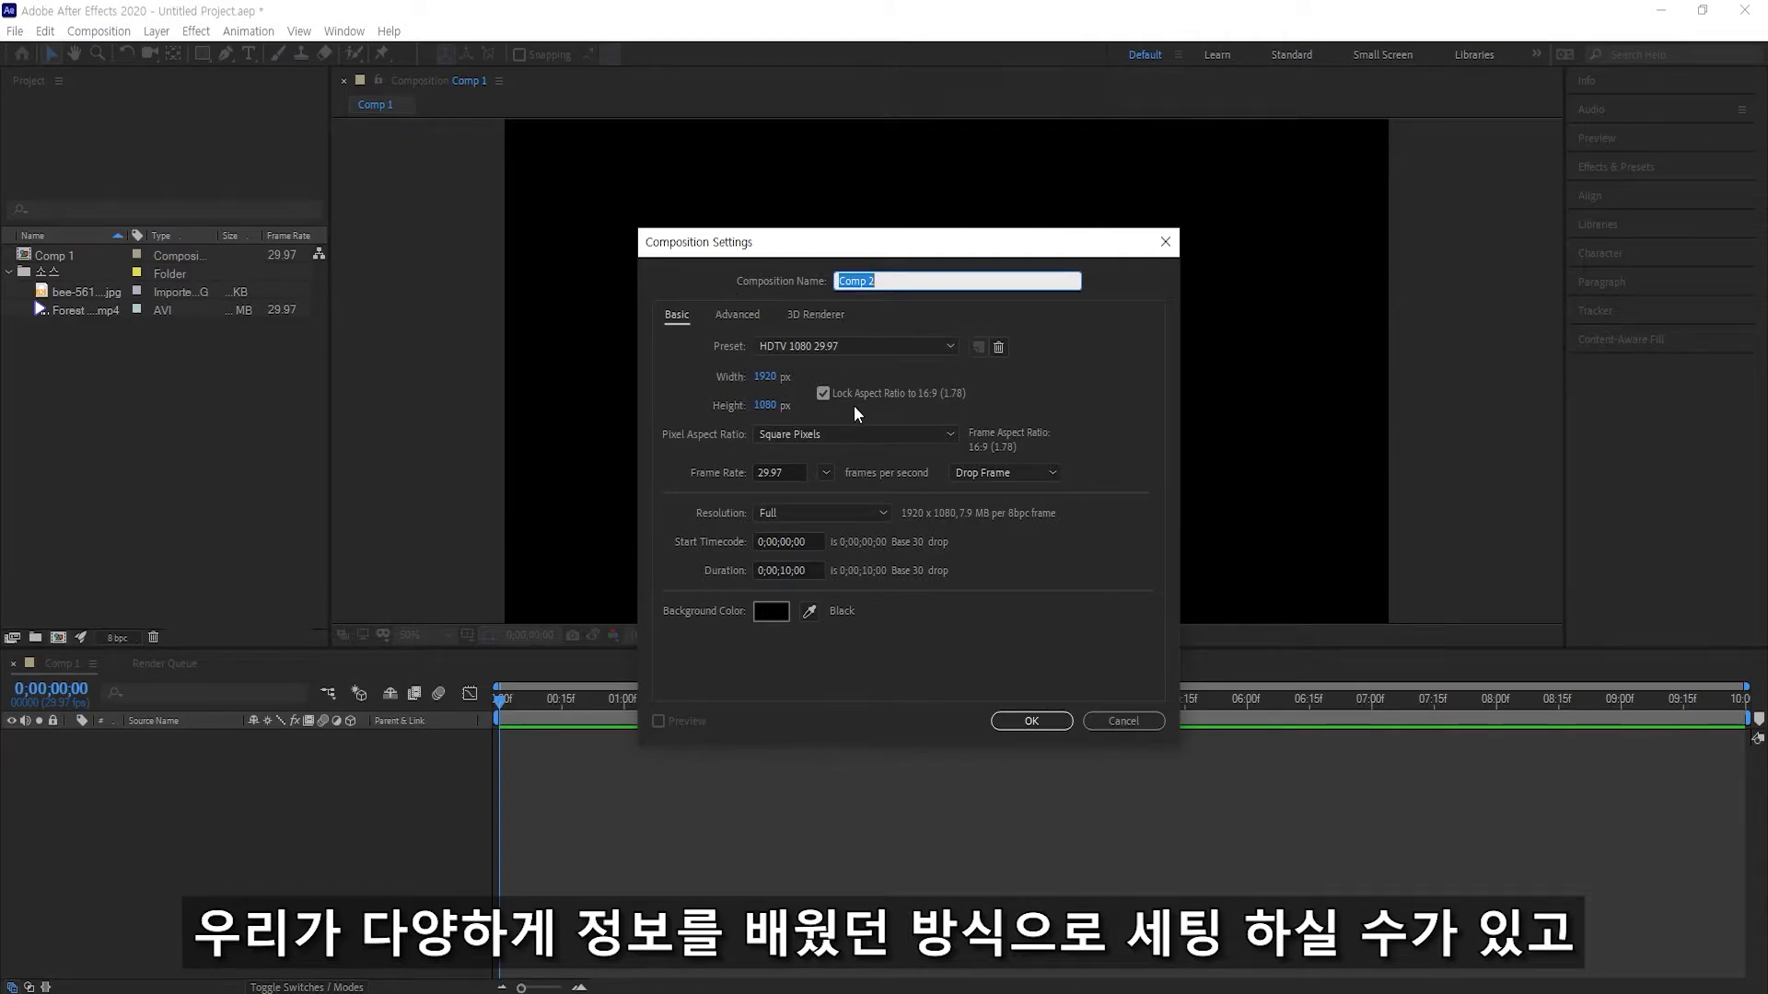
pyautogui.click(1031, 721)
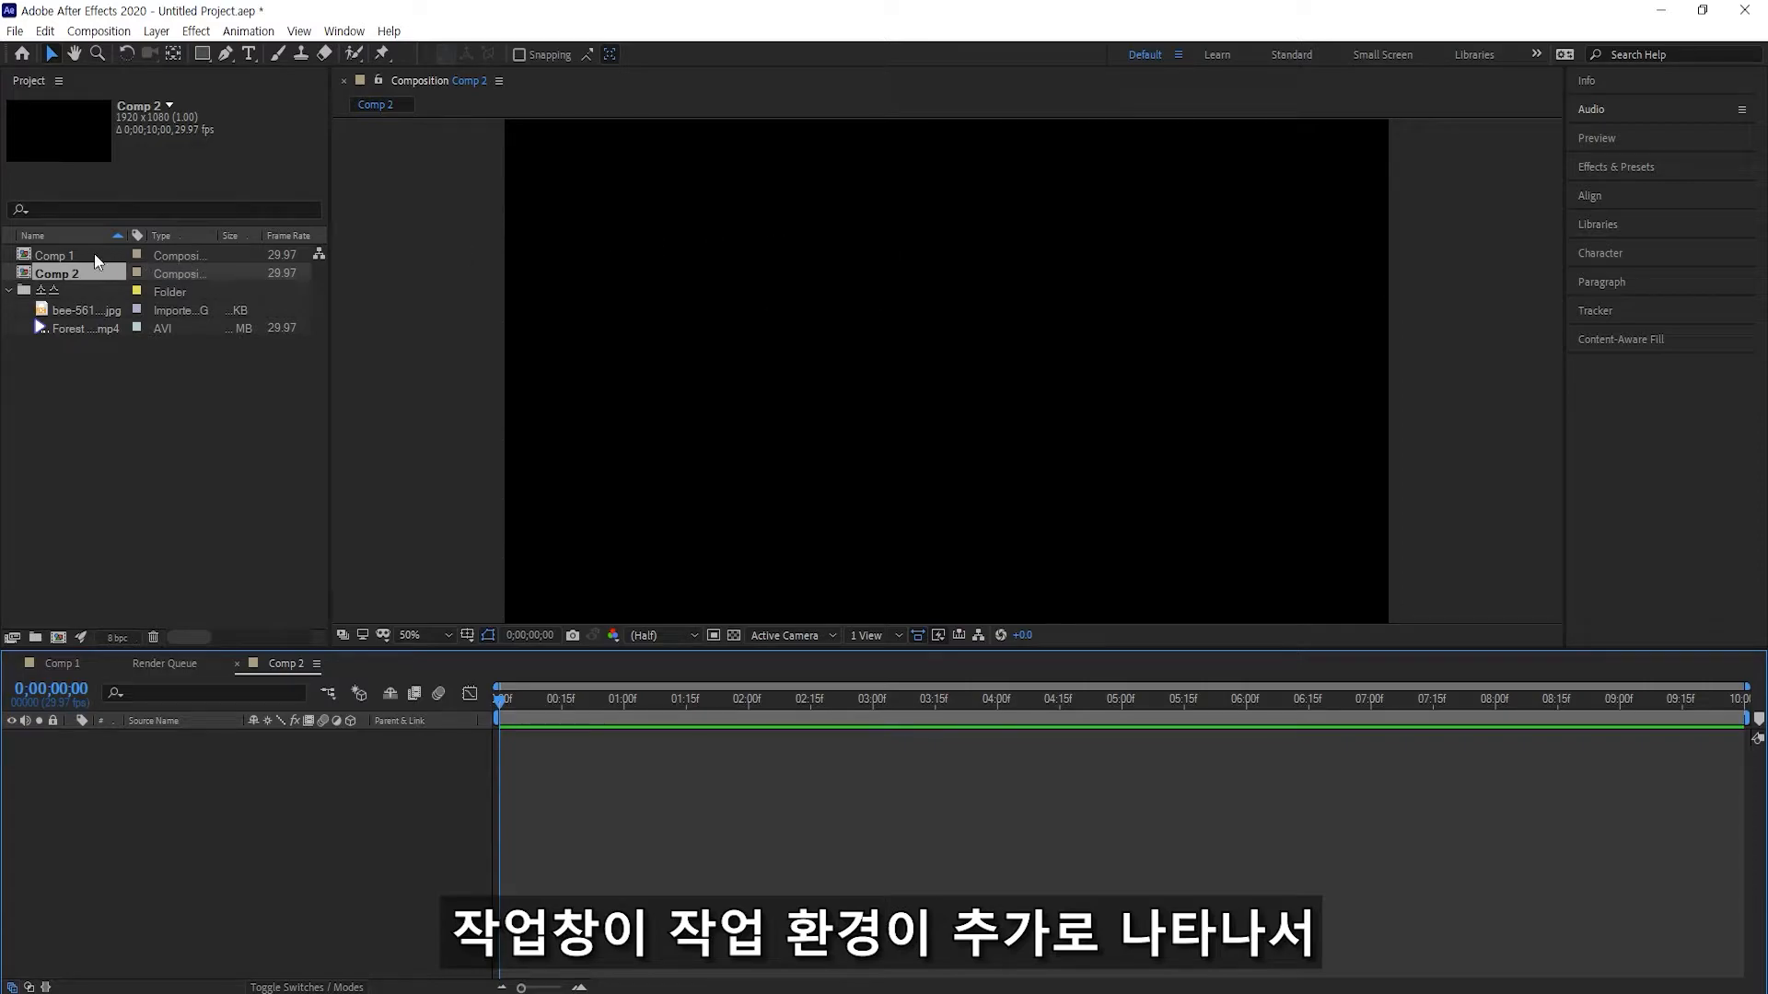
pyautogui.click(68, 254)
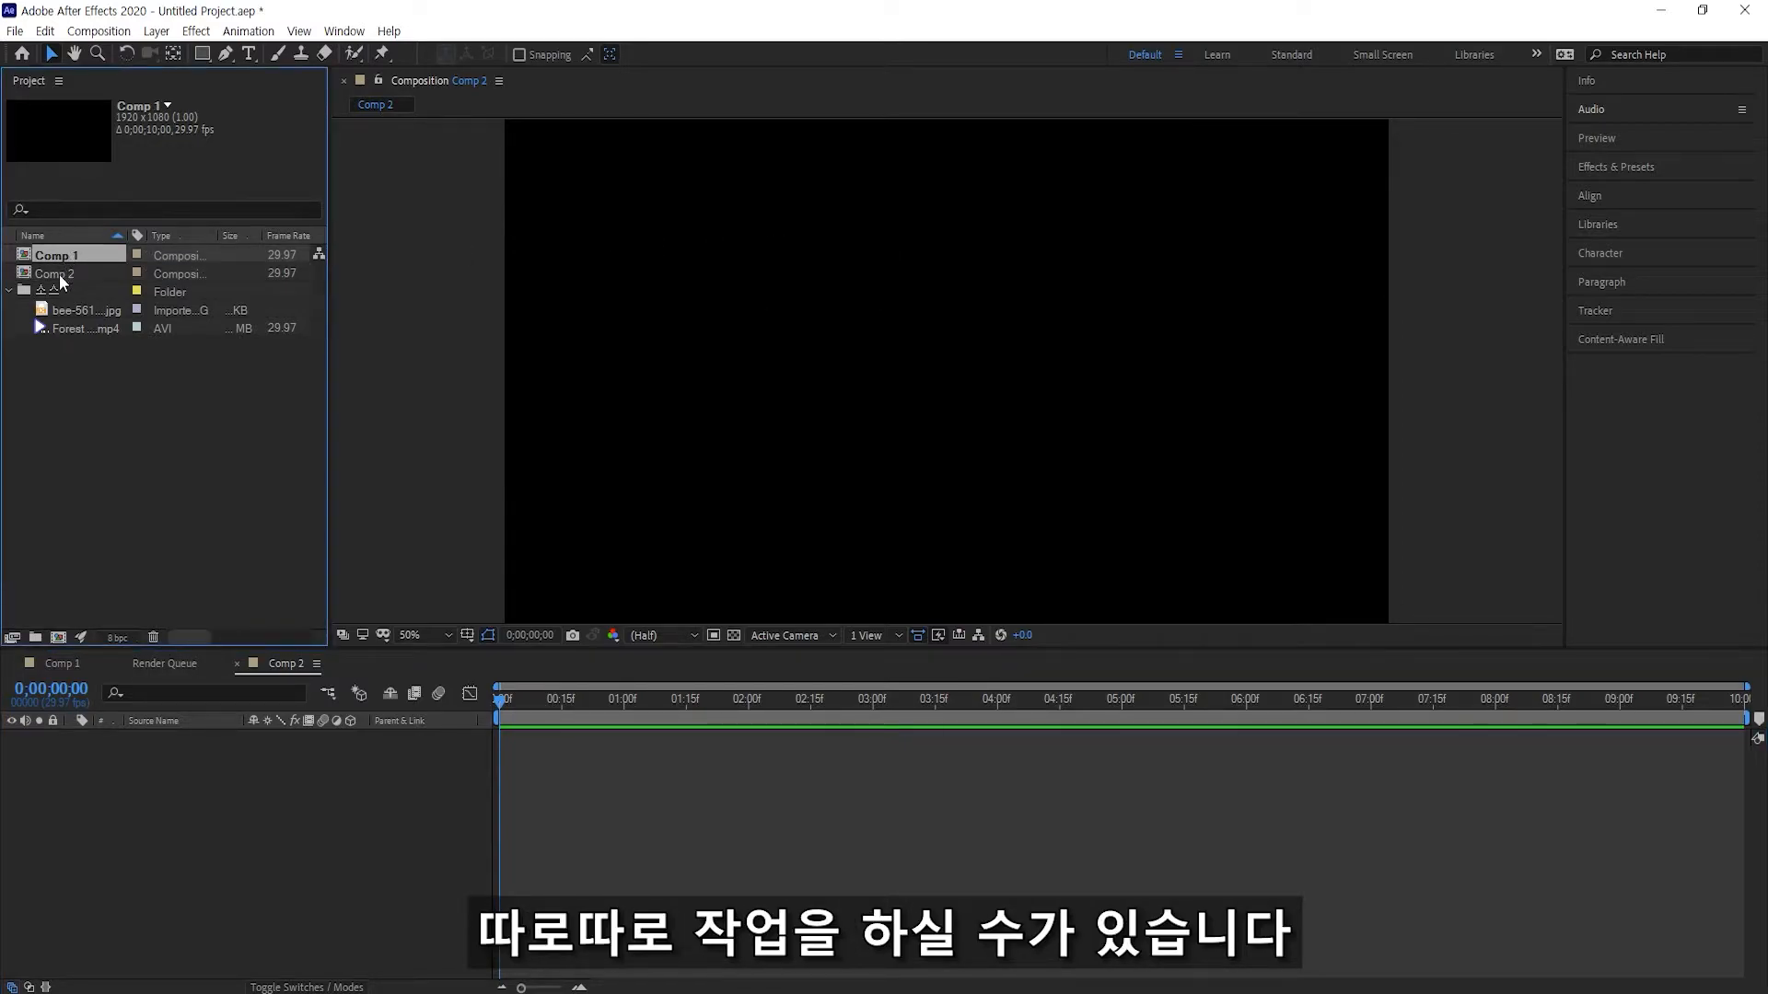
# Select Comp 1 and Comp 2 alternately in the project to examine their details
pyautogui.click(59, 274)
pyautogui.click(52, 257)
pyautogui.click(53, 270)
pyautogui.click(53, 259)
pyautogui.click(9, 291)
pyautogui.click(9, 291)
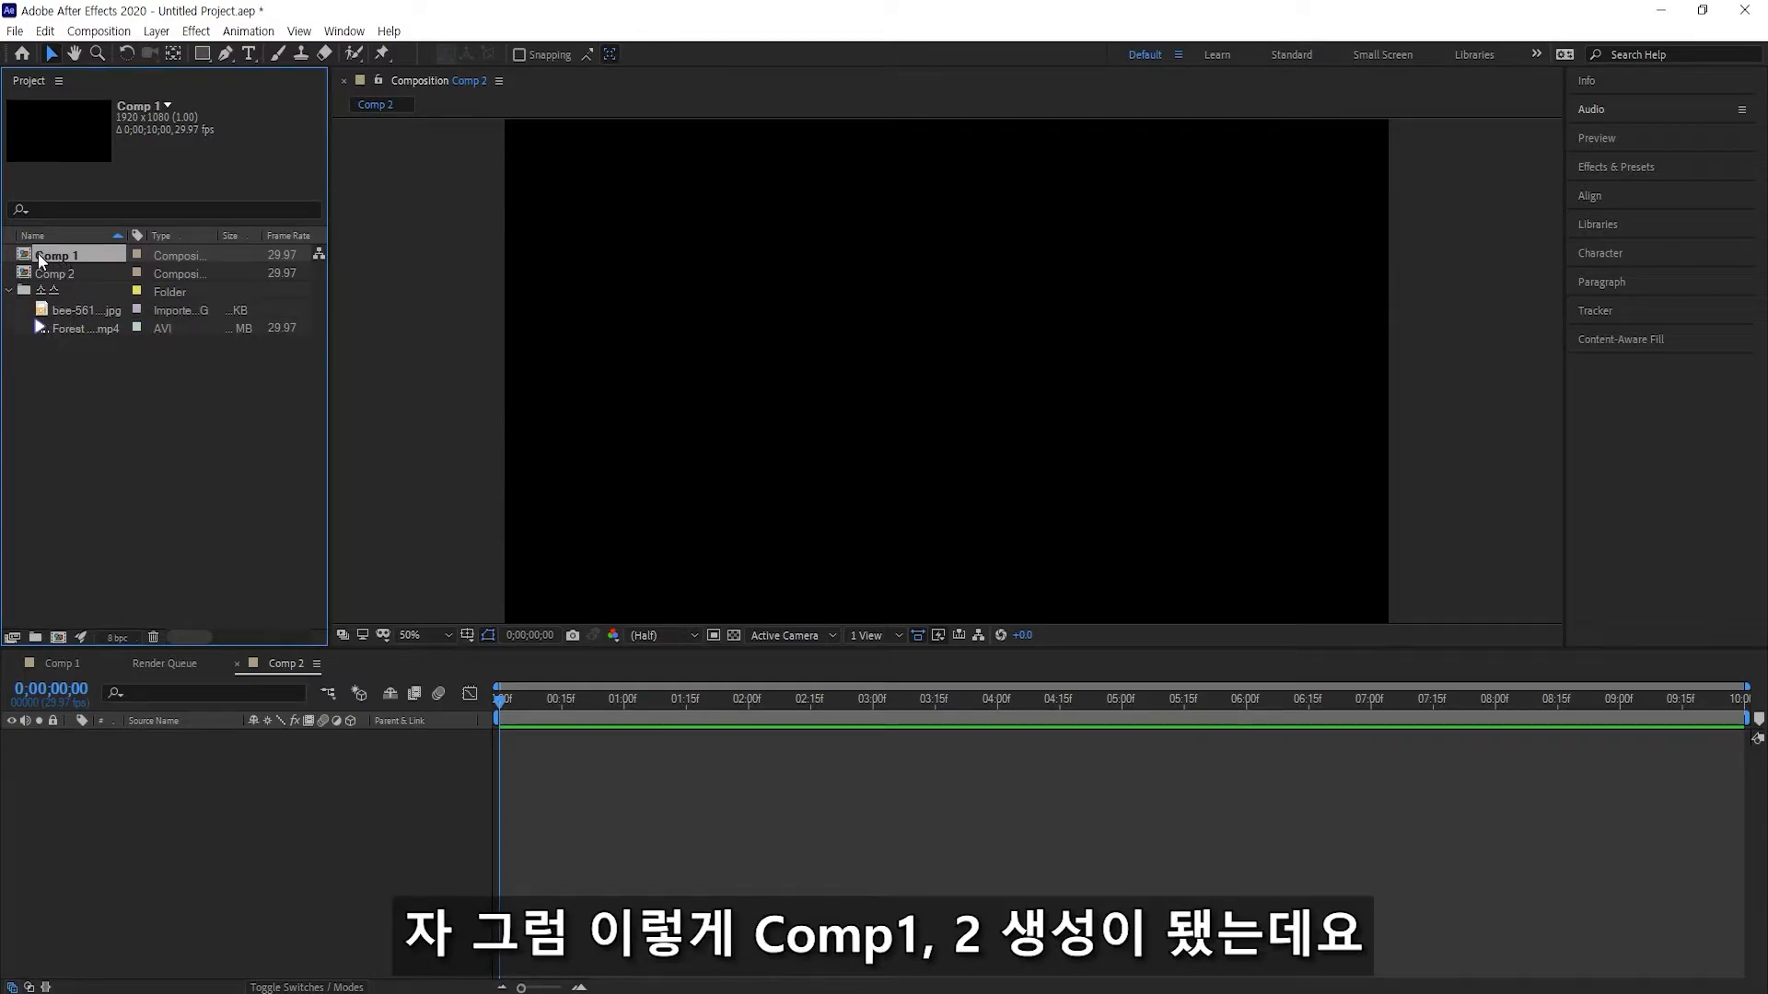
pyautogui.click(52, 275)
pyautogui.click(50, 257)
pyautogui.click(47, 275)
pyautogui.click(46, 257)
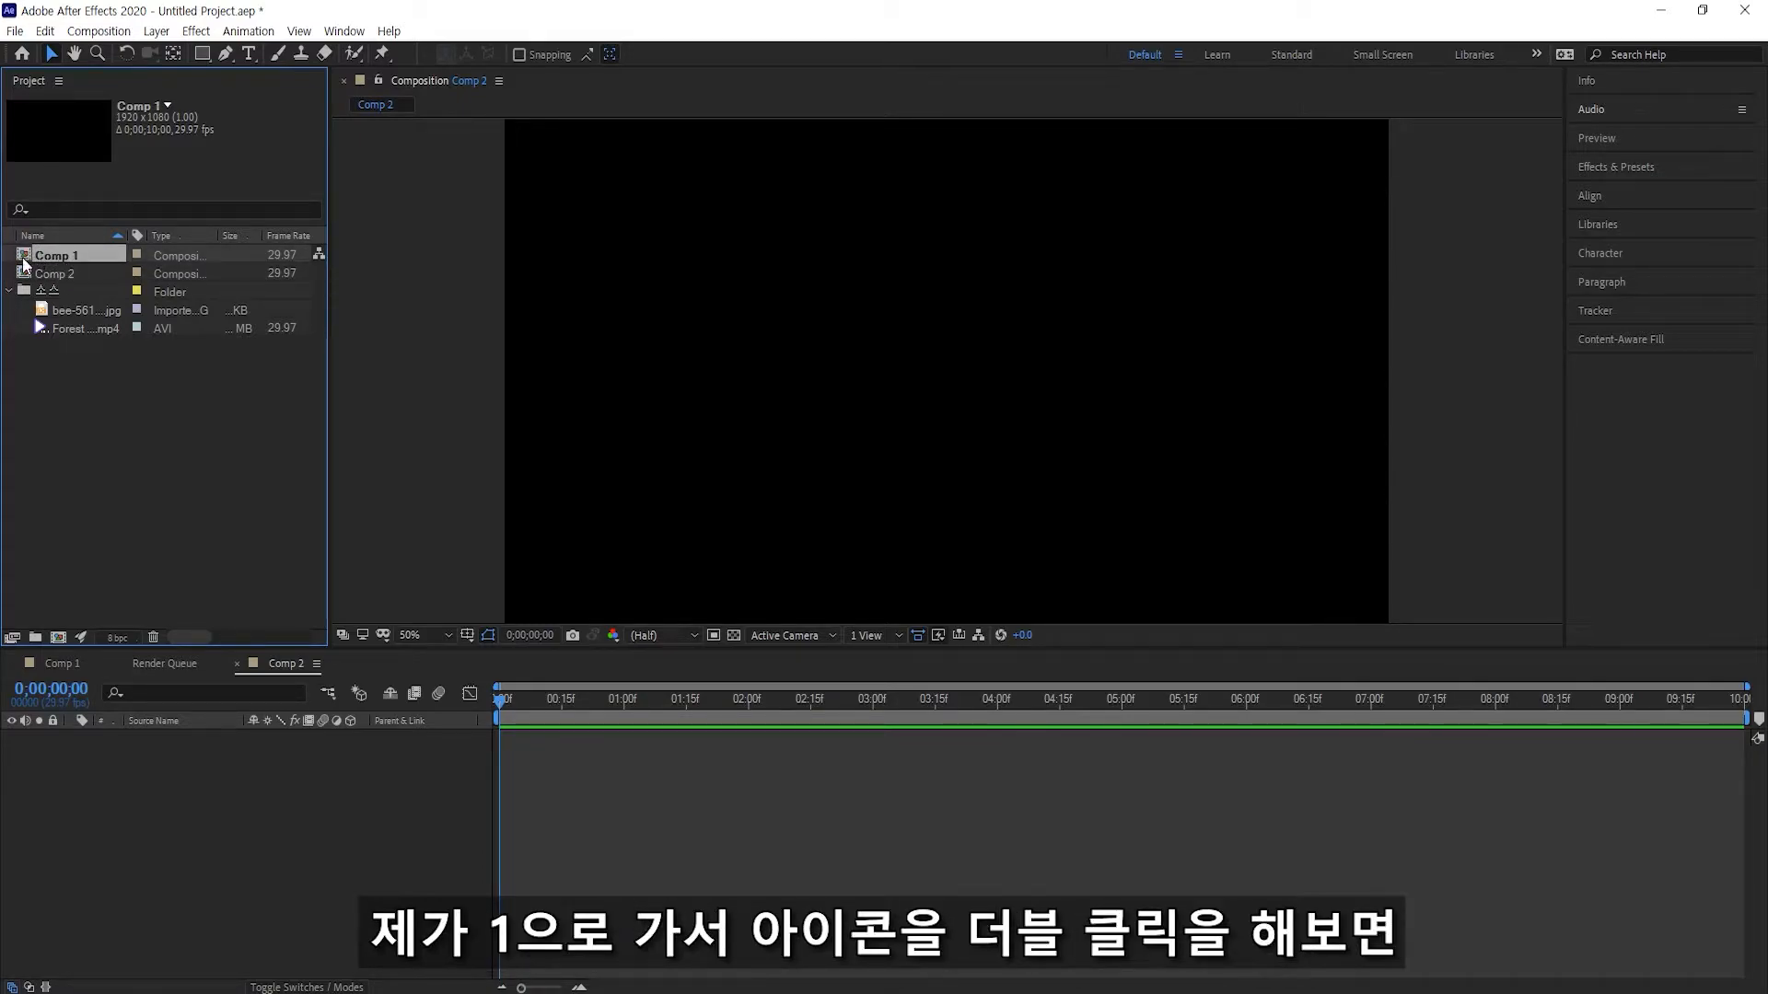
# Open Comp 1 and add the bee image to its timeline as a layer
pyautogui.doubleClick(27, 262)
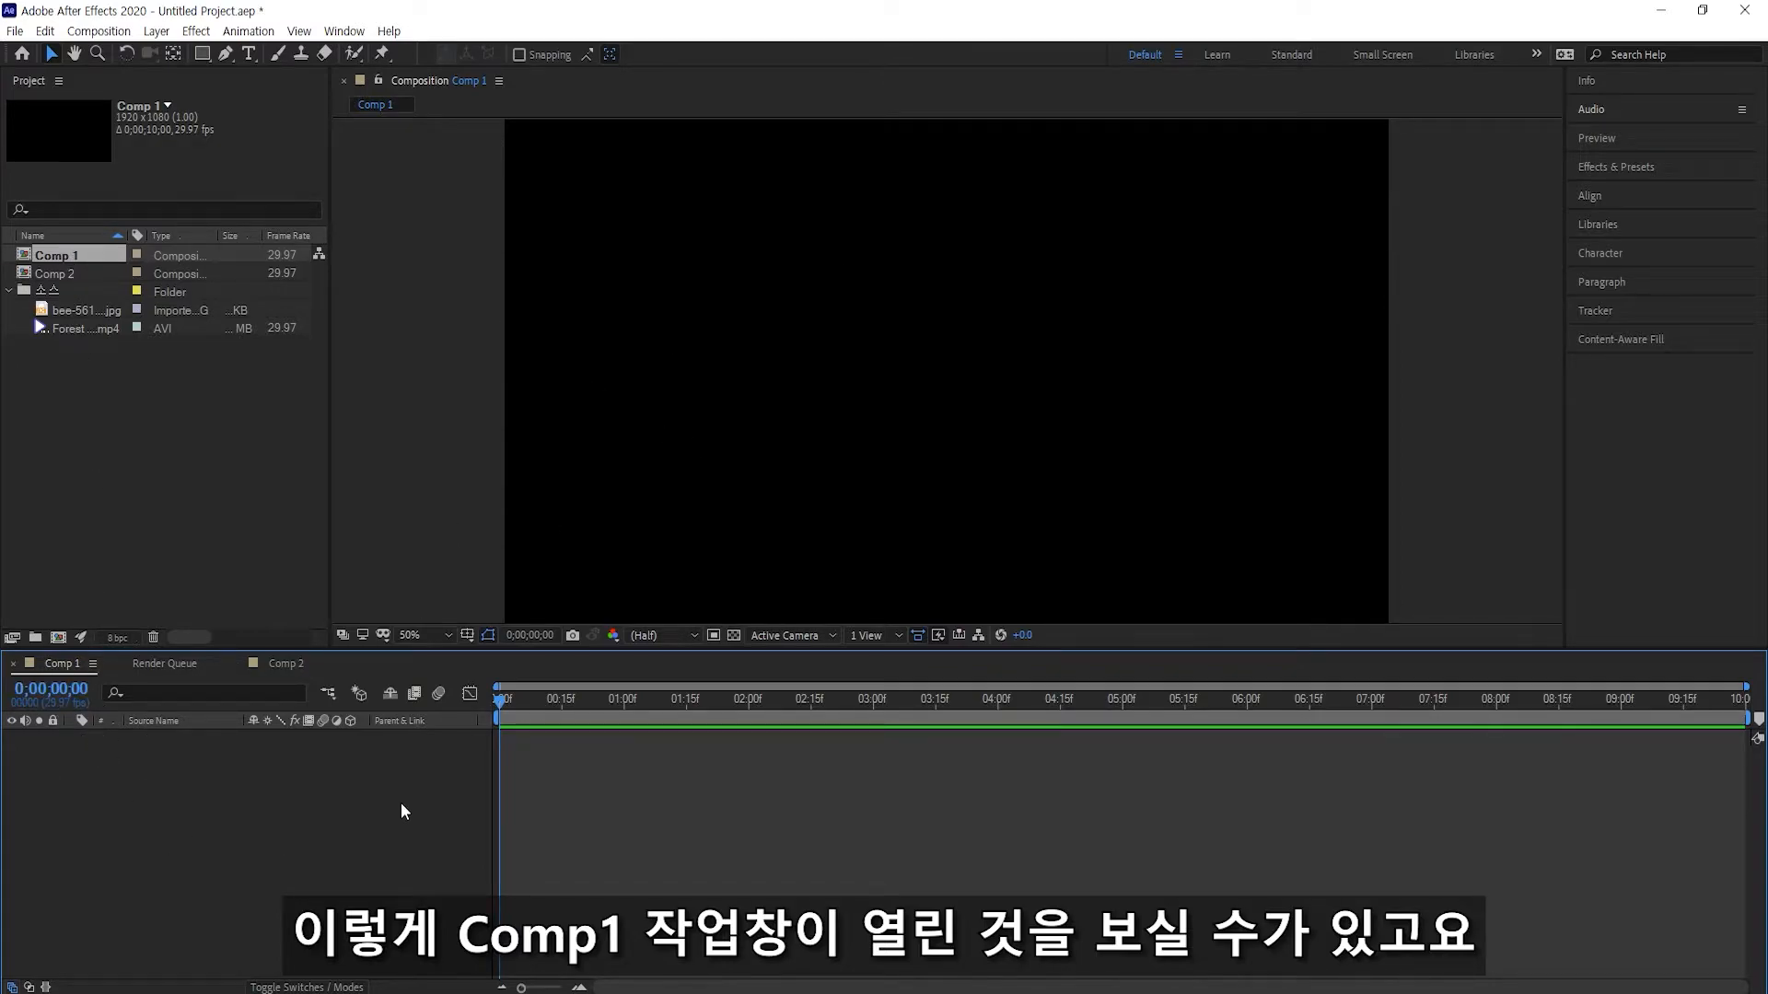
pyautogui.moveTo(508, 705); pyautogui.dragTo(406, 711)
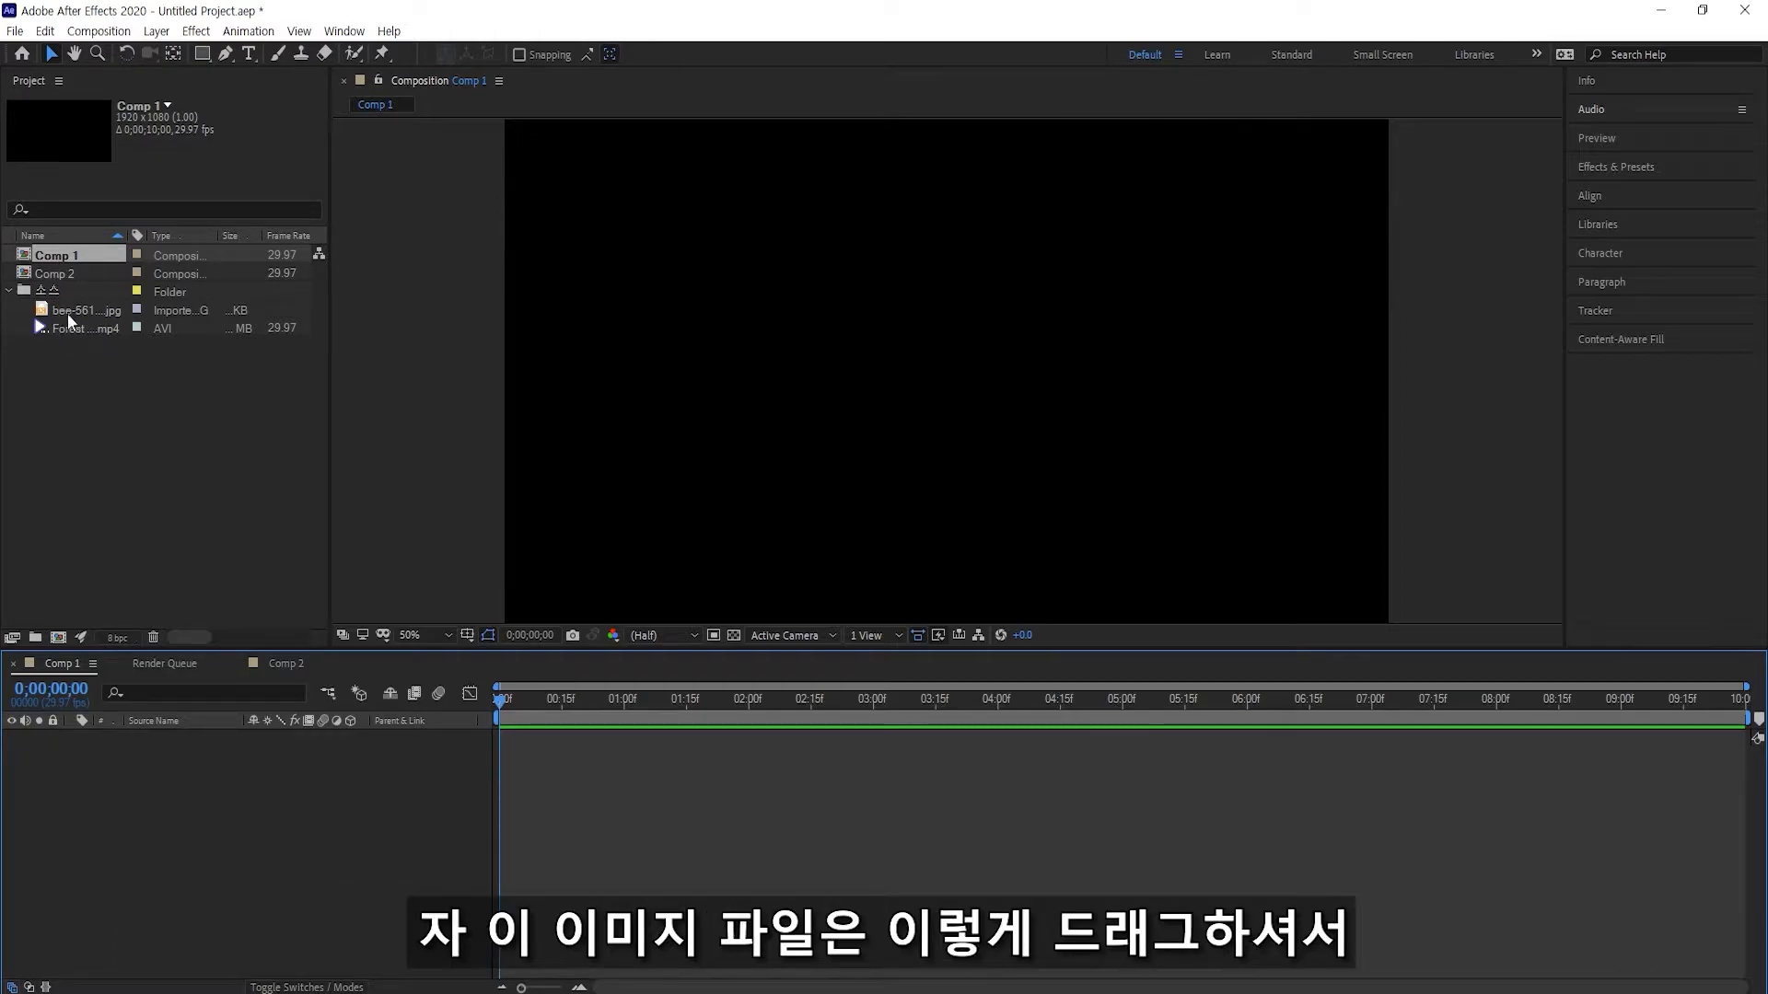
pyautogui.moveTo(73, 310); pyautogui.dragTo(121, 349)
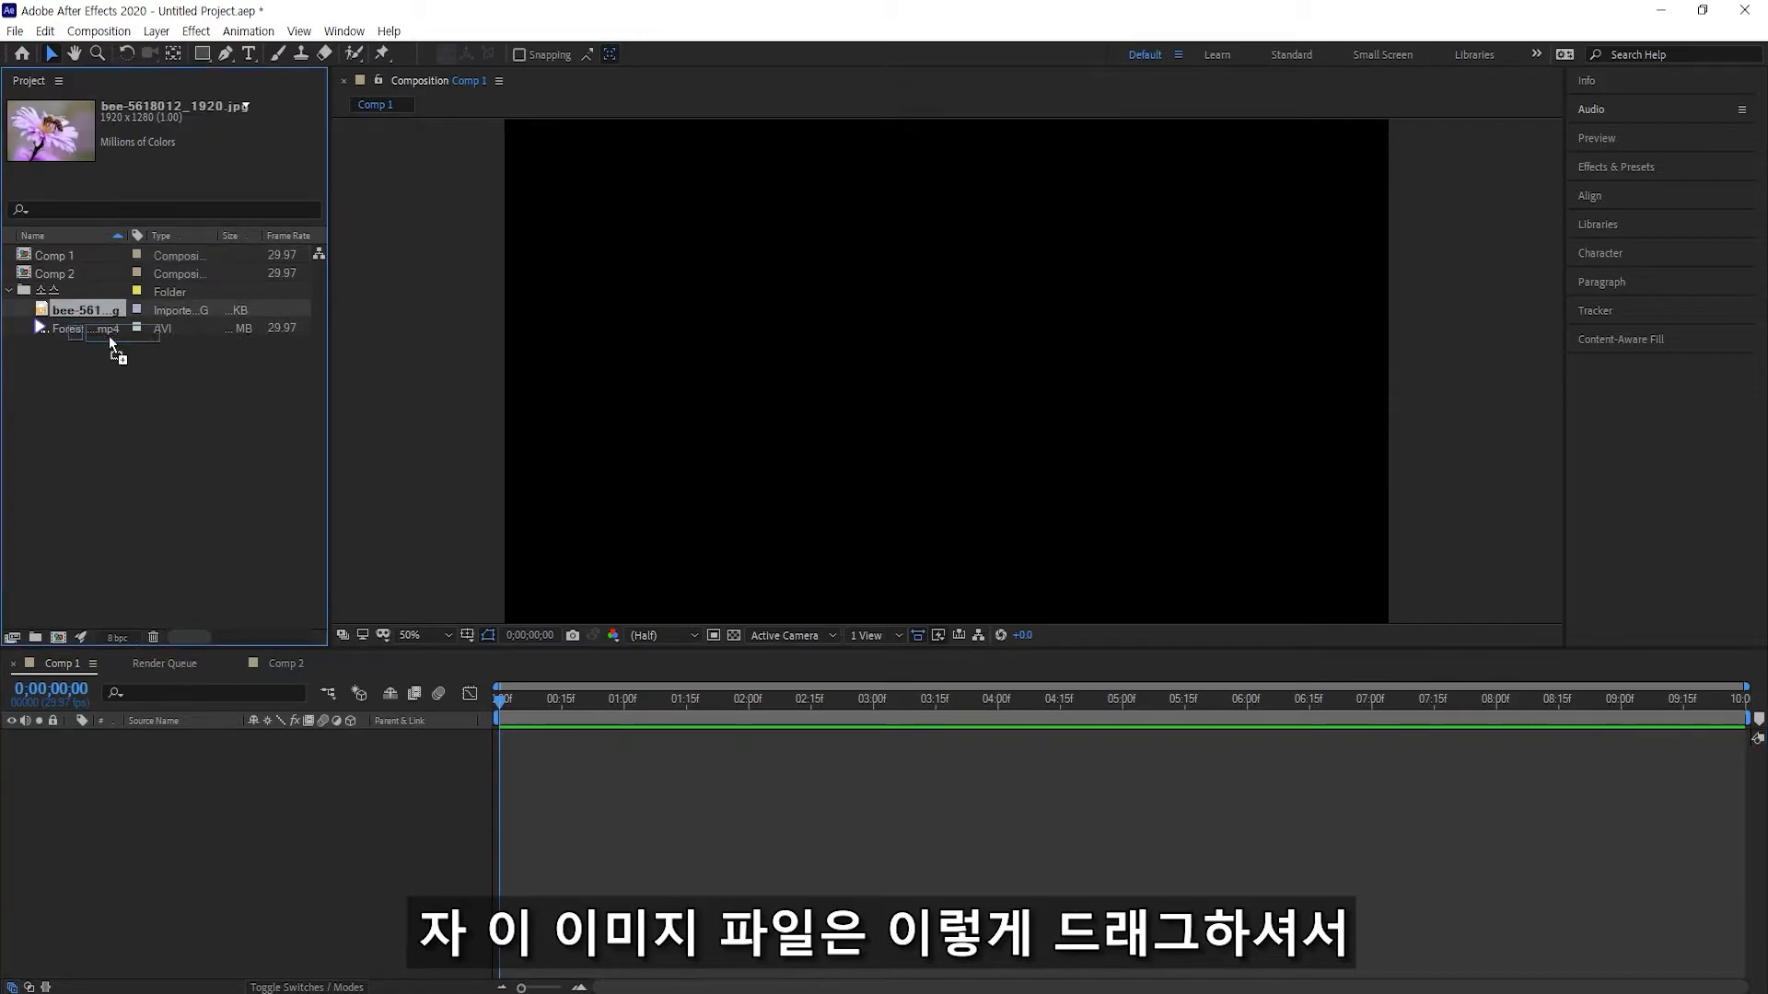
pyautogui.moveTo(141, 550); pyautogui.dragTo(104, 805)
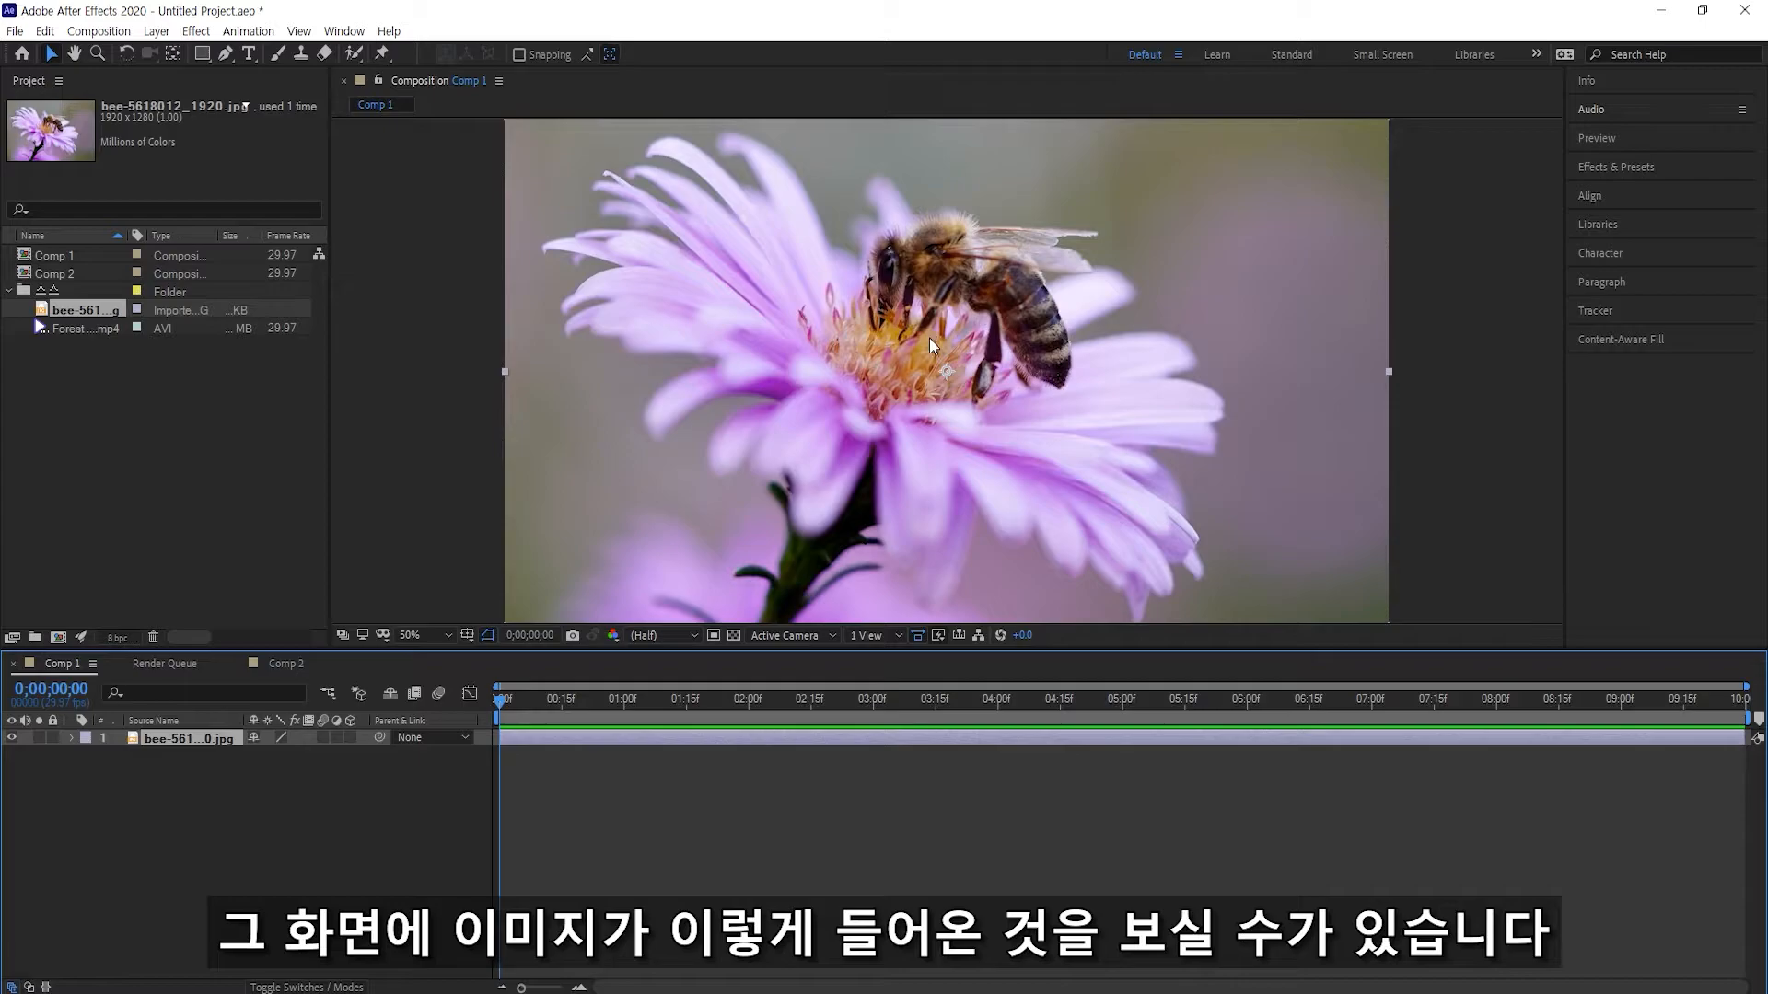
# Compare the frame sizes of Comp 1 and the bee image in their project details
pyautogui.scroll(-2, 930, 339)
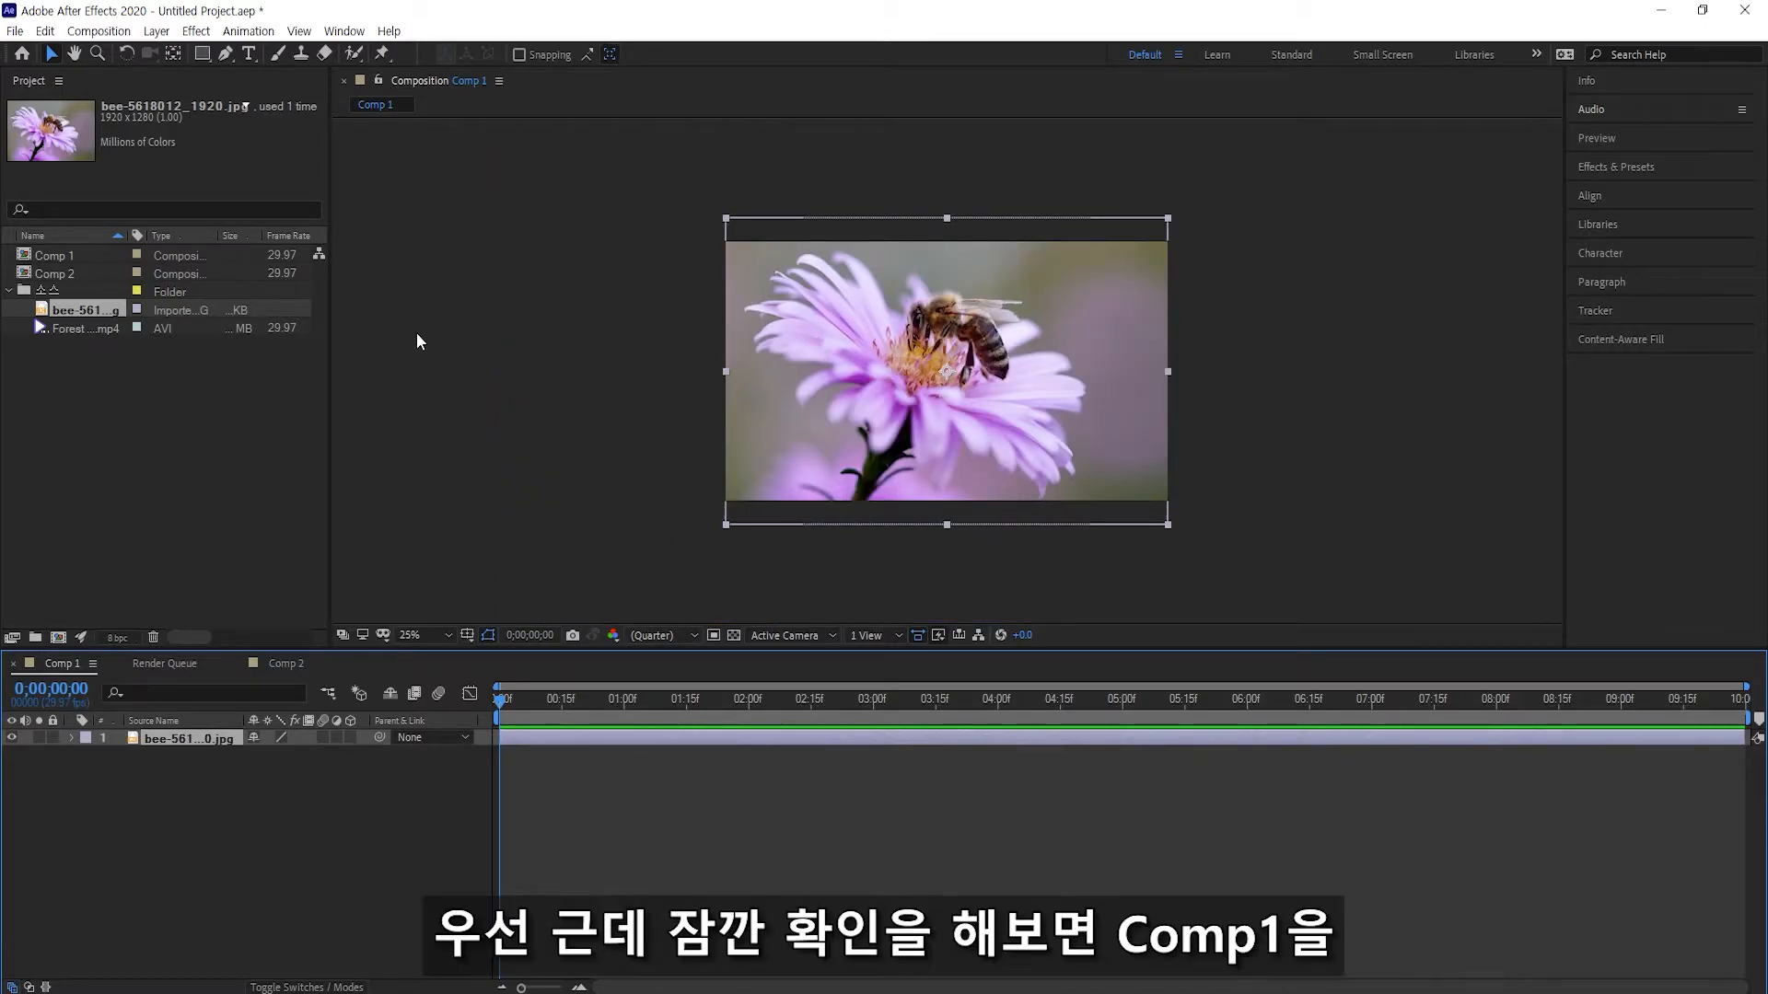
pyautogui.click(68, 258)
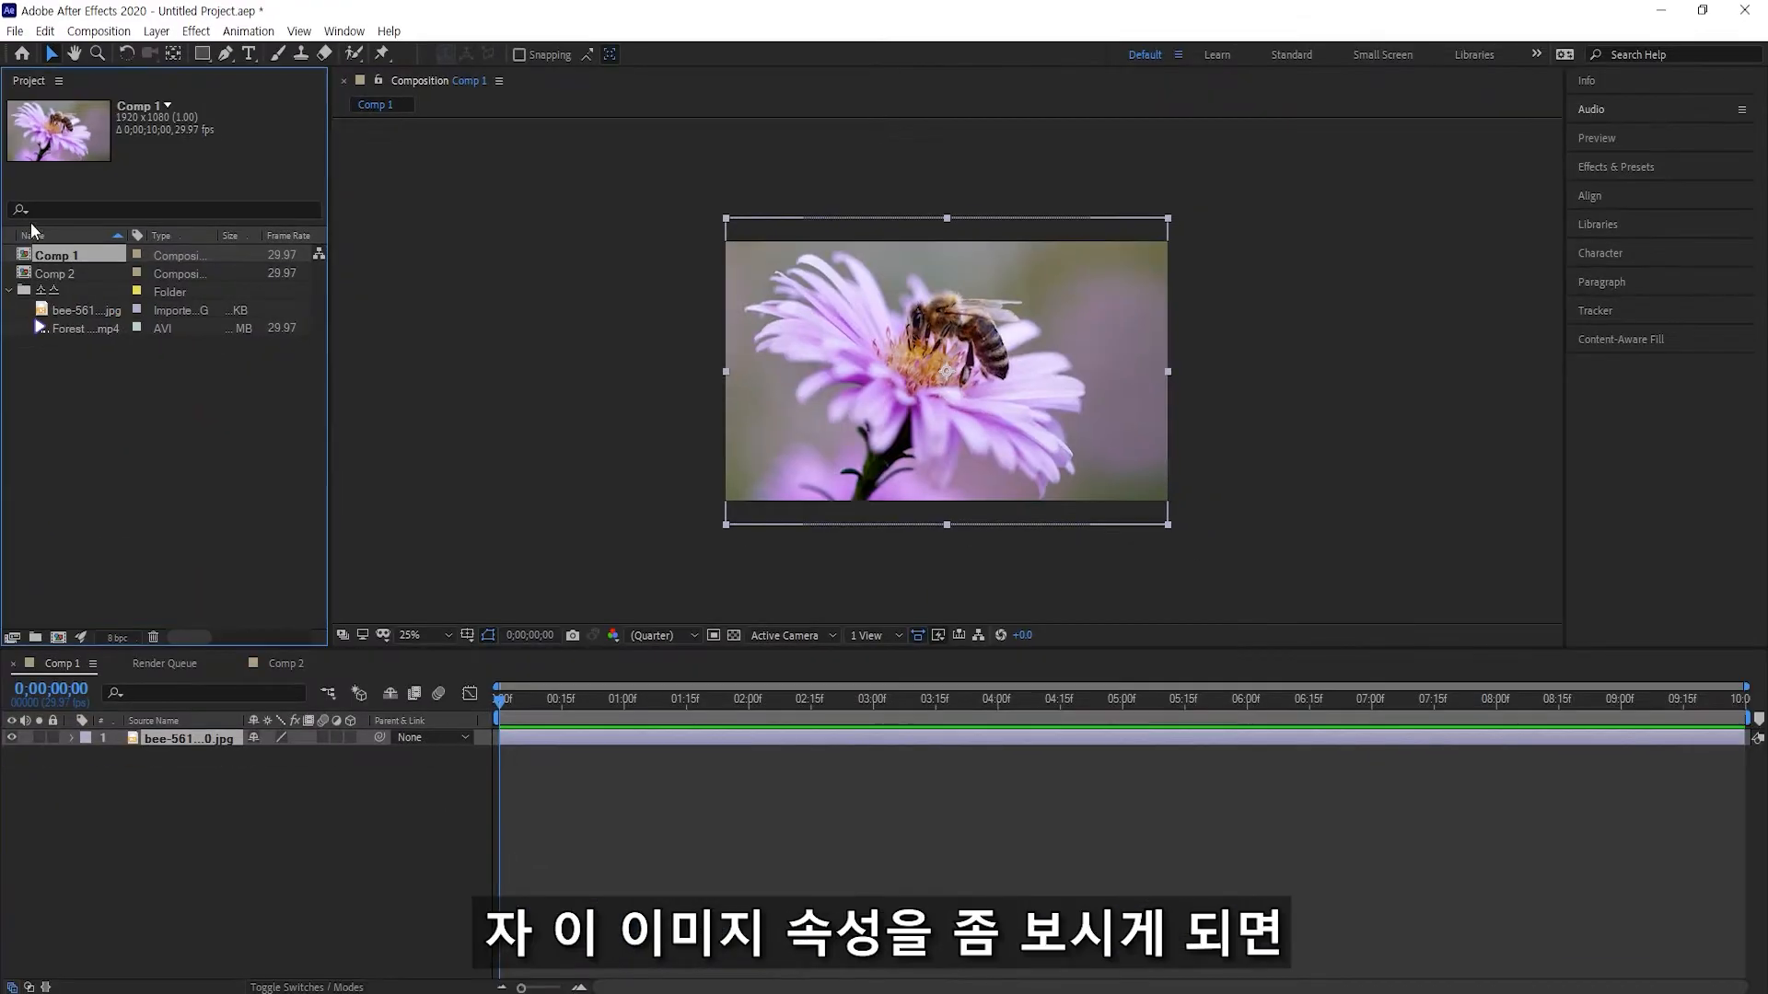
pyautogui.click(74, 314)
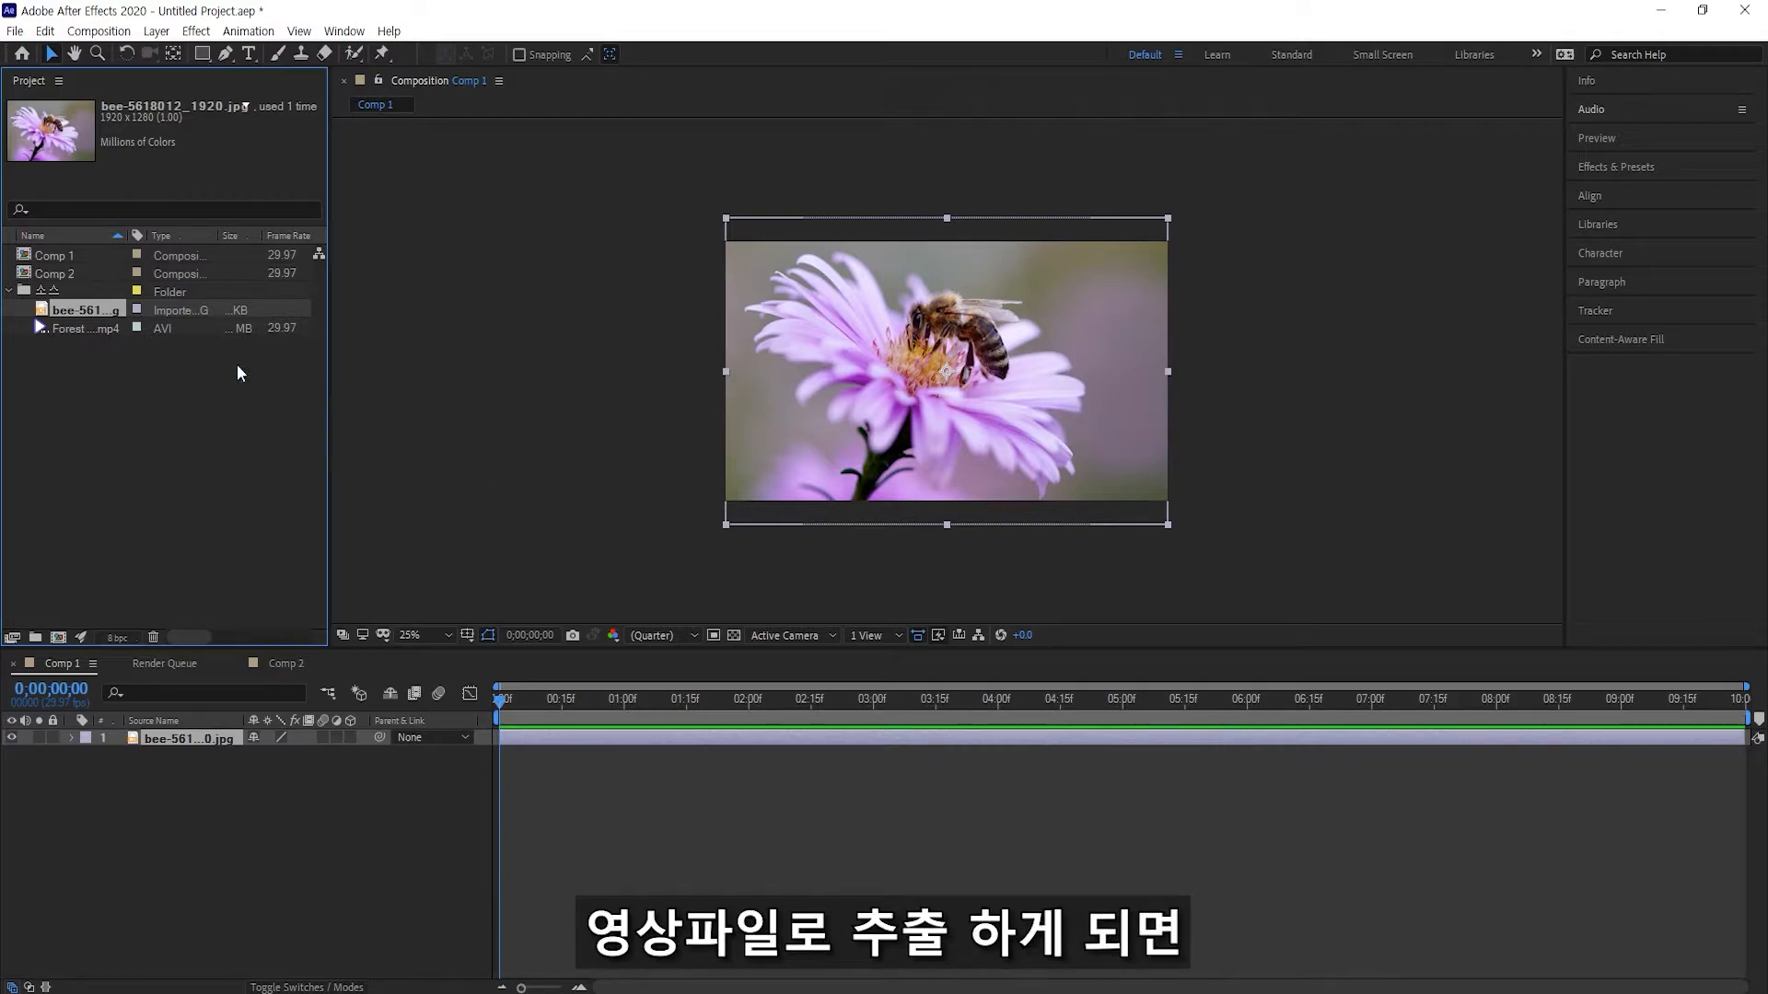
pyautogui.click(70, 258)
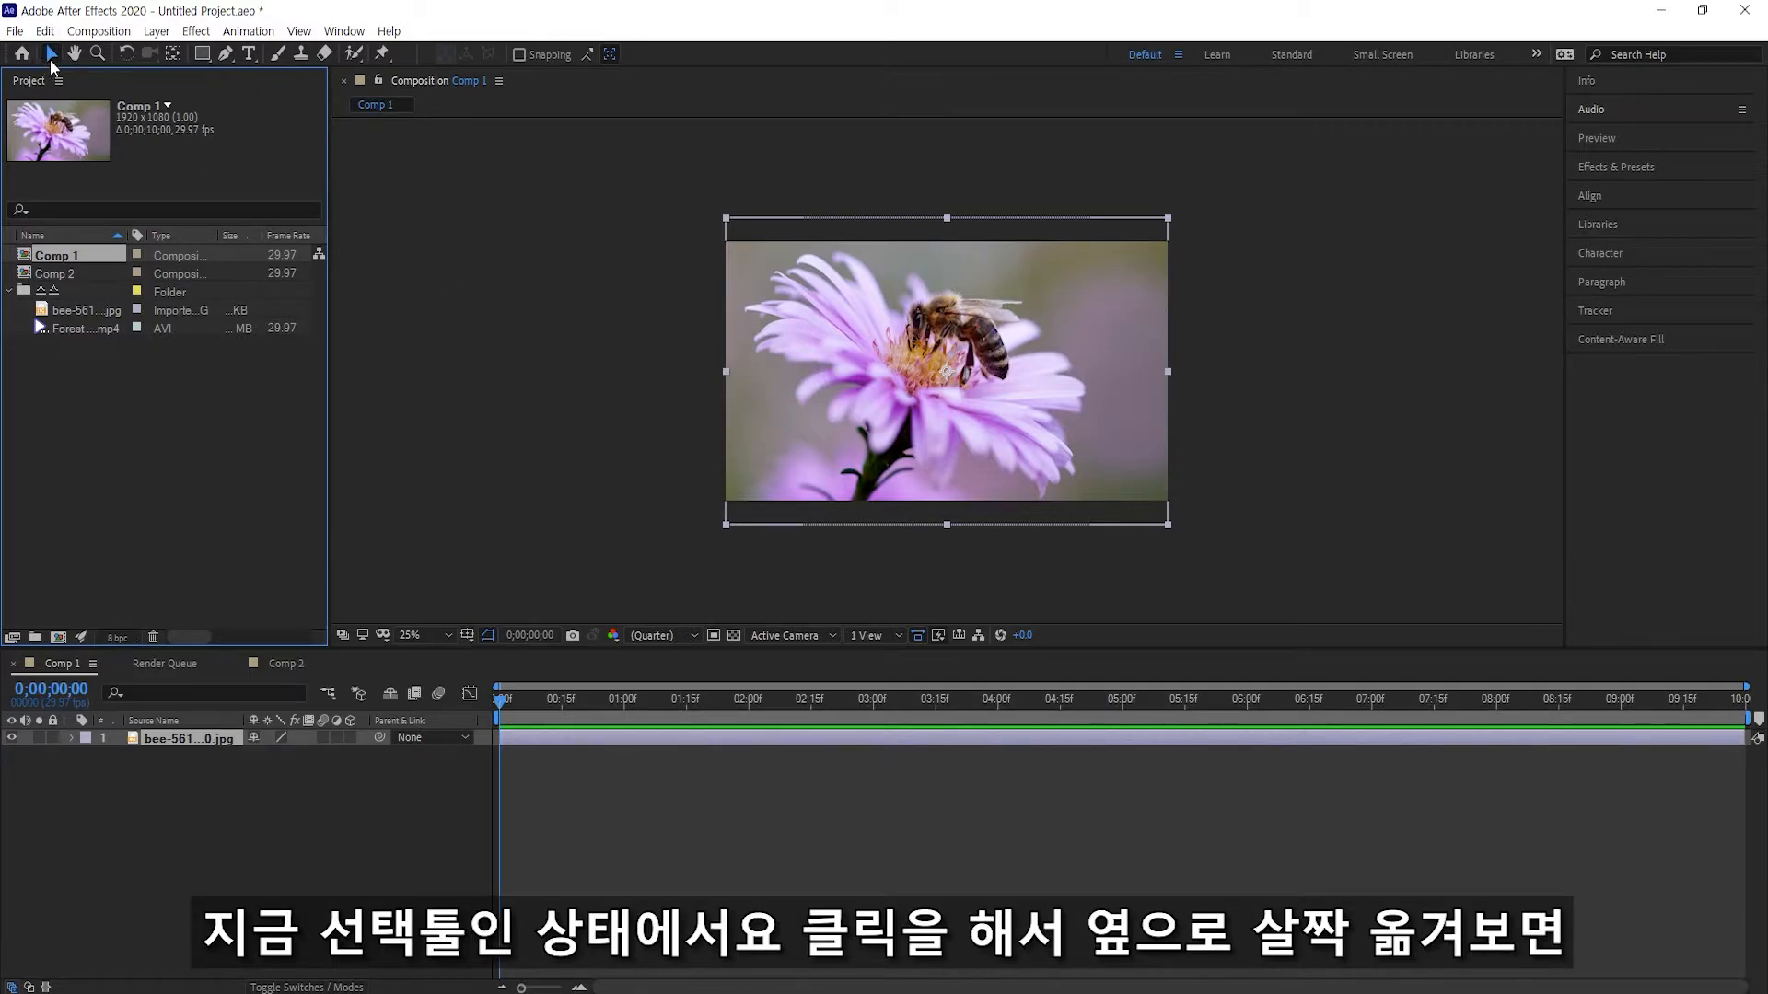
# Shift the bee image to the right in Comp 1 and toggle the transparency grid to check the empty area, leaving it off
pyautogui.click(795, 367)
pyautogui.moveTo(798, 372); pyautogui.dragTo(890, 375)
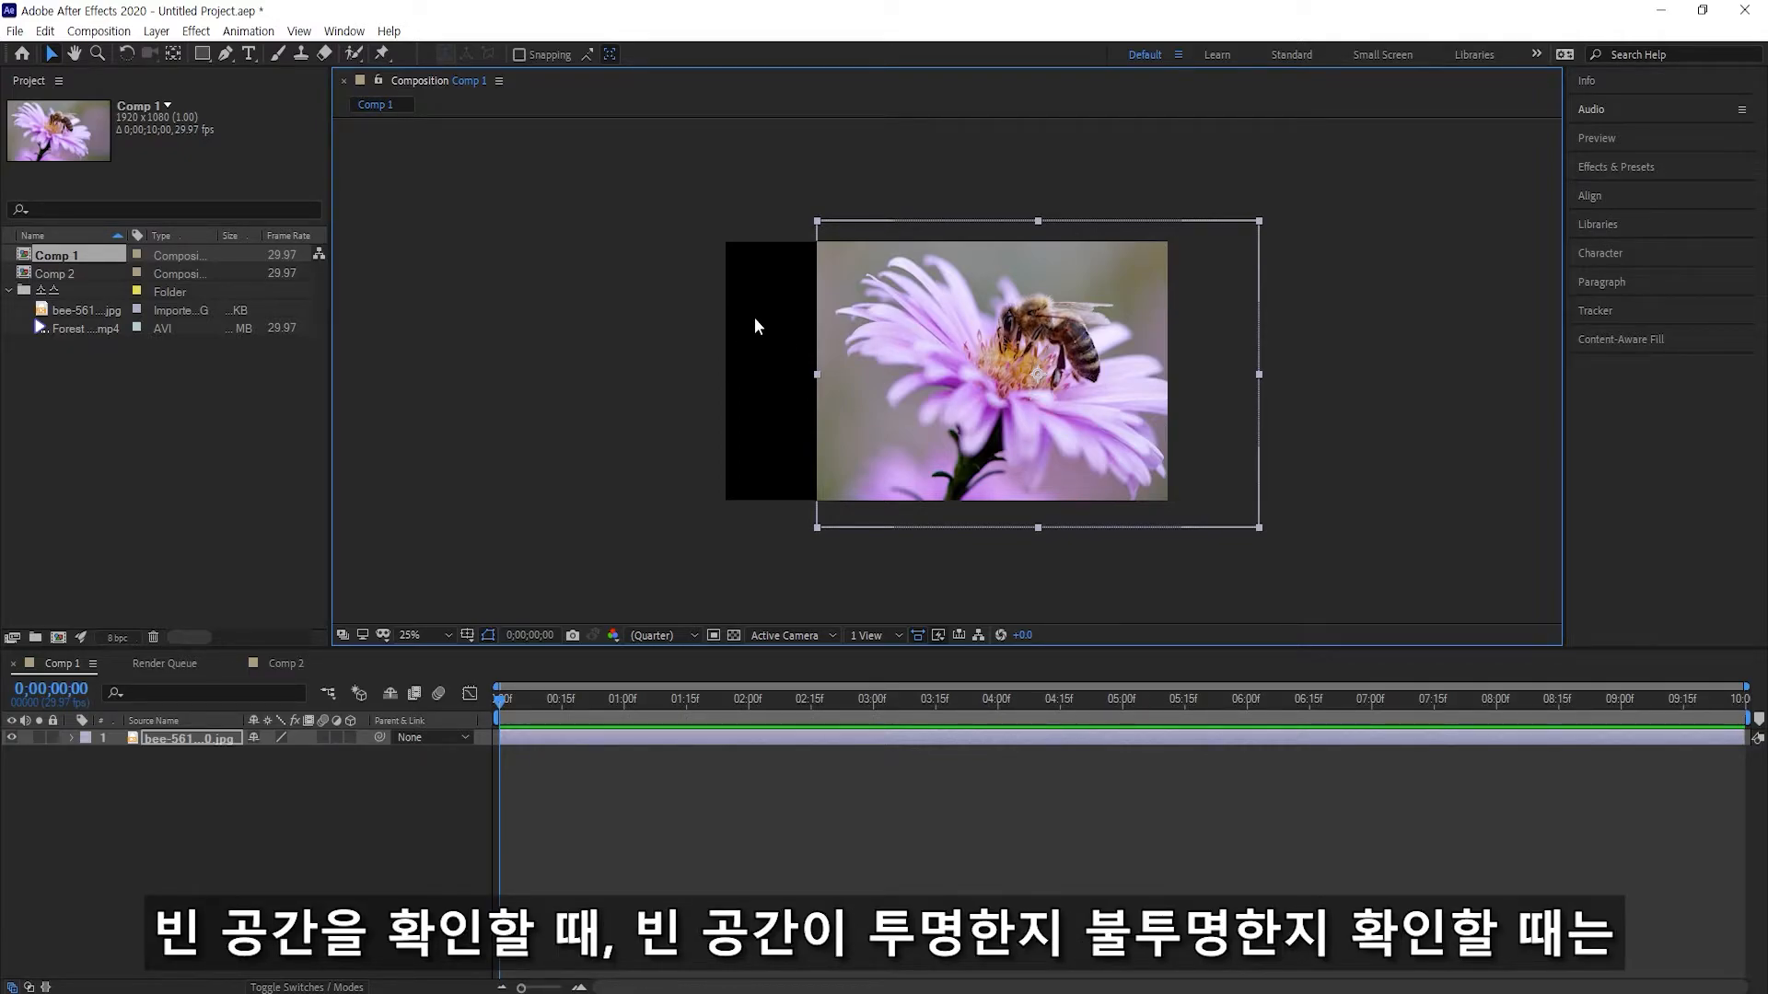
pyautogui.click(737, 639)
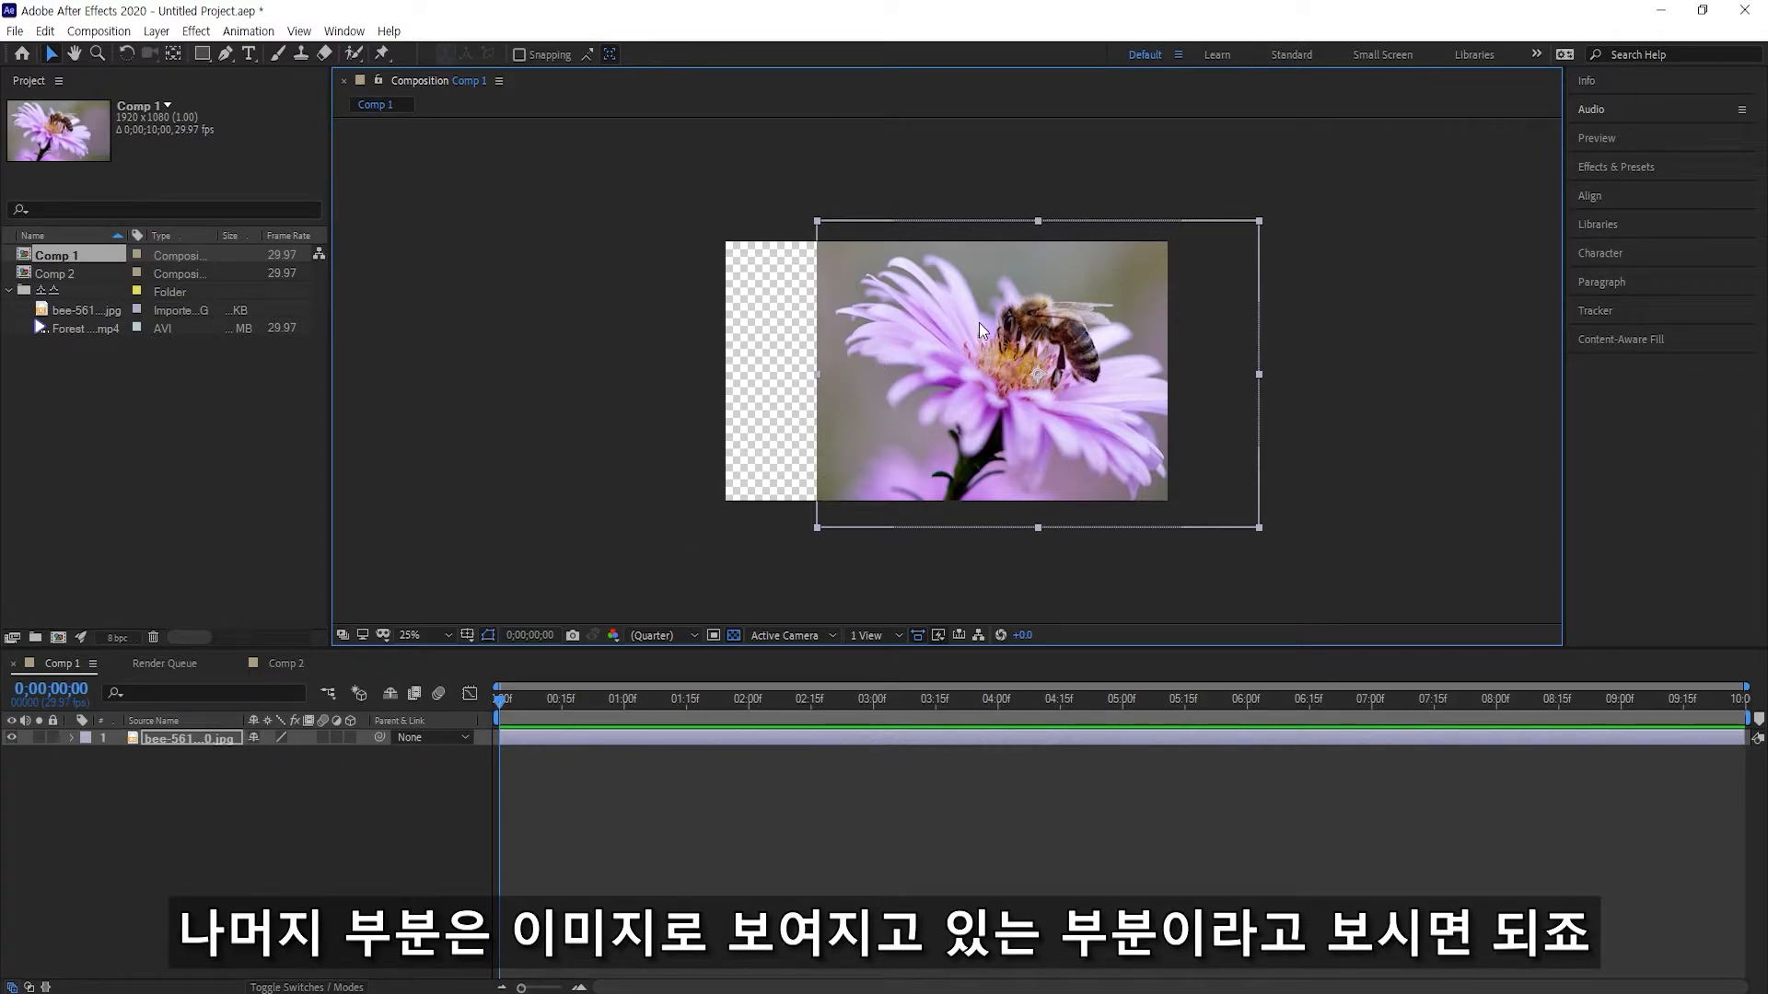
pyautogui.click(735, 636)
pyautogui.click(734, 636)
pyautogui.click(735, 636)
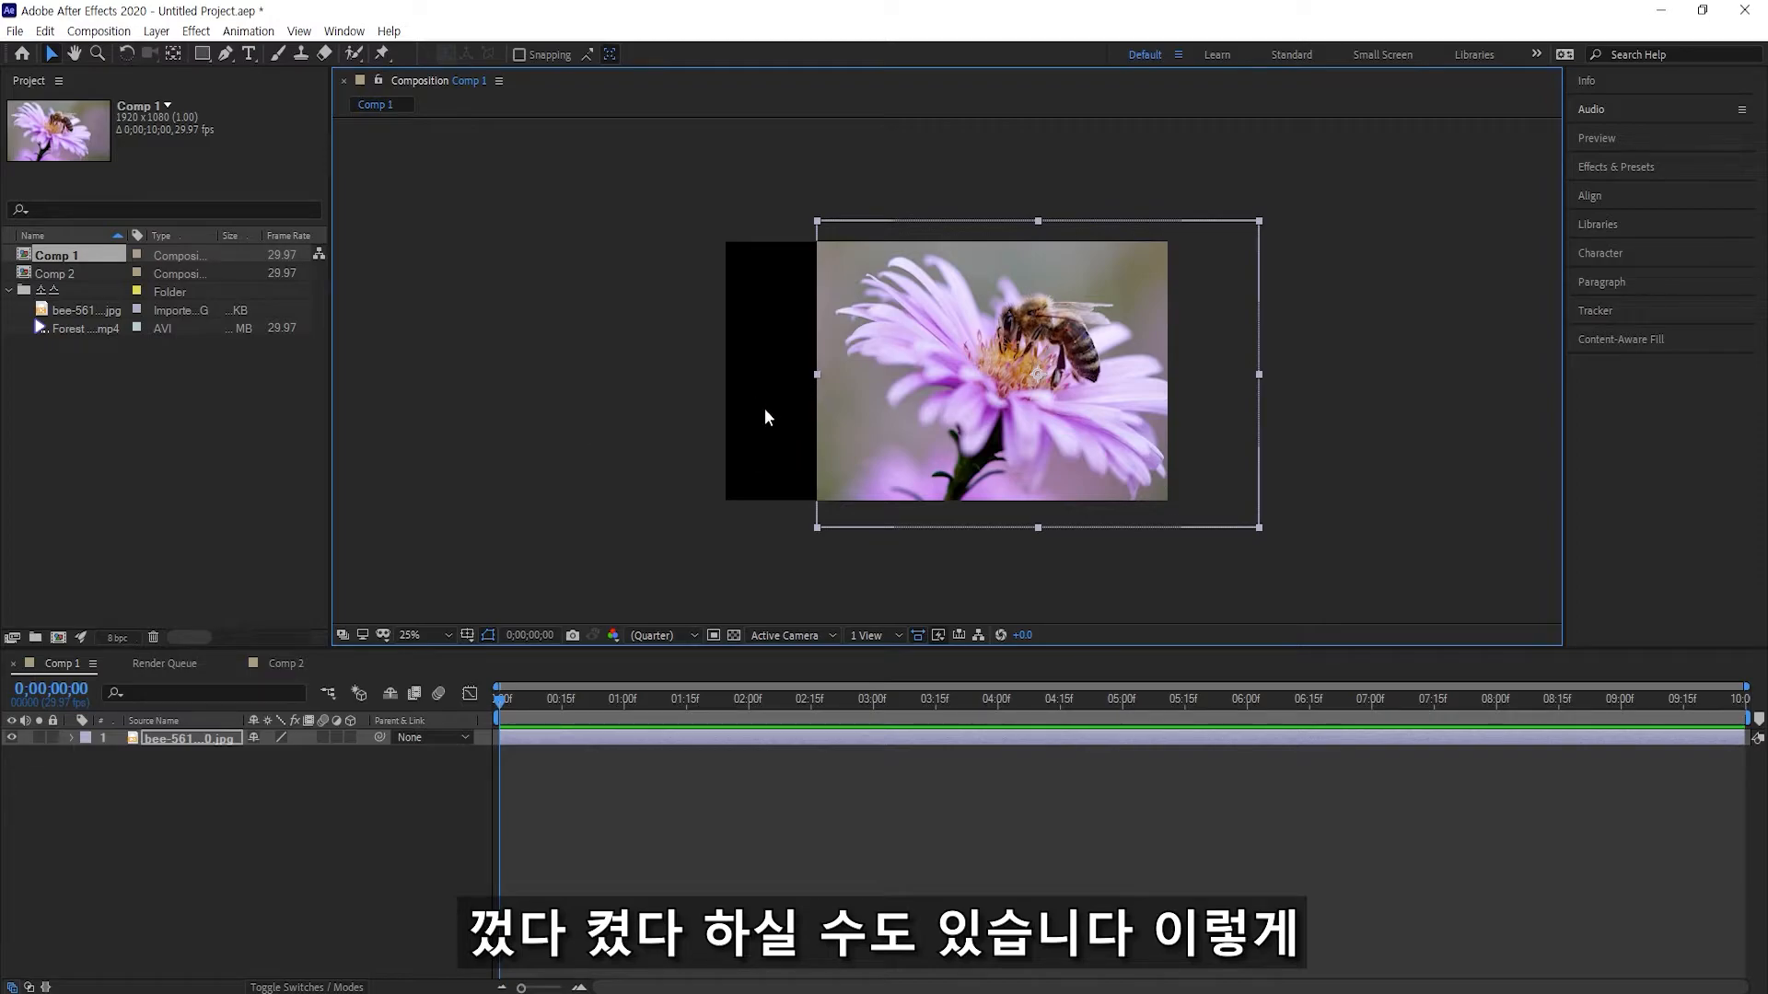
pyautogui.click(734, 637)
pyautogui.click(734, 636)
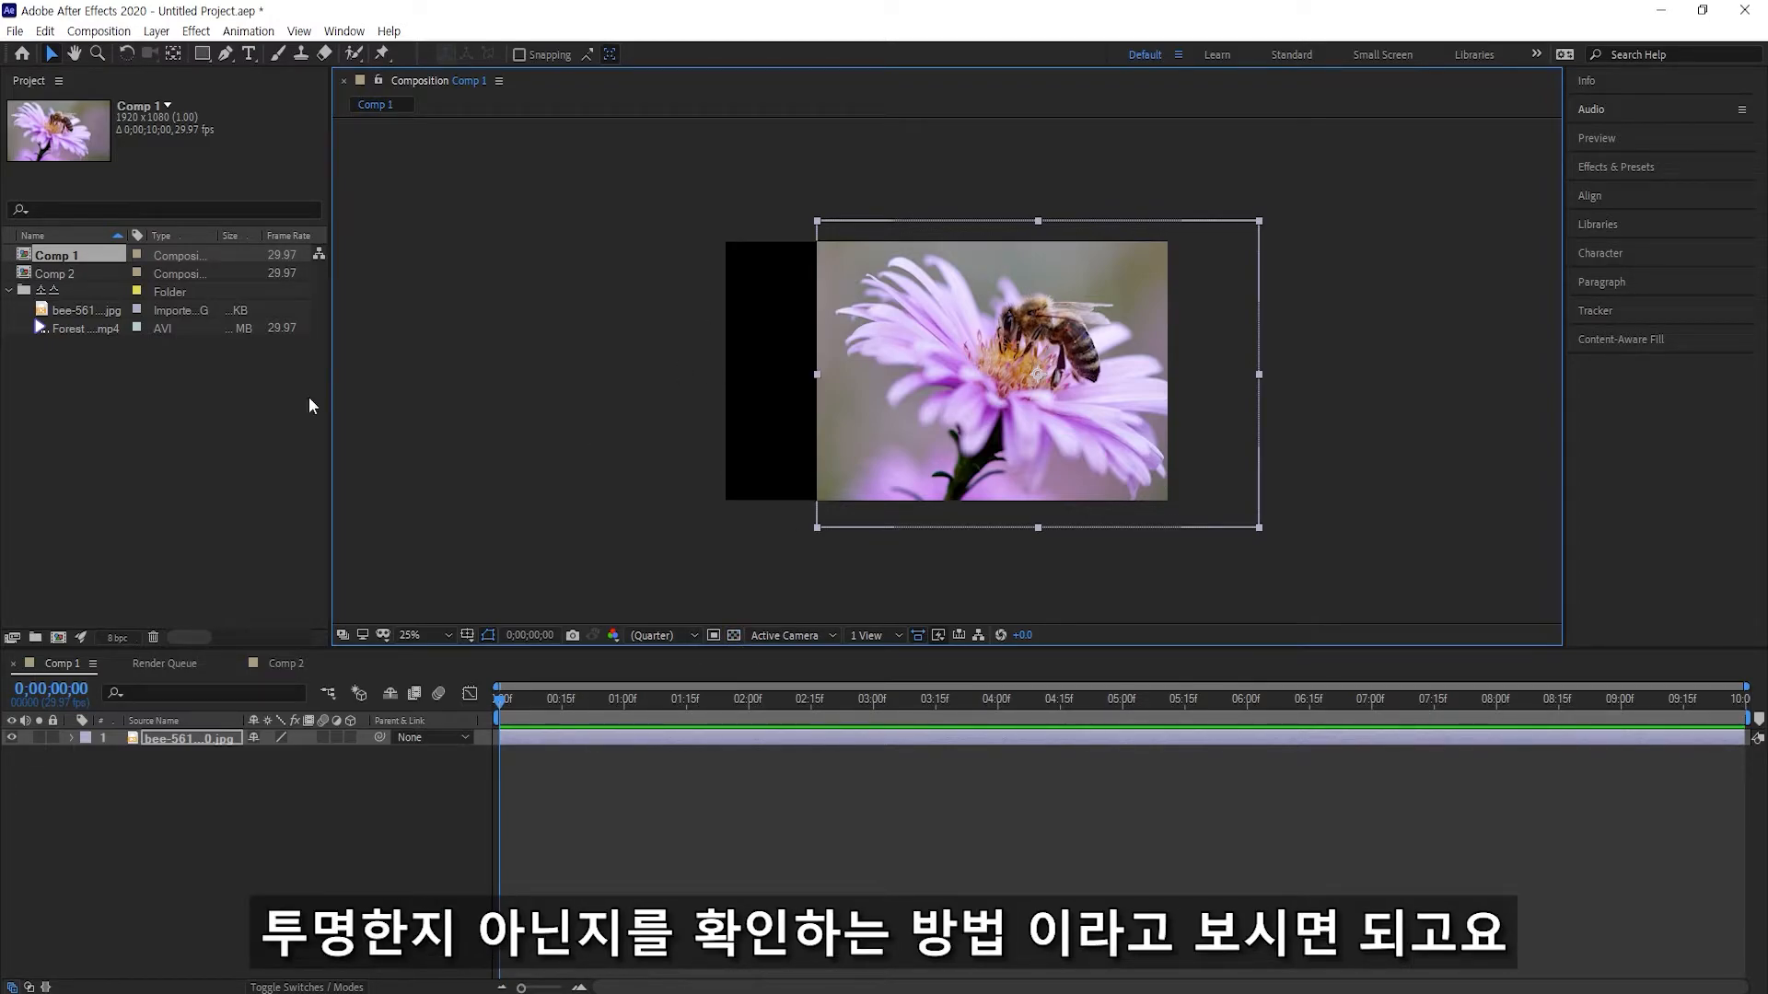
# Open Comp 2, place the Forest video off-centre directly in its preview, and delete that layer
pyautogui.doubleClick(27, 275)
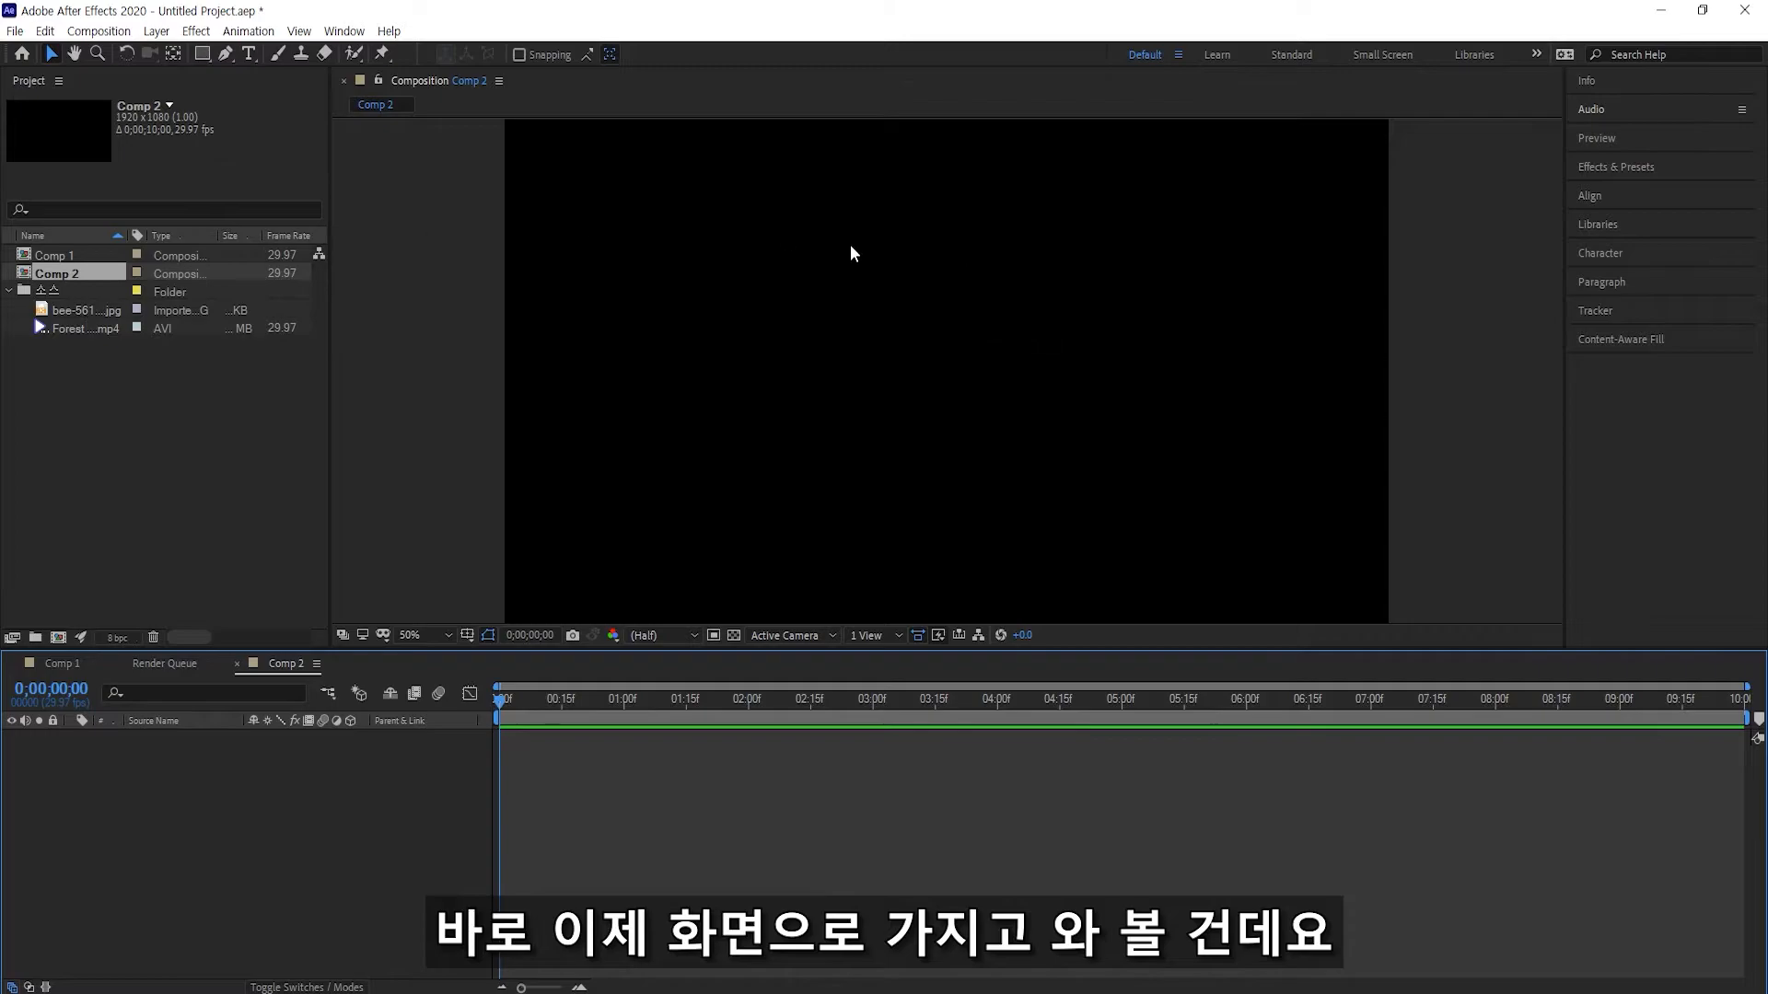
pyautogui.scroll(-1, 720, 361)
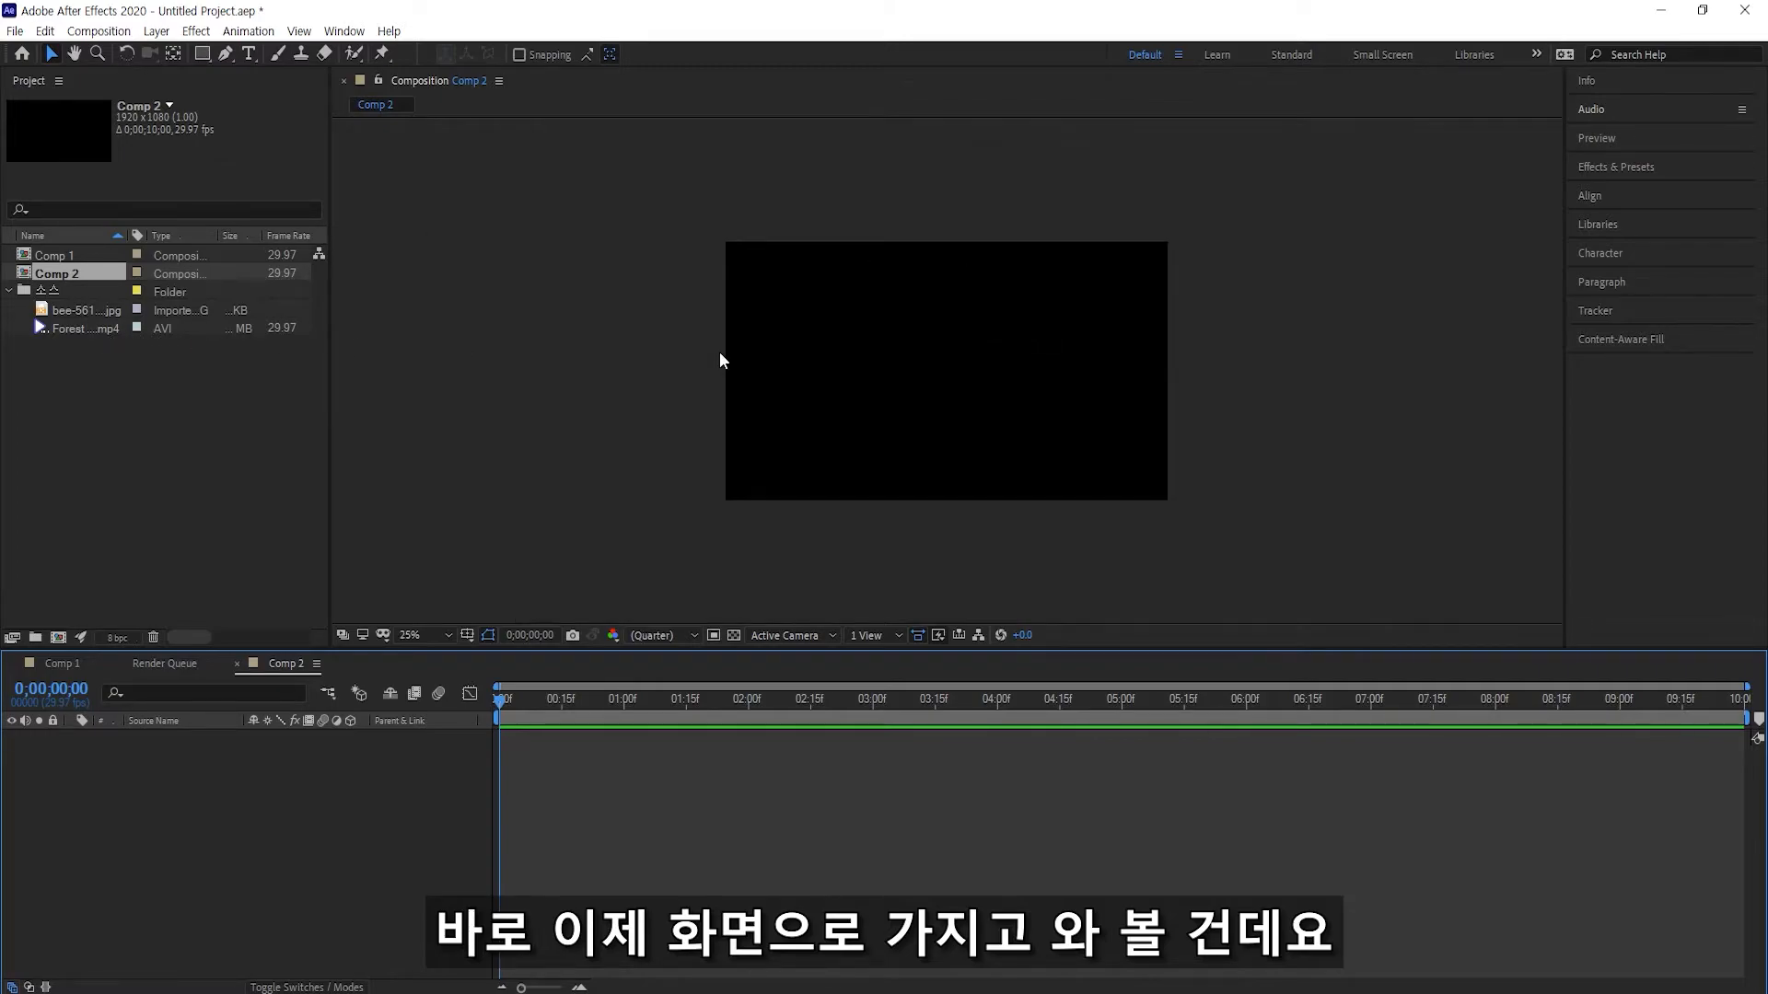
pyautogui.moveTo(81, 330); pyautogui.dragTo(851, 367)
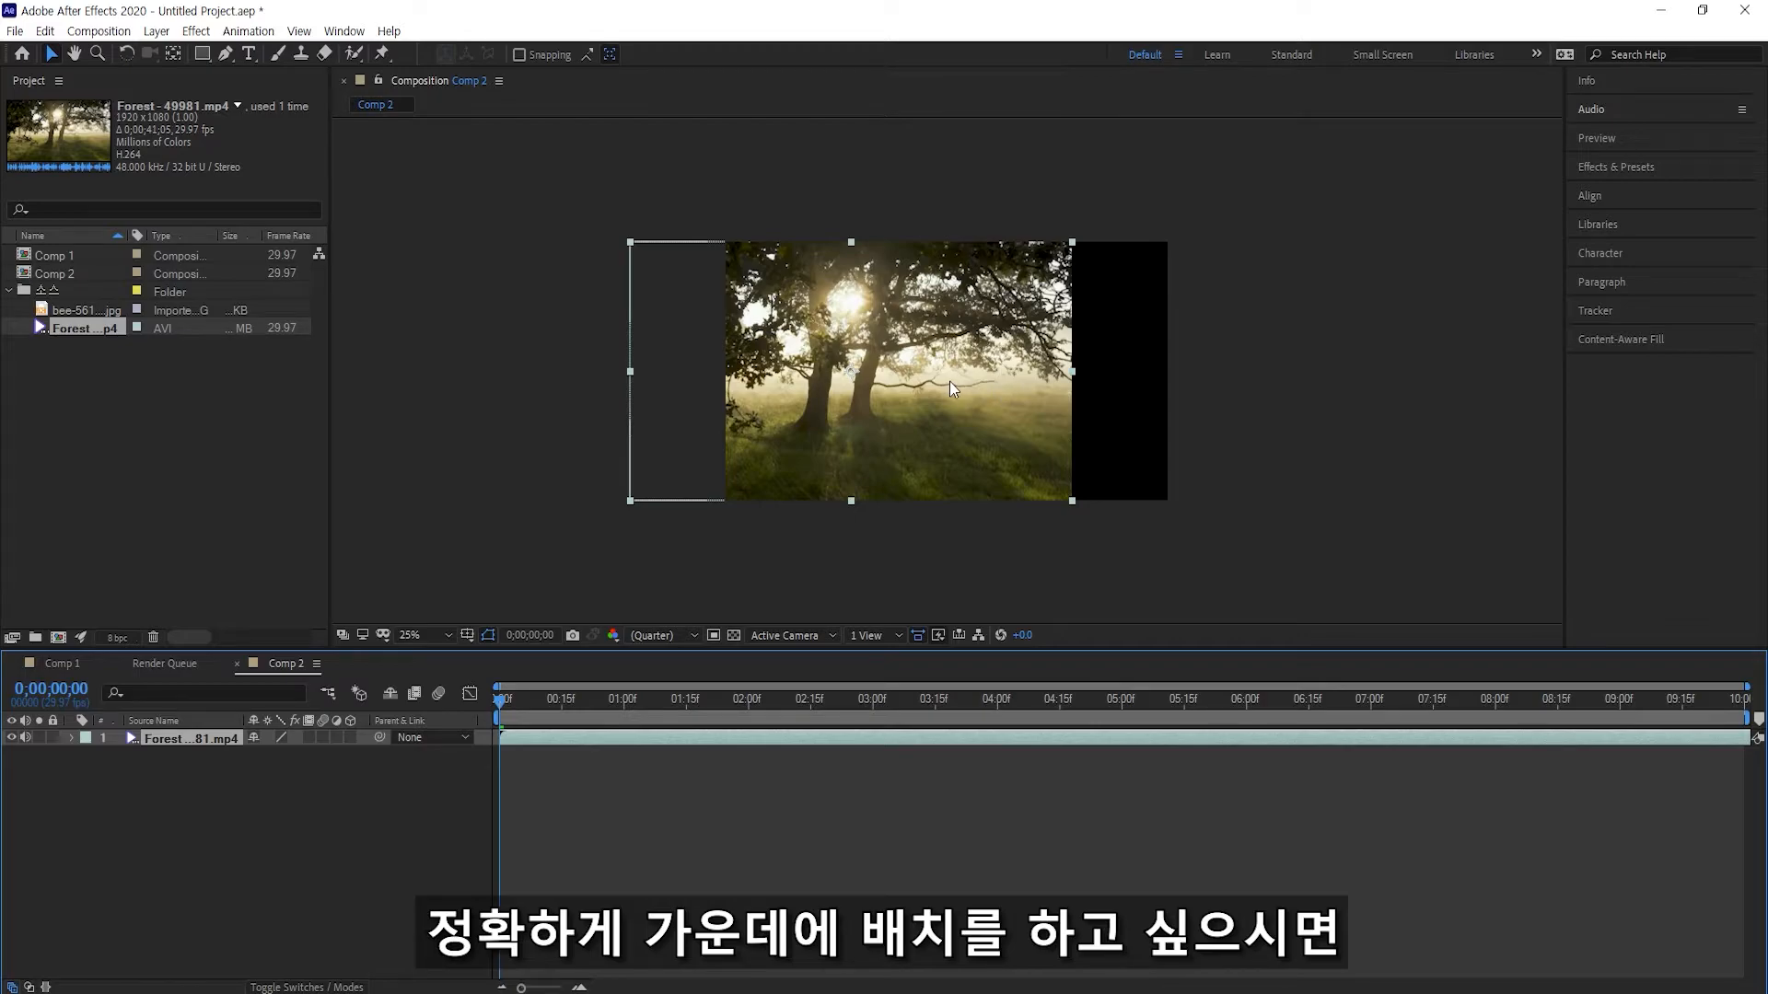
pyautogui.click(218, 782)
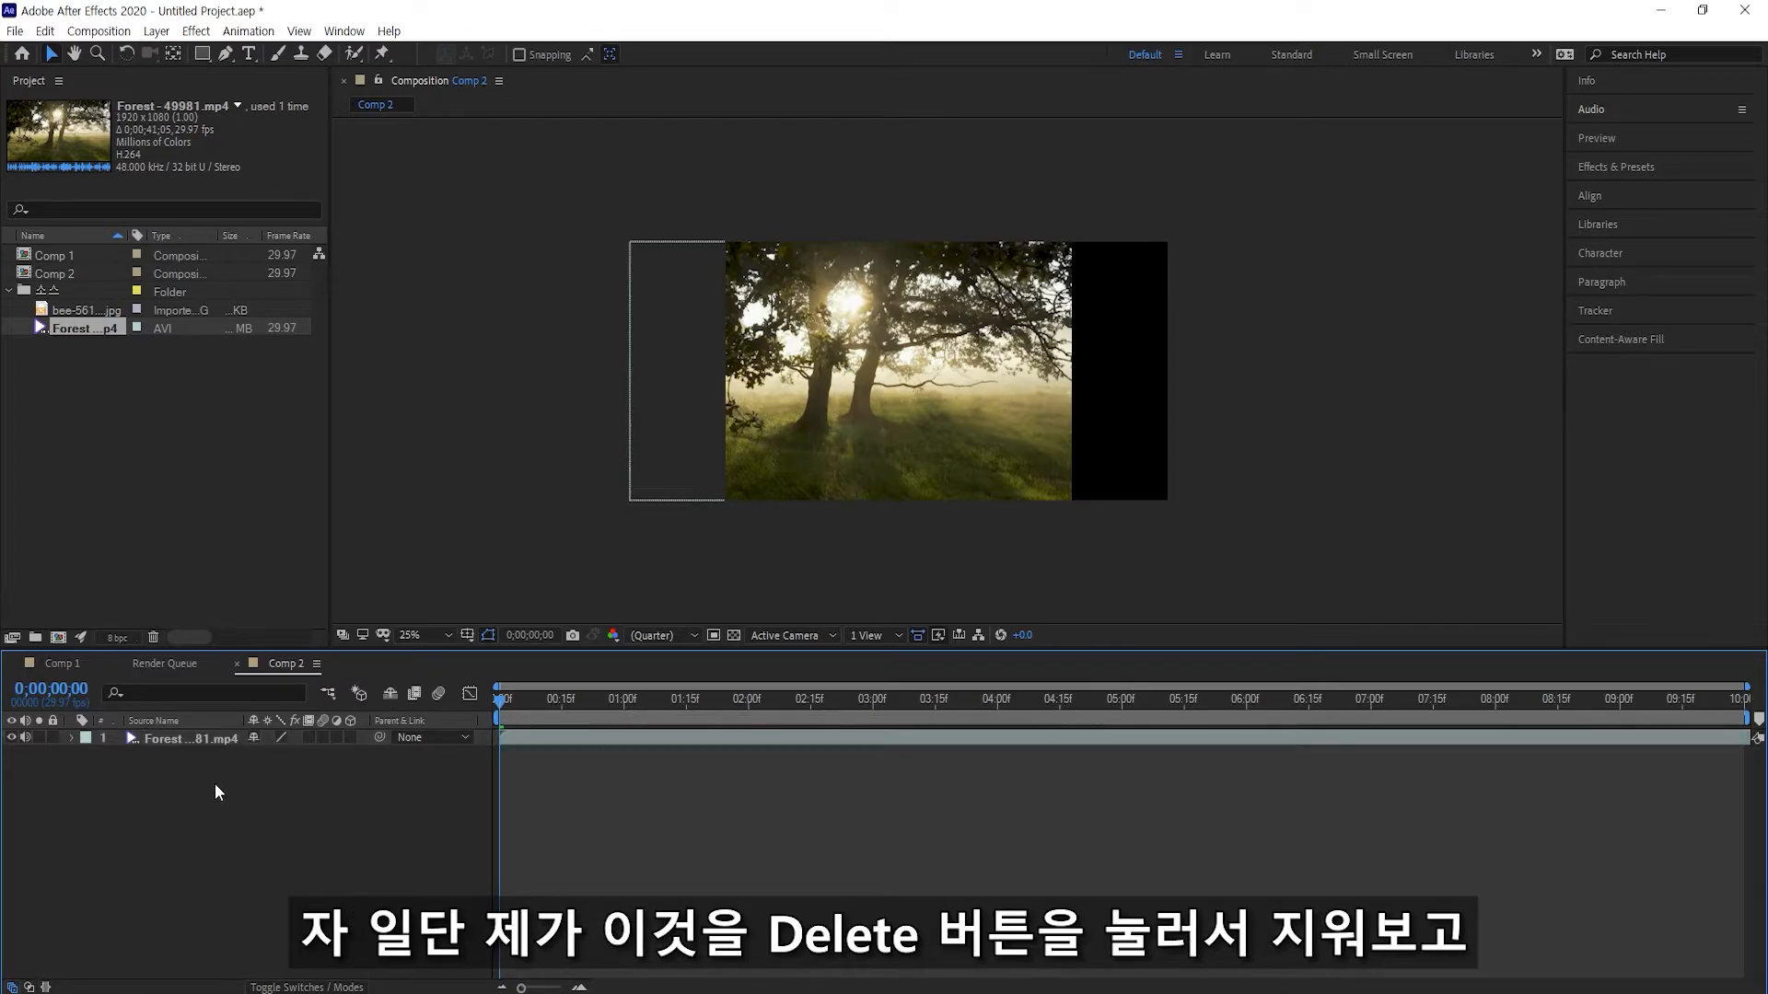
pyautogui.click(192, 737)
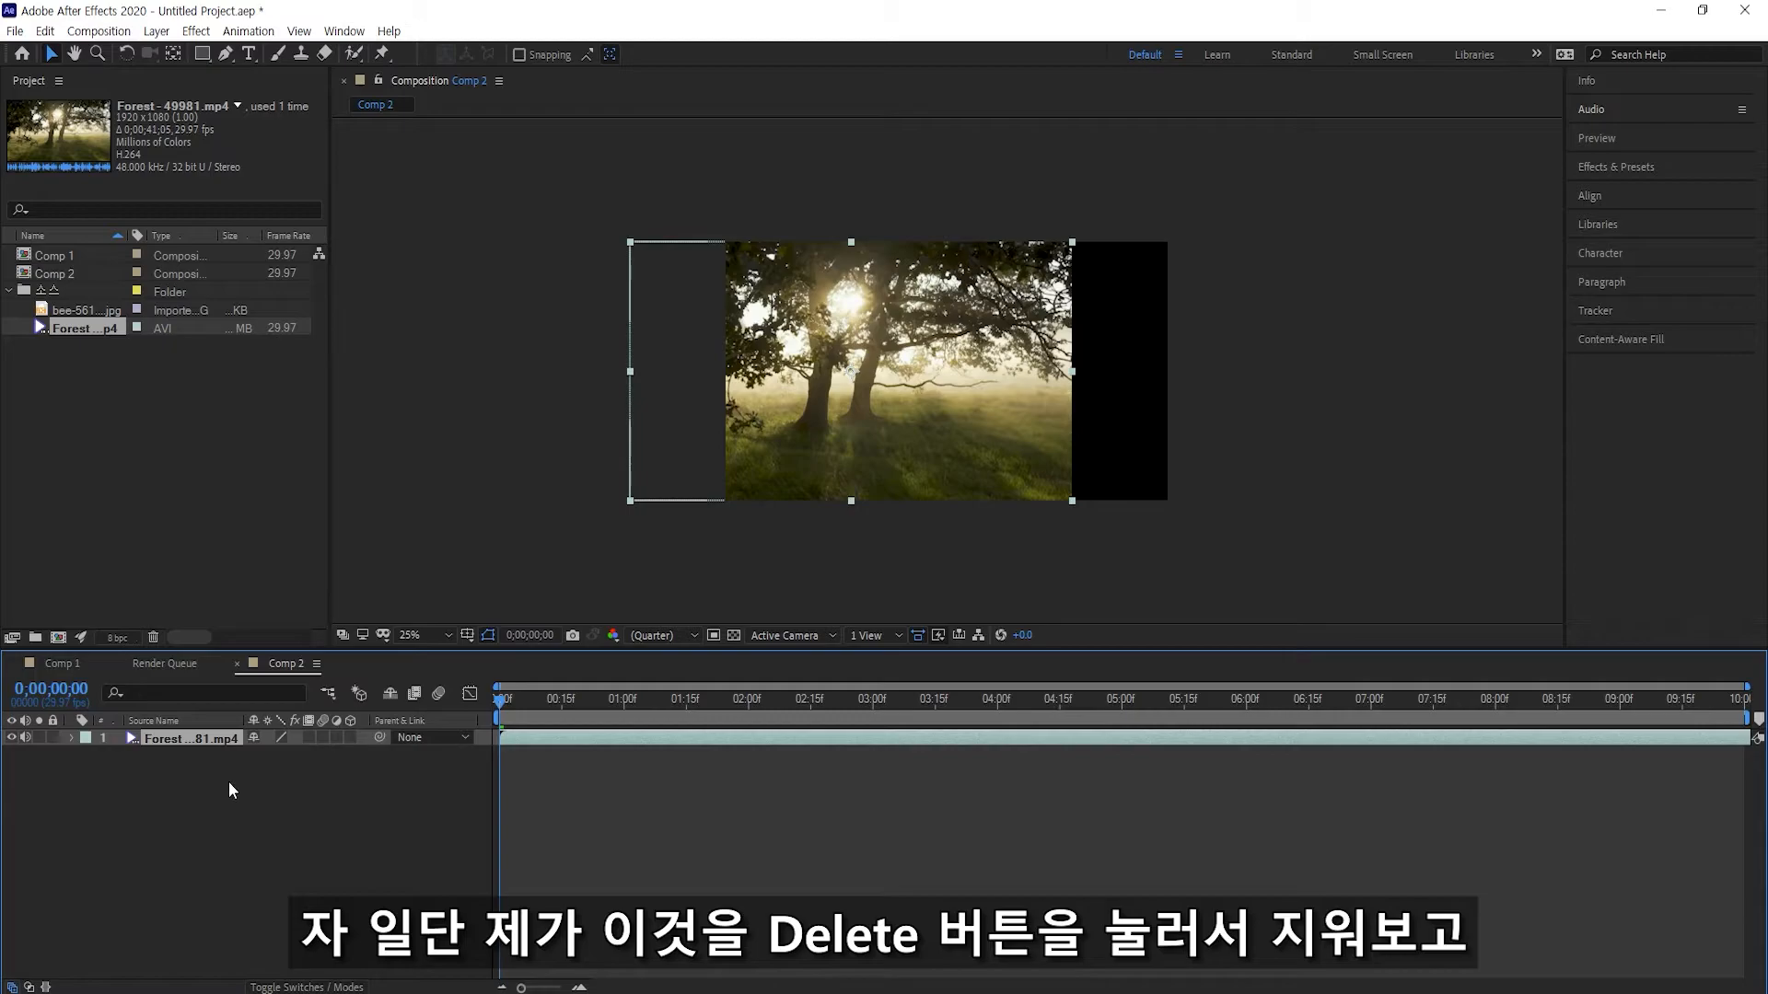
pyautogui.press('Delete')
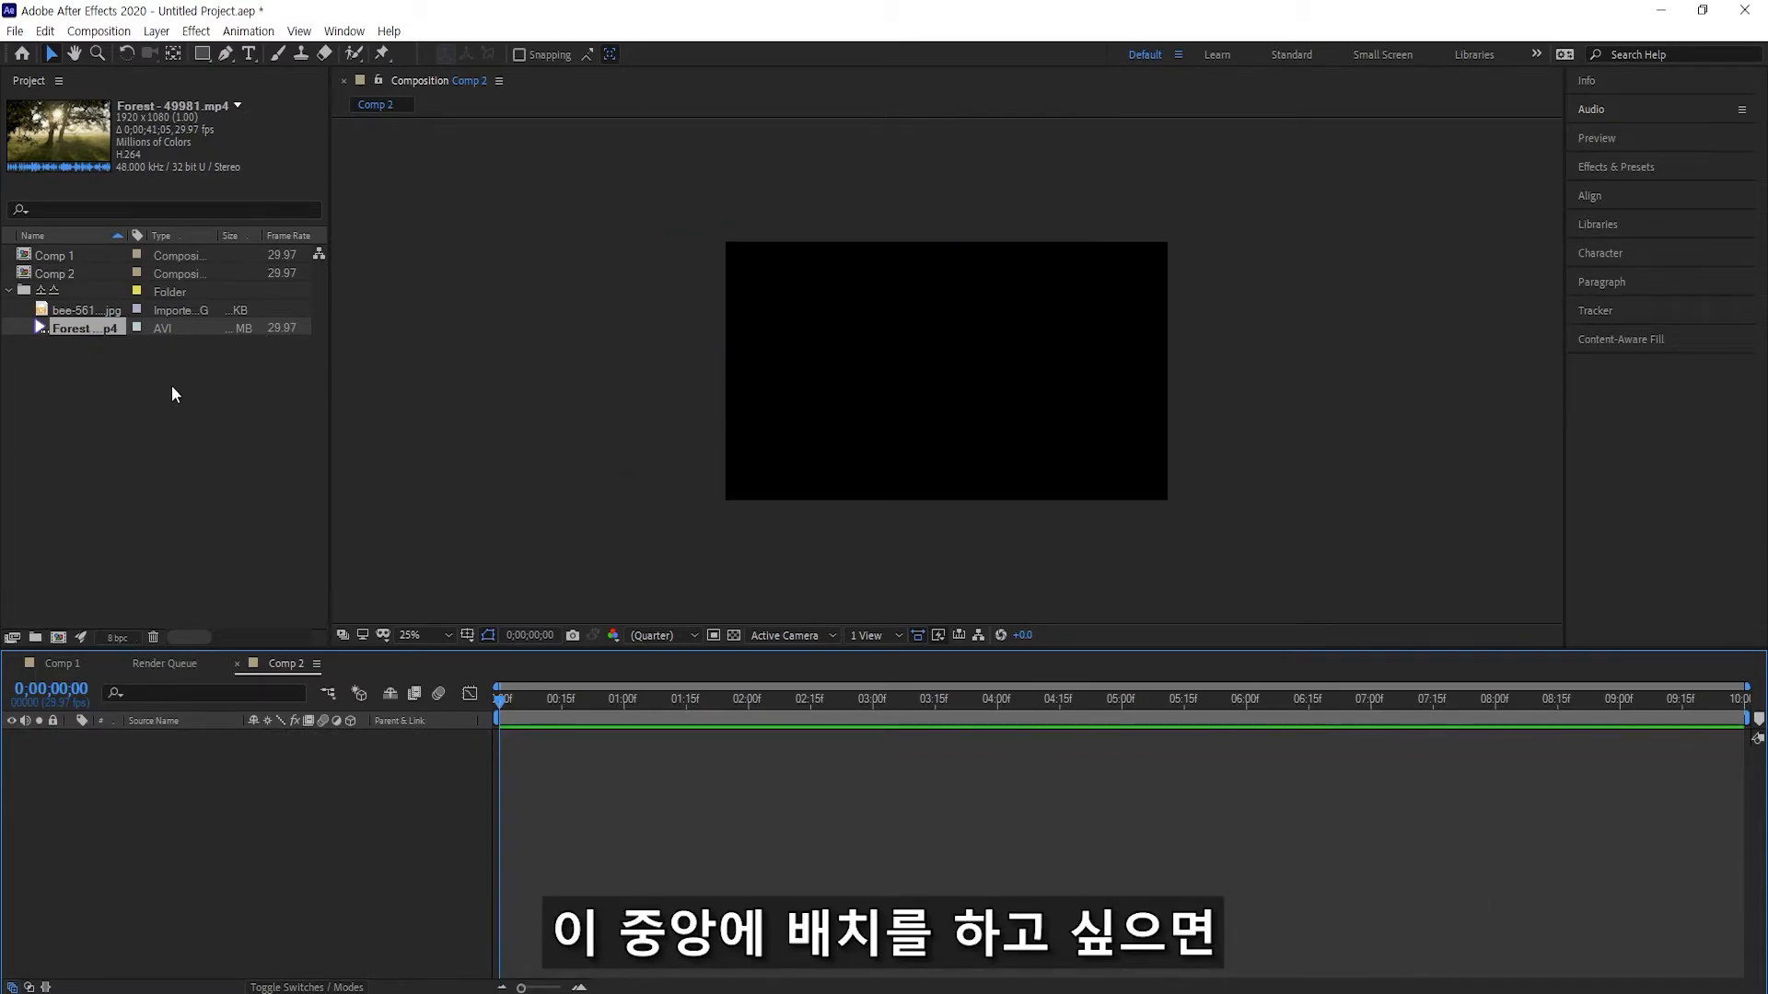
# Add the Forest video centred to Comp 2 by placing it in the timeline, and remove the layer again
pyautogui.moveTo(78, 327); pyautogui.dragTo(78, 359)
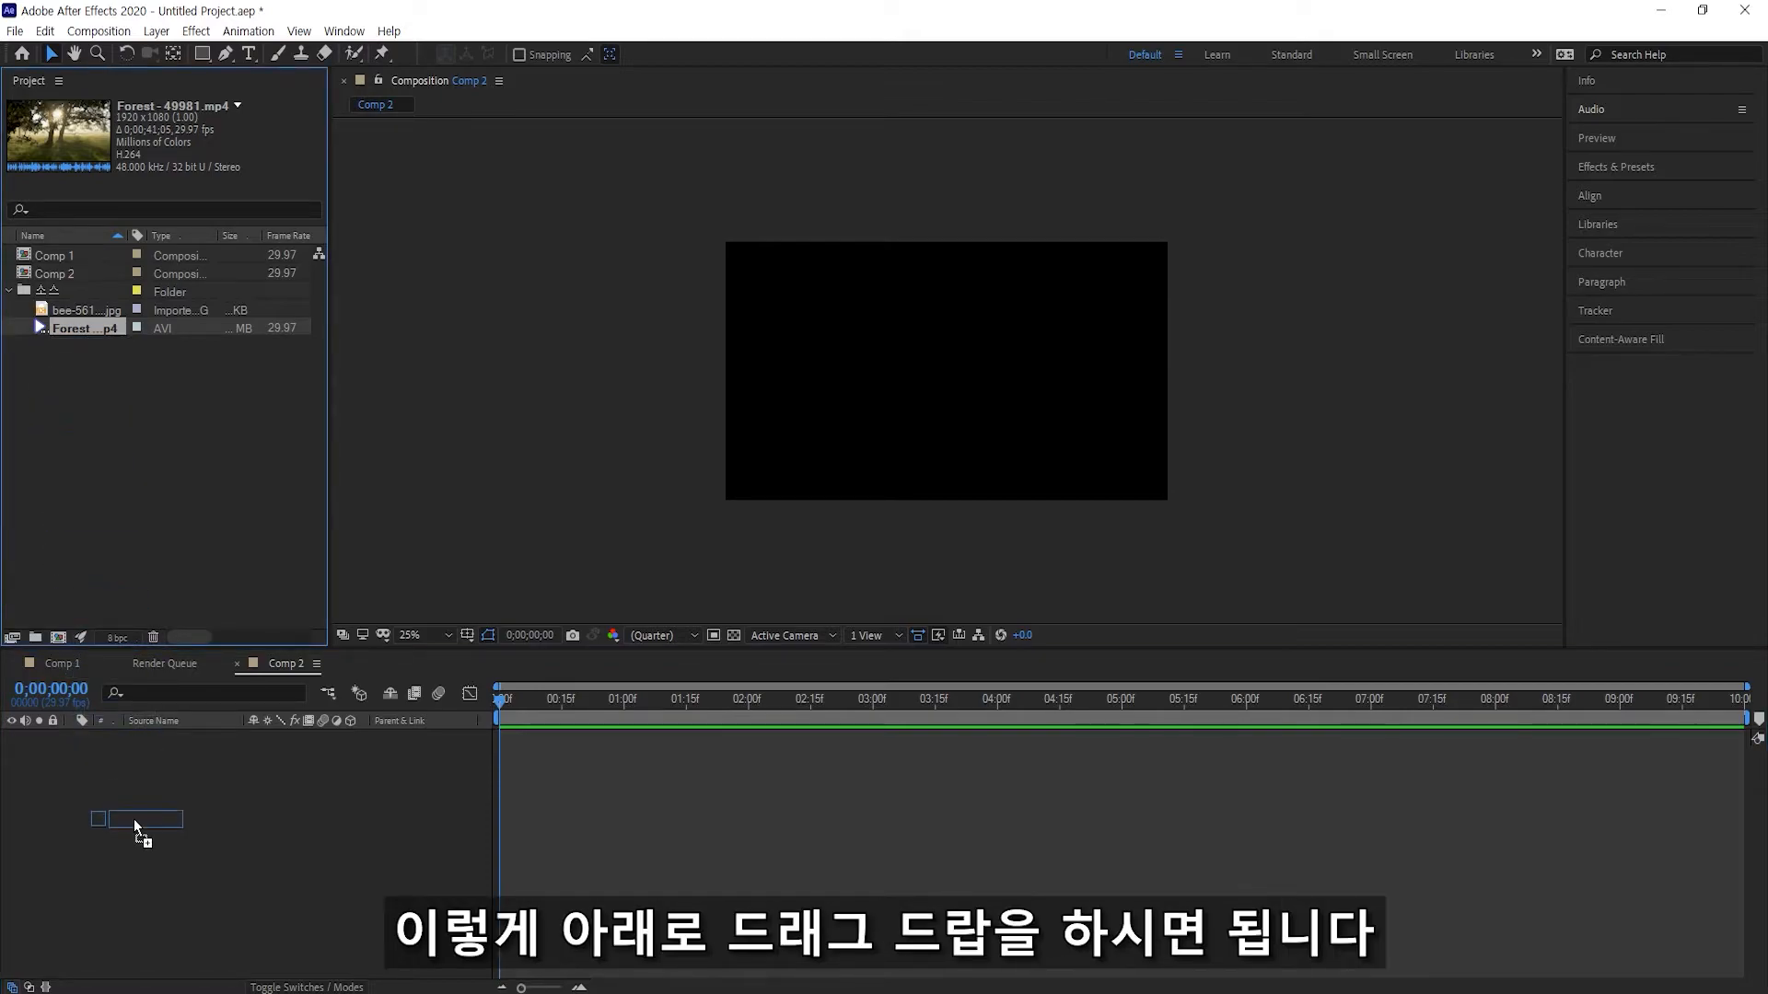
pyautogui.moveTo(135, 819); pyautogui.dragTo(134, 820)
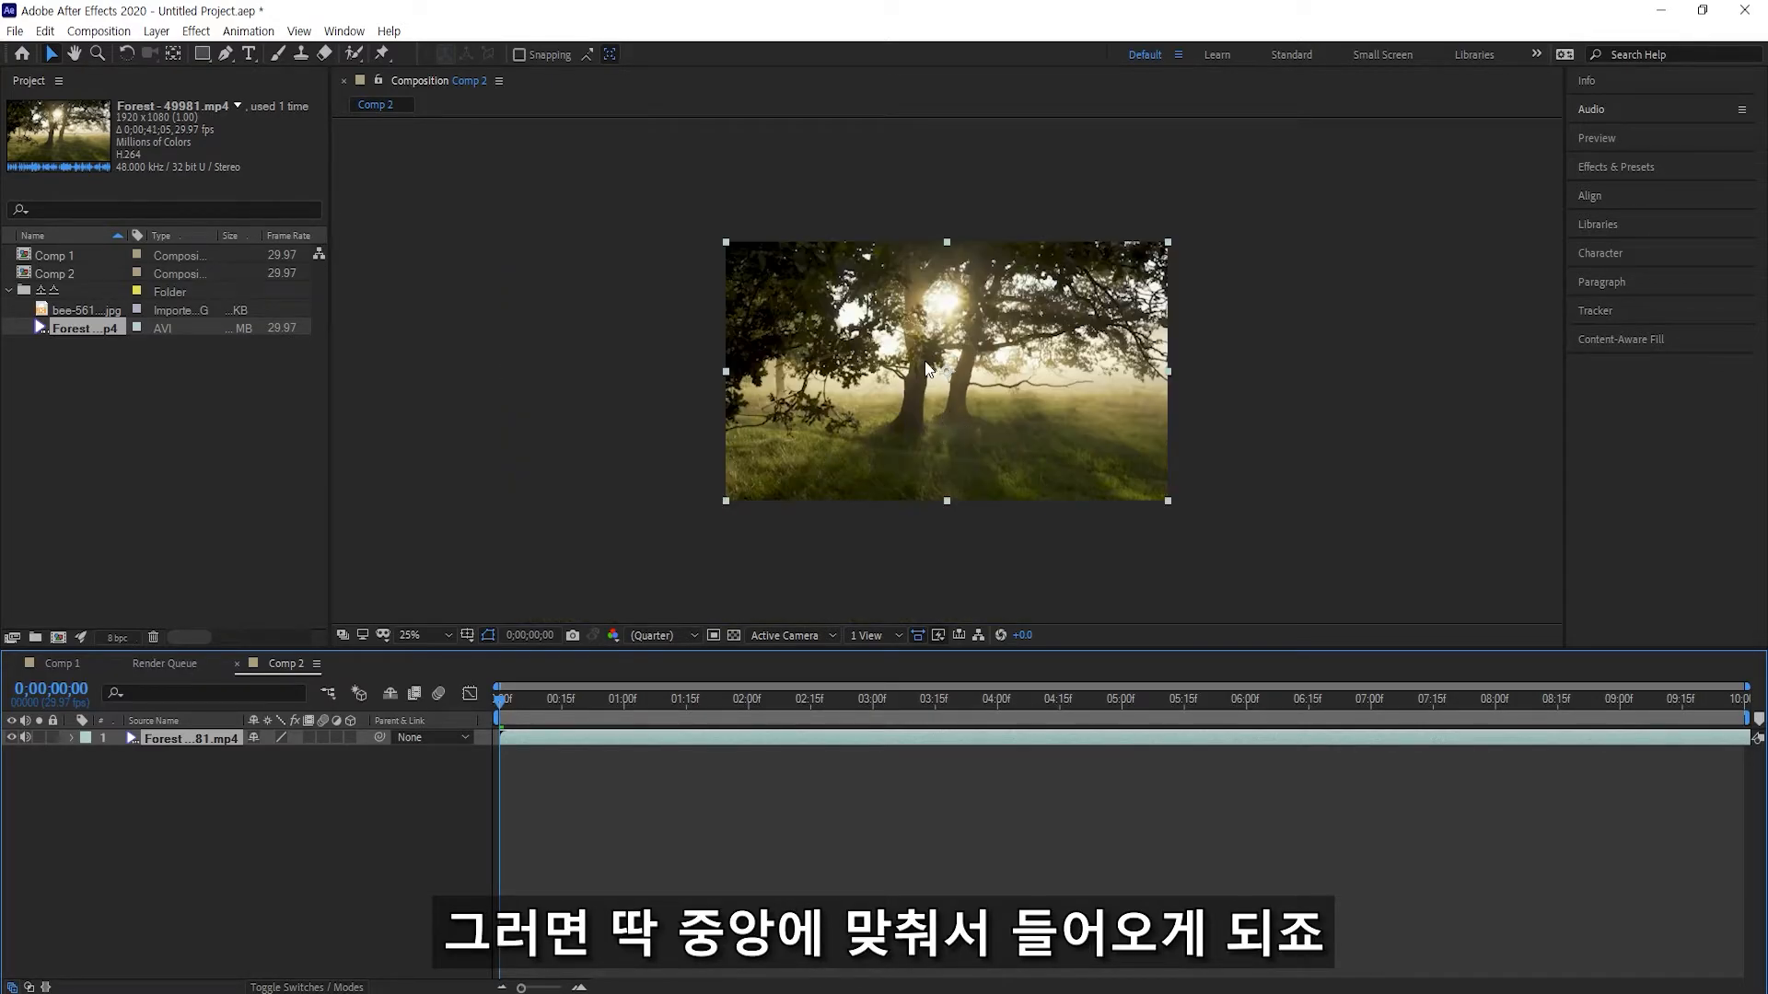
pyautogui.click(869, 363)
pyautogui.press('Delete')
# Try both ways of adding the Forest video to Comp 2, through the preview and through the timeline, deleting the layer each time
pyautogui.moveTo(96, 334); pyautogui.dragTo(941, 367)
pyautogui.press('Delete')
pyautogui.moveTo(62, 328); pyautogui.dragTo(113, 738)
pyautogui.moveTo(129, 810); pyautogui.dragTo(129, 810)
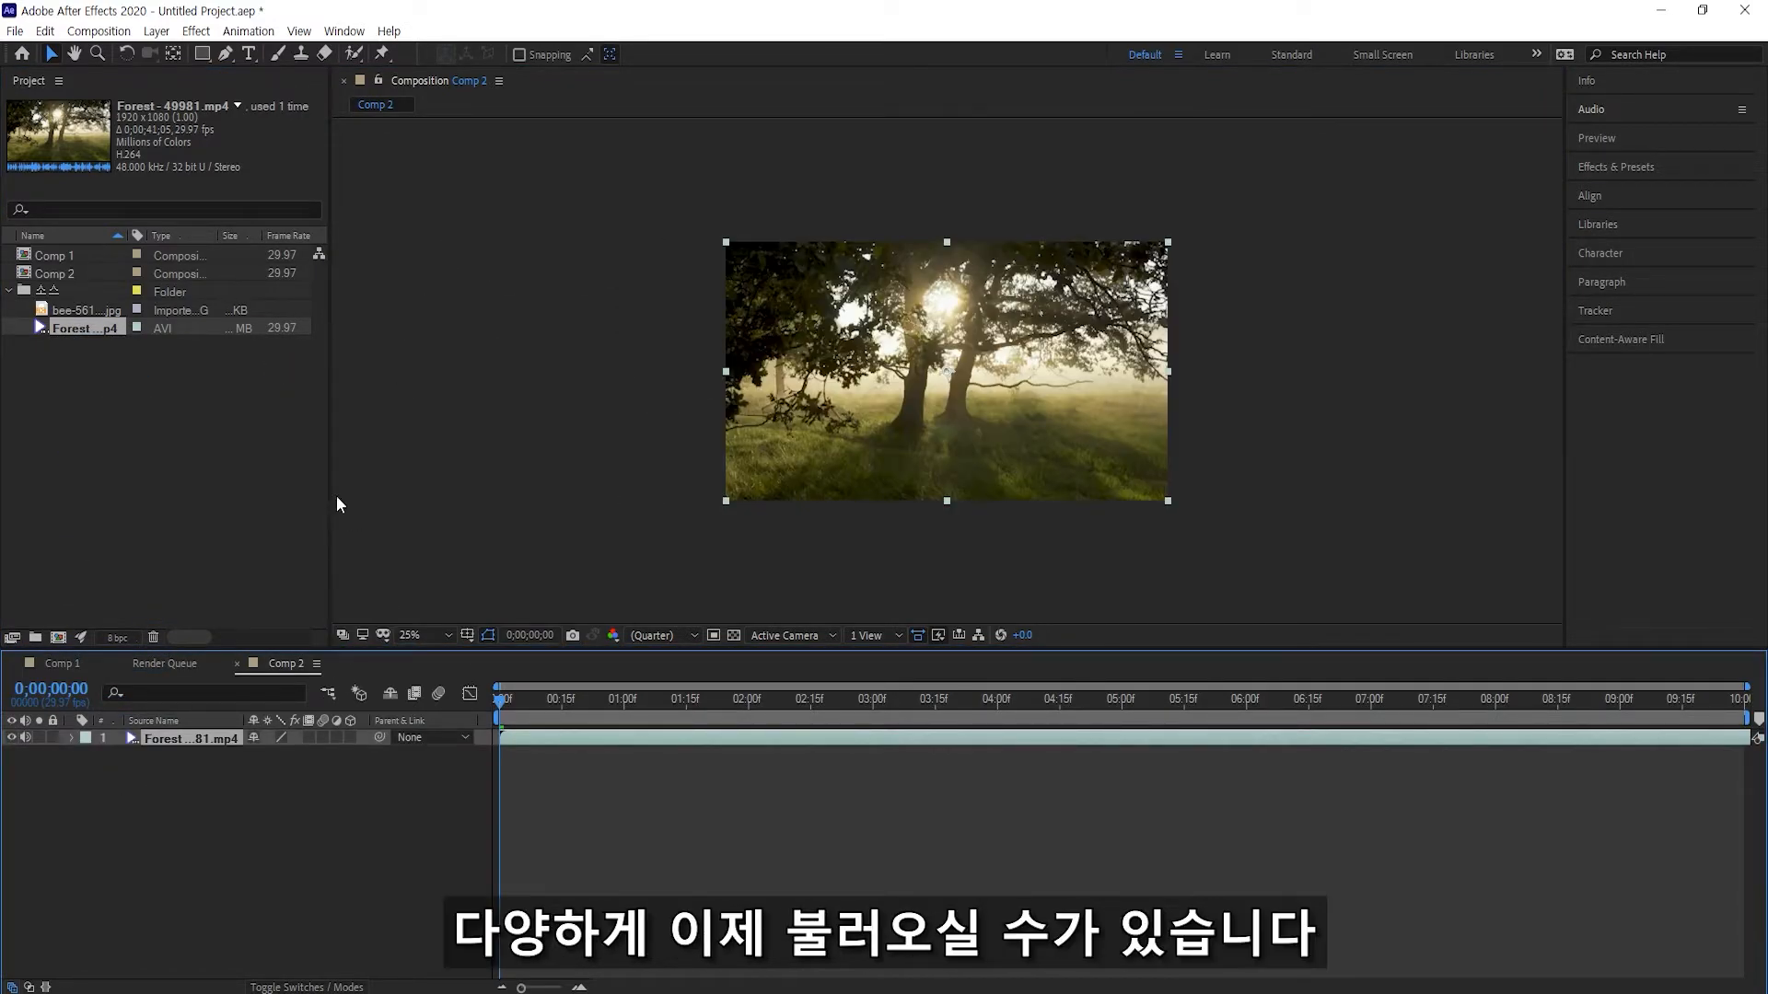
pyautogui.press('Delete')
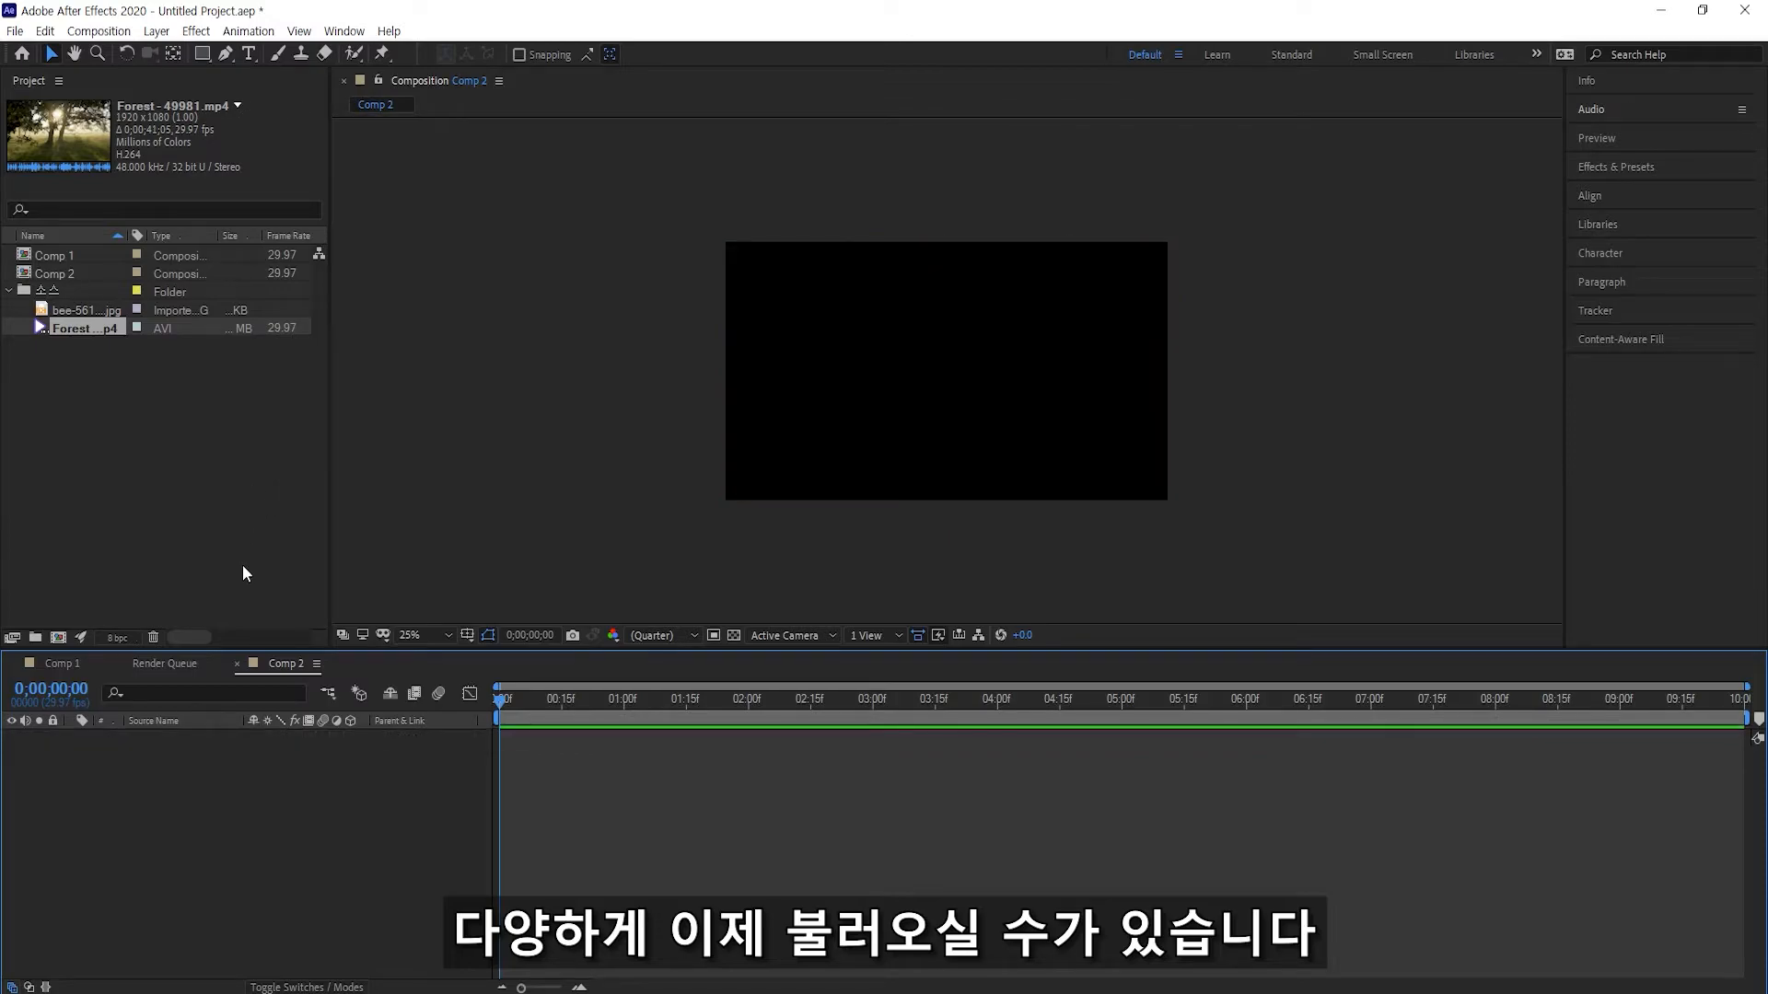
# Switch between the Comp 1 and Comp 2 timelines to compare their contents, selecting the bee image in the project
pyautogui.click(59, 665)
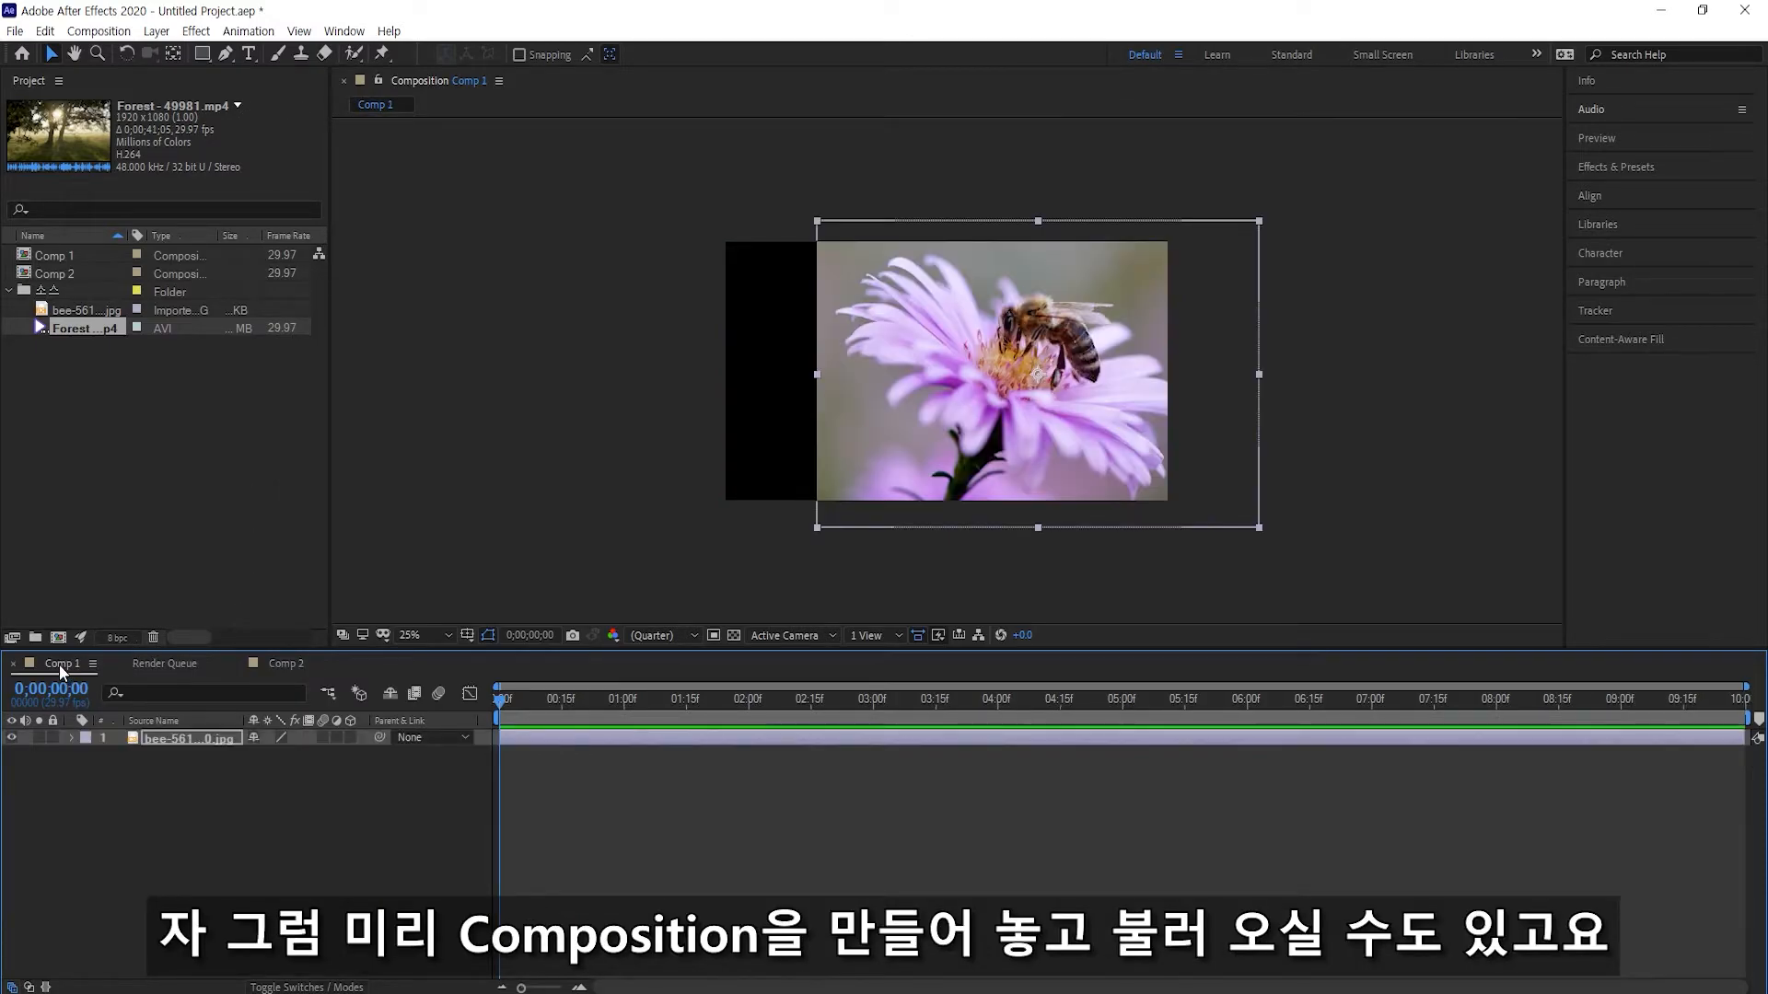
pyautogui.click(283, 664)
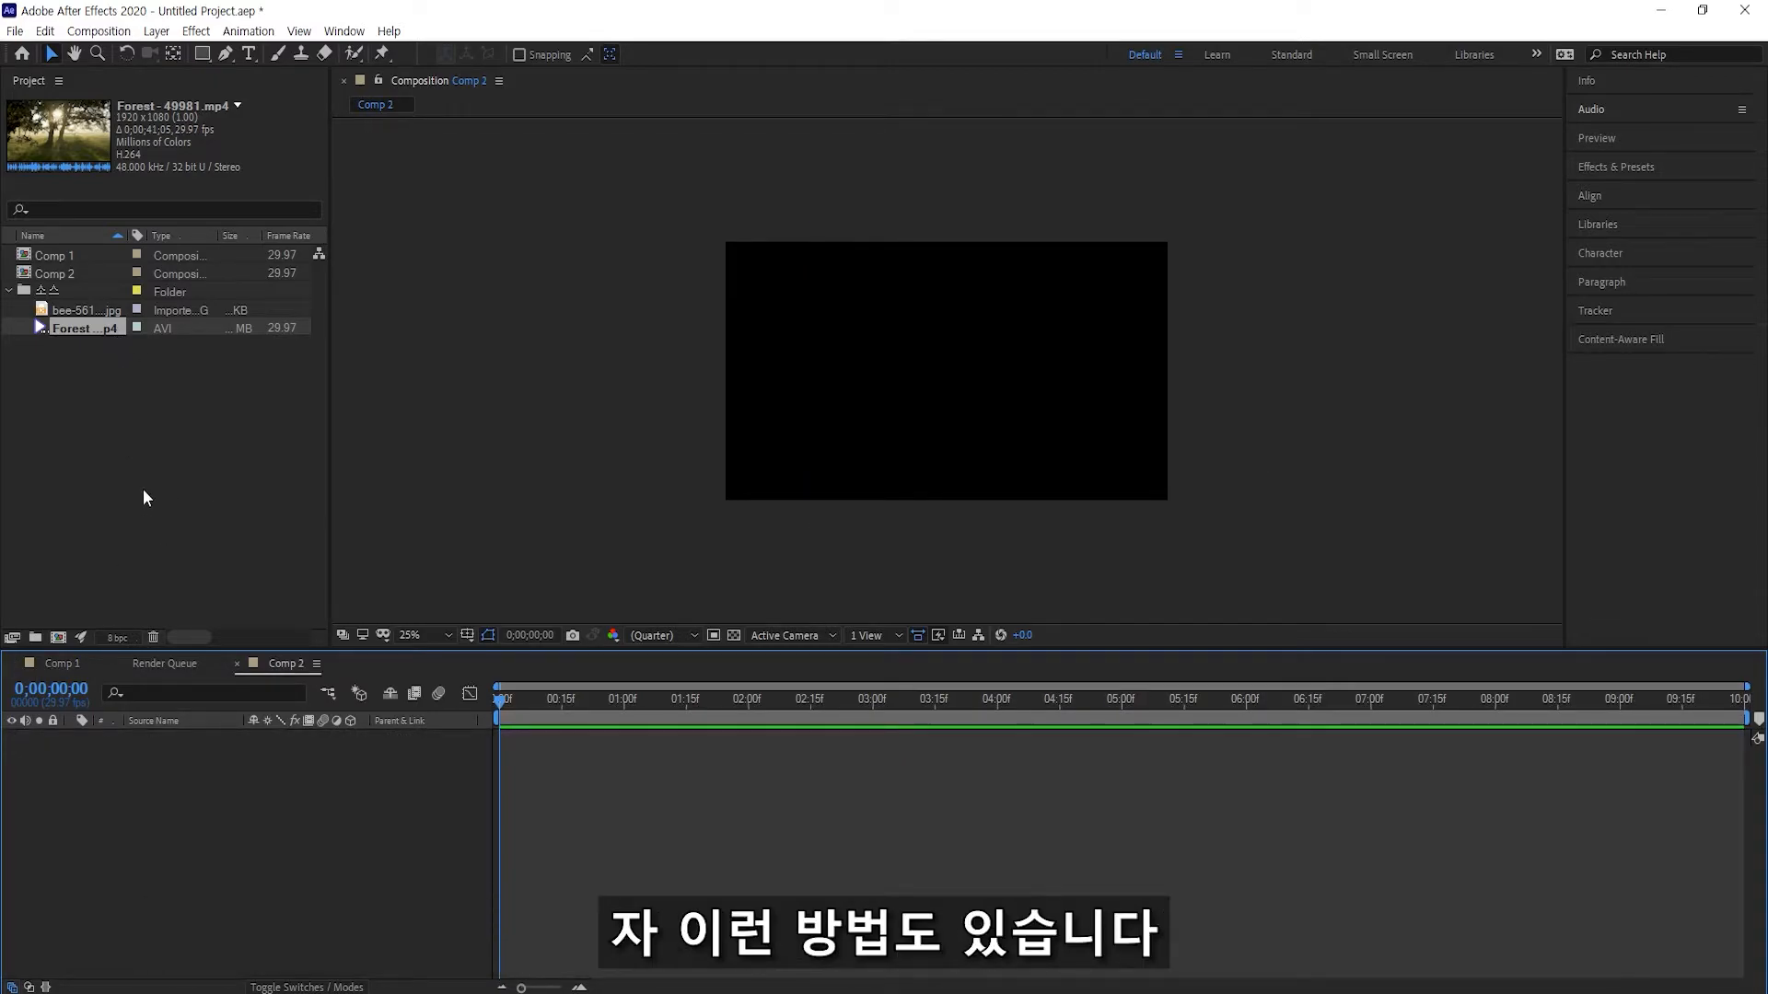
pyautogui.click(81, 312)
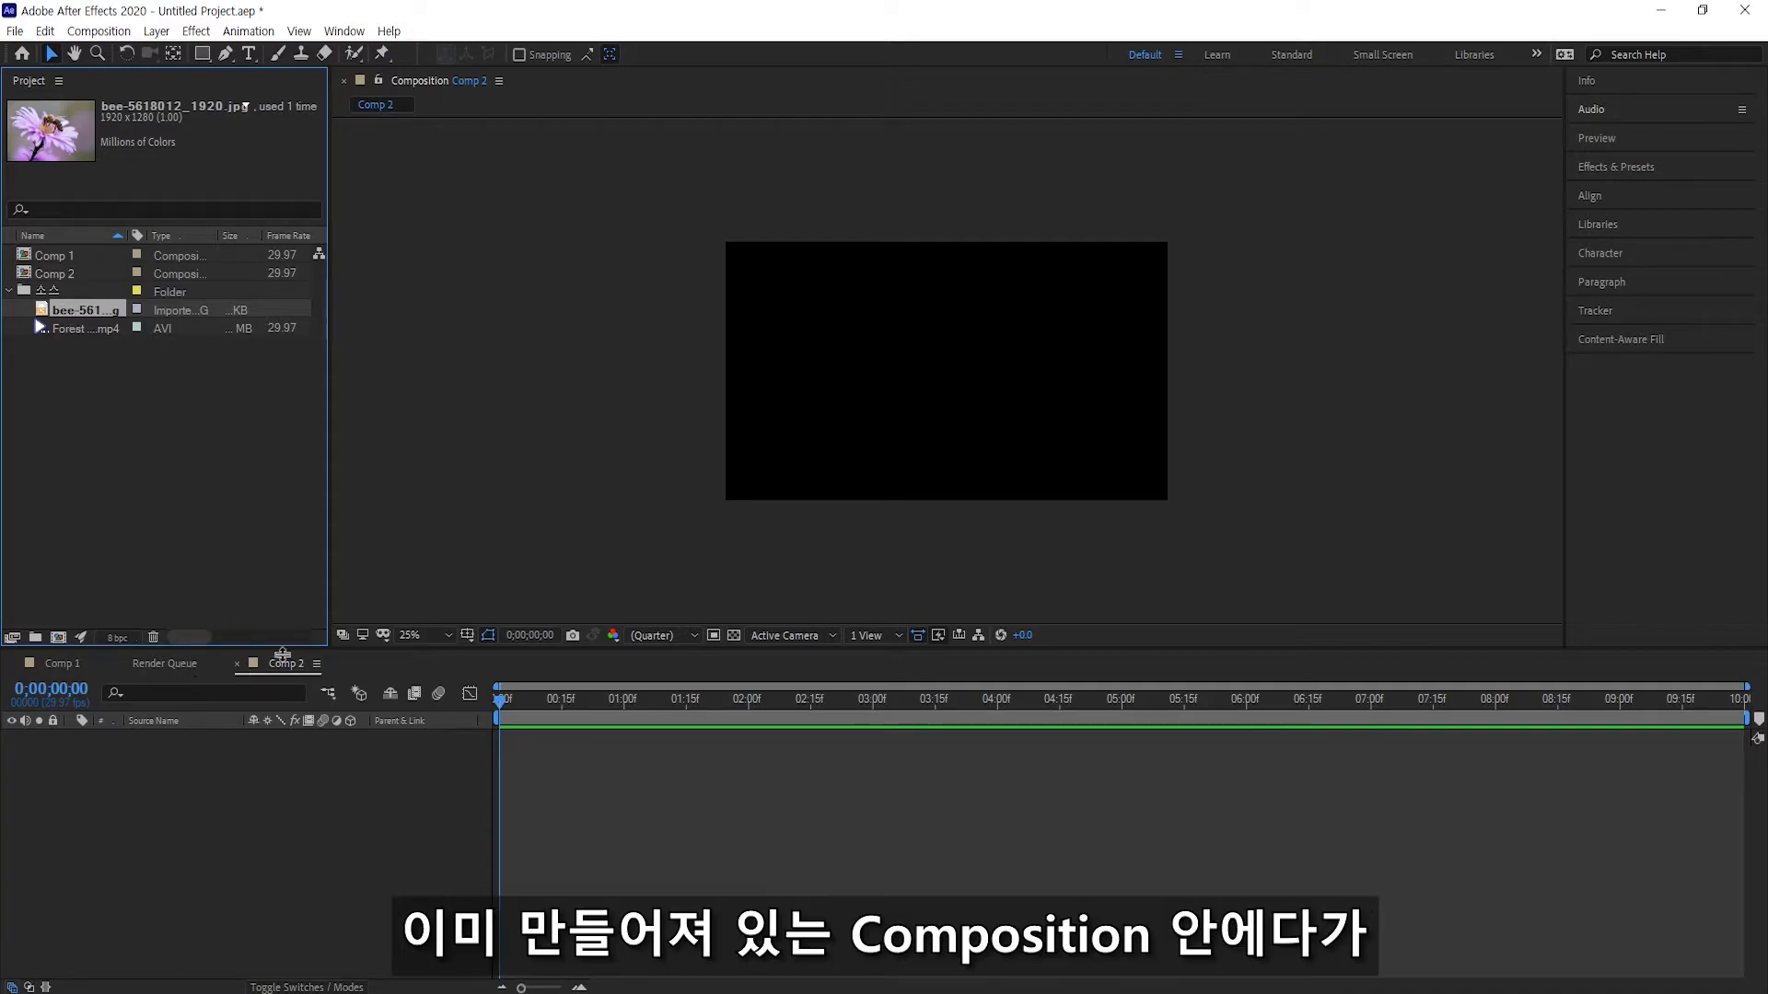
pyautogui.click(58, 666)
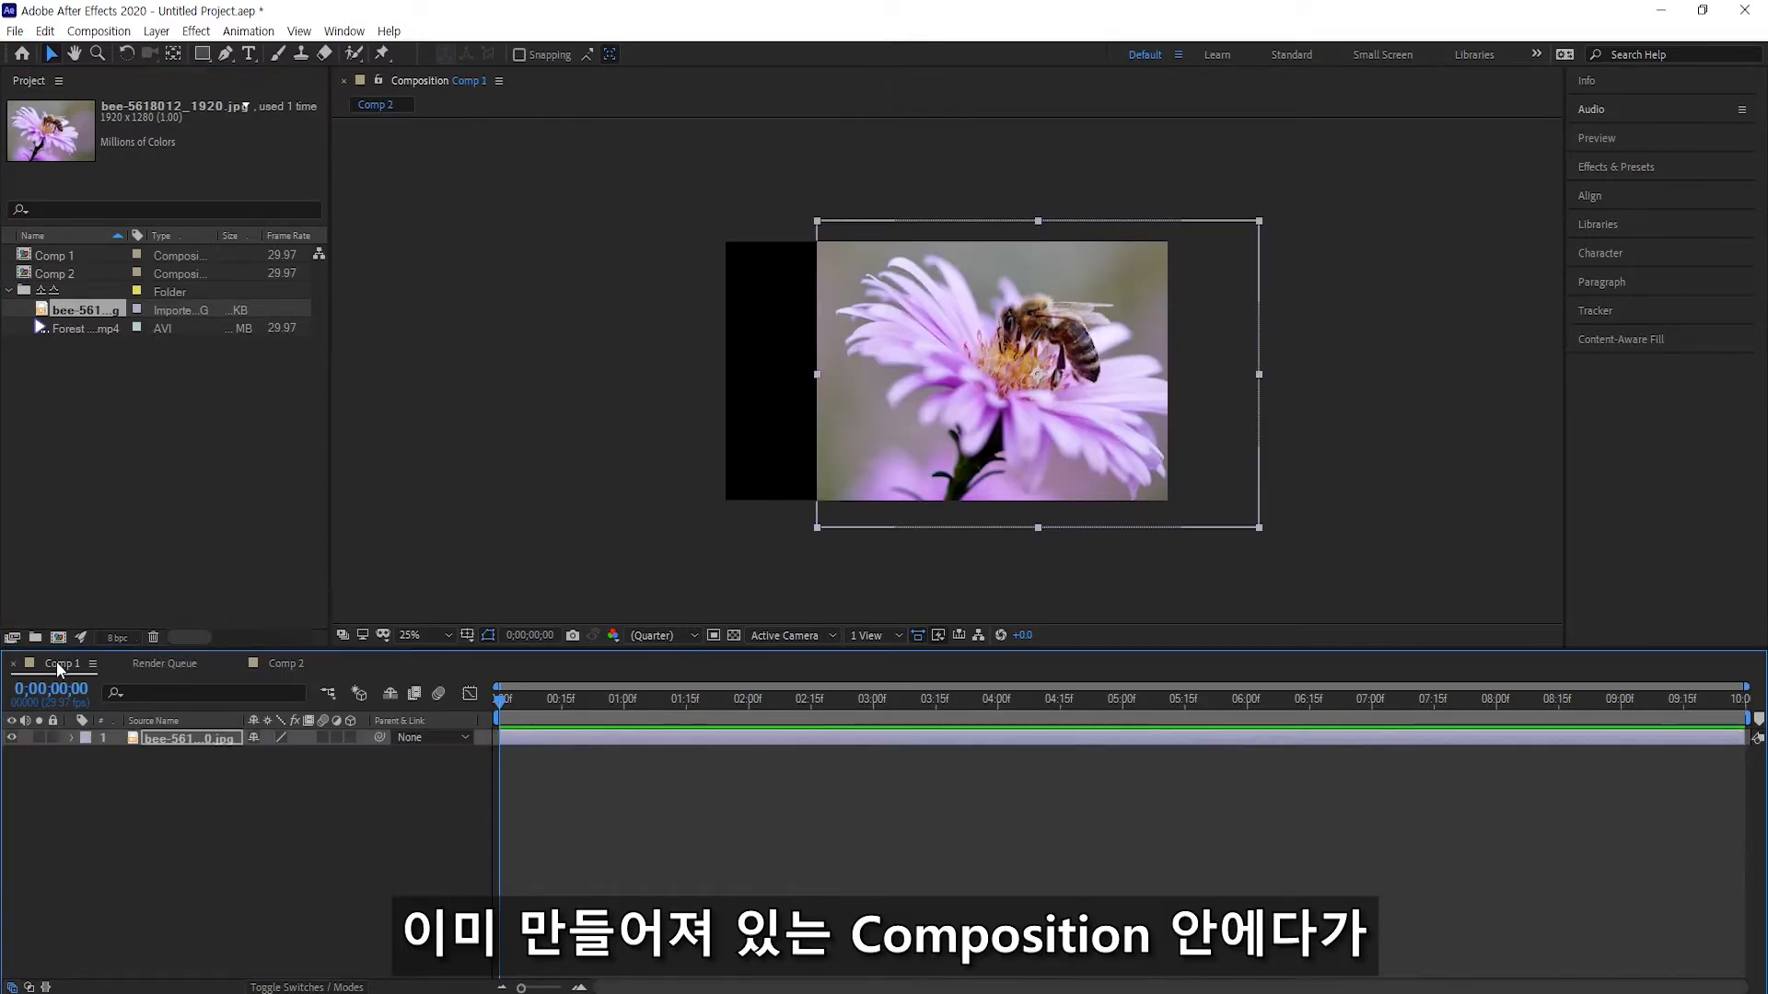
pyautogui.click(287, 664)
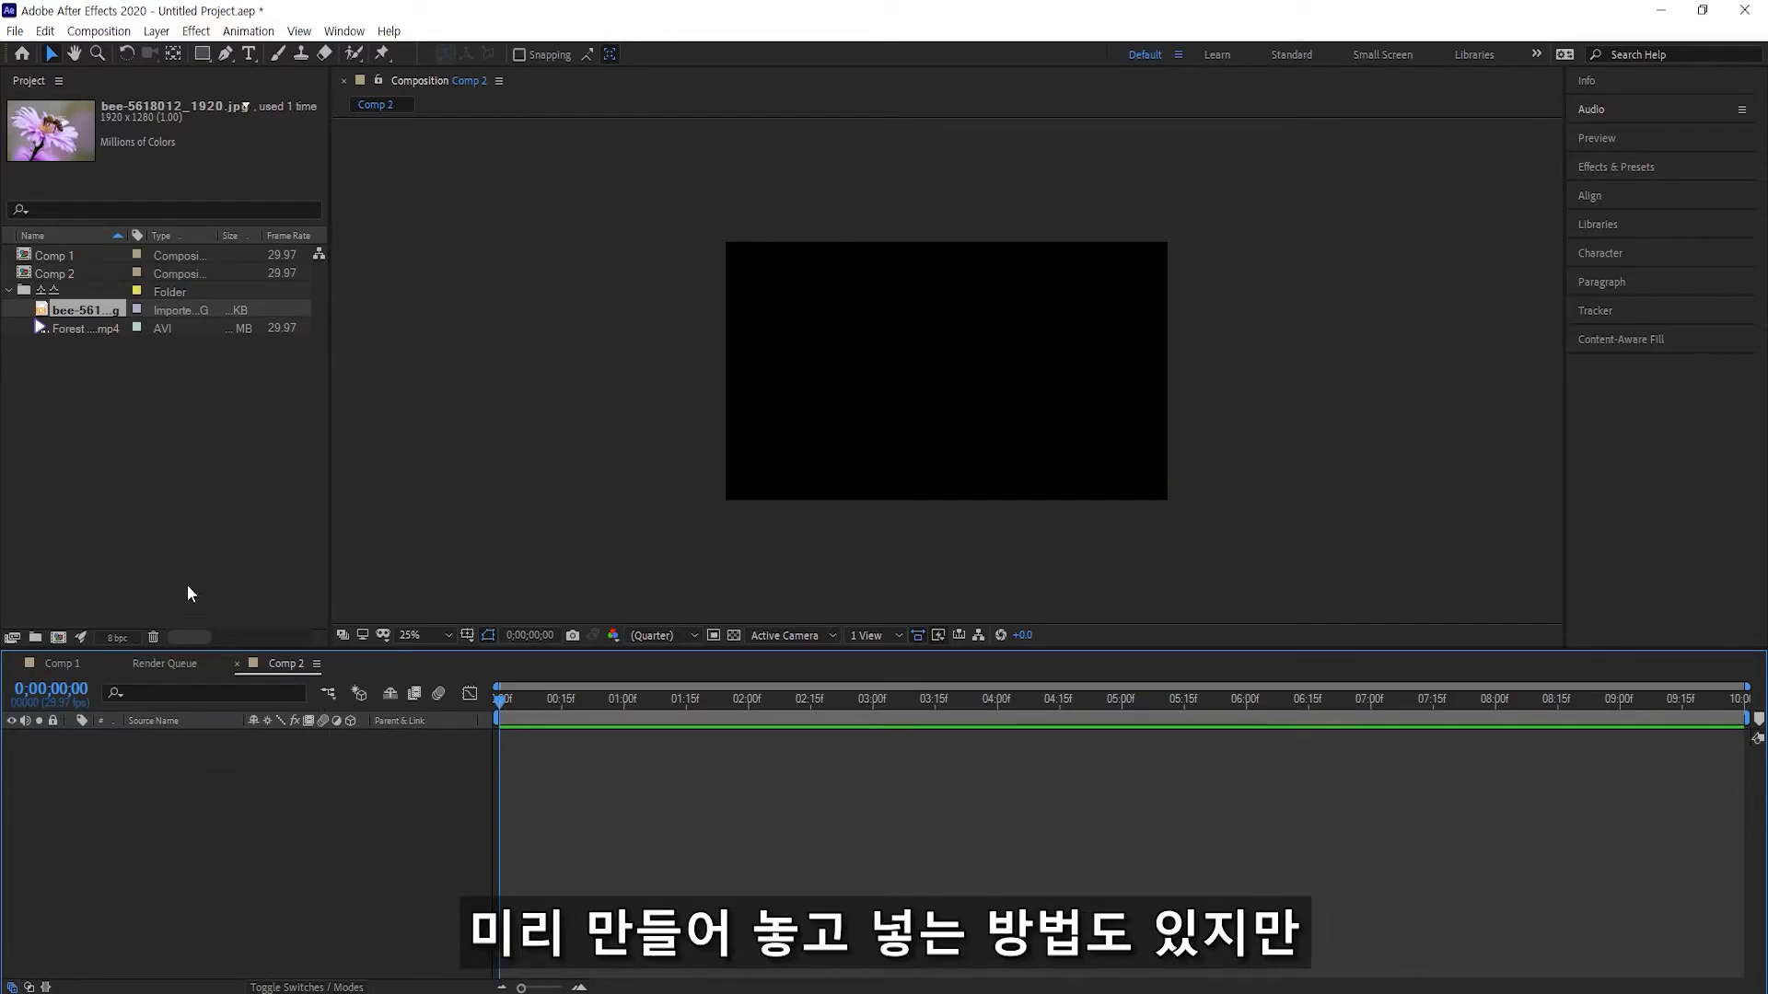
# Create a new composition directly from the bee image and check it against Comp 1 and Comp 2
pyautogui.moveTo(80, 307); pyautogui.dragTo(95, 357)
pyautogui.moveTo(78, 471); pyautogui.dragTo(66, 549)
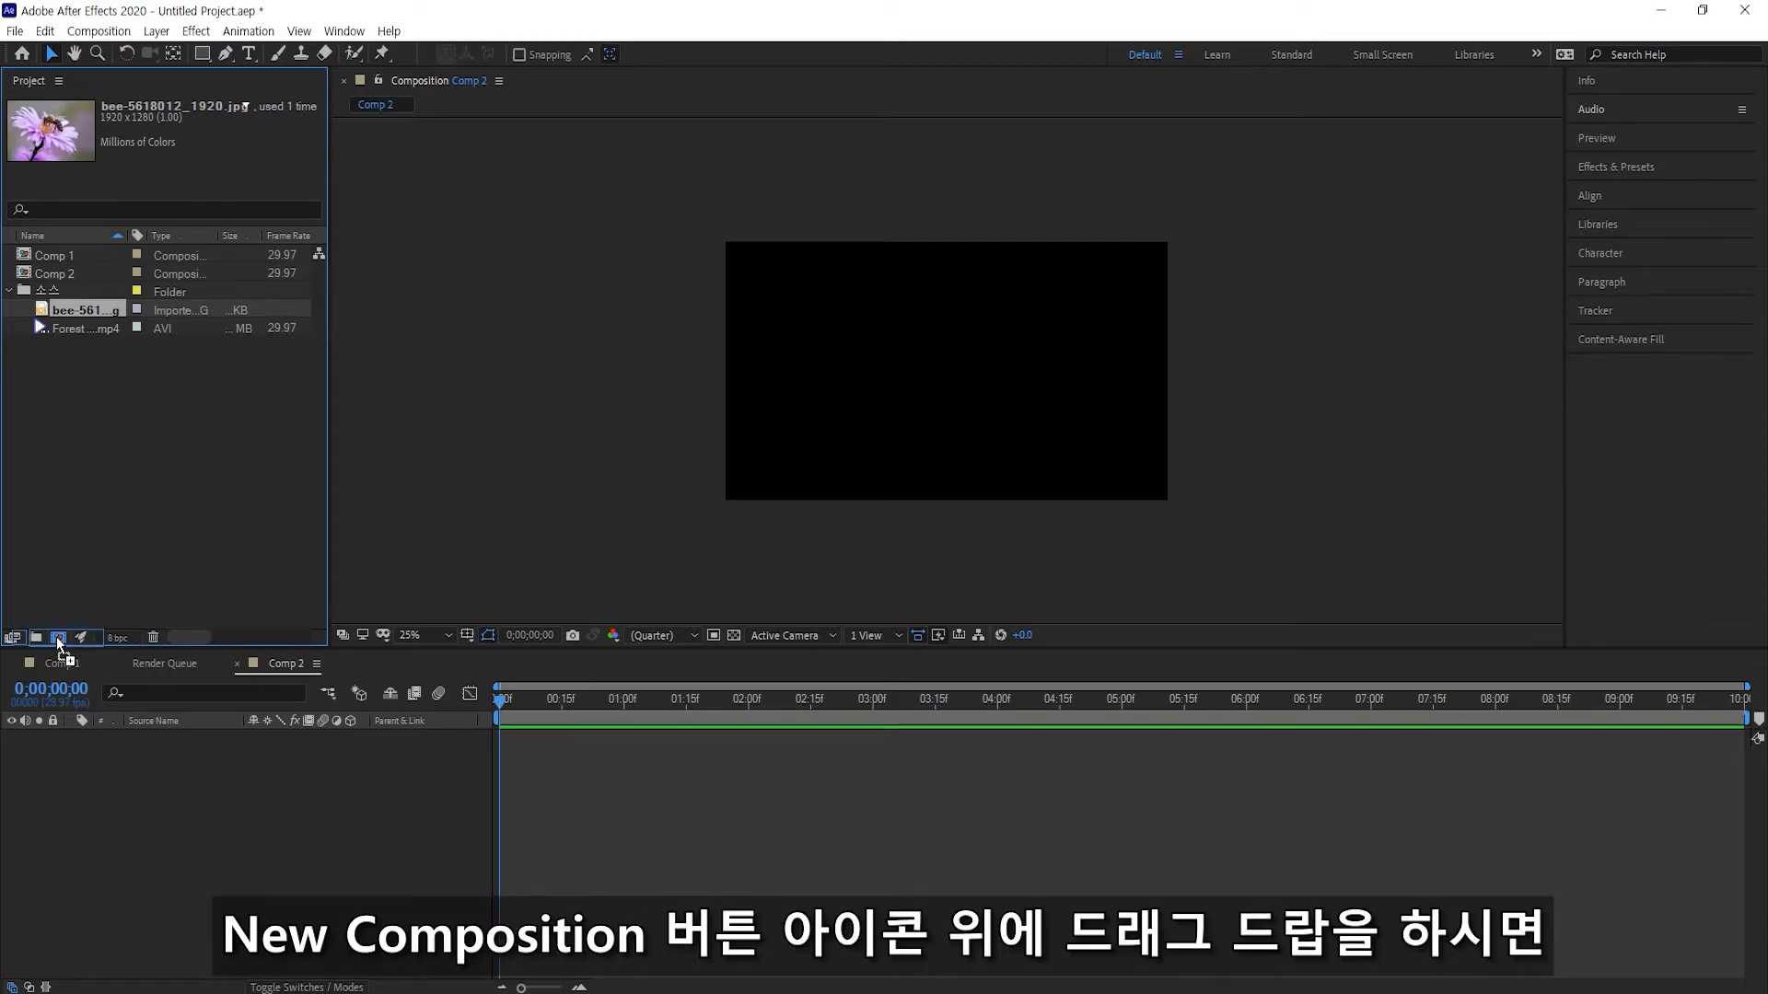
pyautogui.moveTo(58, 637); pyautogui.dragTo(57, 637)
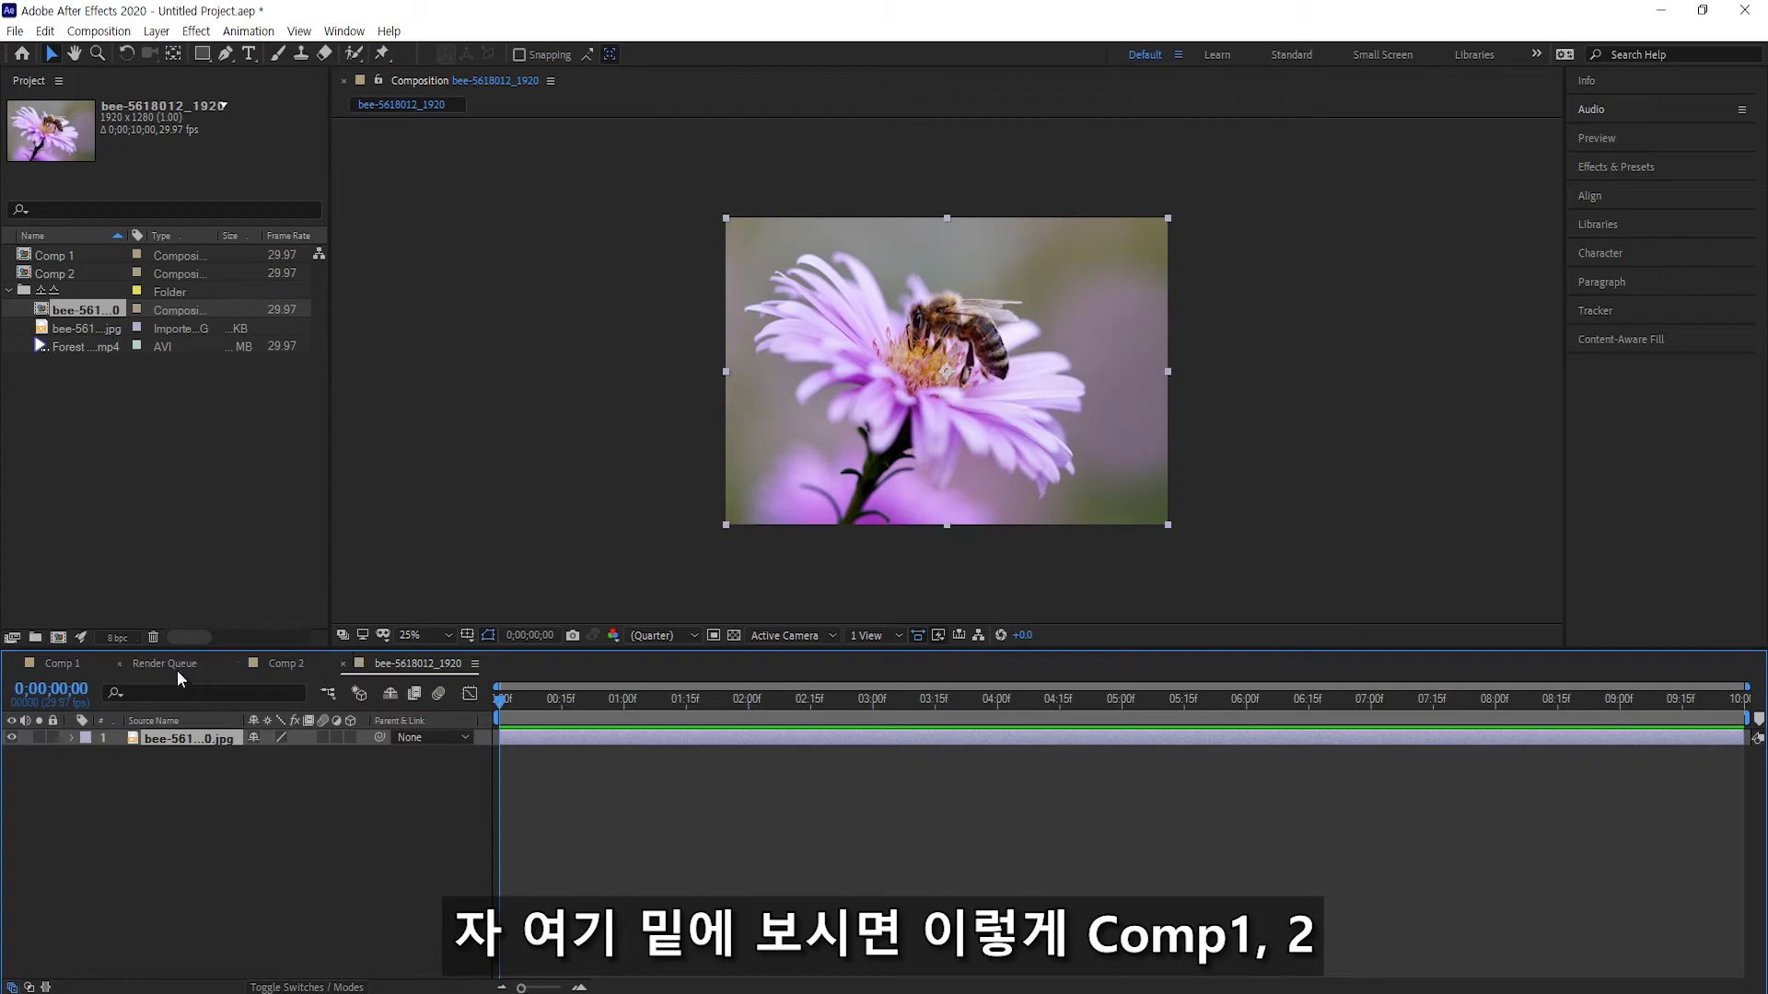
pyautogui.click(64, 665)
pyautogui.click(280, 665)
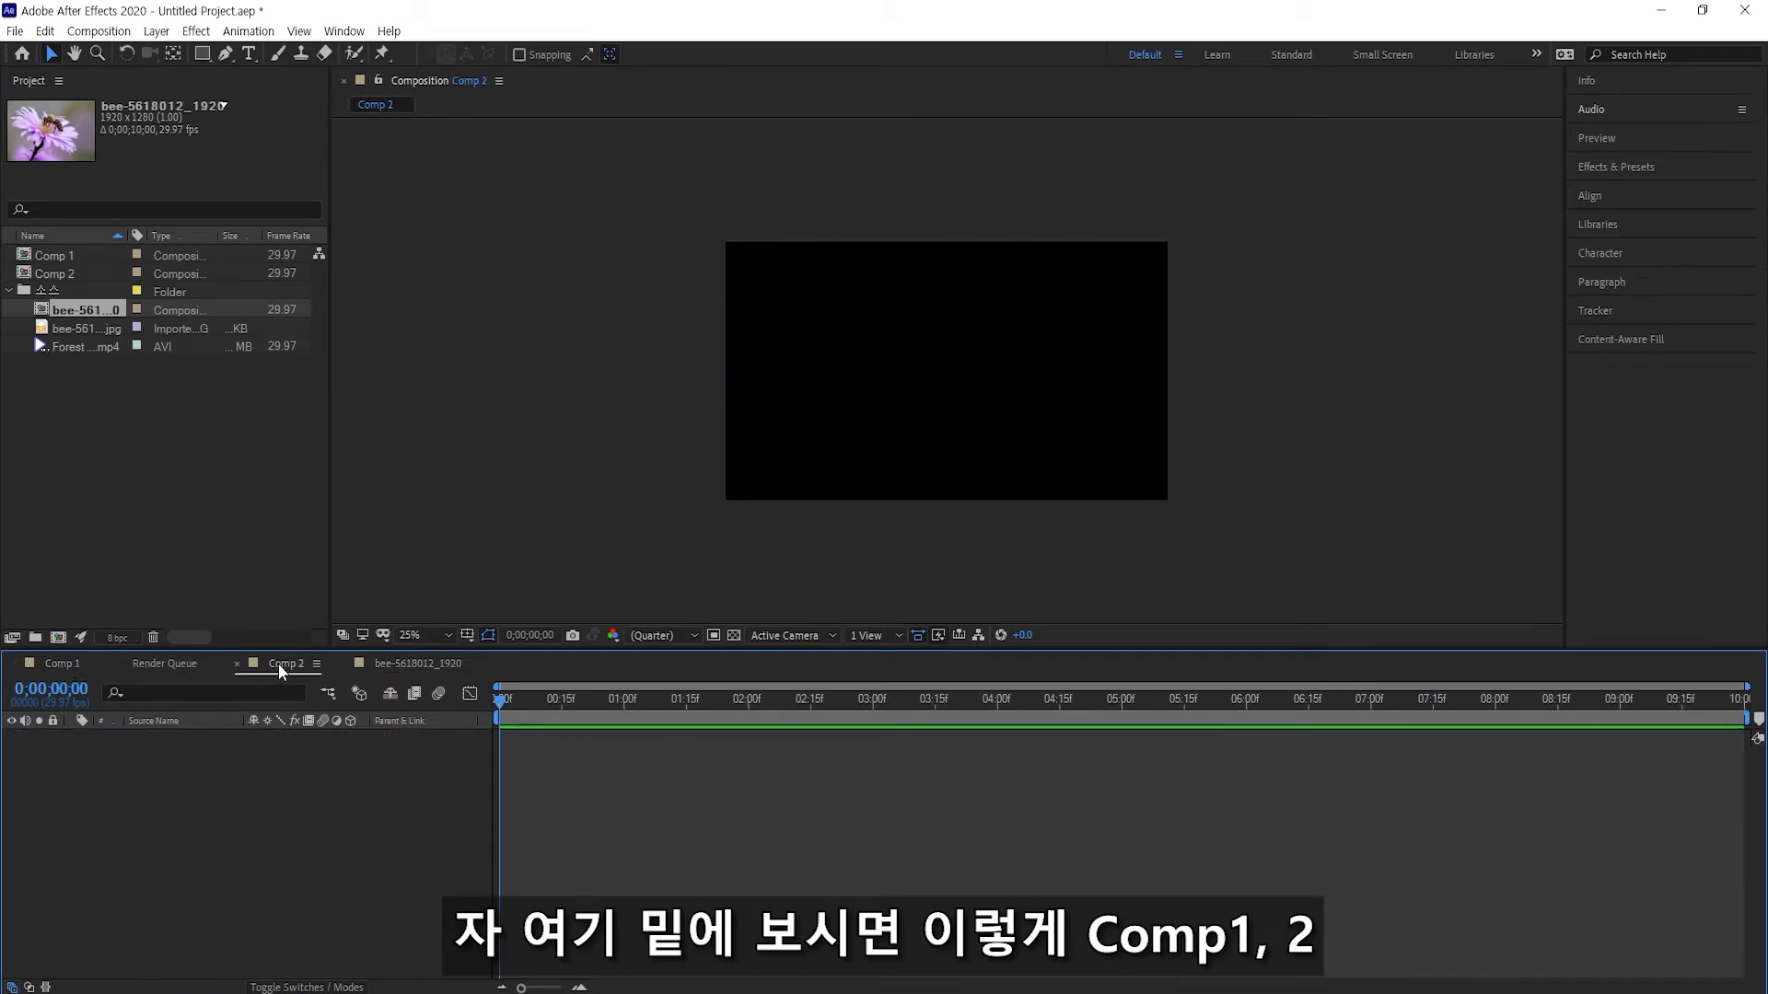
pyautogui.click(408, 665)
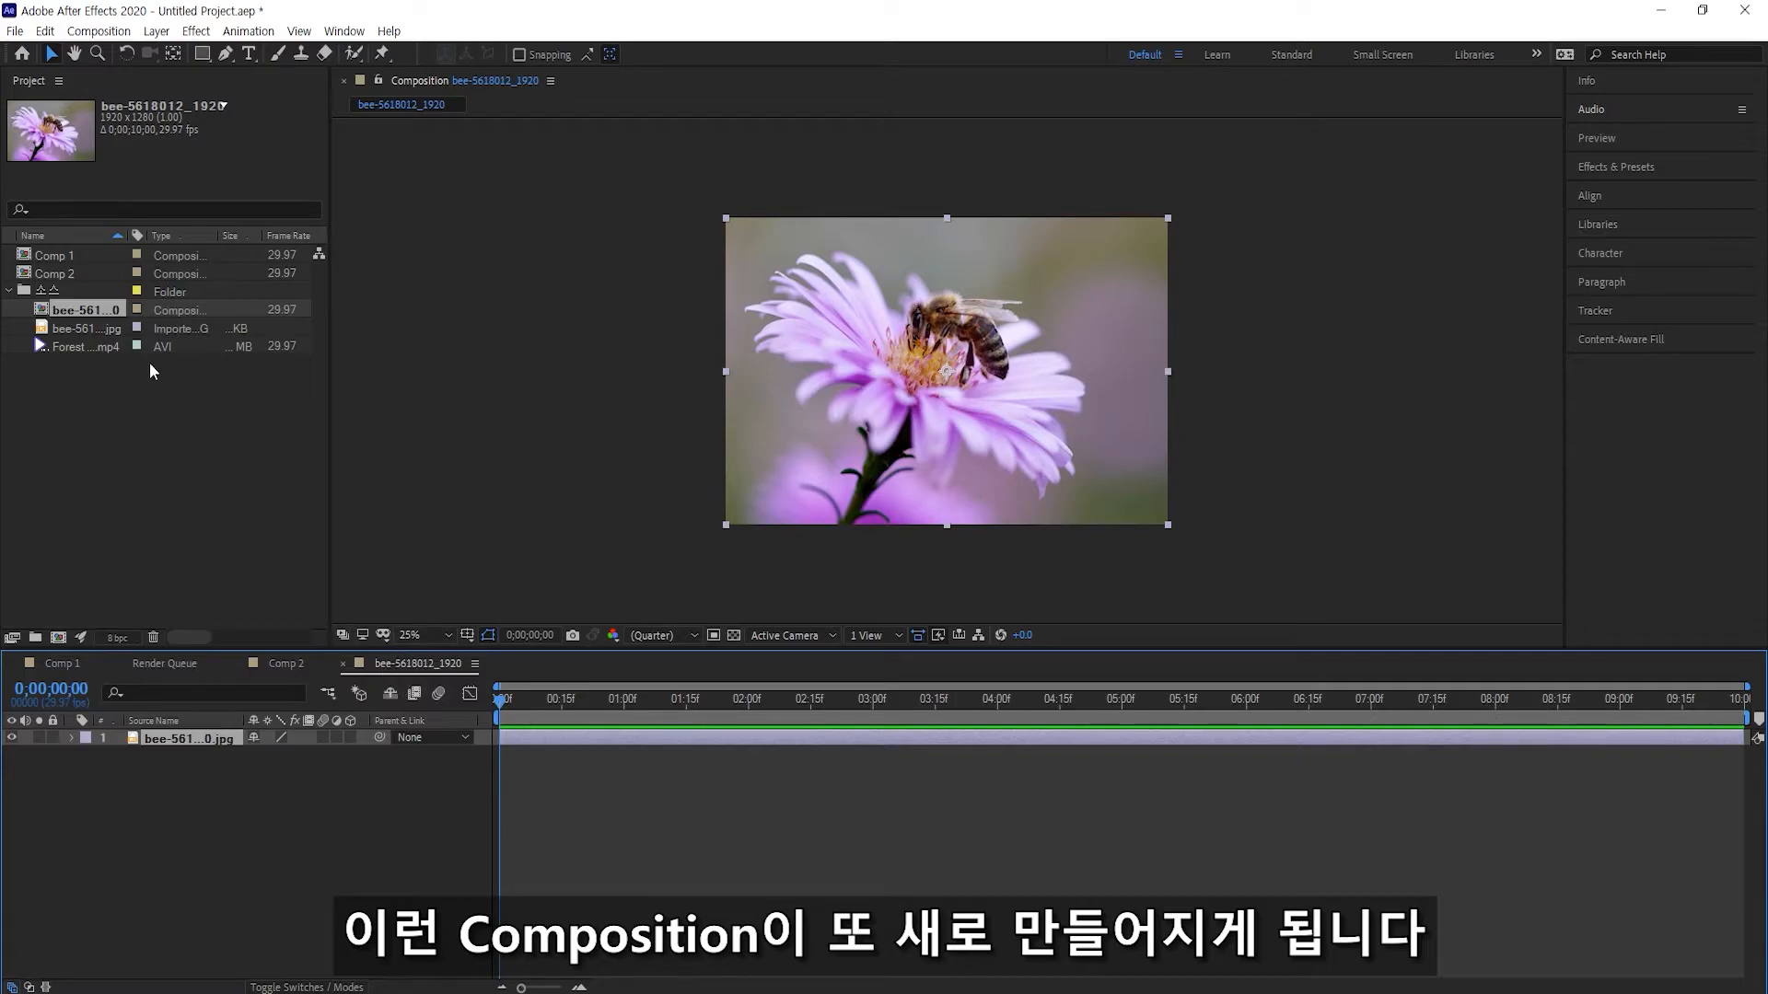
# Create a new composition directly from the Forest video and select Comp 1 in the project to view its details
pyautogui.moveTo(58, 344); pyautogui.dragTo(57, 633)
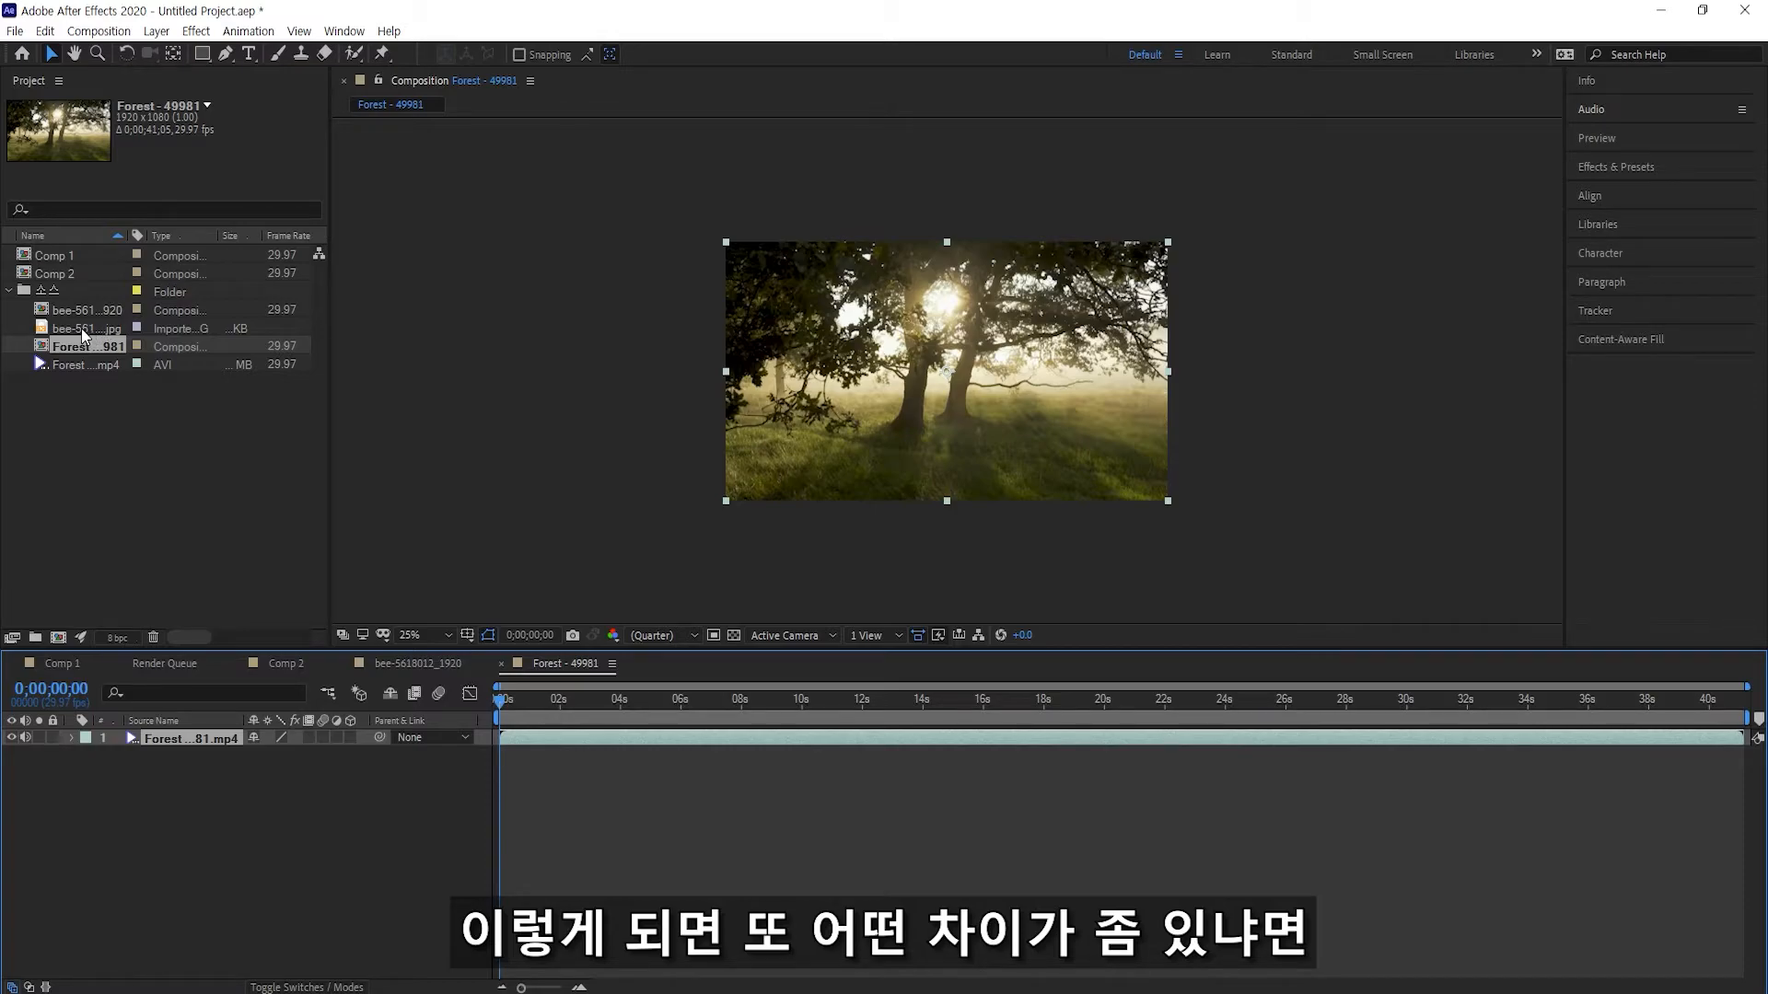
pyautogui.click(59, 254)
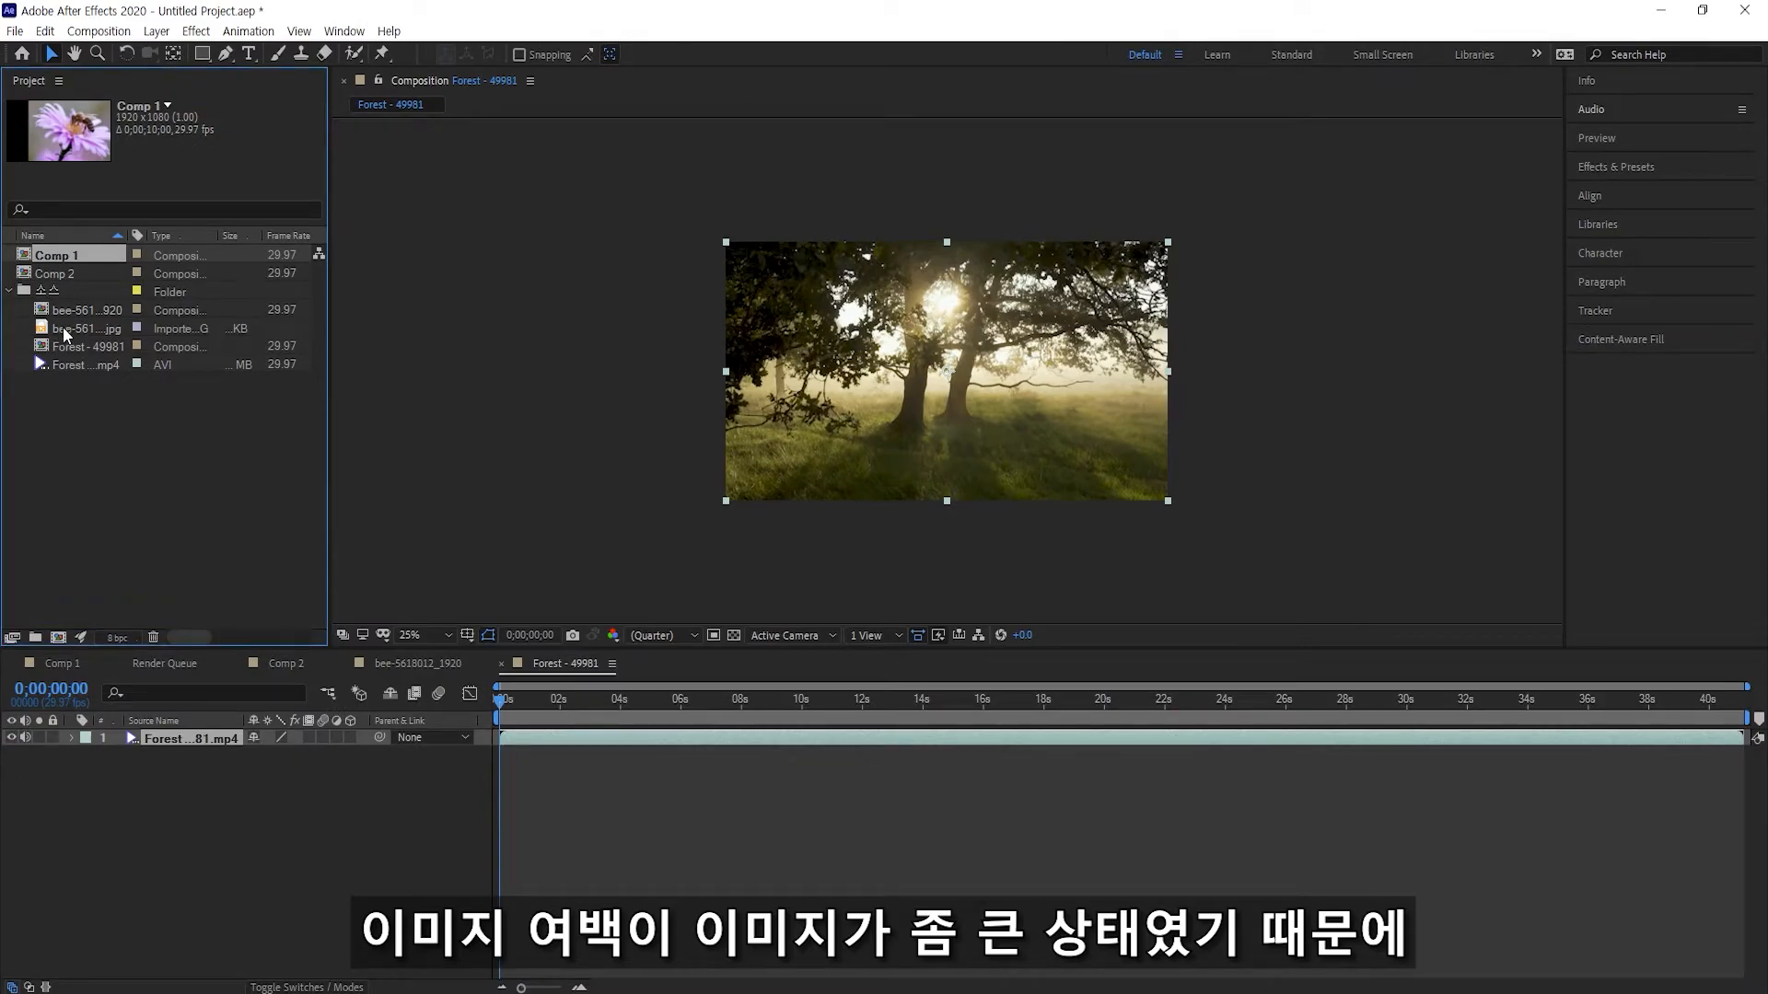
# Compare the bee image in Comp 1 with the composition made directly from it, and view the Forest - 49981 composition's details
pyautogui.click(64, 331)
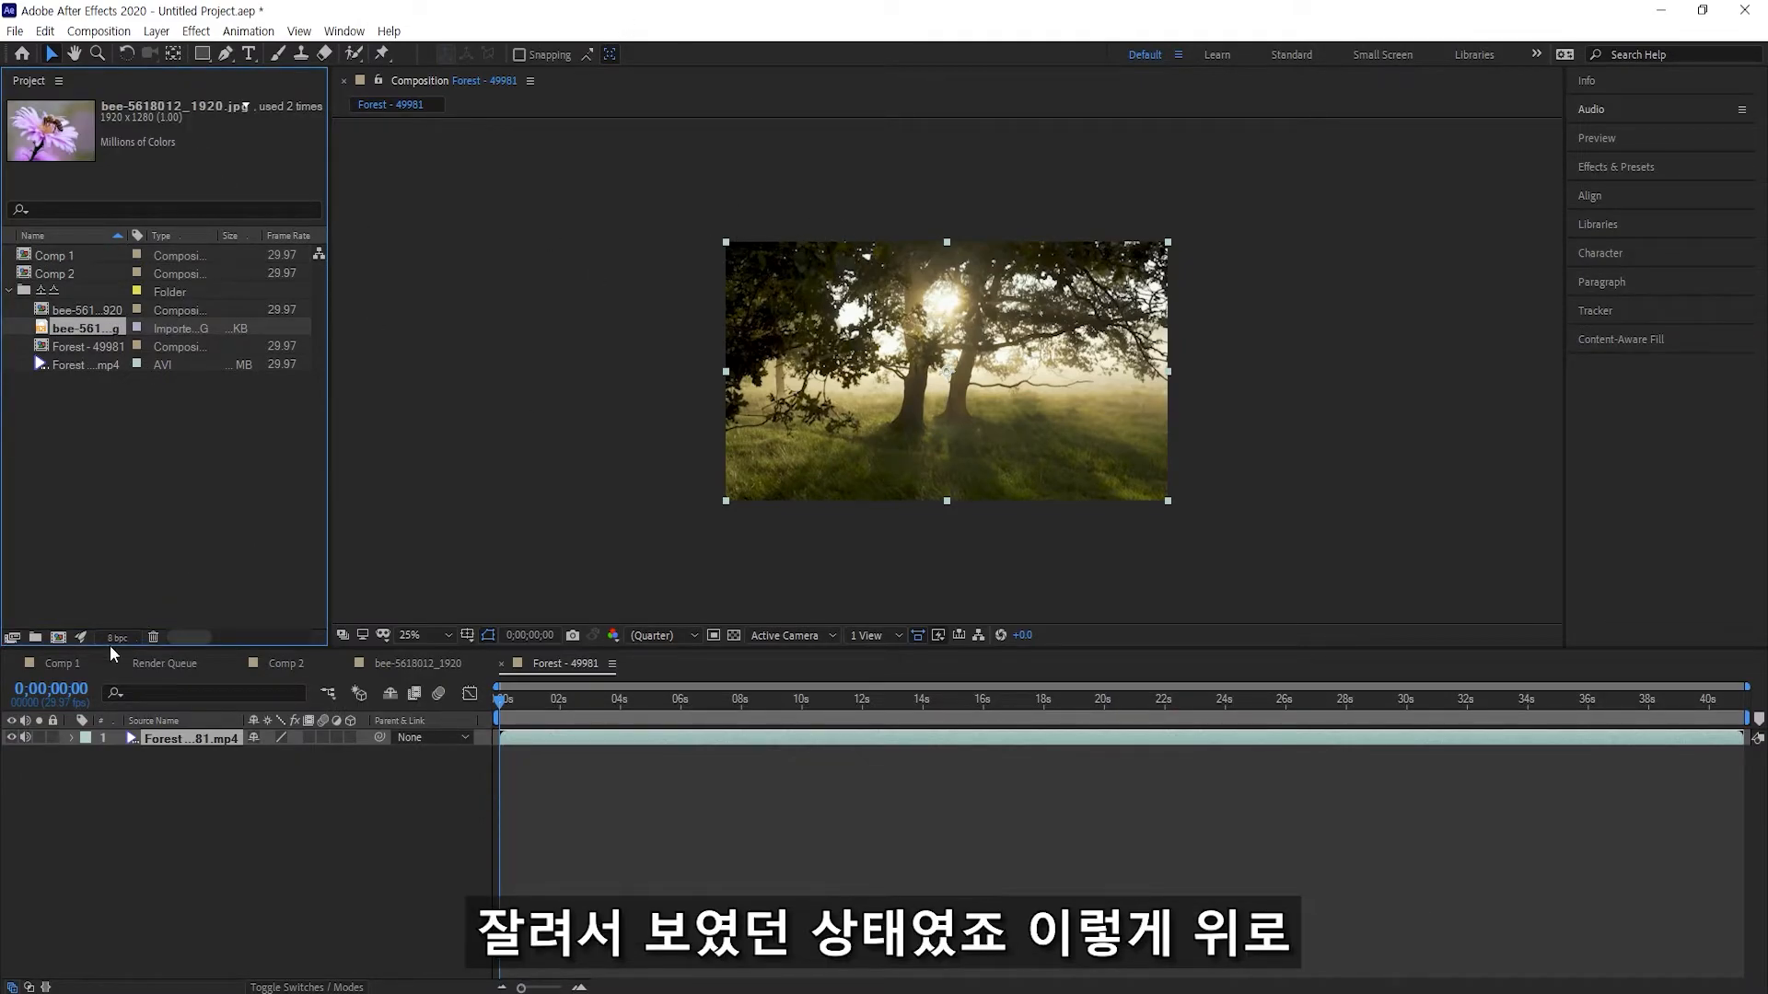
pyautogui.click(58, 664)
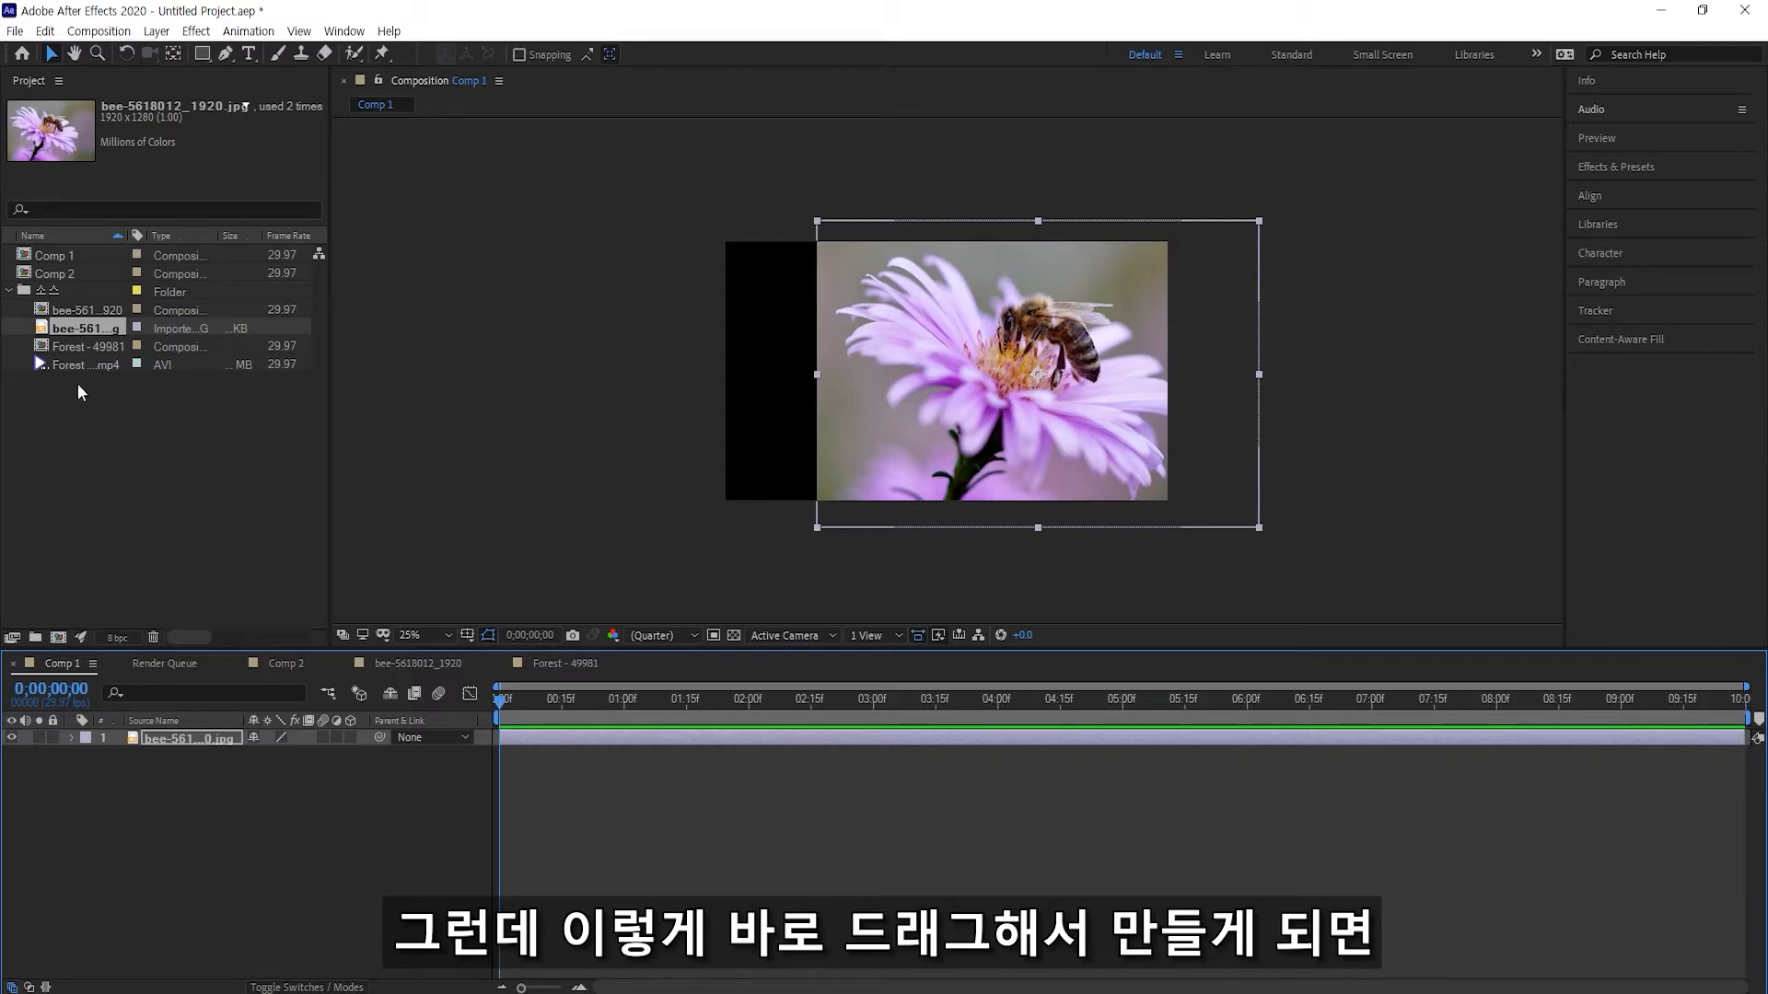
pyautogui.click(79, 312)
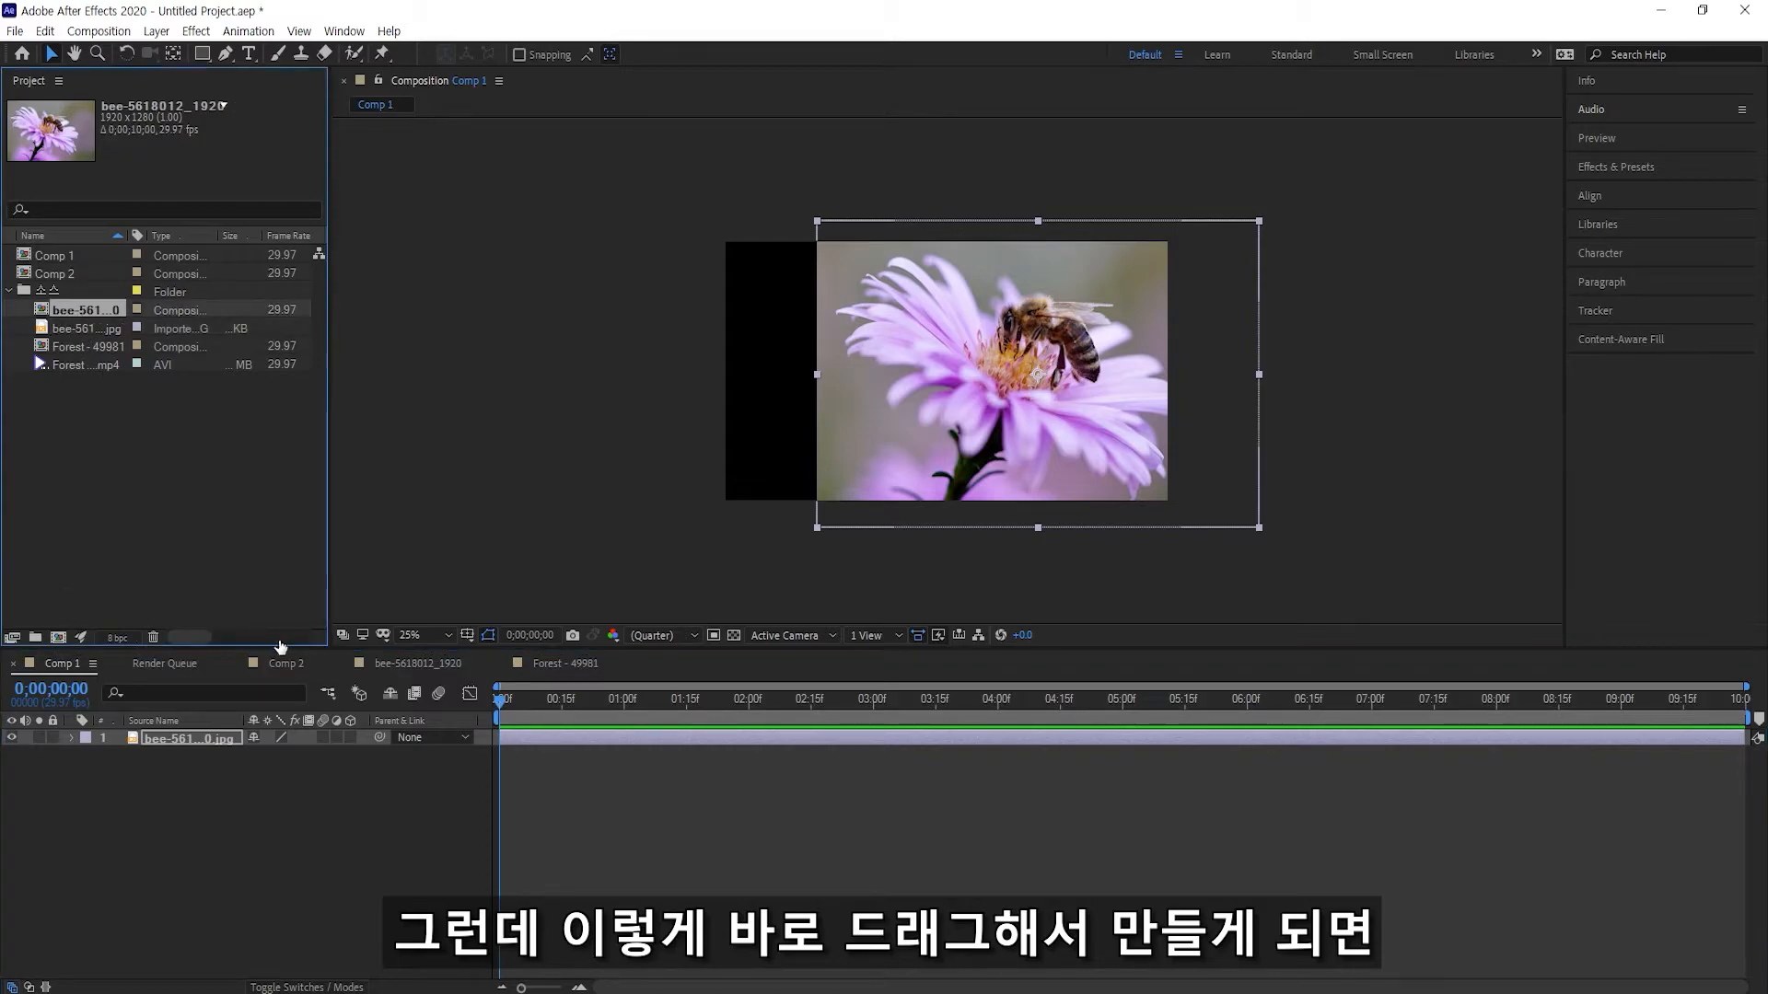
pyautogui.click(411, 668)
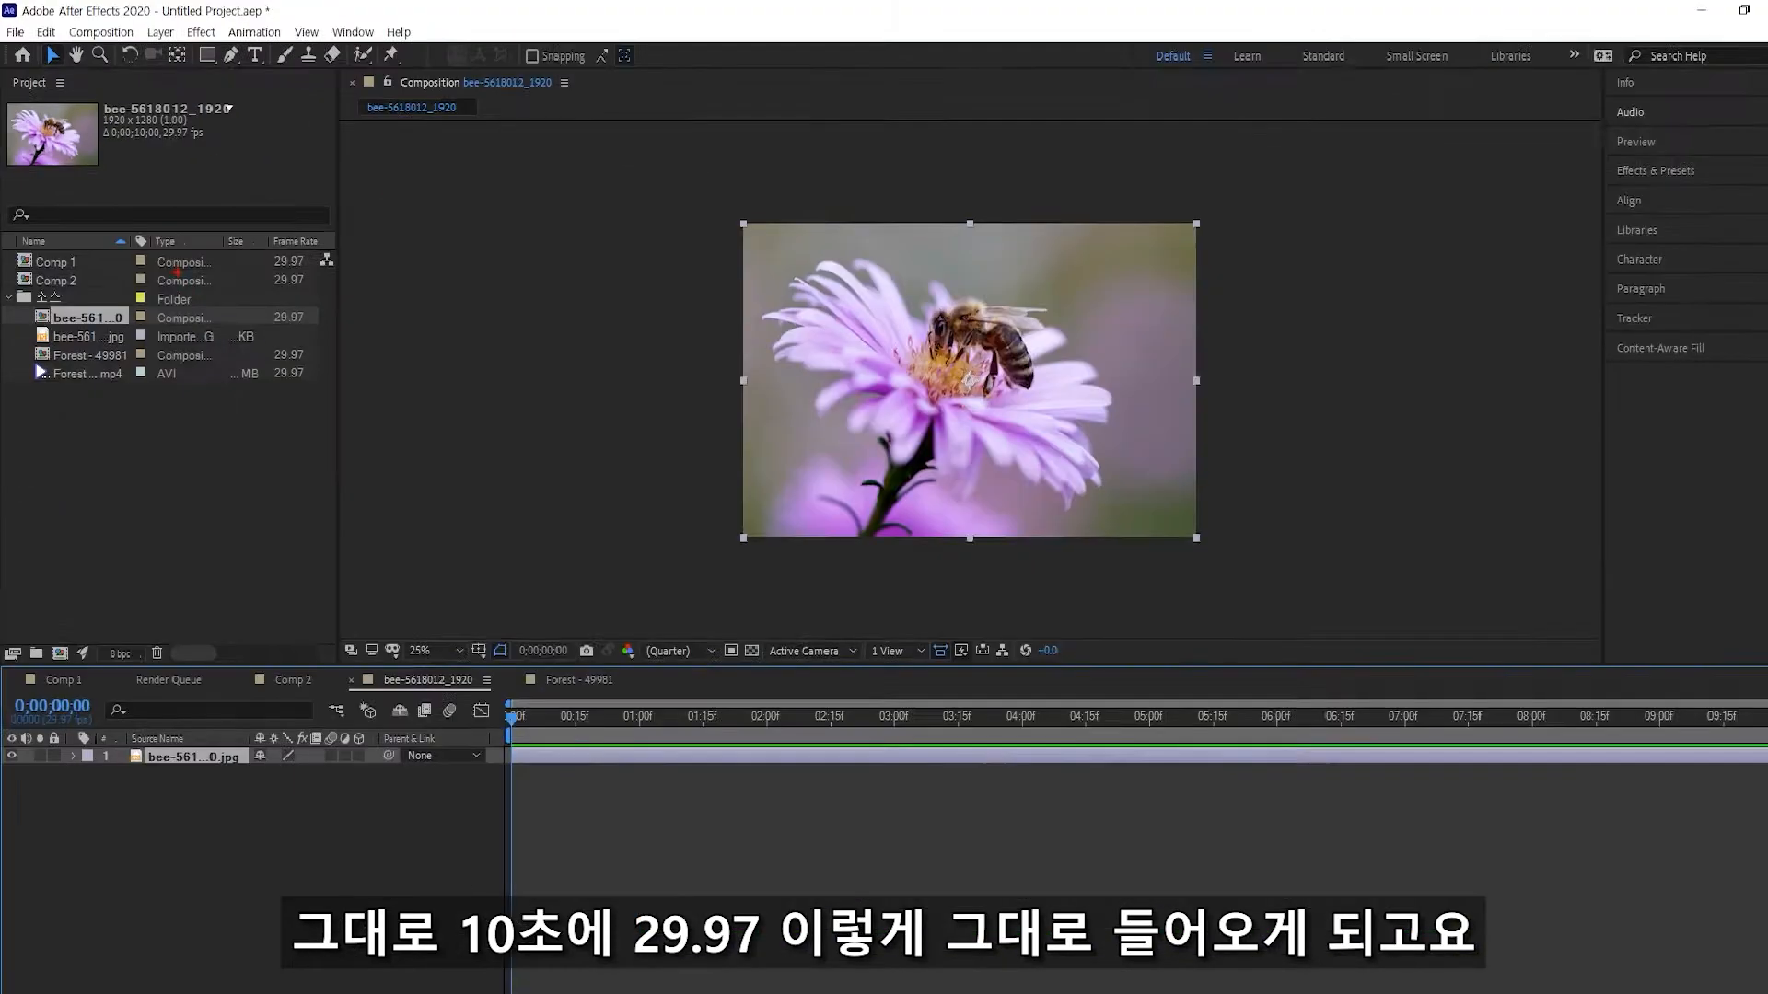
pyautogui.click(69, 348)
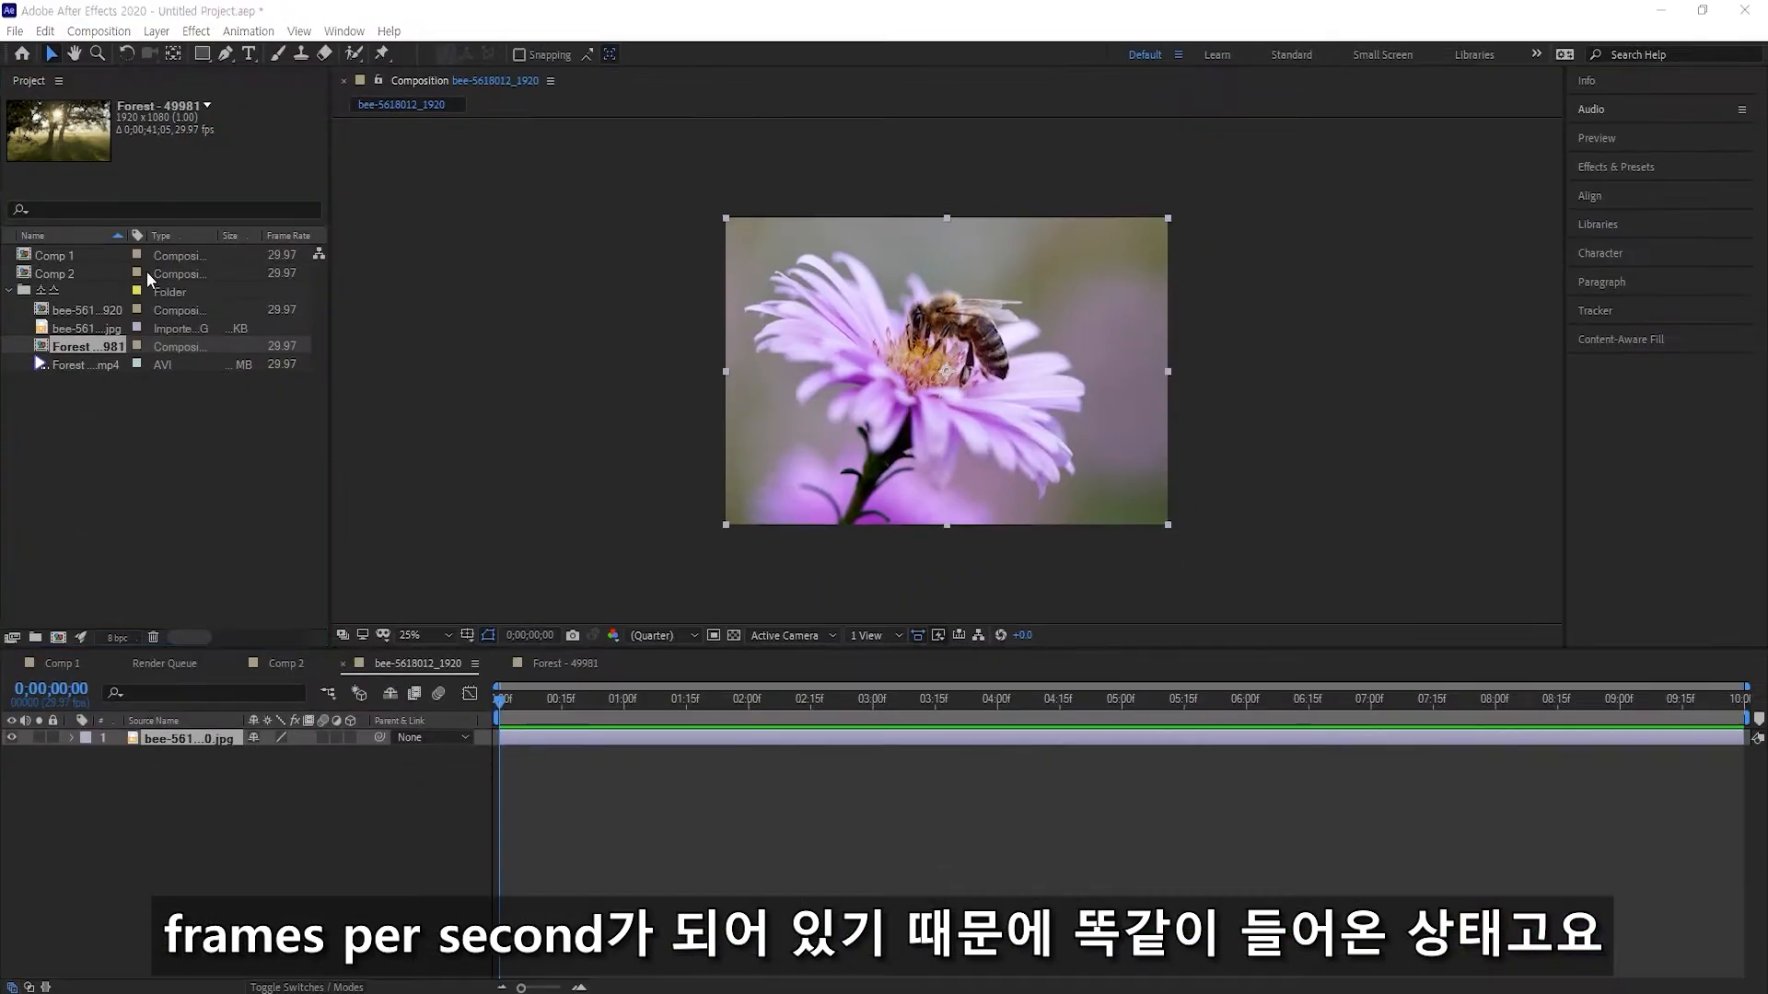
# Add the Forest video to the Comp 2 timeline and compare Comp 2's length with the Forest - 49981 composition
pyautogui.click(280, 663)
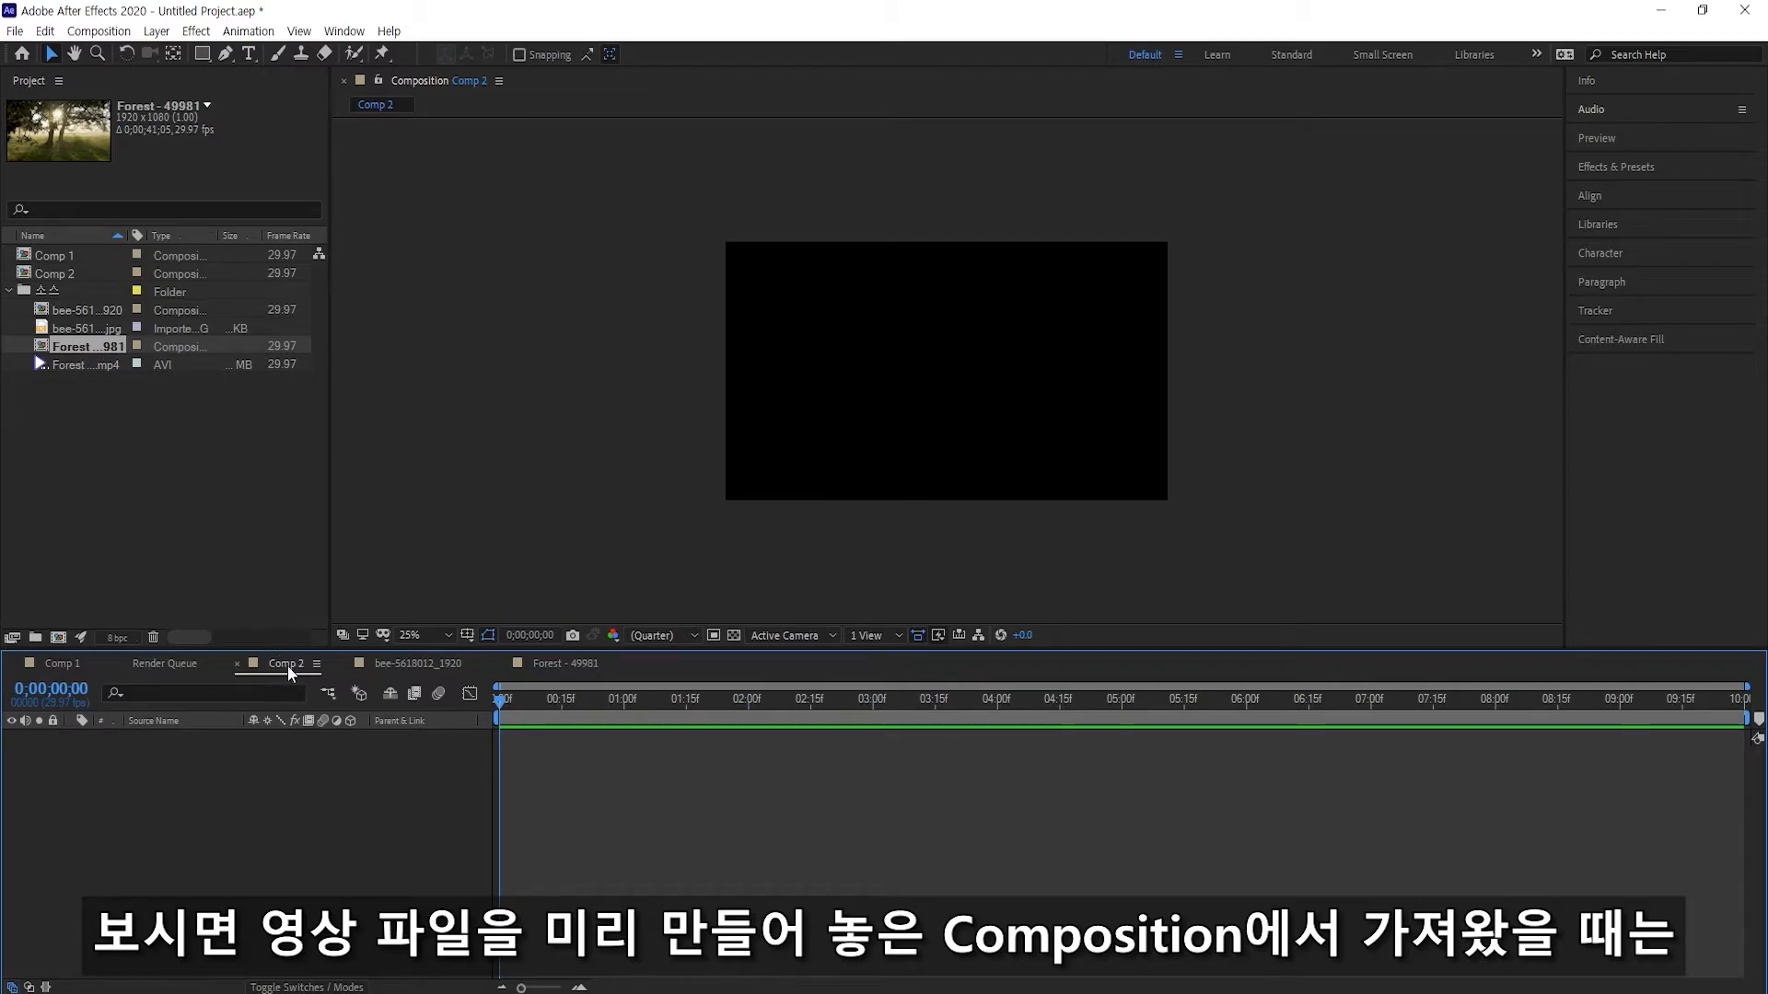
pyautogui.moveTo(81, 363); pyautogui.dragTo(158, 810)
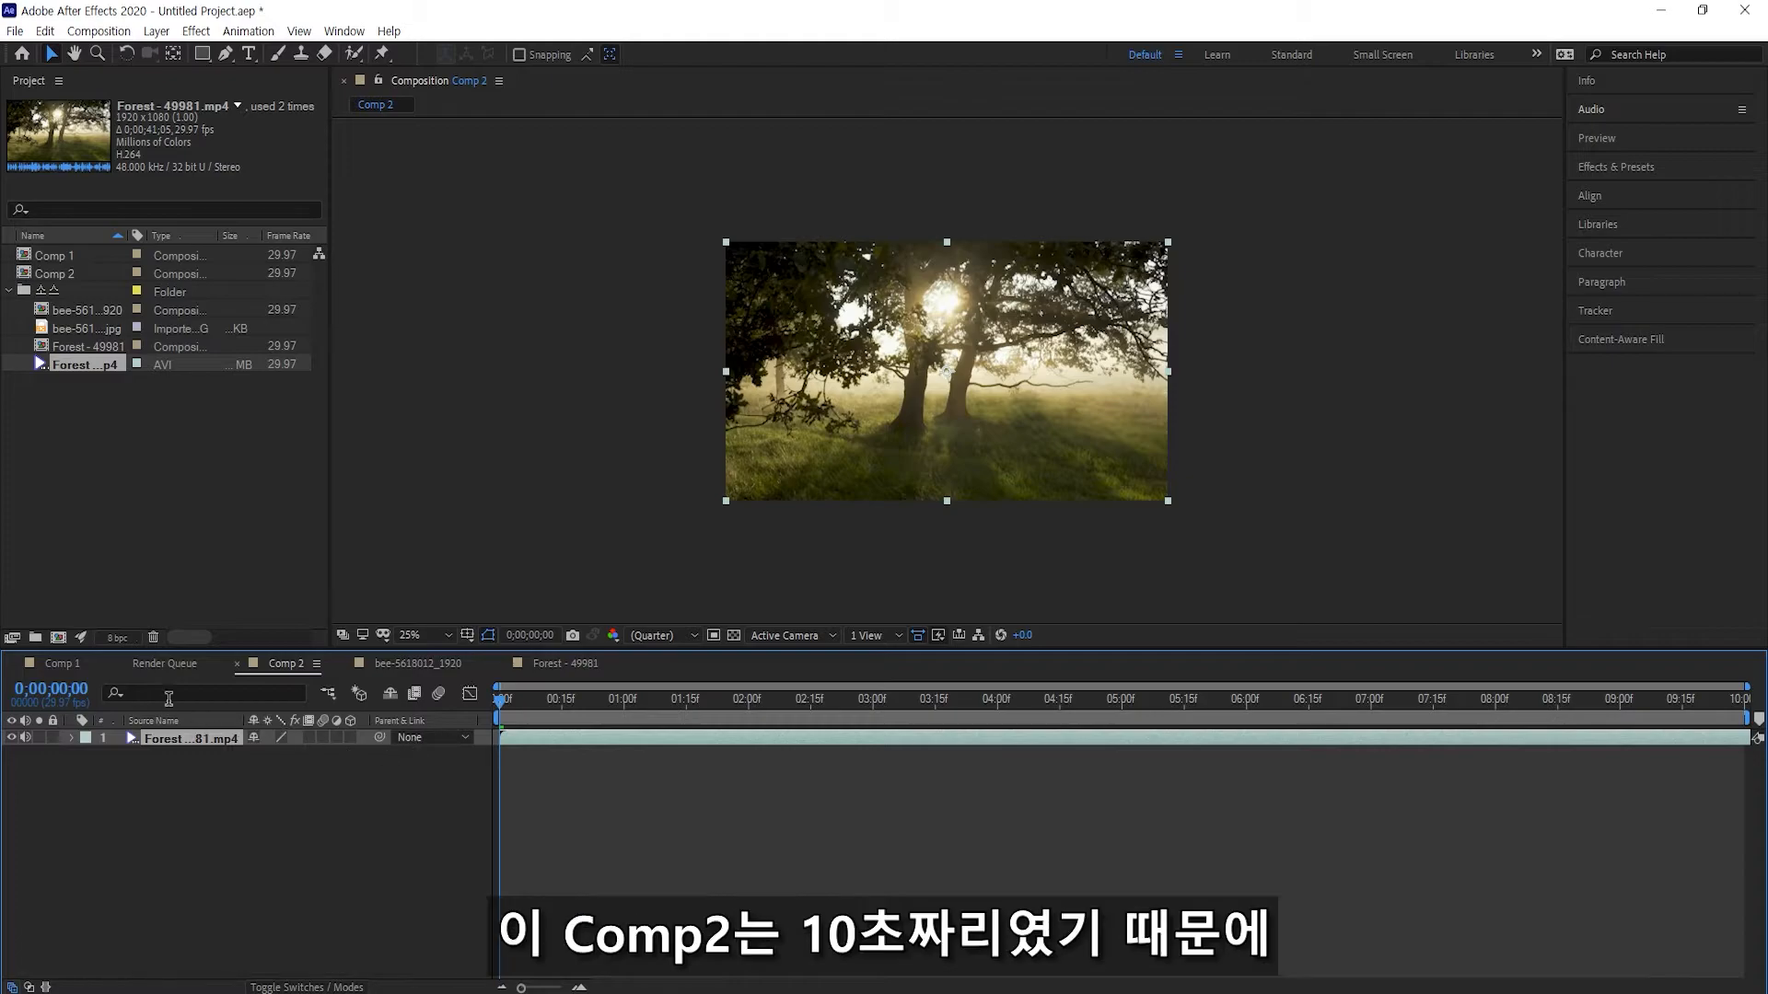
pyautogui.click(83, 271)
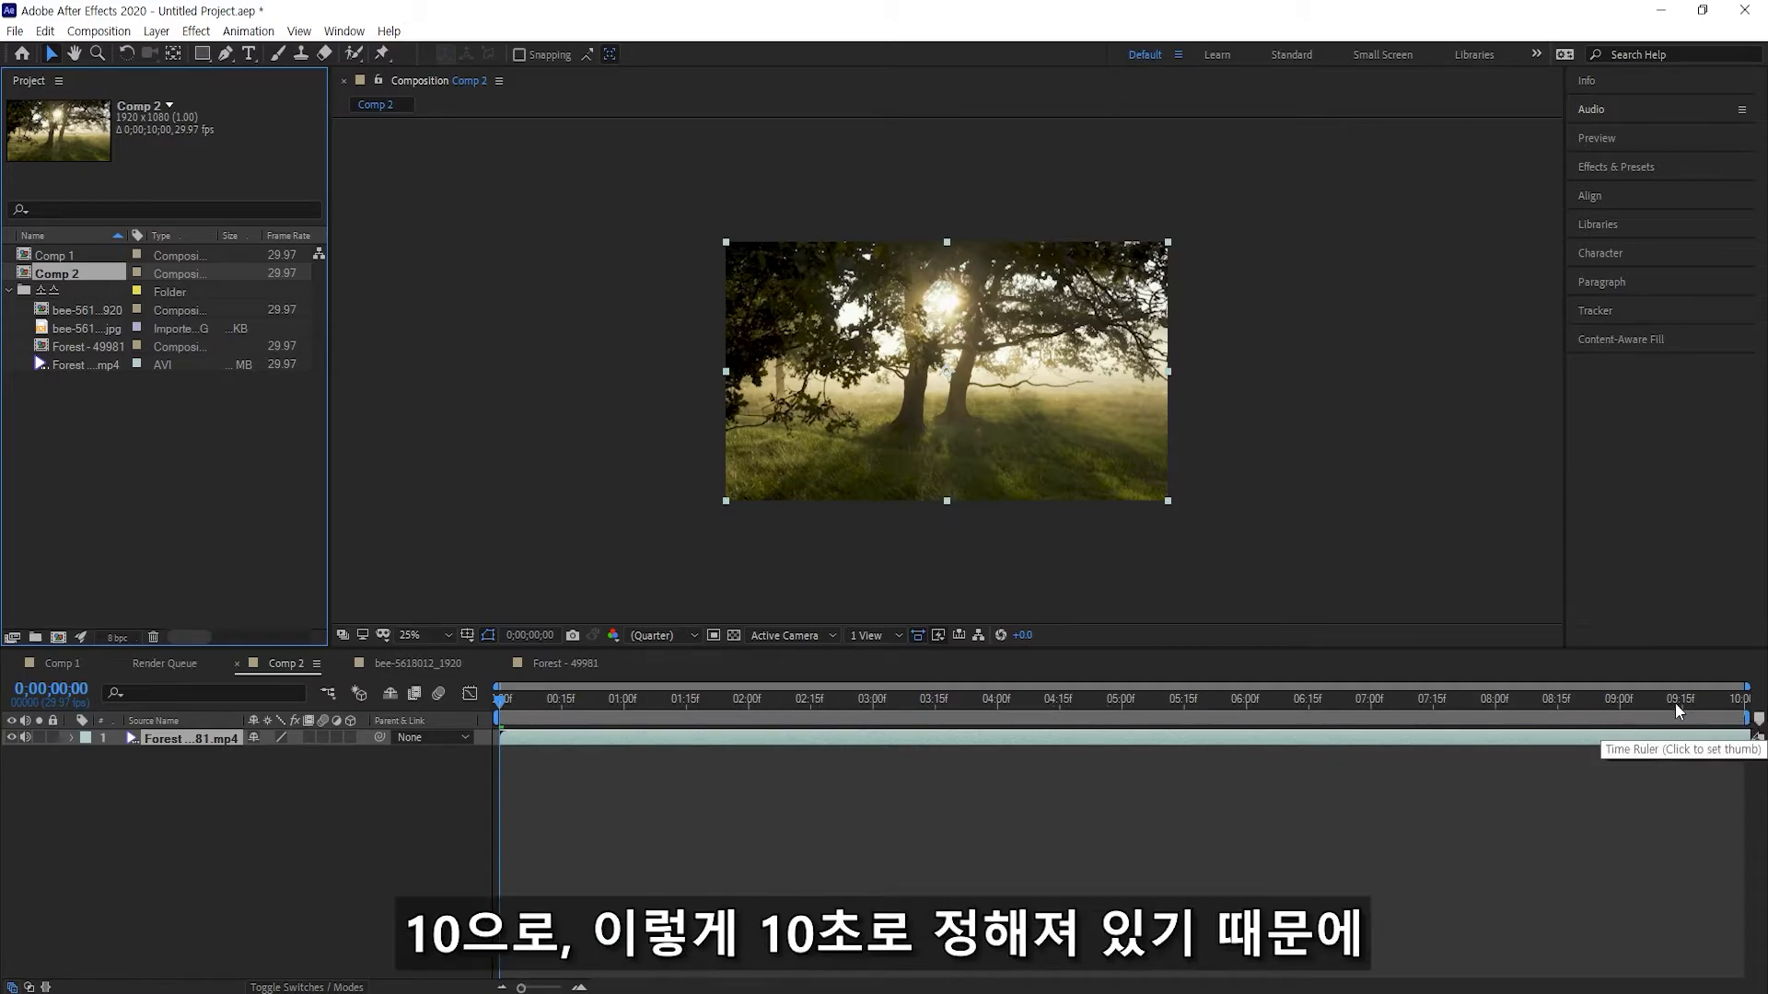
pyautogui.hotkey('ctrl', 'k')
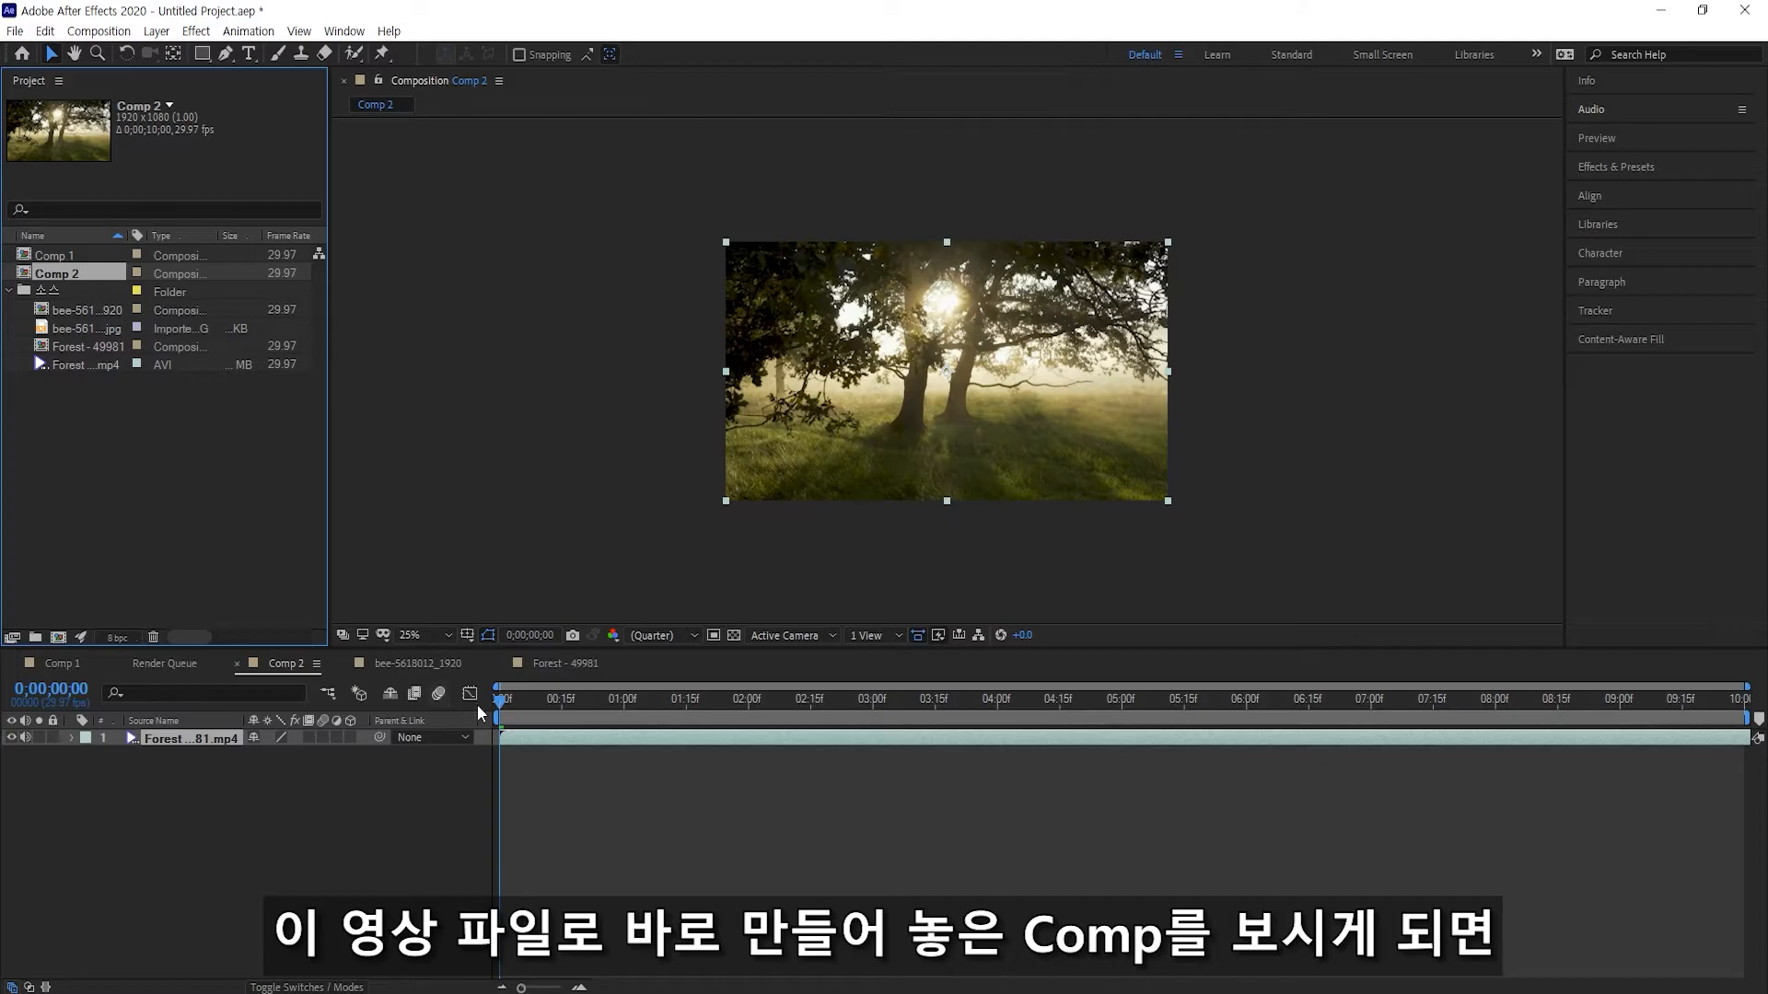
pyautogui.click(564, 667)
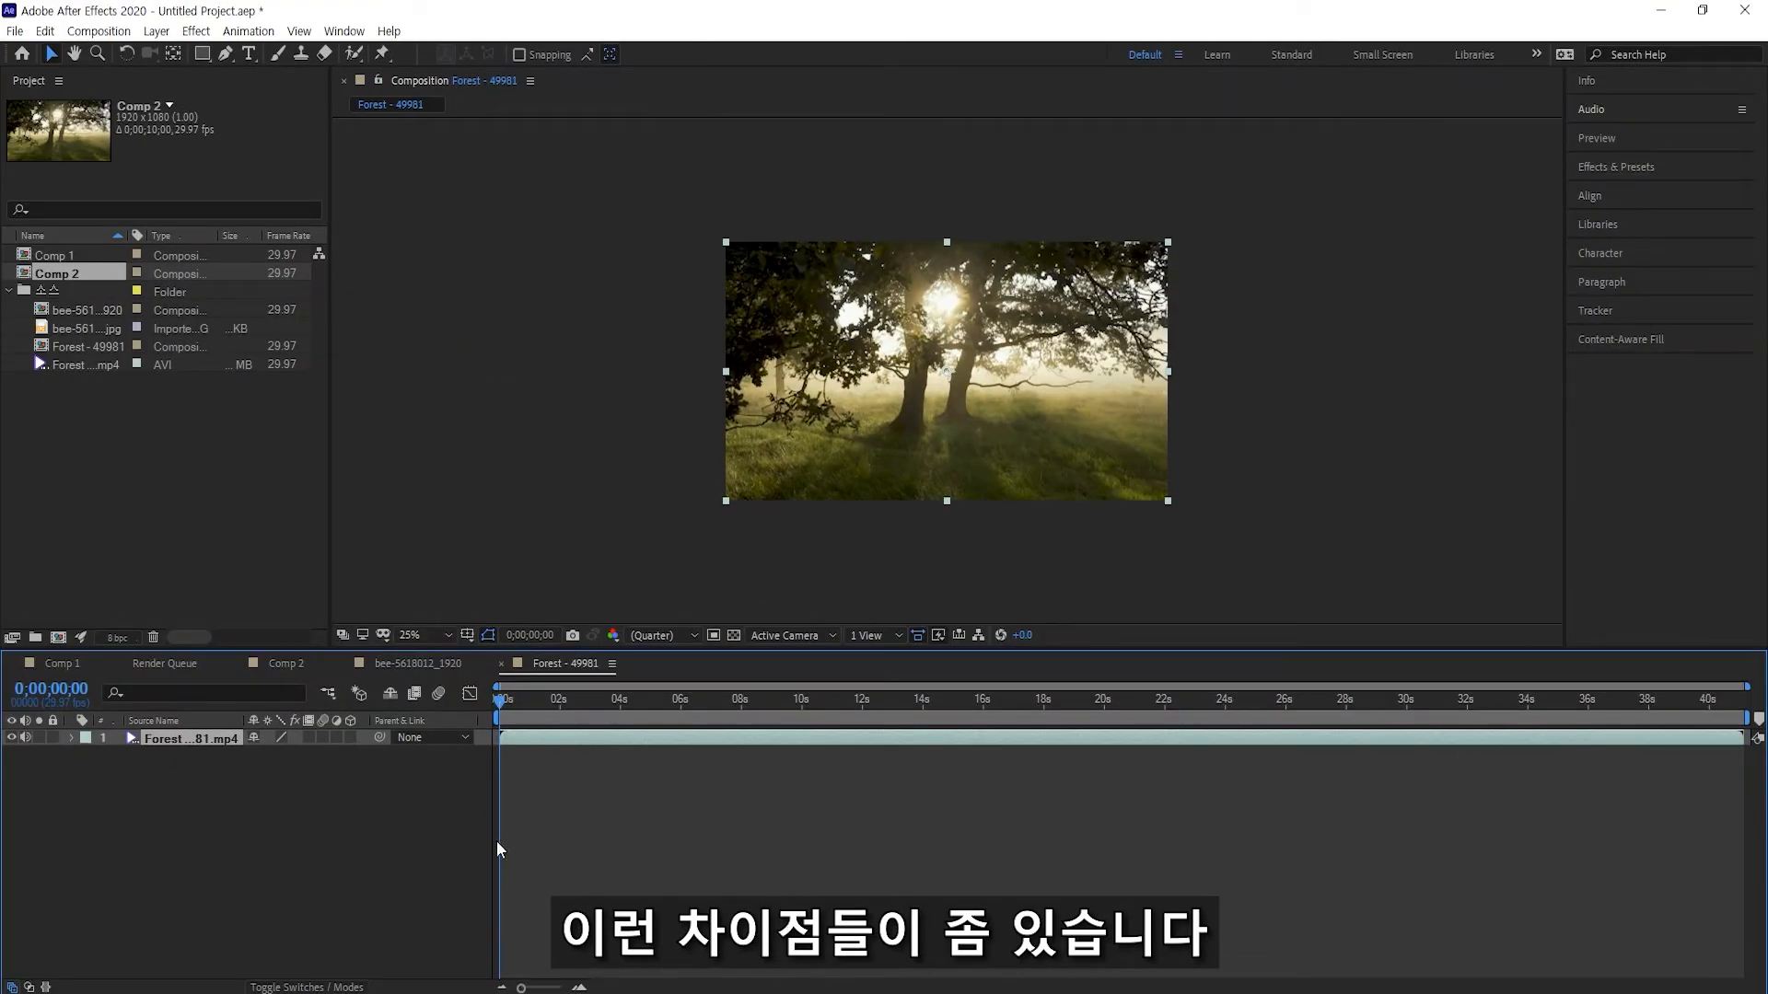
# Set the duration of Comp 2 to 40 seconds (0;00;40;00) in its composition settings
pyautogui.click(282, 665)
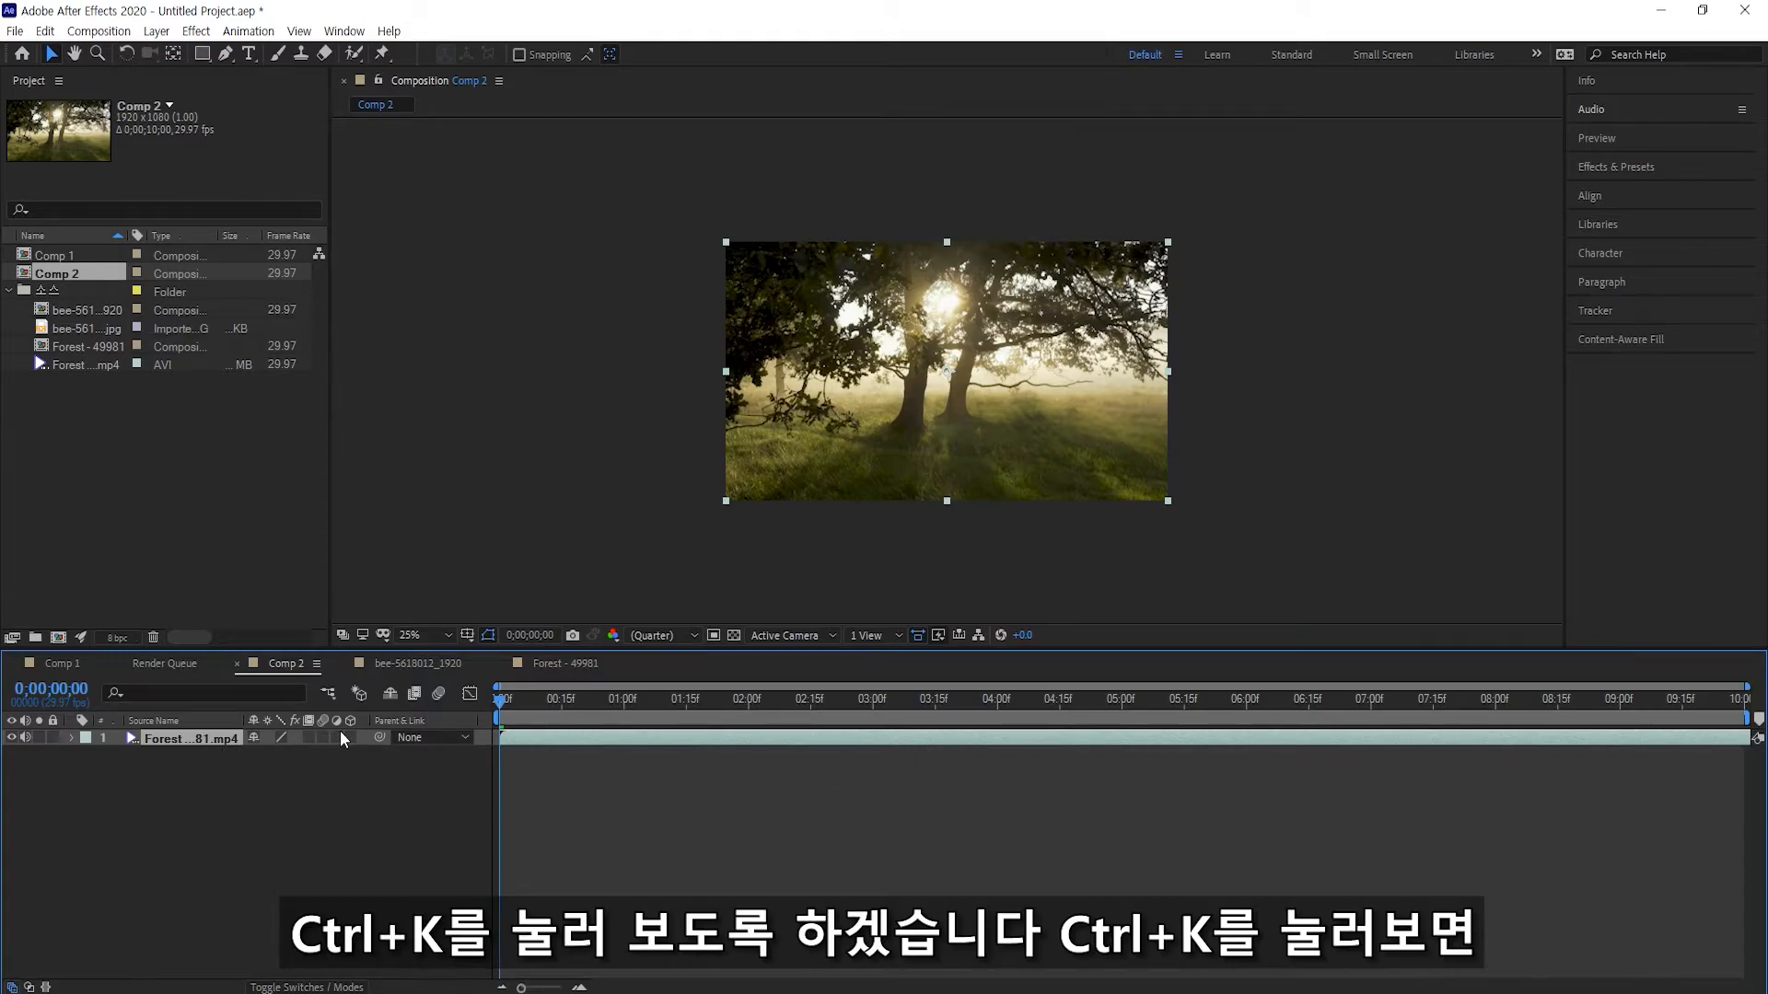
pyautogui.hotkey('ctrl', 'k')
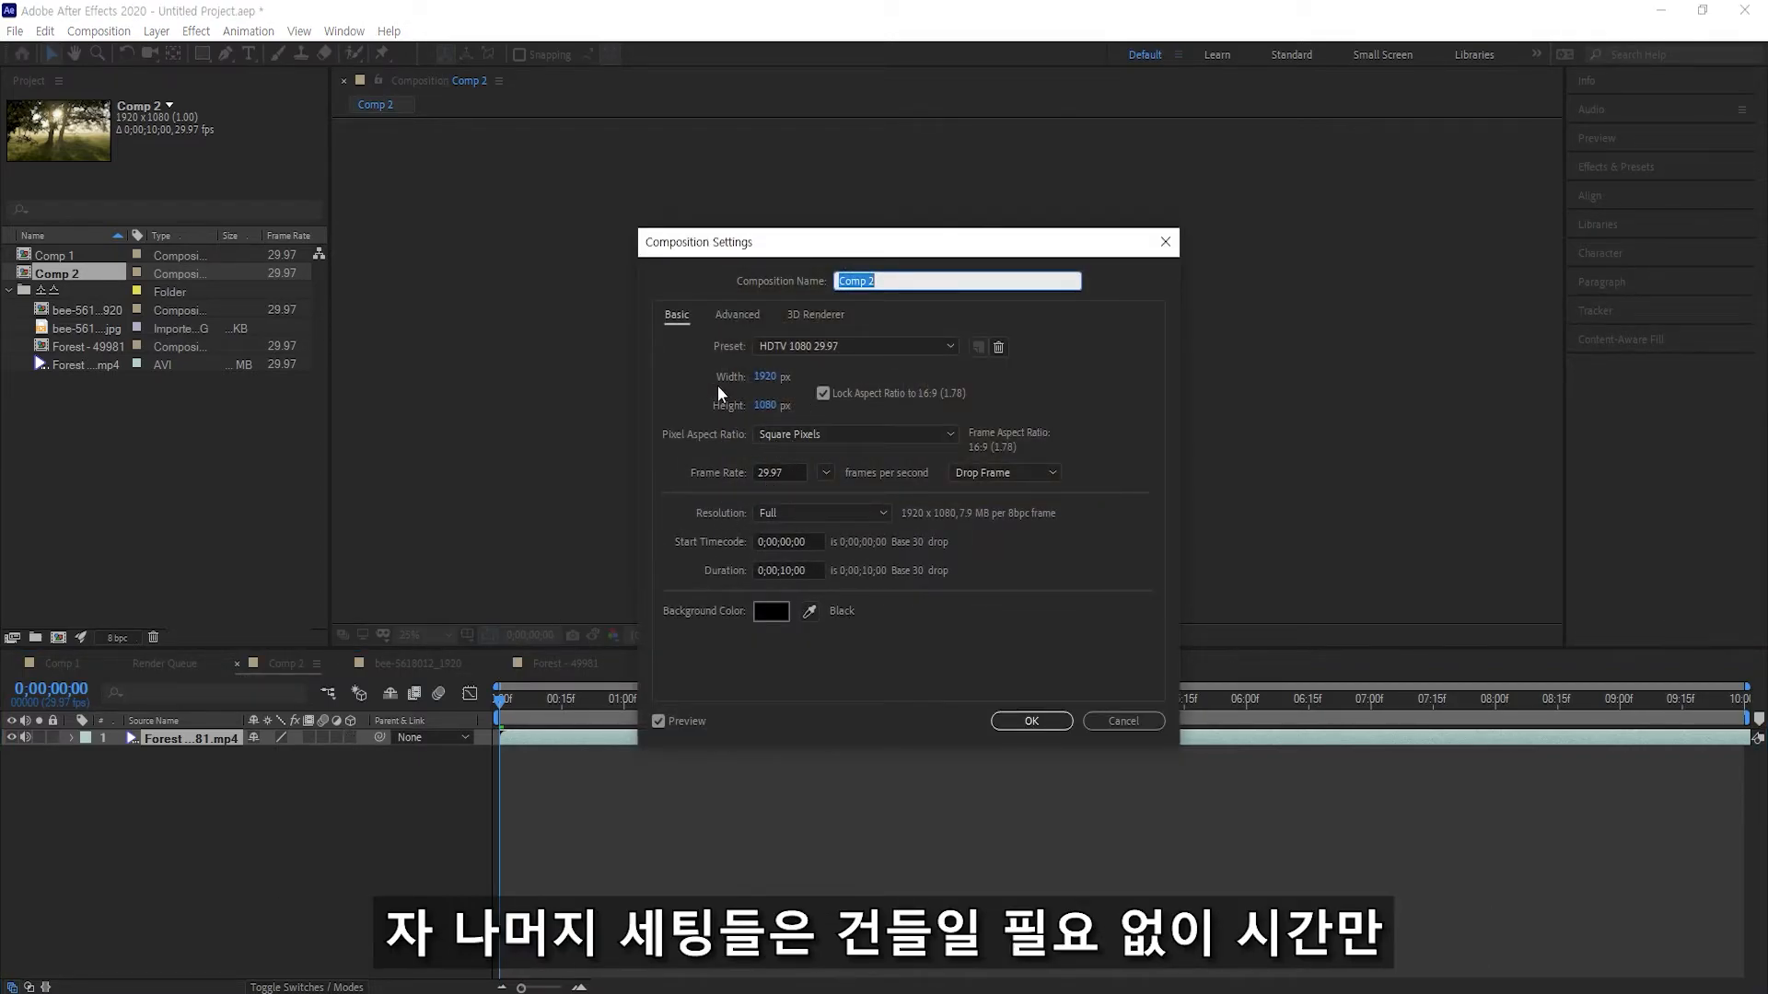
pyautogui.click(782, 571)
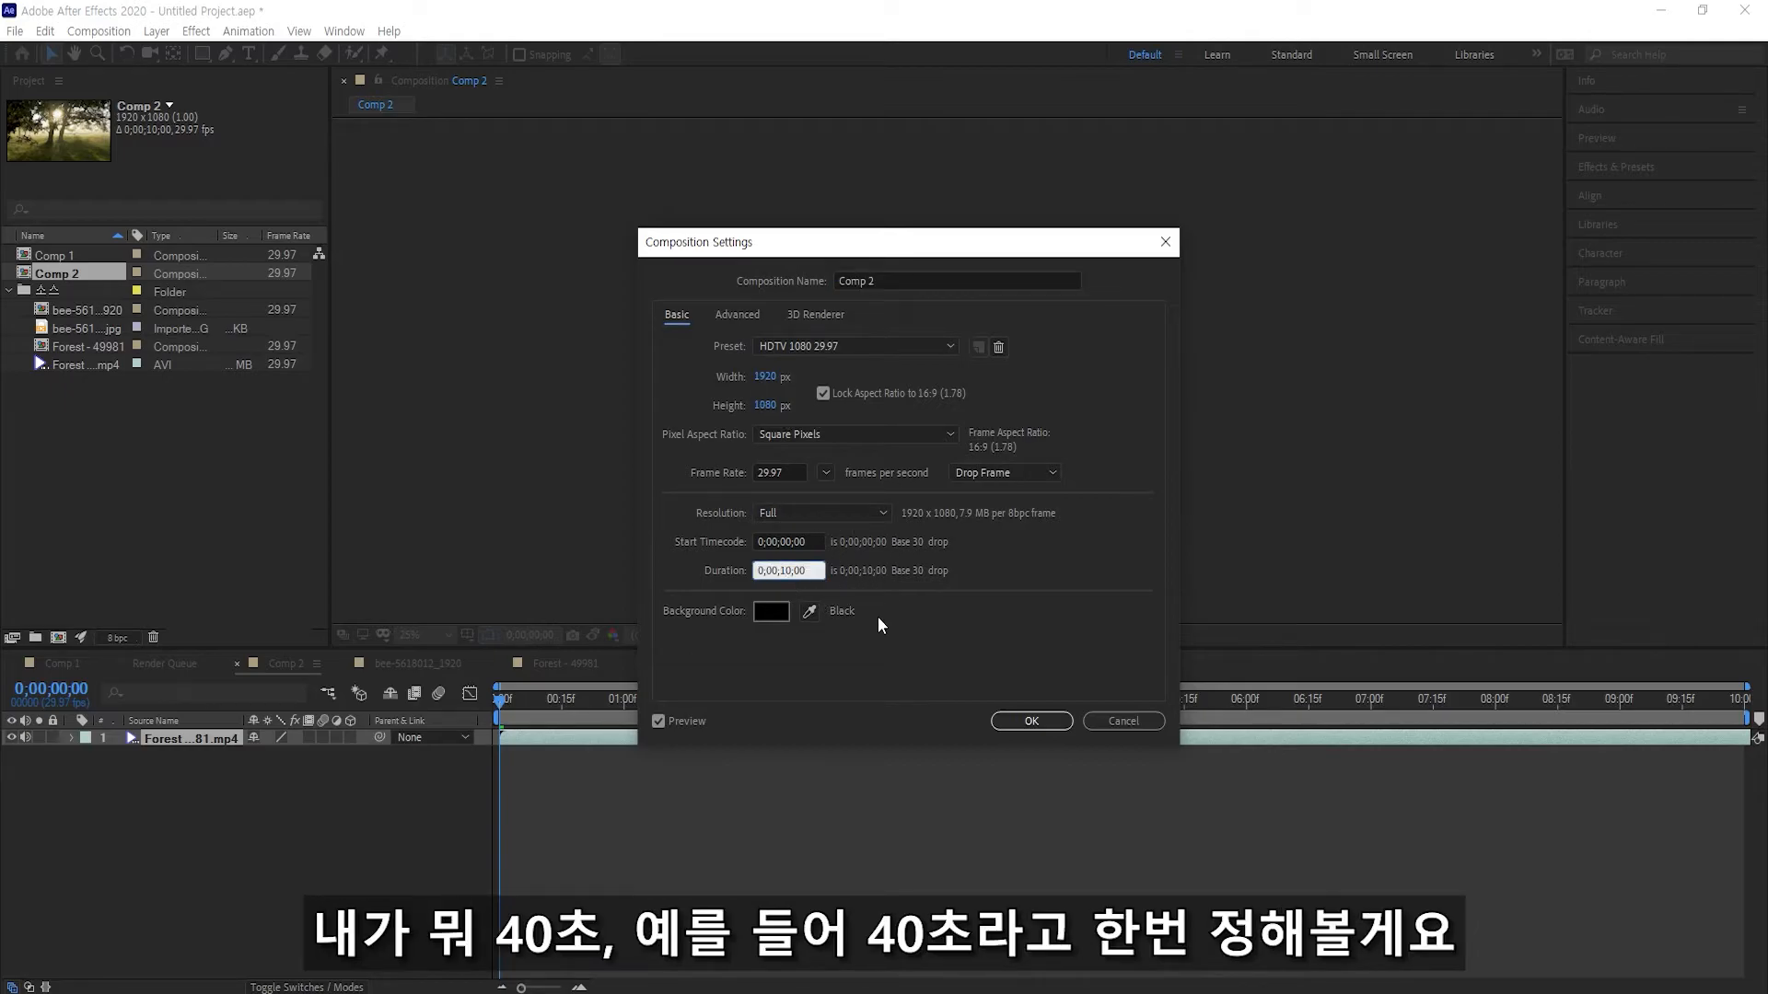
pyautogui.press('BackSpace')
pyautogui.write('4')
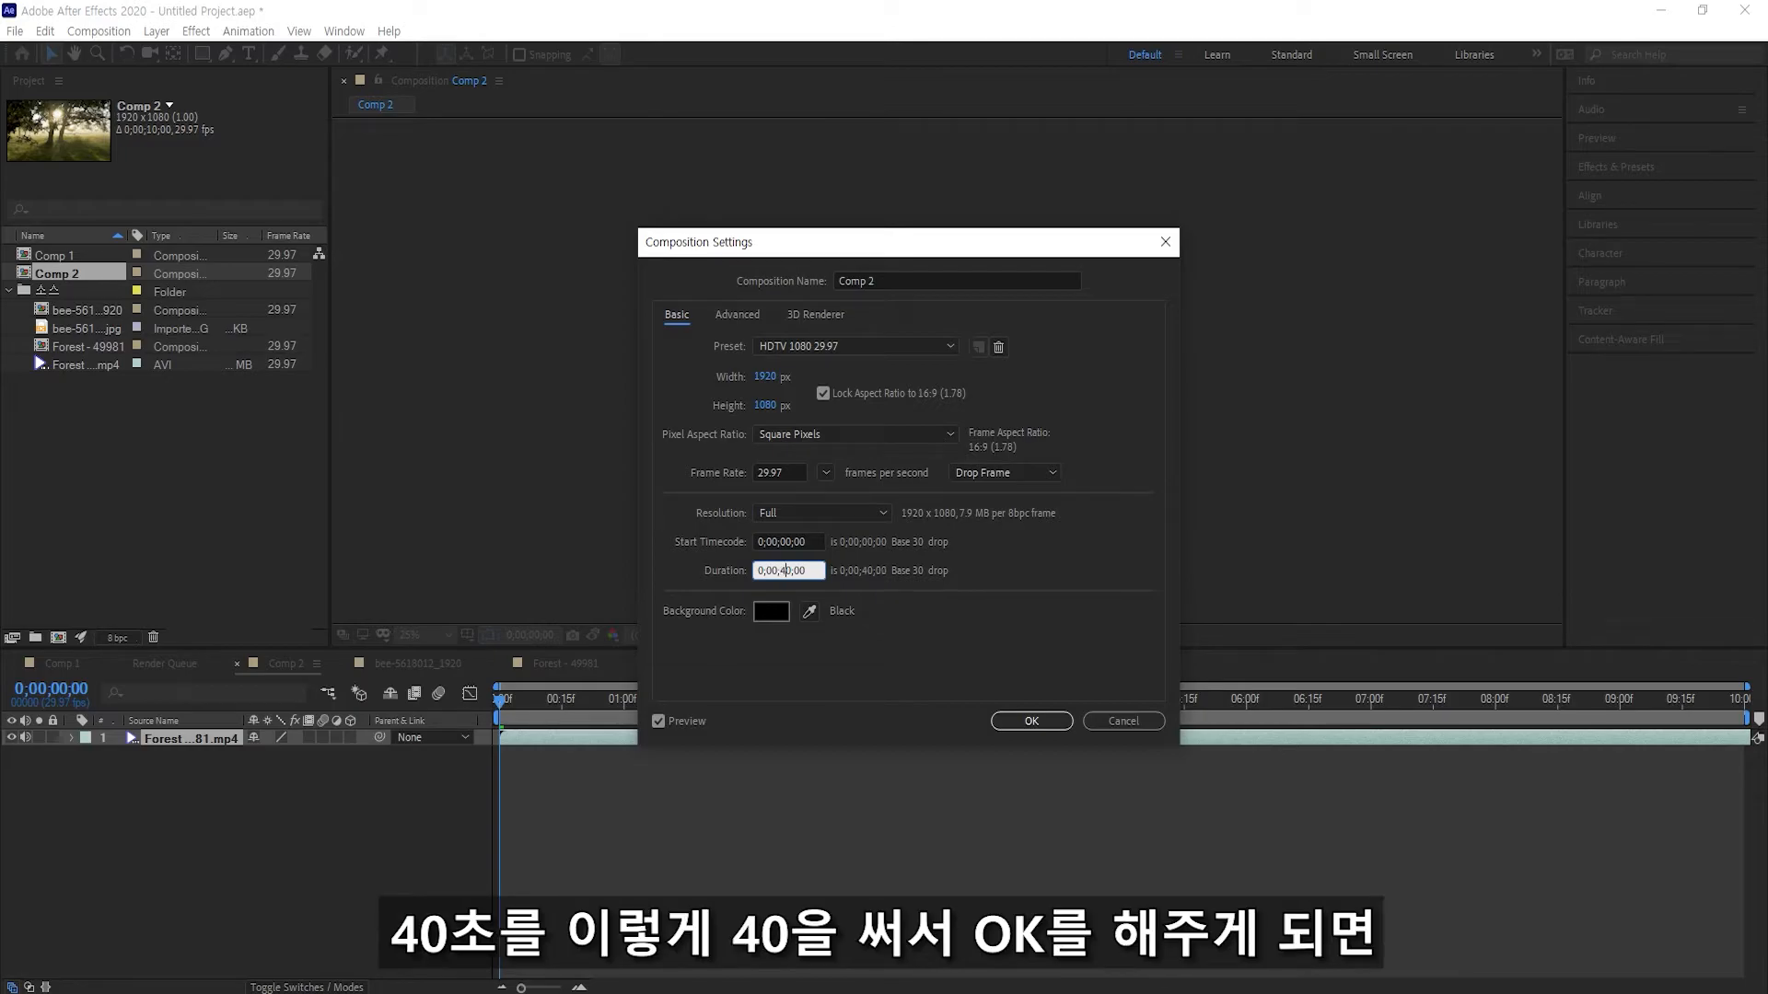
pyautogui.click(1033, 722)
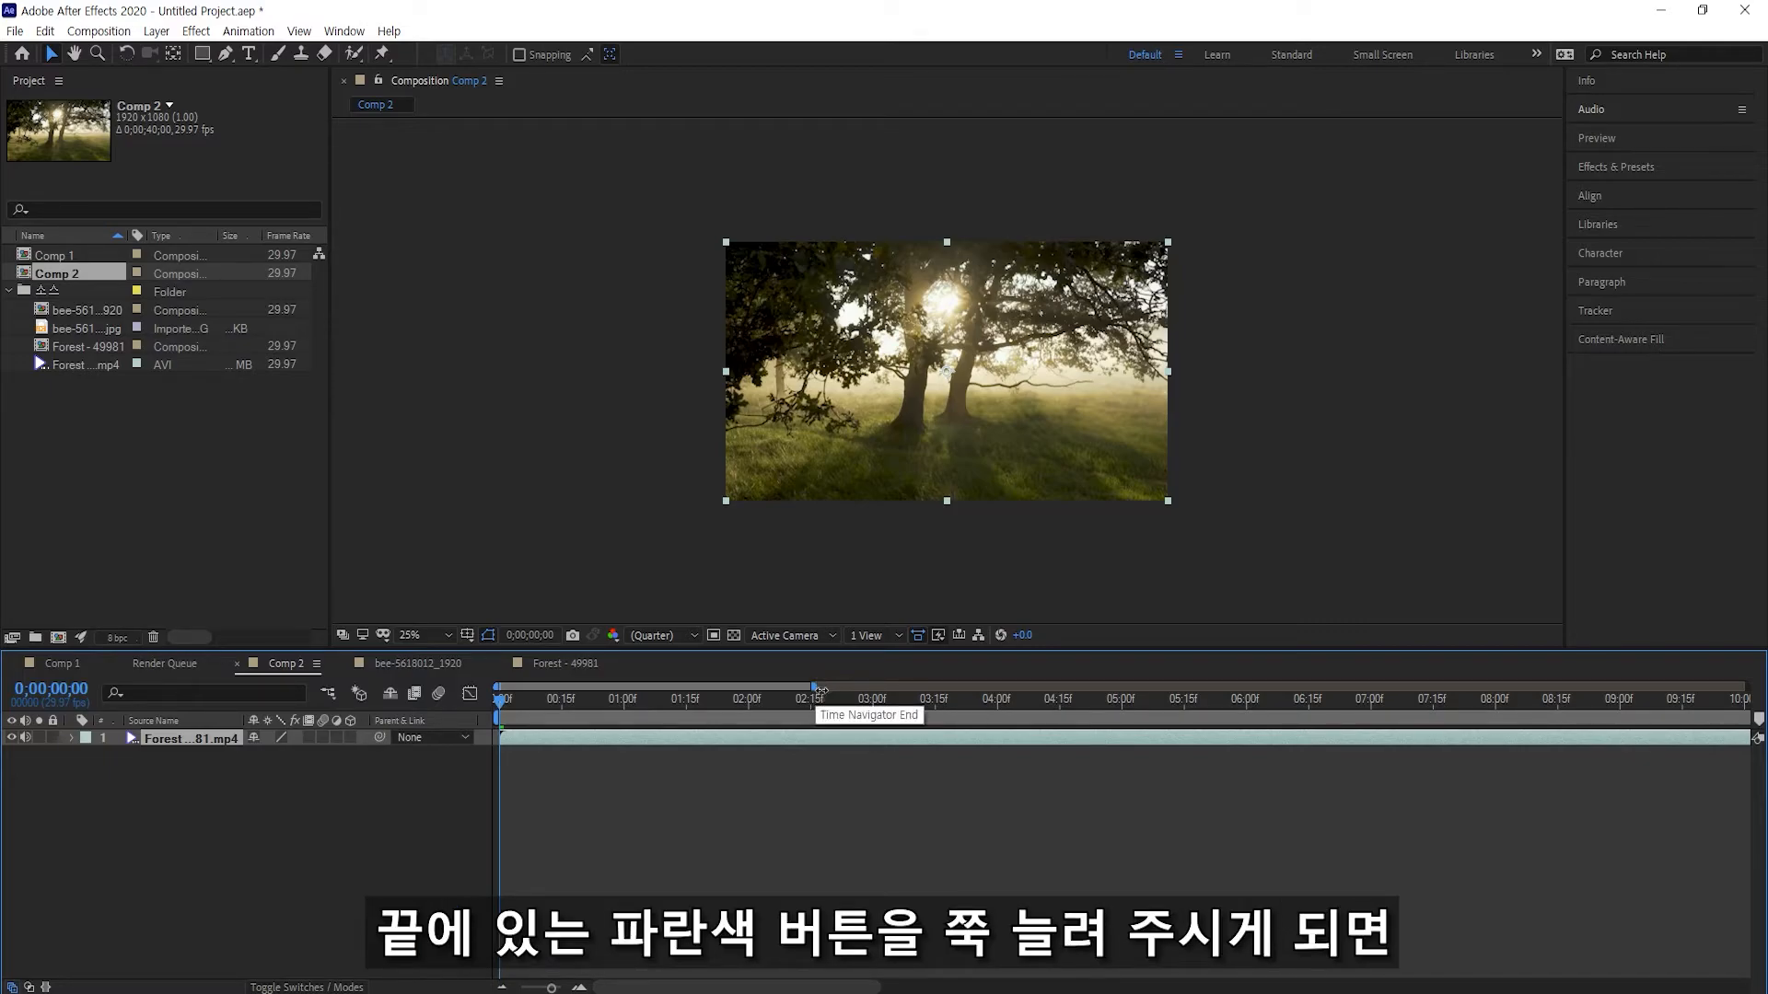
# Widen and narrow Comp 2's visible time range, ending on the full 40 seconds, and check the duration in the composition settings
pyautogui.moveTo(820, 689); pyautogui.dragTo(1764, 674)
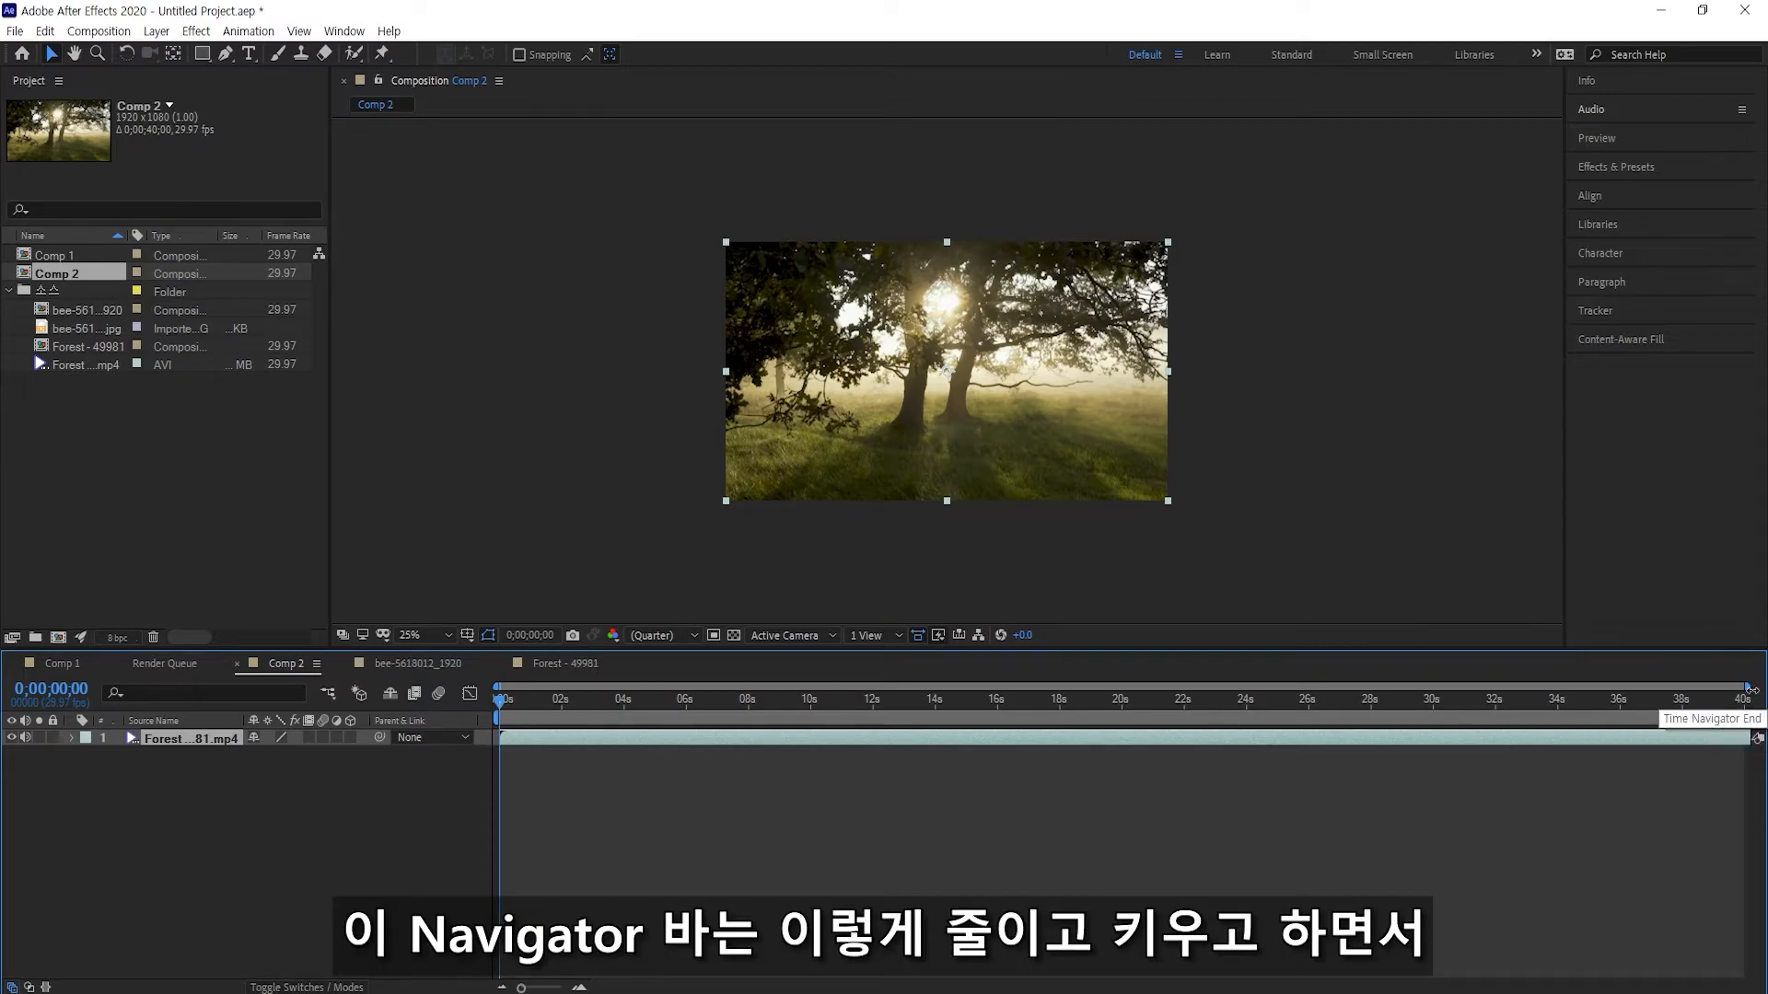
pyautogui.moveTo(1753, 690); pyautogui.dragTo(705, 688)
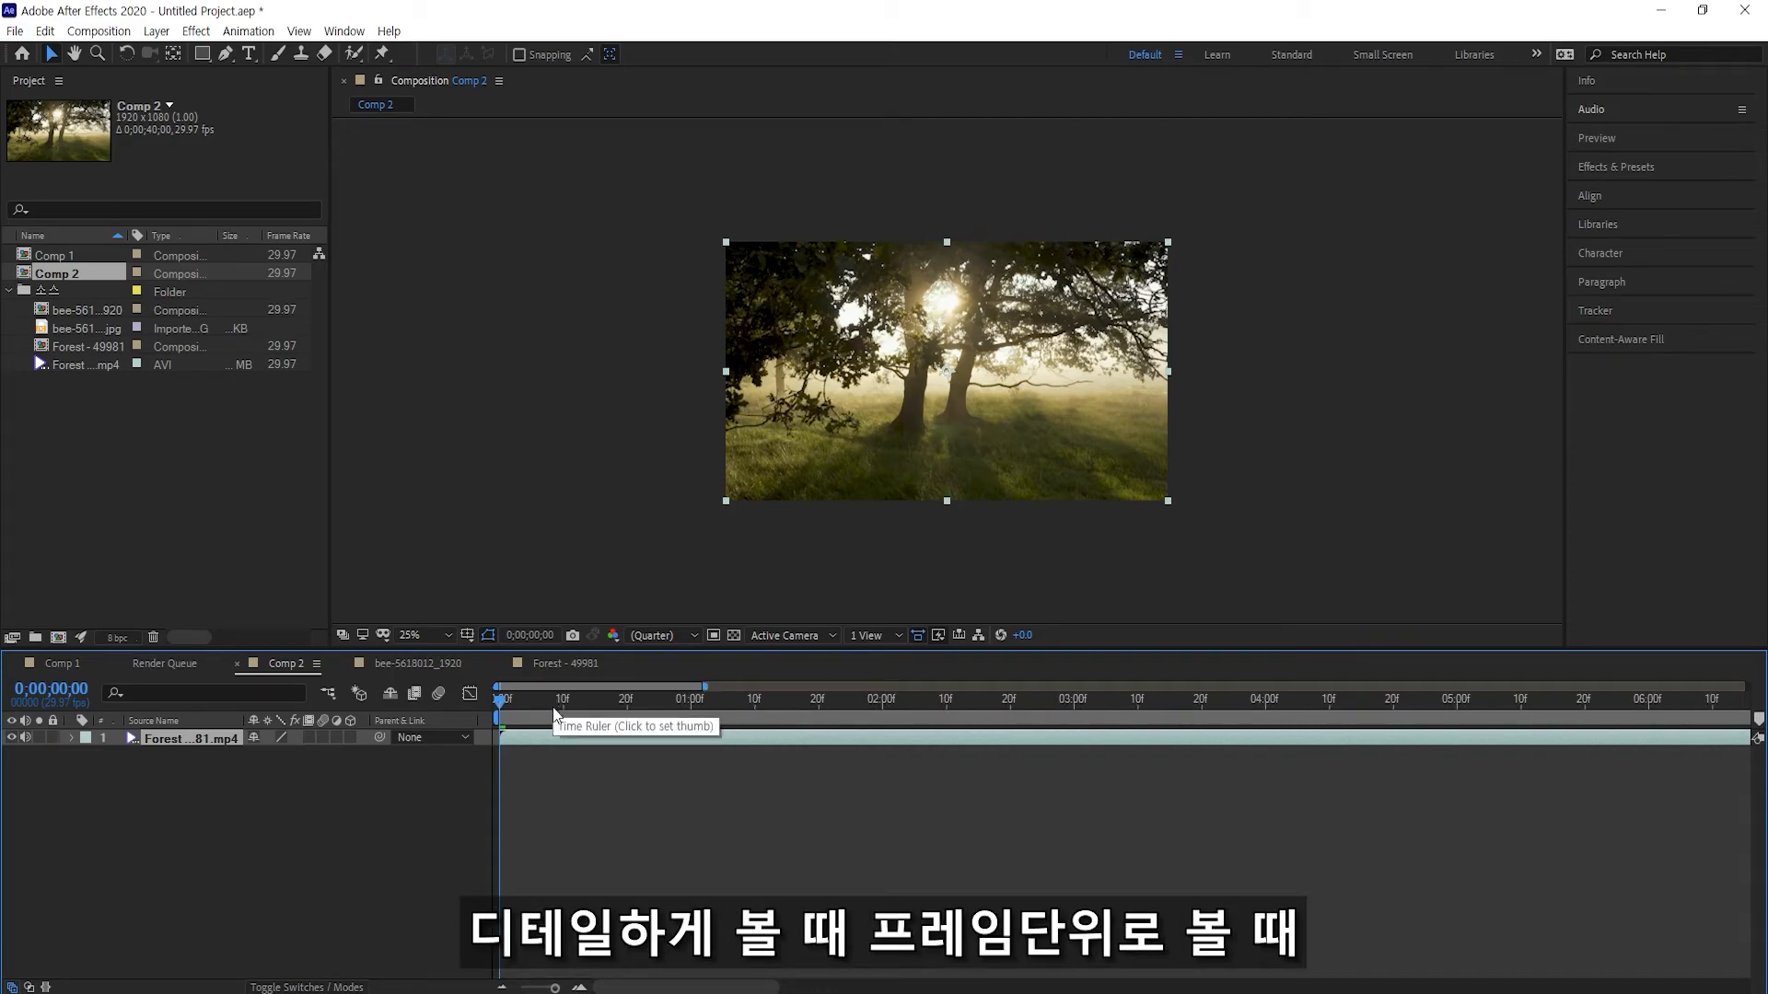
pyautogui.moveTo(710, 686); pyautogui.dragTo(1750, 686)
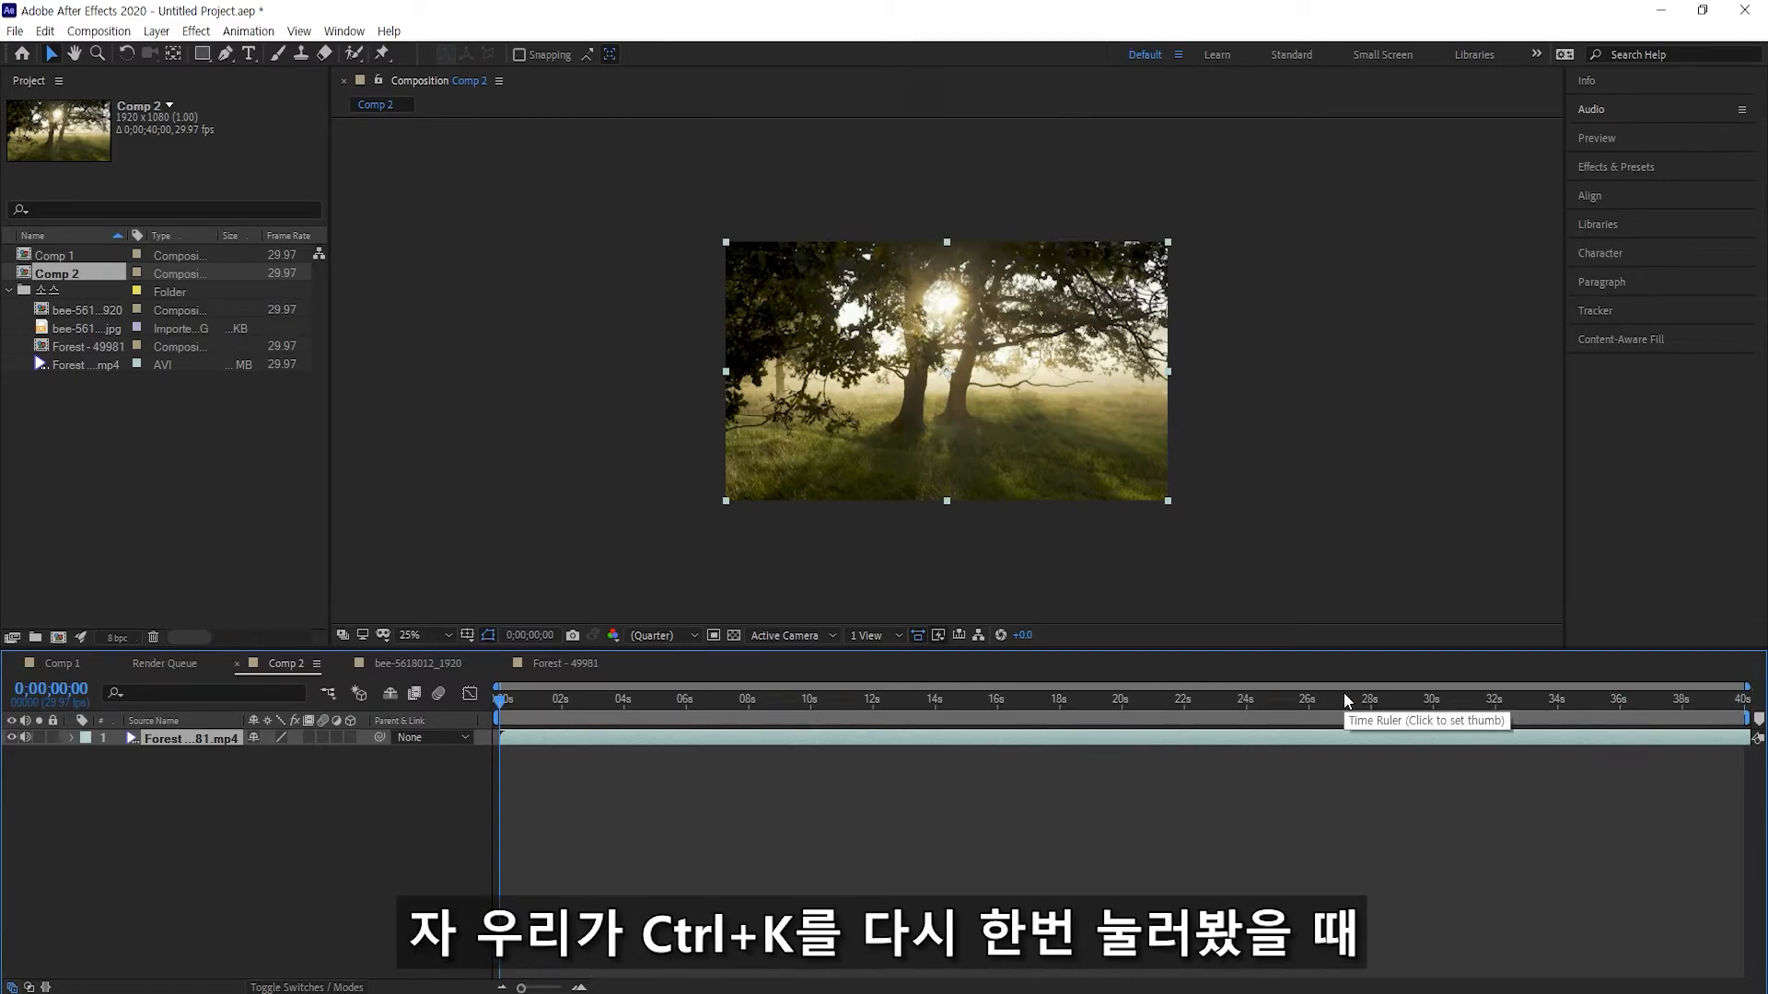
pyautogui.hotkey('ctrl', 'k')
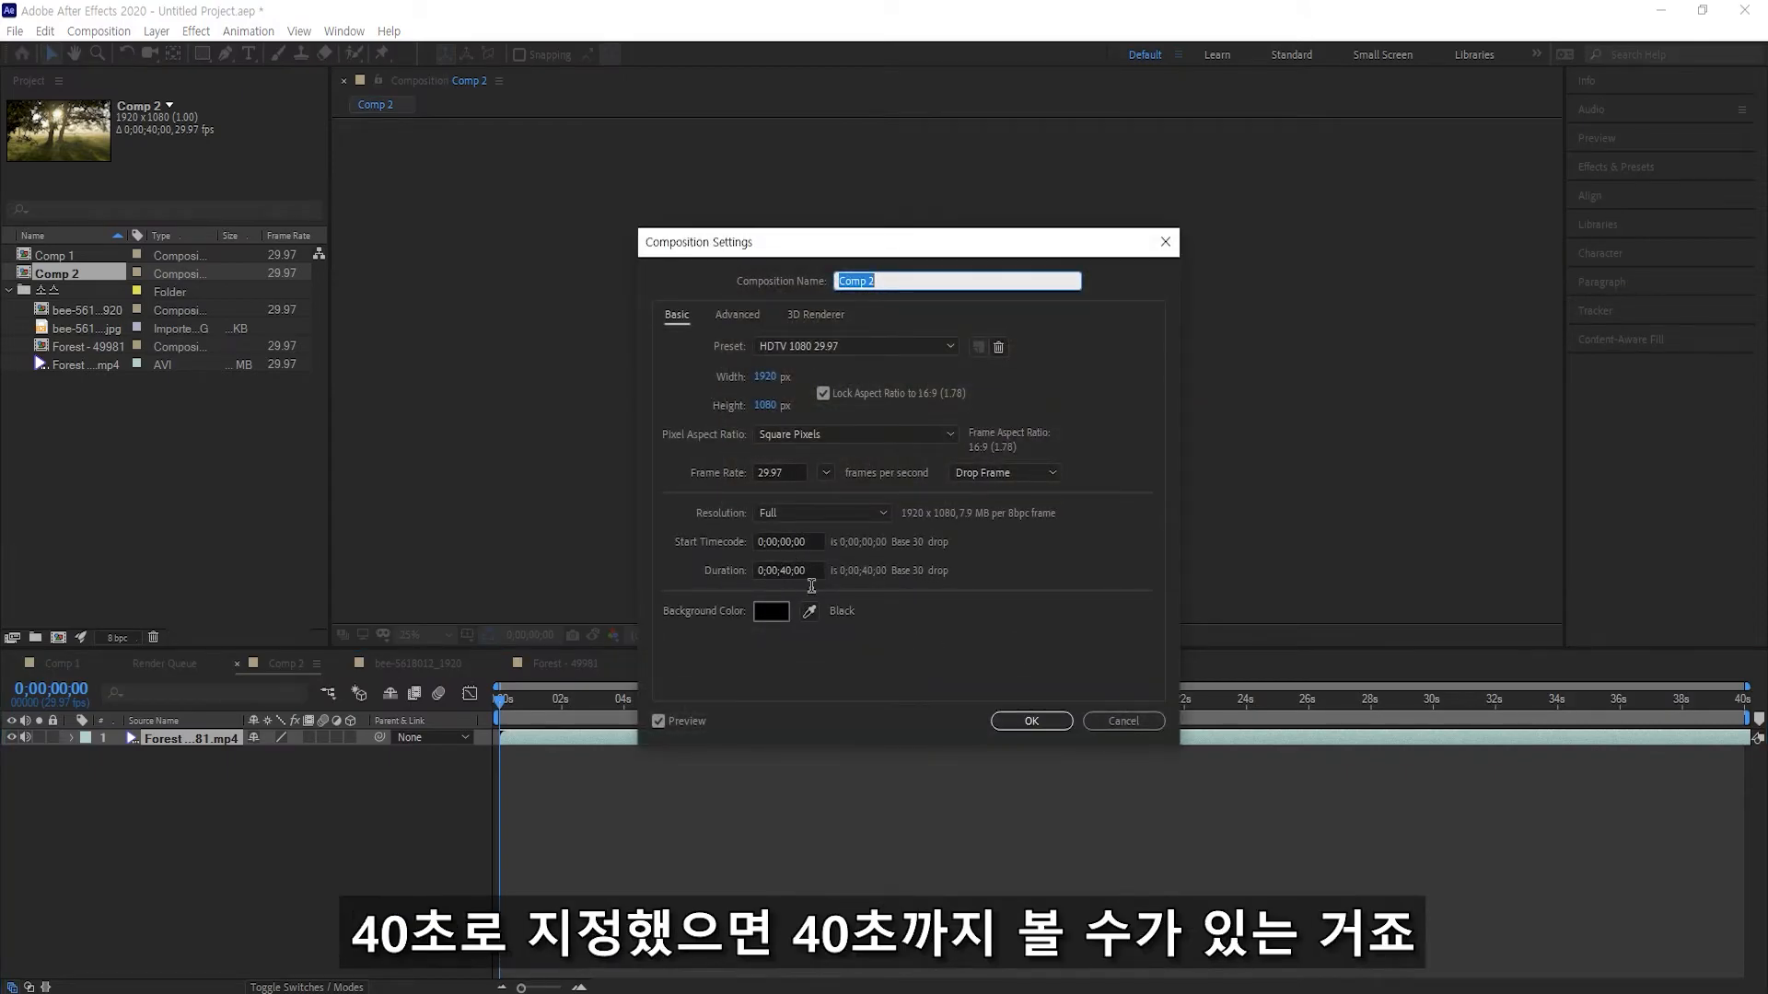
pyautogui.click(1031, 721)
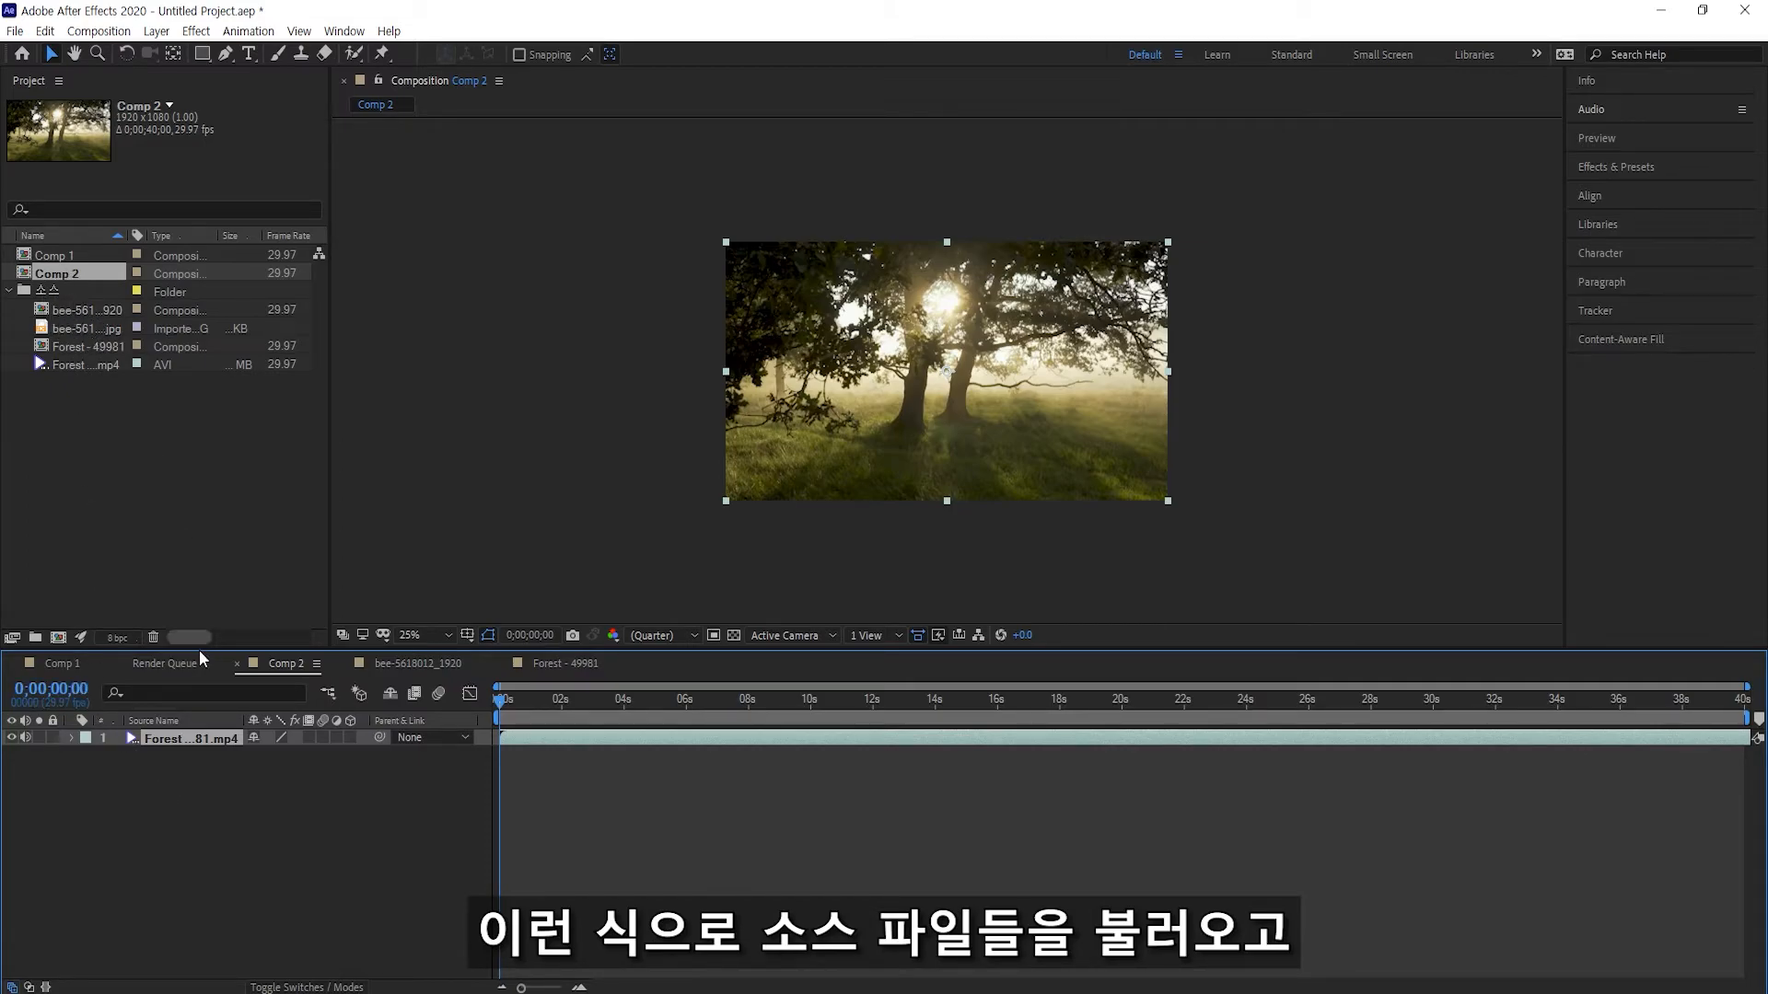
# Review the timelines of Comp 1, Comp 2, the bee composition and the Forest - 49981 composition in turn
pyautogui.click(61, 661)
pyautogui.click(284, 664)
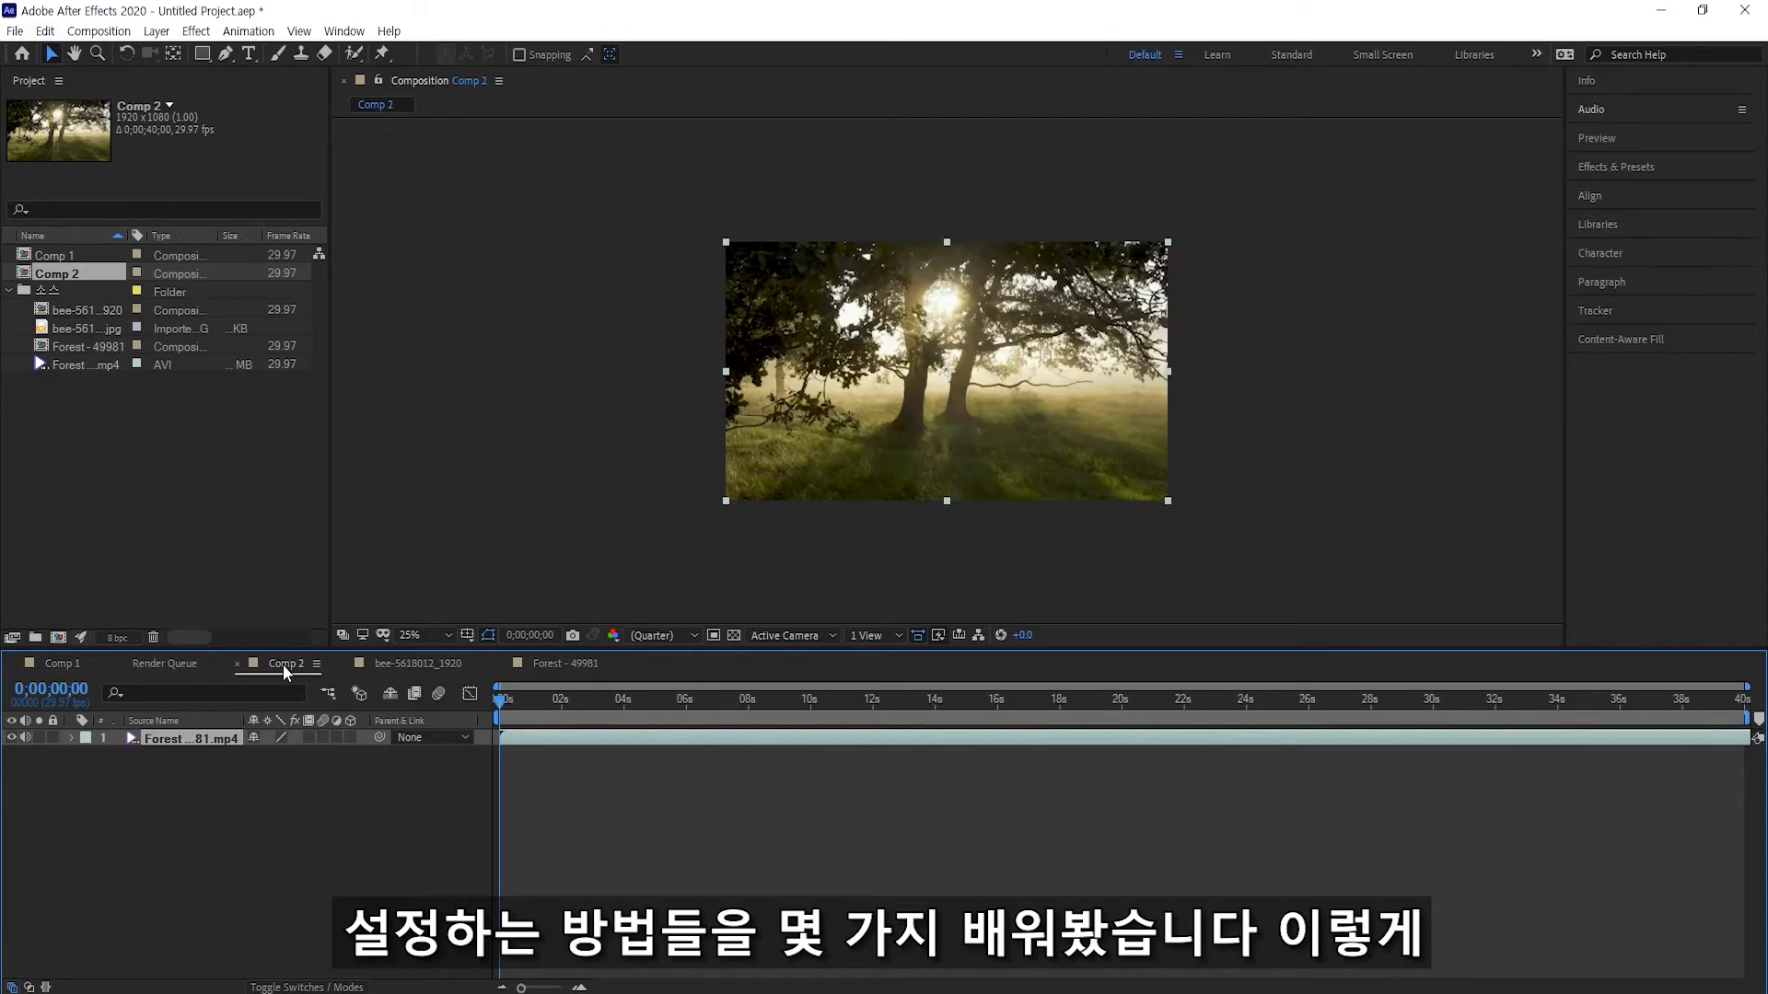
pyautogui.click(418, 661)
pyautogui.click(554, 663)
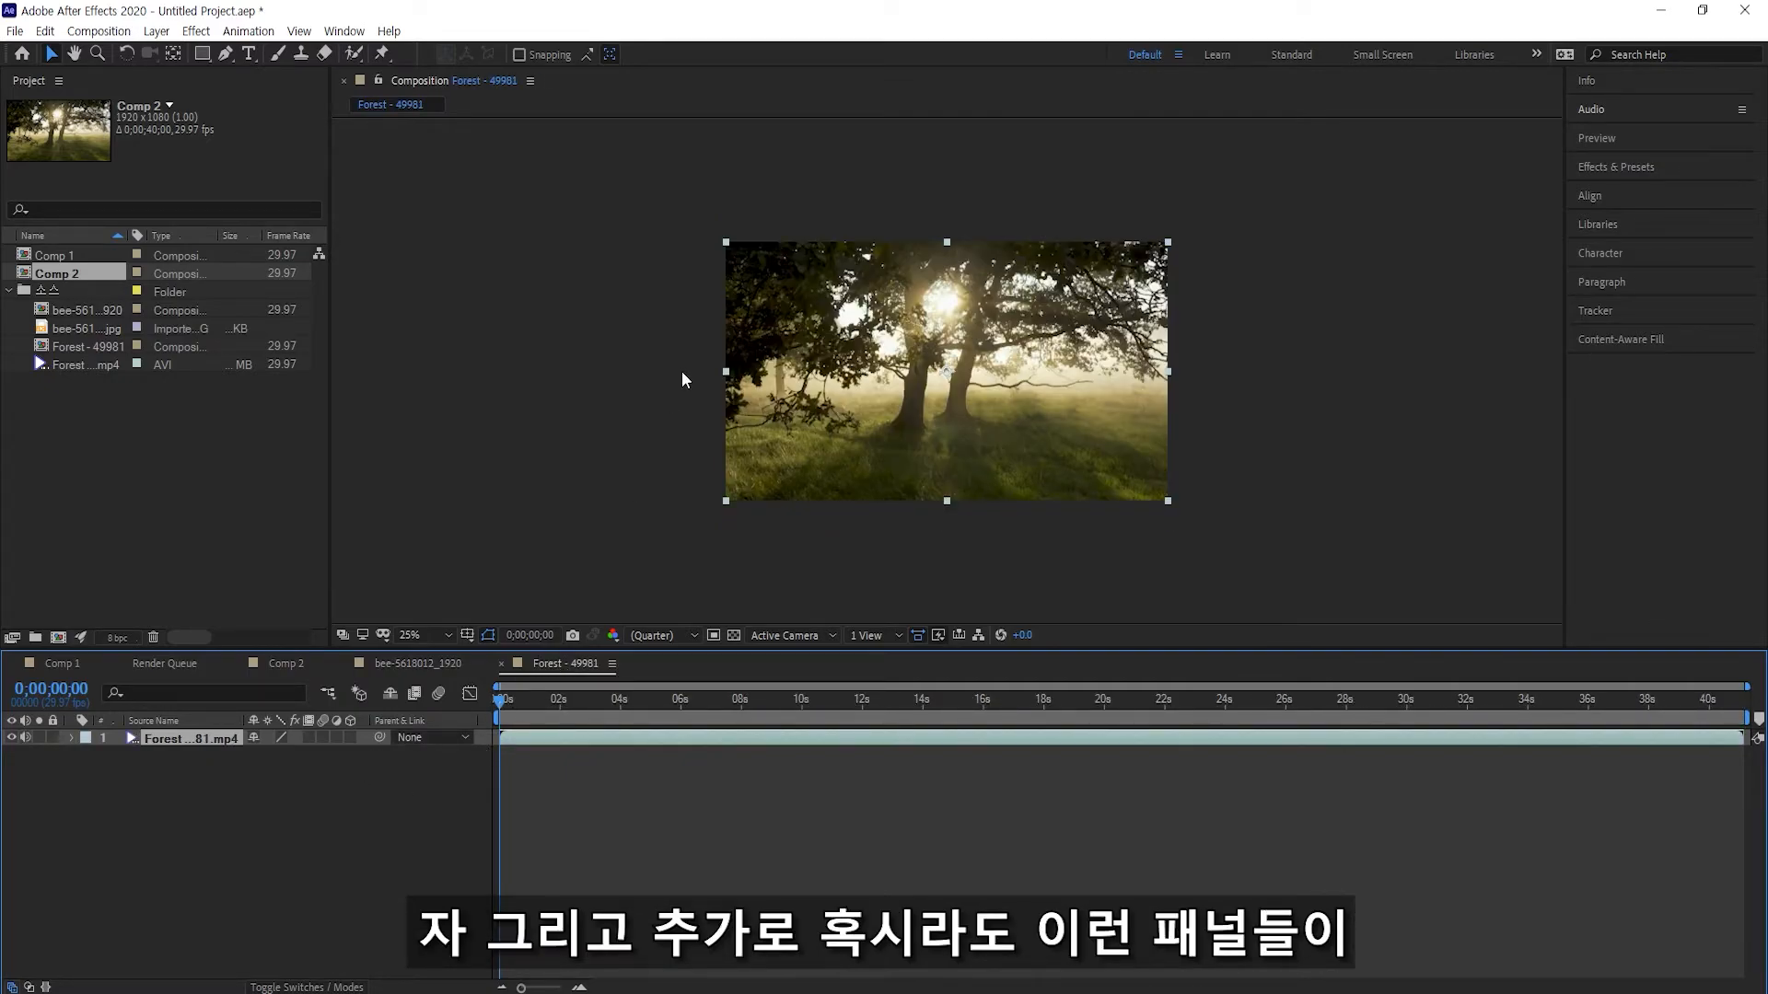
# Close the Composition panel and restore the layout by resetting the Default workspace to its saved layout
pyautogui.click(345, 81)
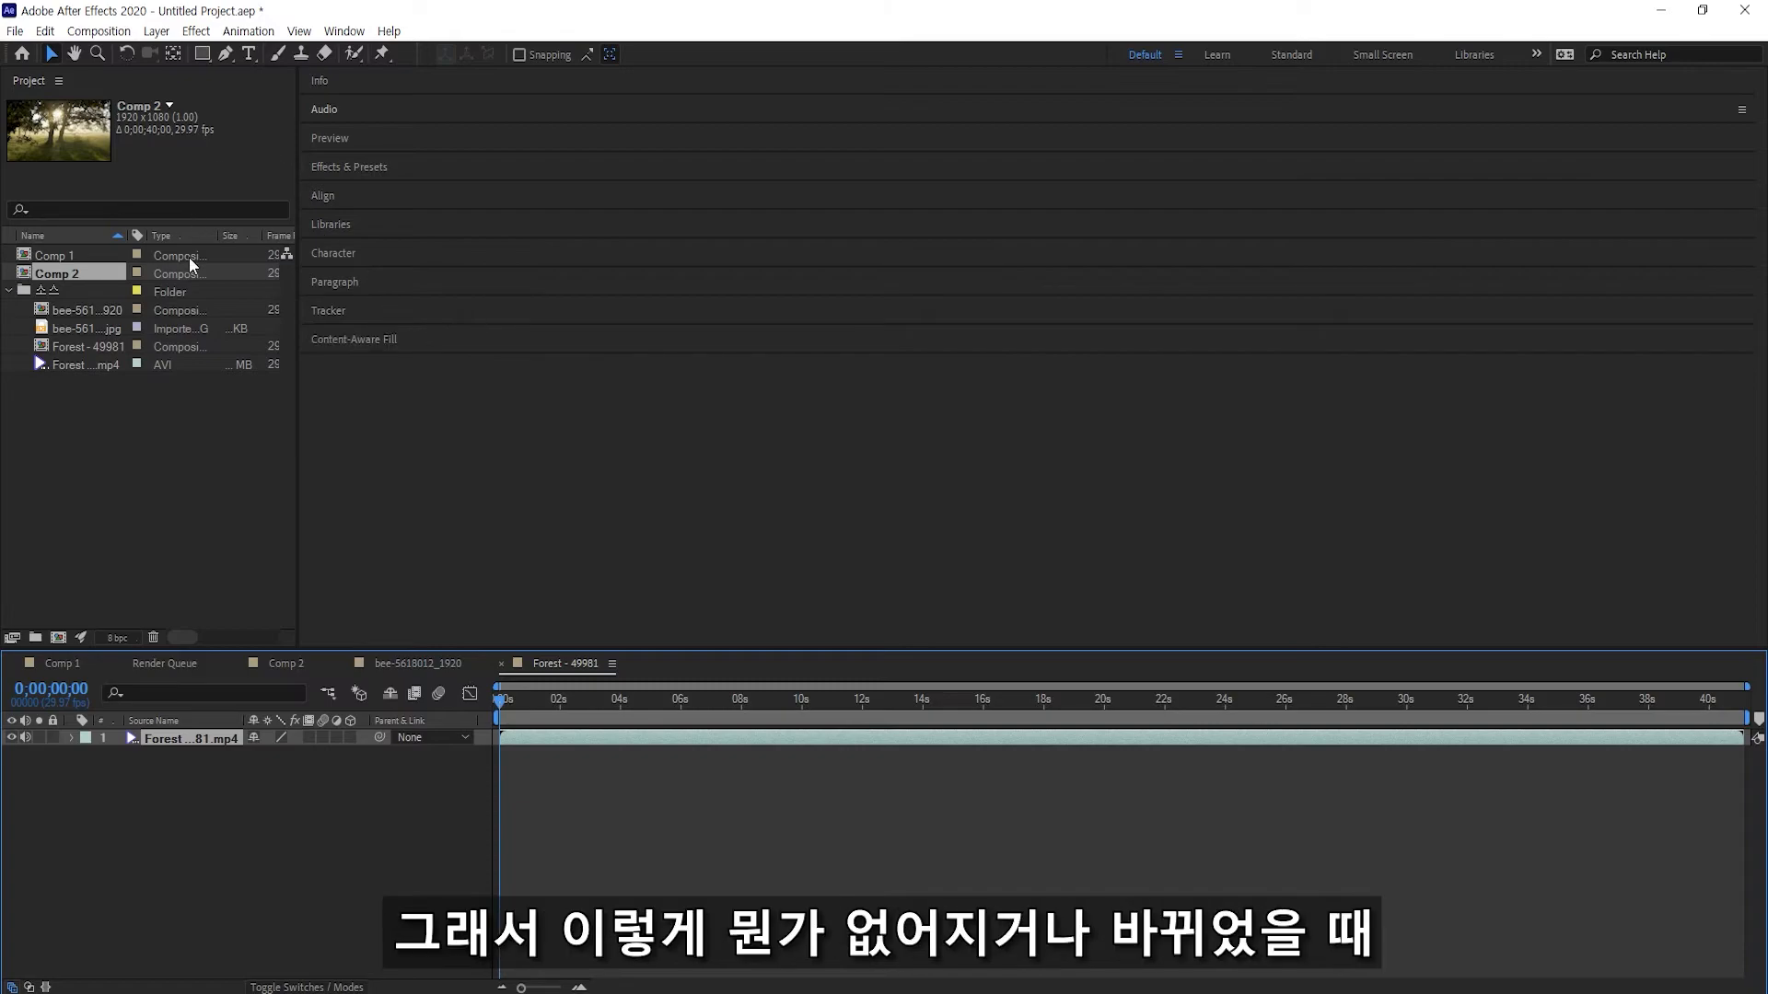
pyautogui.click(347, 37)
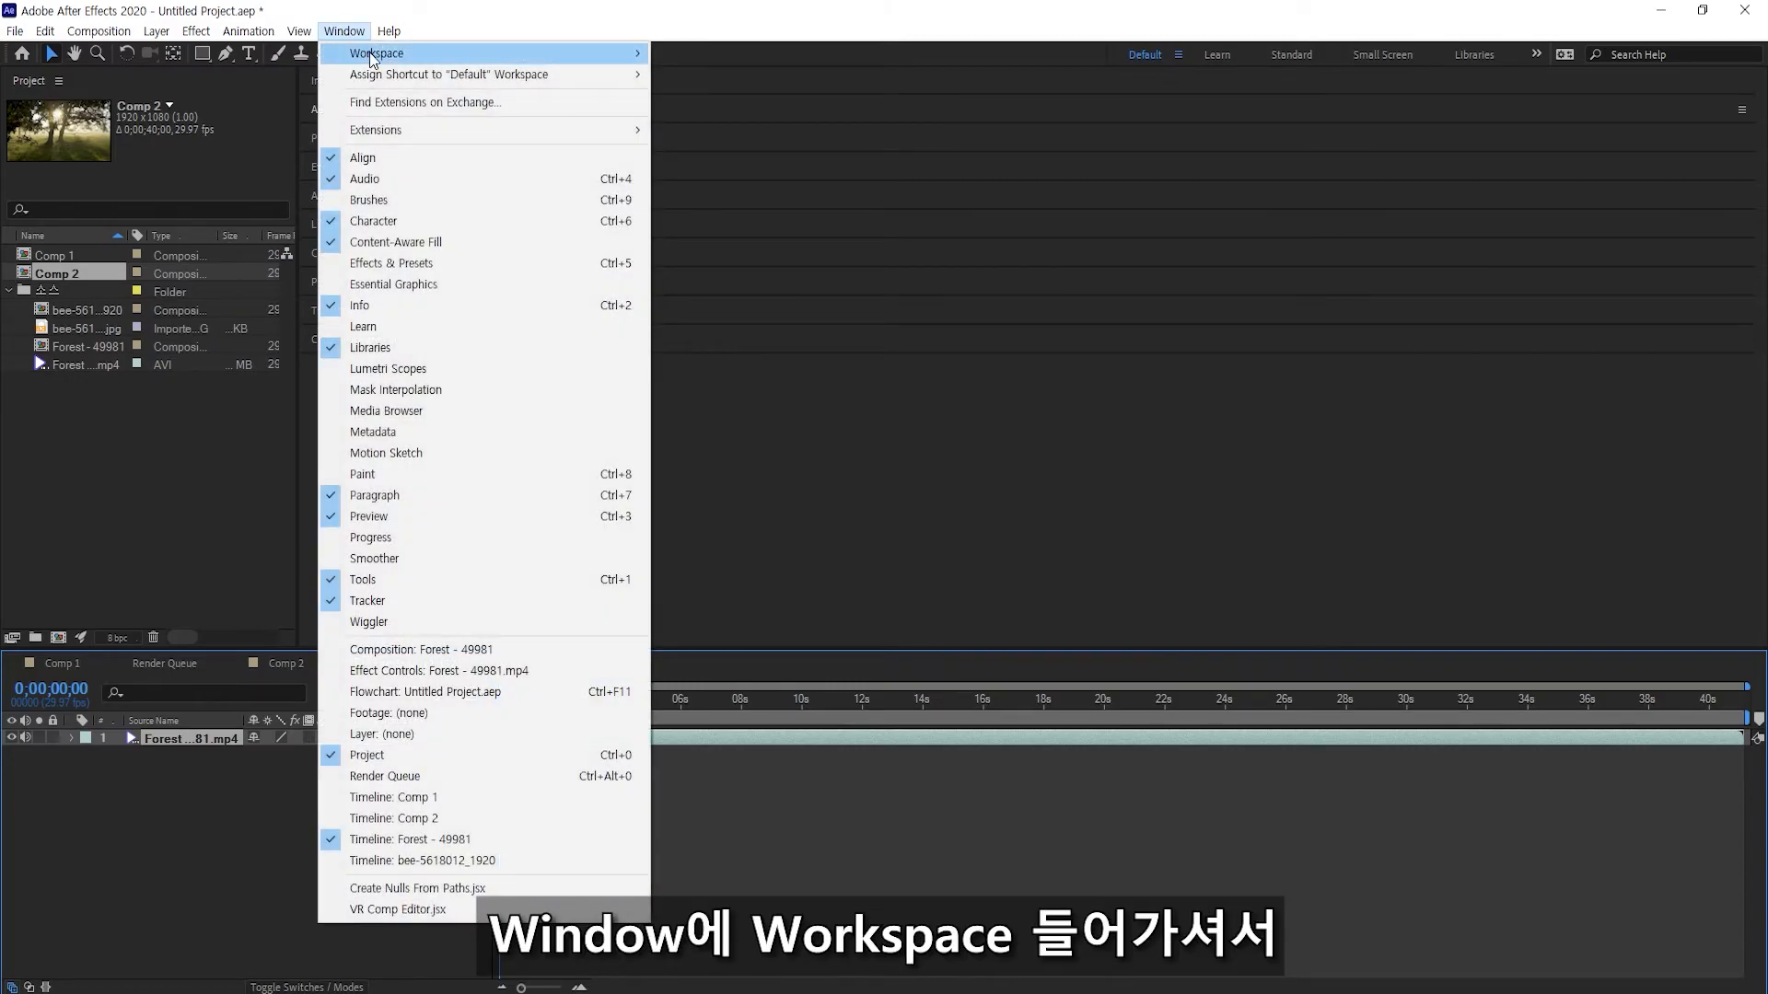
pyautogui.moveTo(393, 57)
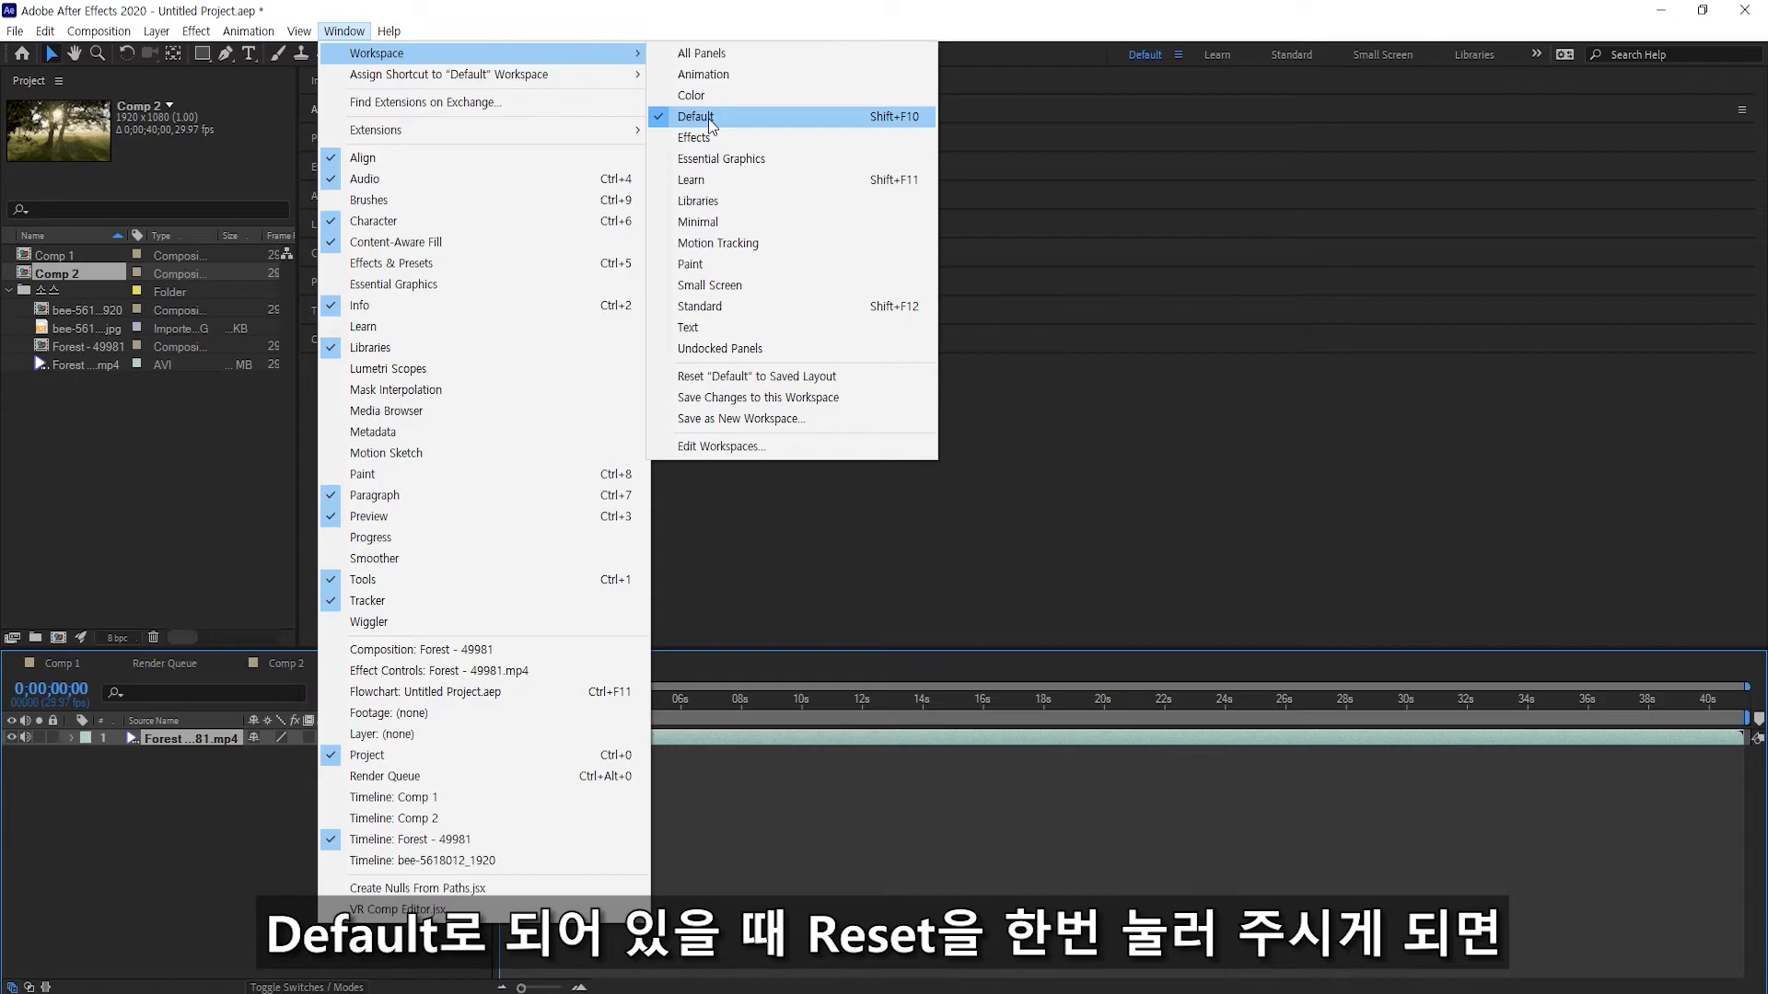
pyautogui.click(707, 383)
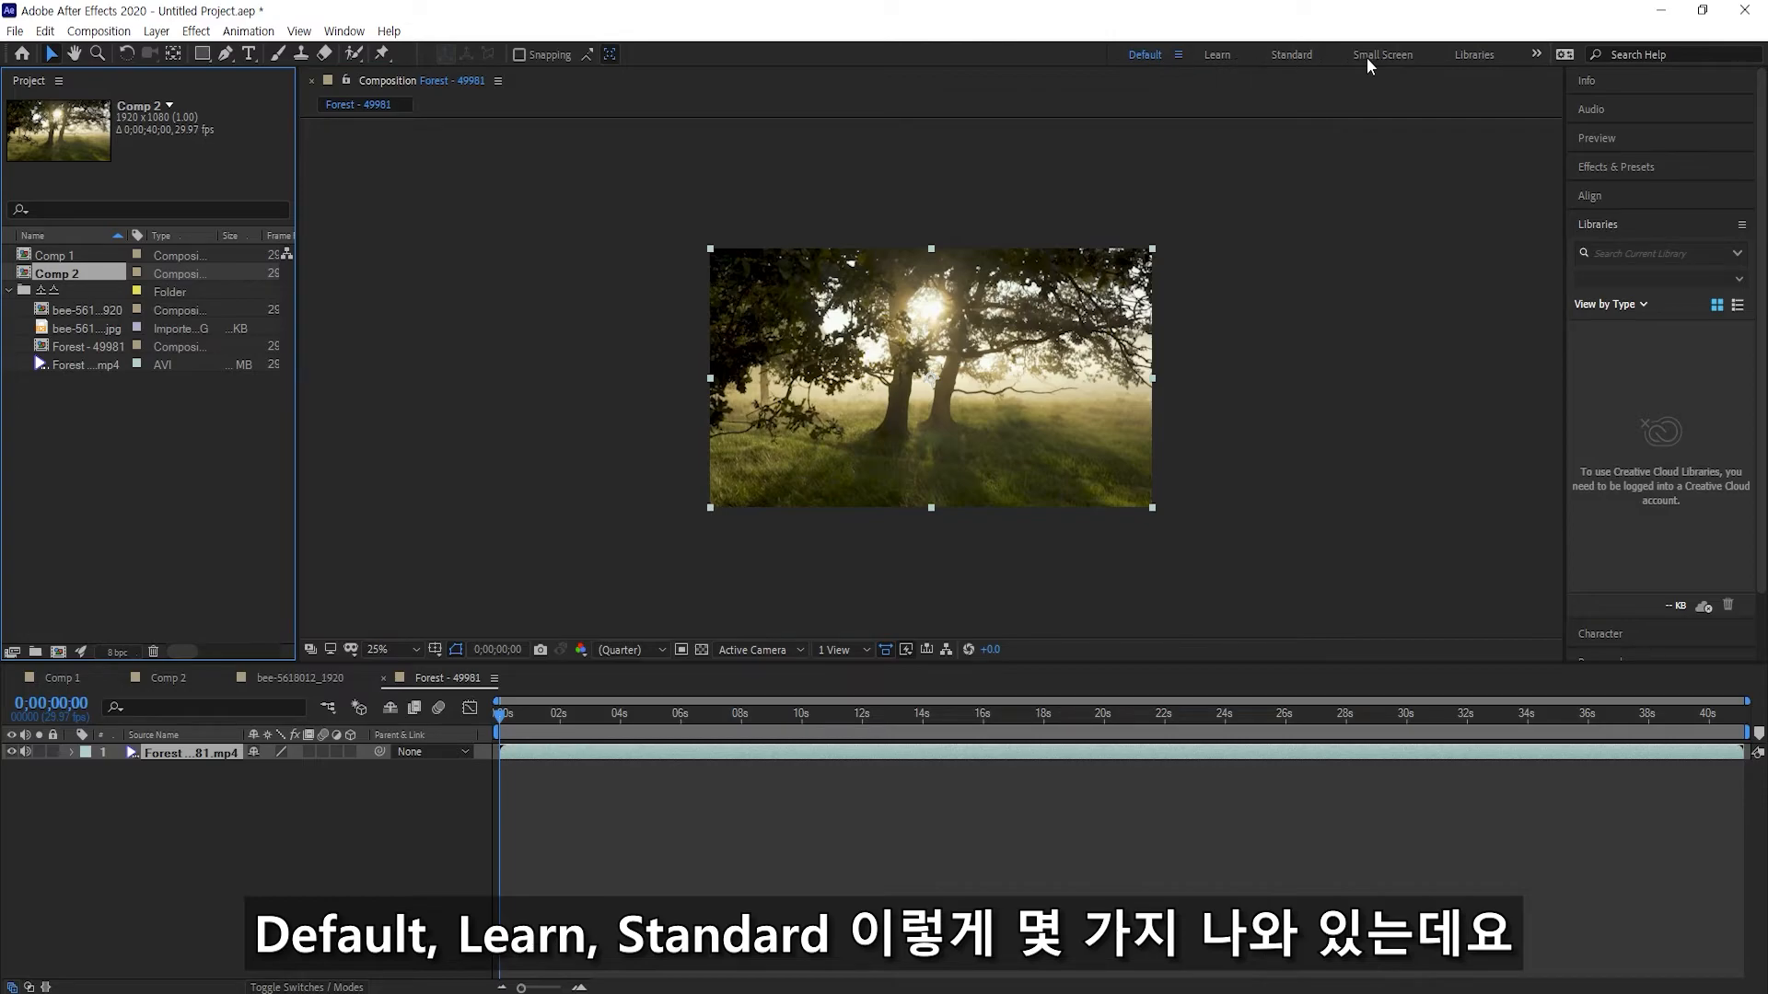
# Try the Standard workspace and return to the Default workspace
pyautogui.click(1294, 54)
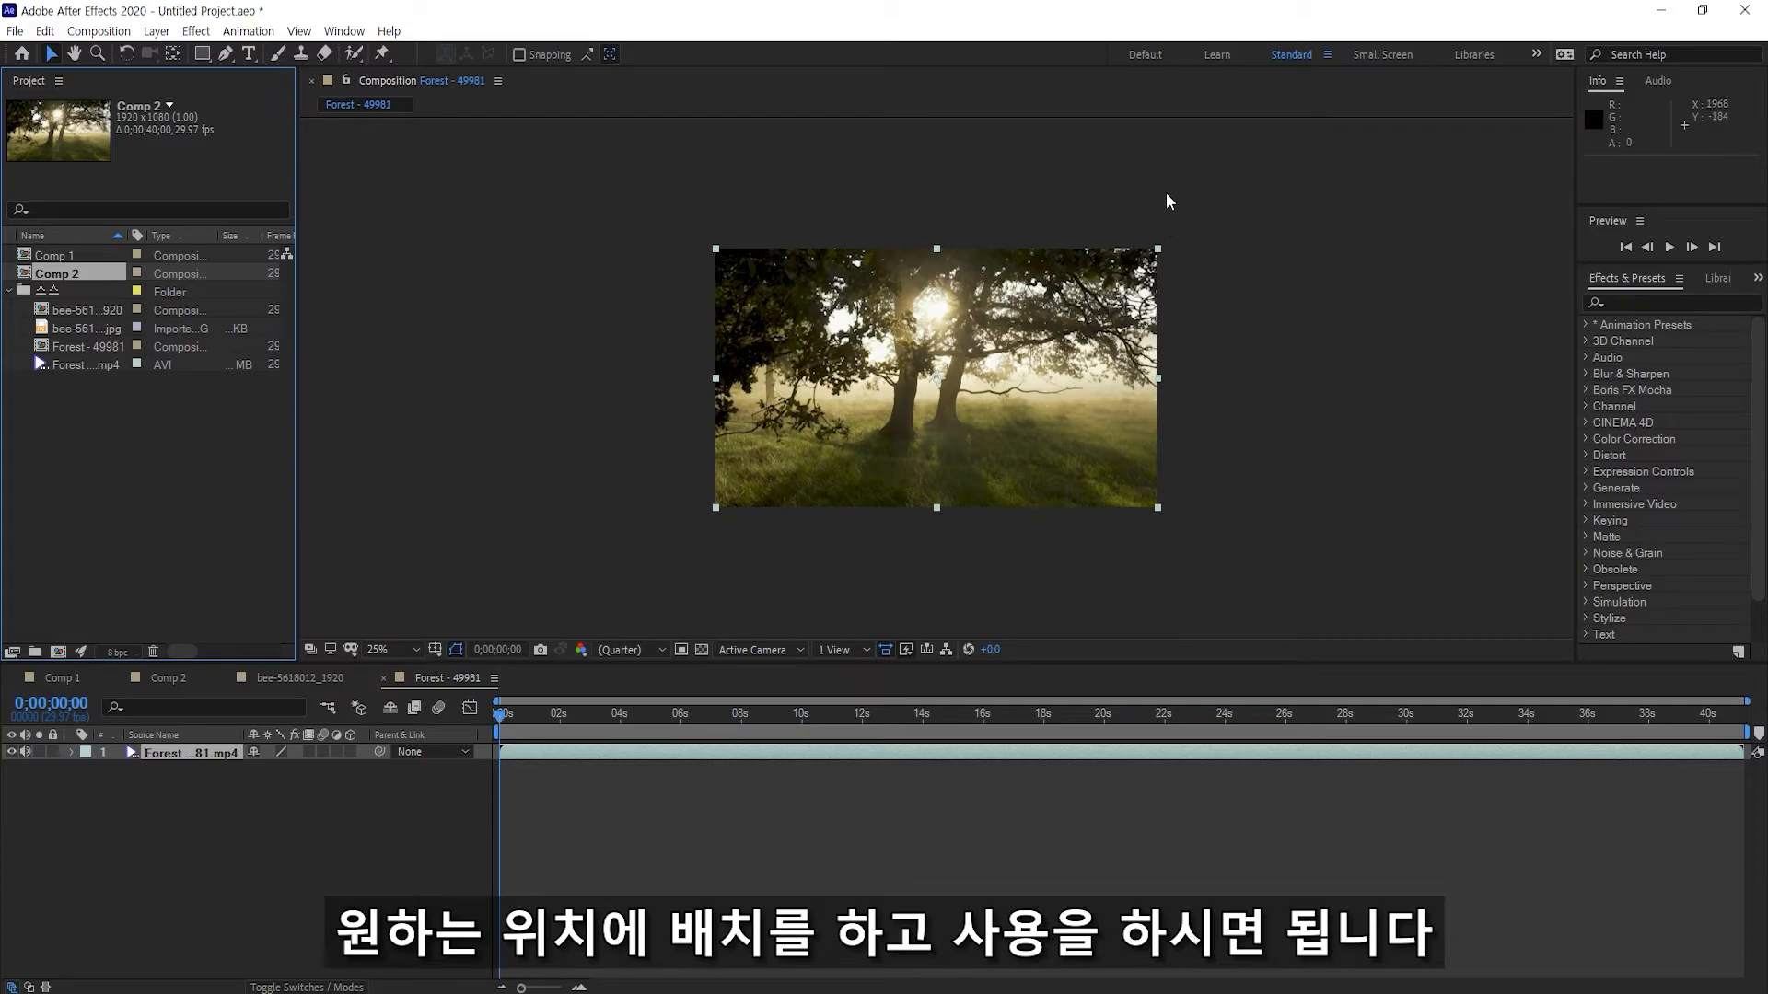
pyautogui.click(1147, 57)
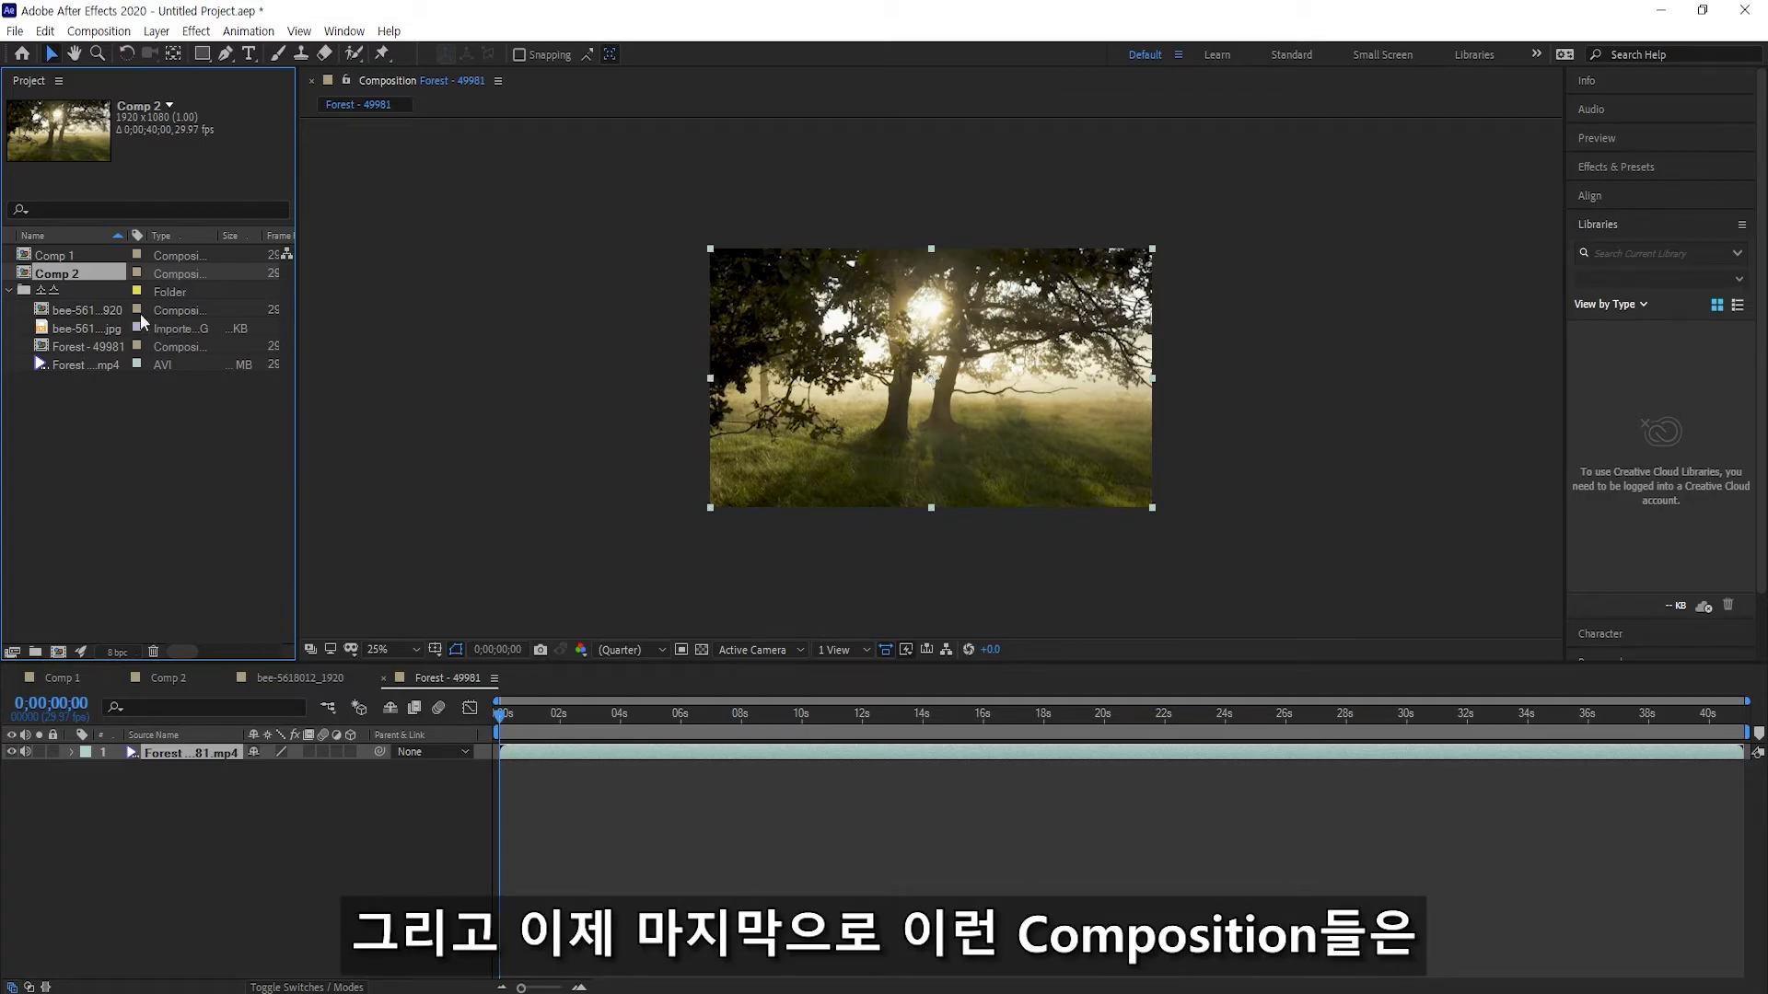
# Collapse the source folder and close the Forest - 49981, bee-5618012_1920 and Comp 2 timelines, leaving only Comp 1 open
pyautogui.click(10, 290)
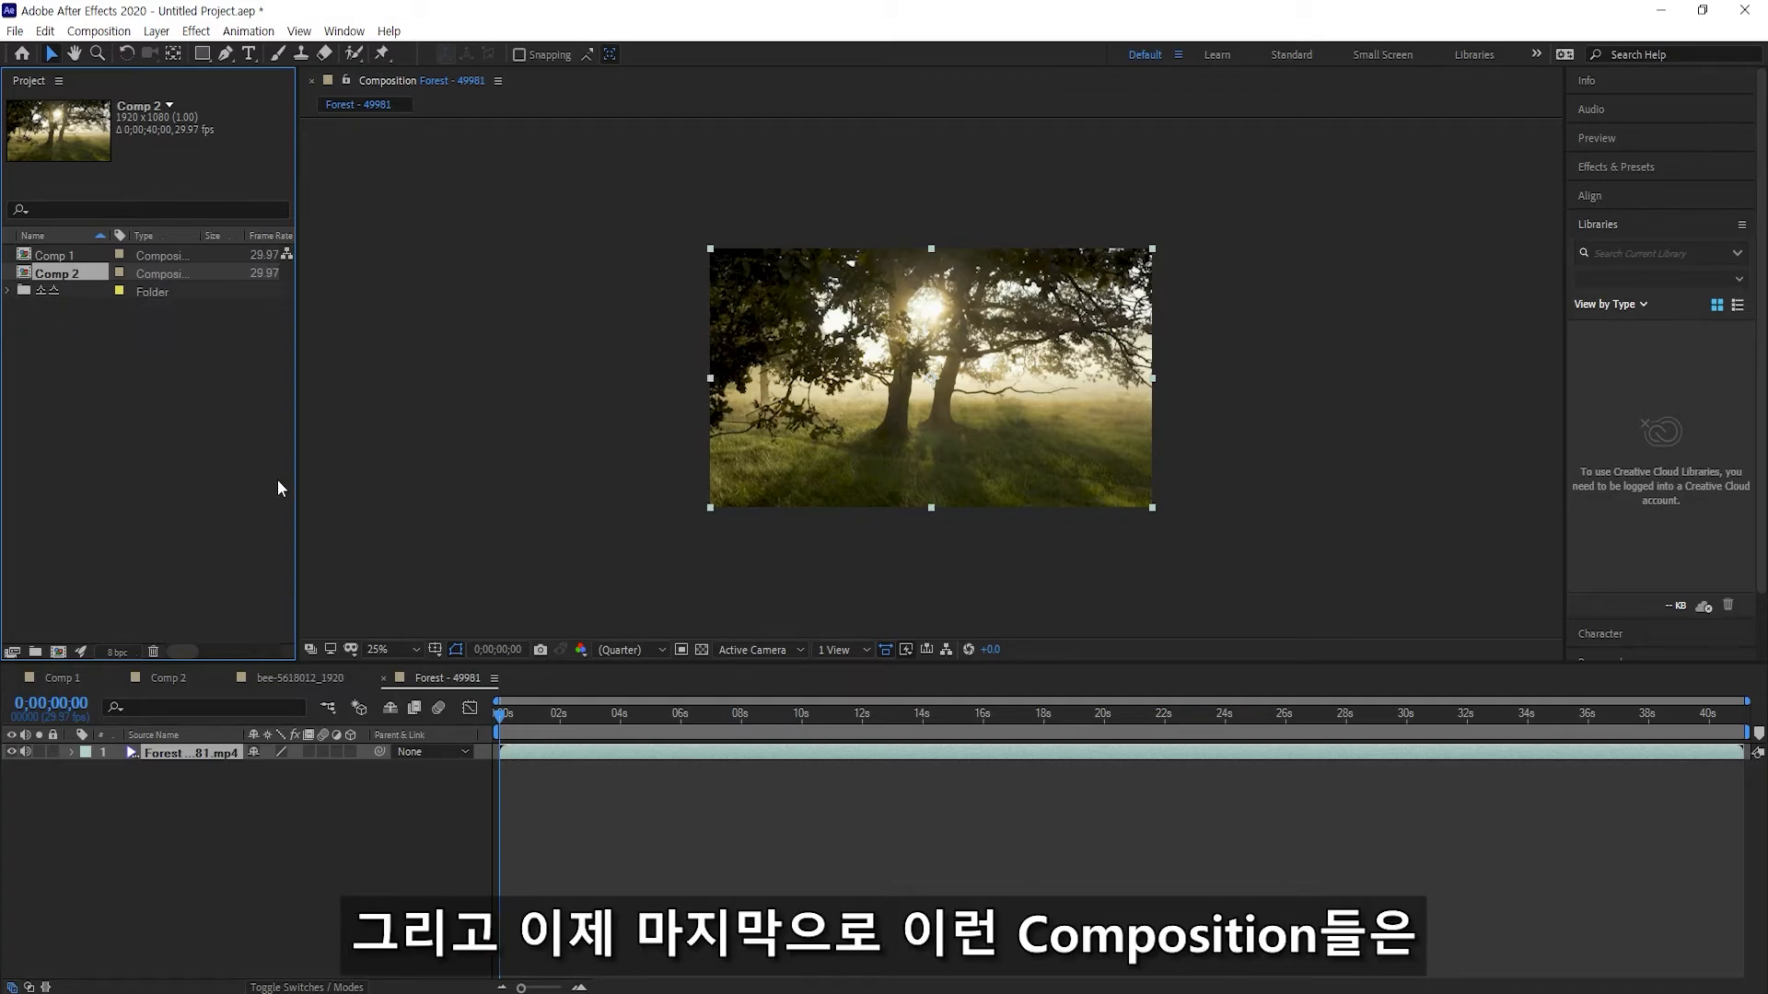
pyautogui.click(383, 679)
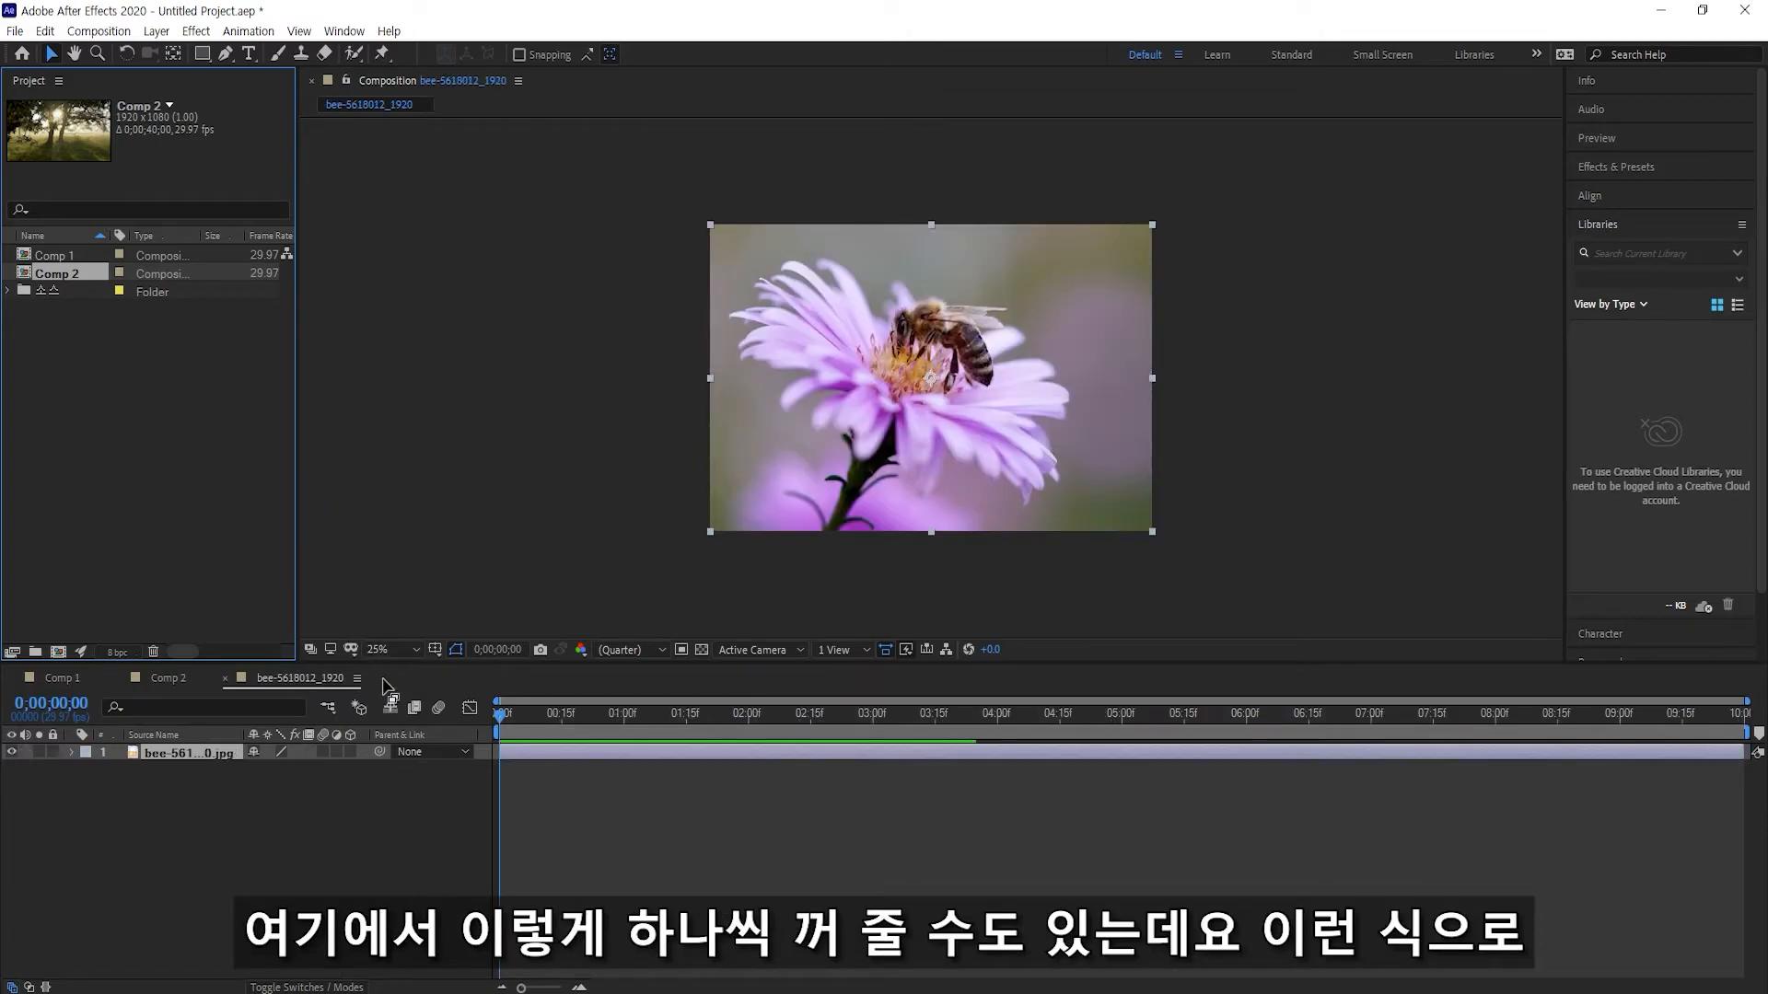
pyautogui.click(225, 678)
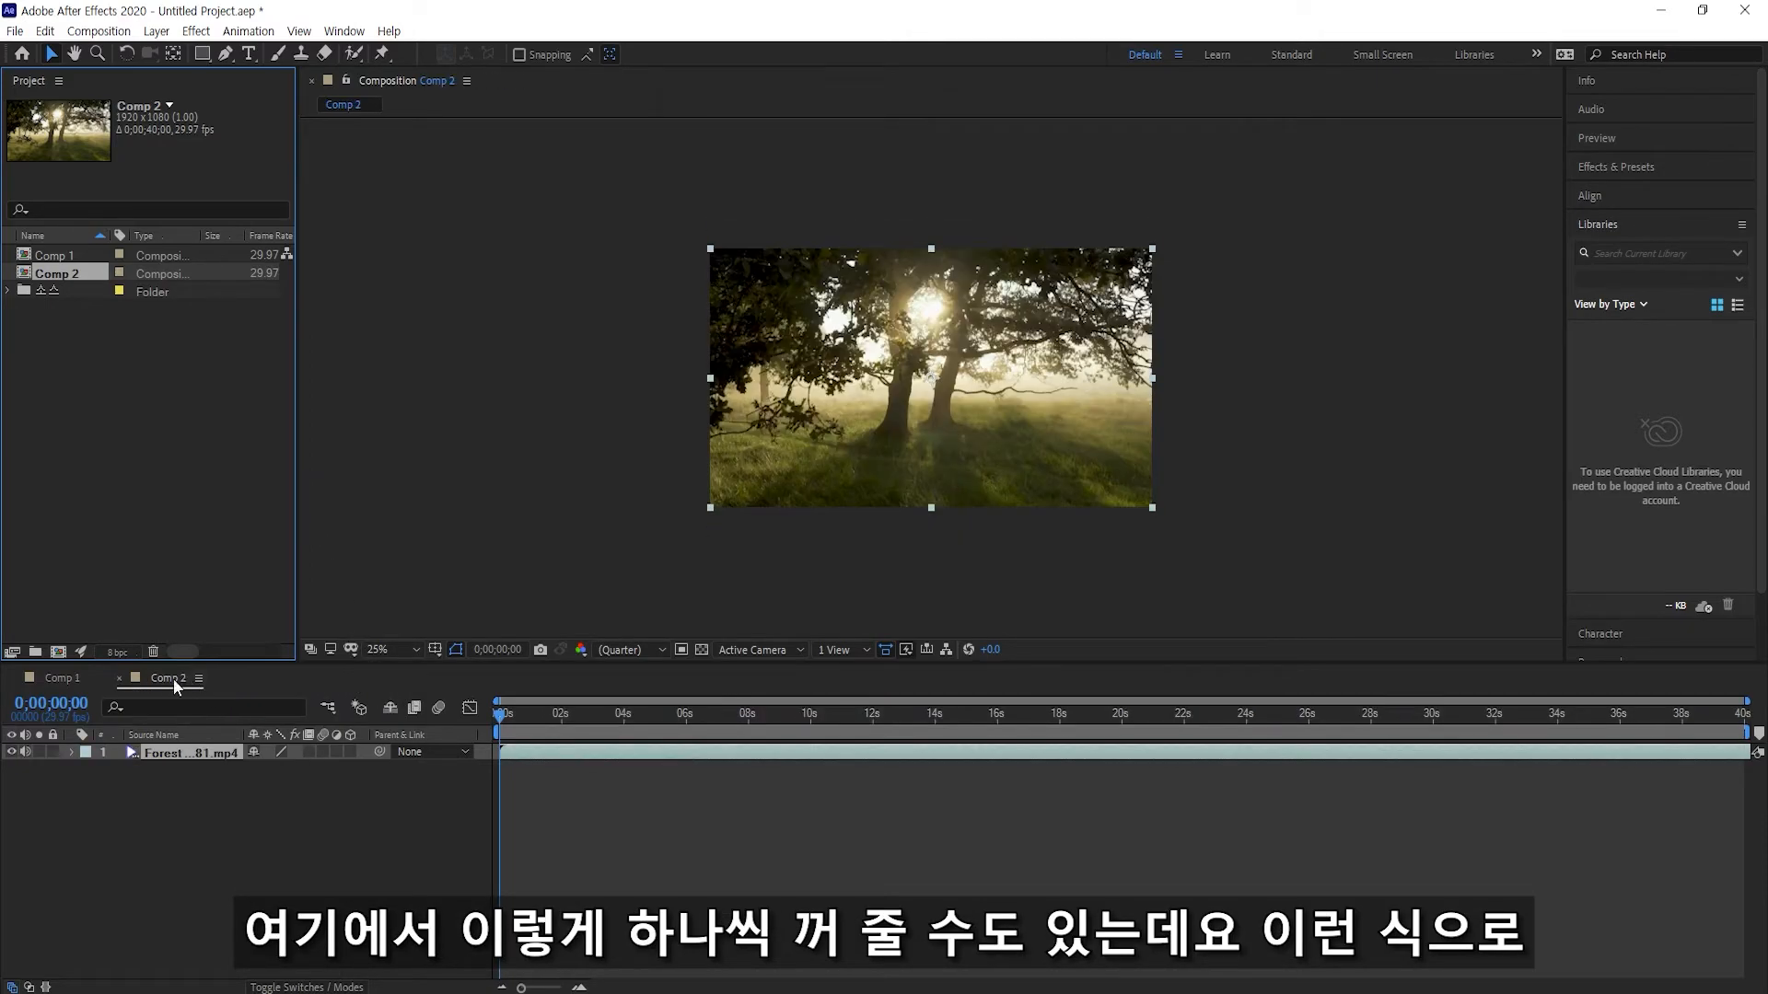
pyautogui.click(120, 679)
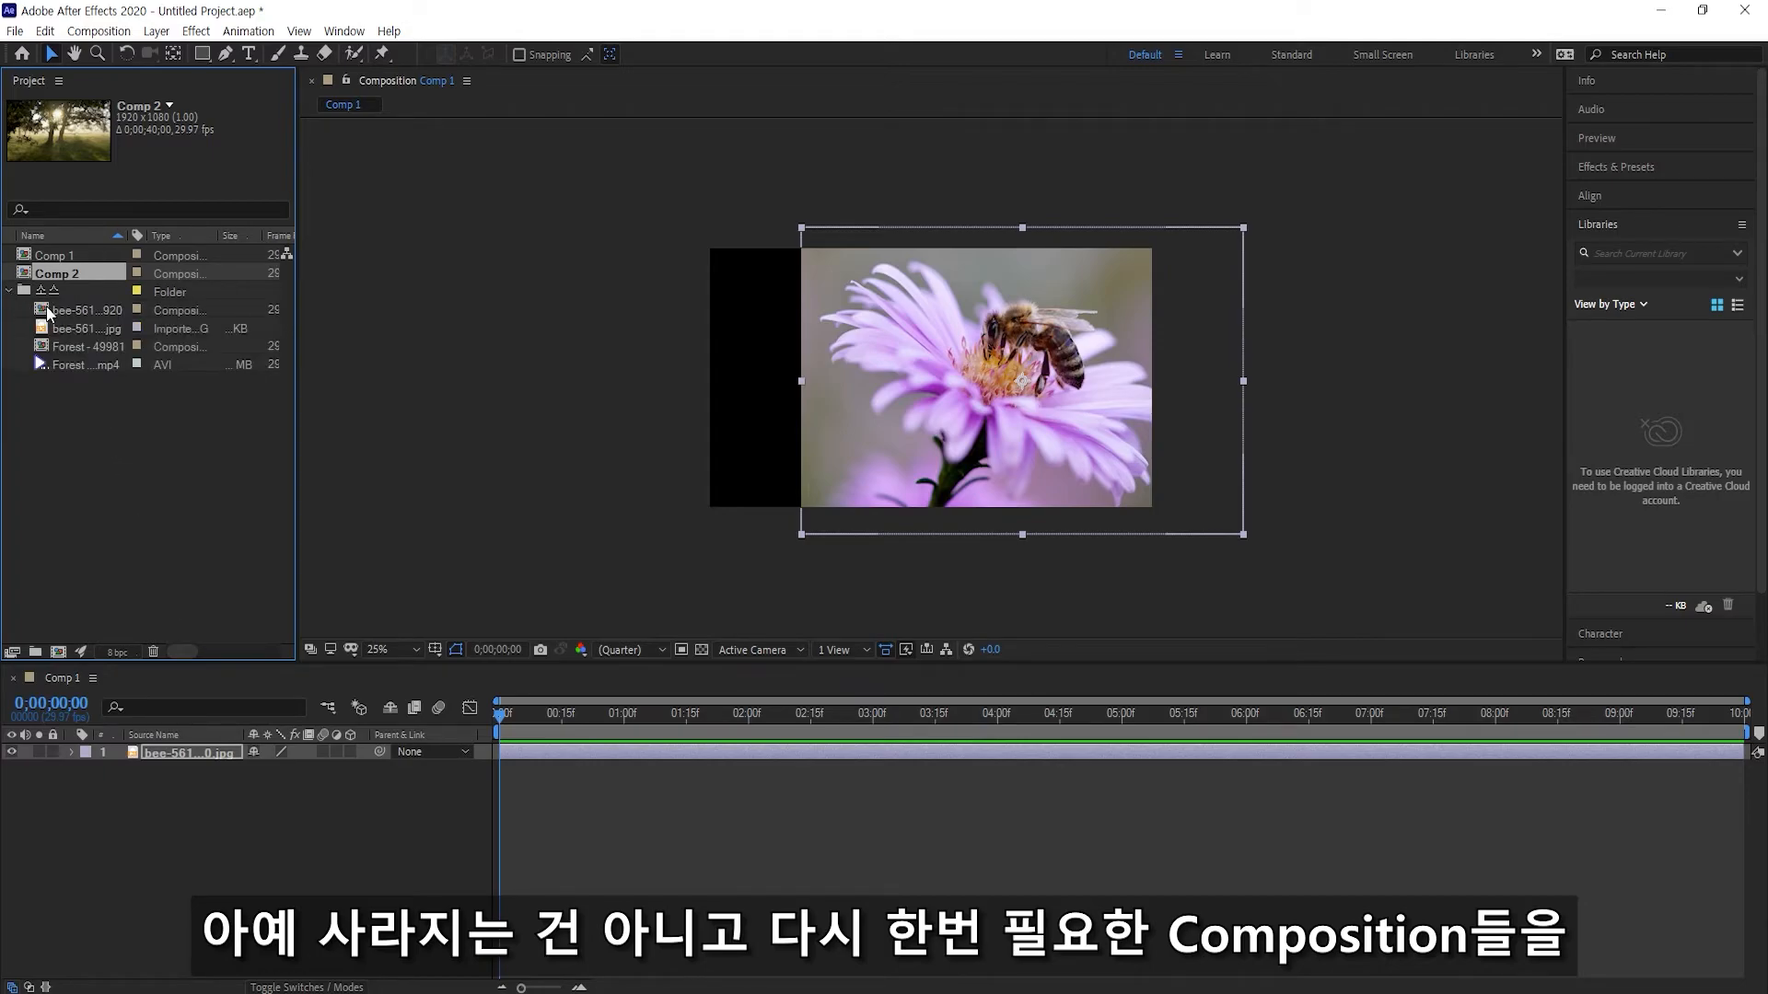
# Select Comp 2 in the project and reopen its closed timeline from there
pyautogui.click(52, 313)
pyautogui.click(61, 349)
pyautogui.click(49, 274)
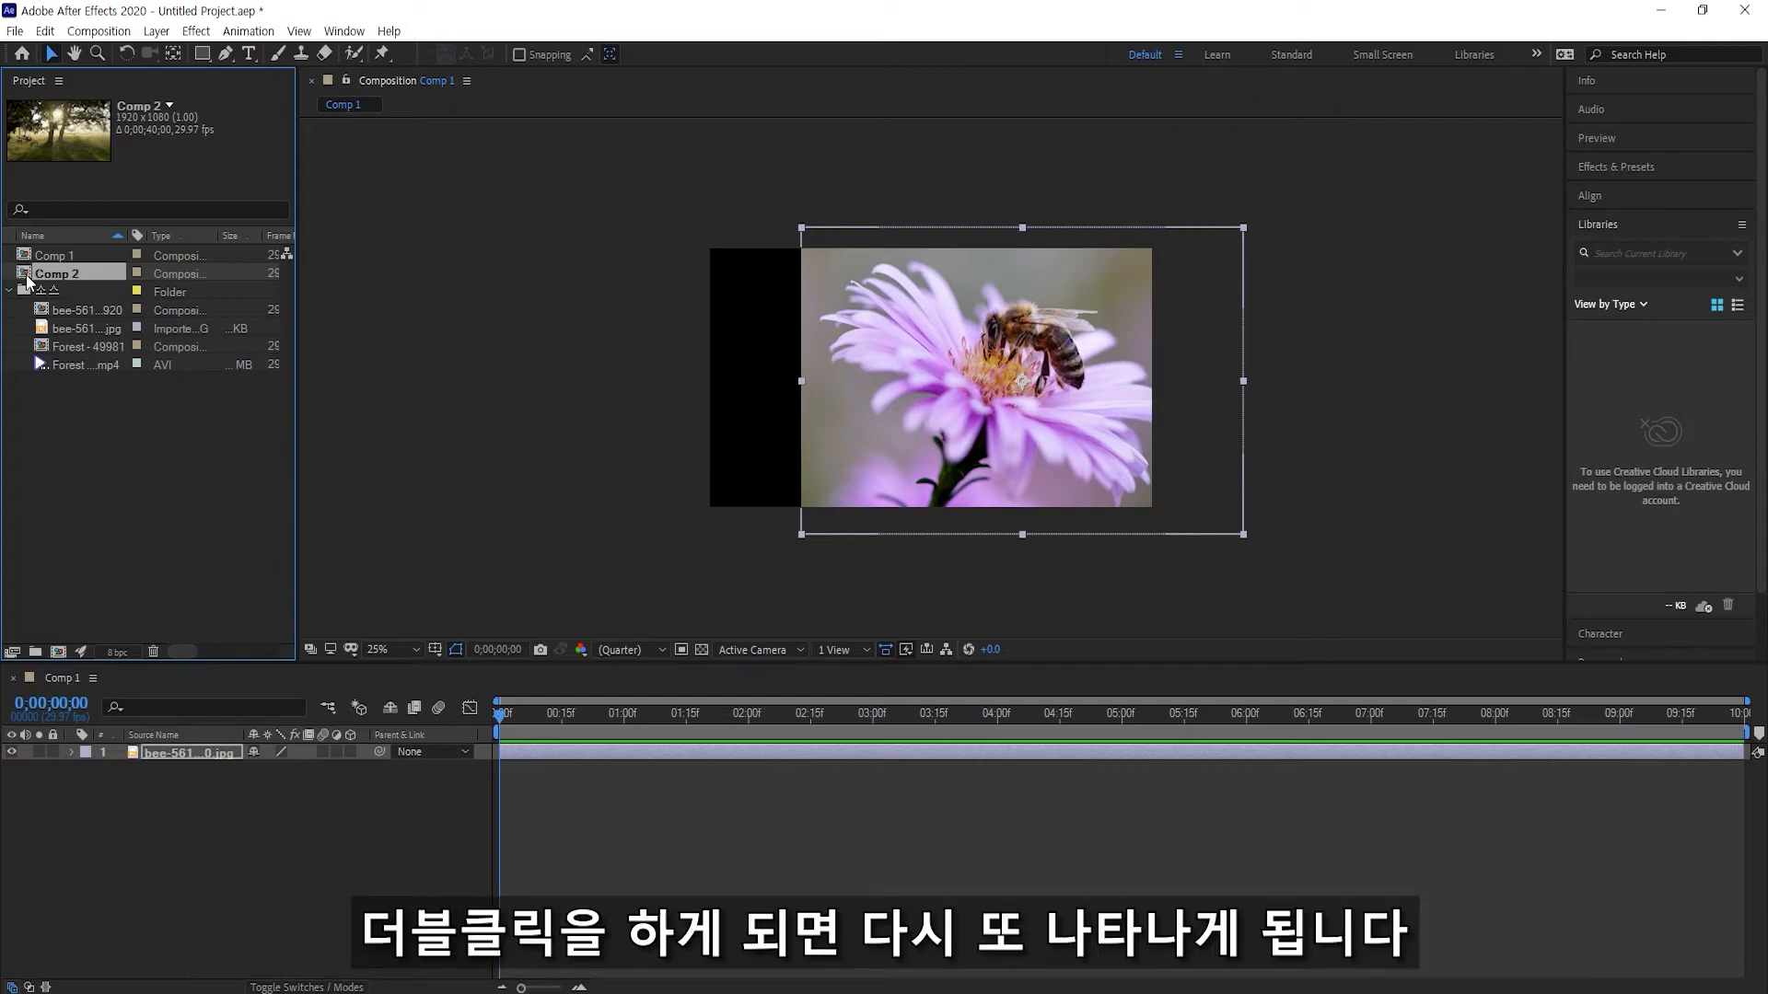
pyautogui.doubleClick(28, 276)
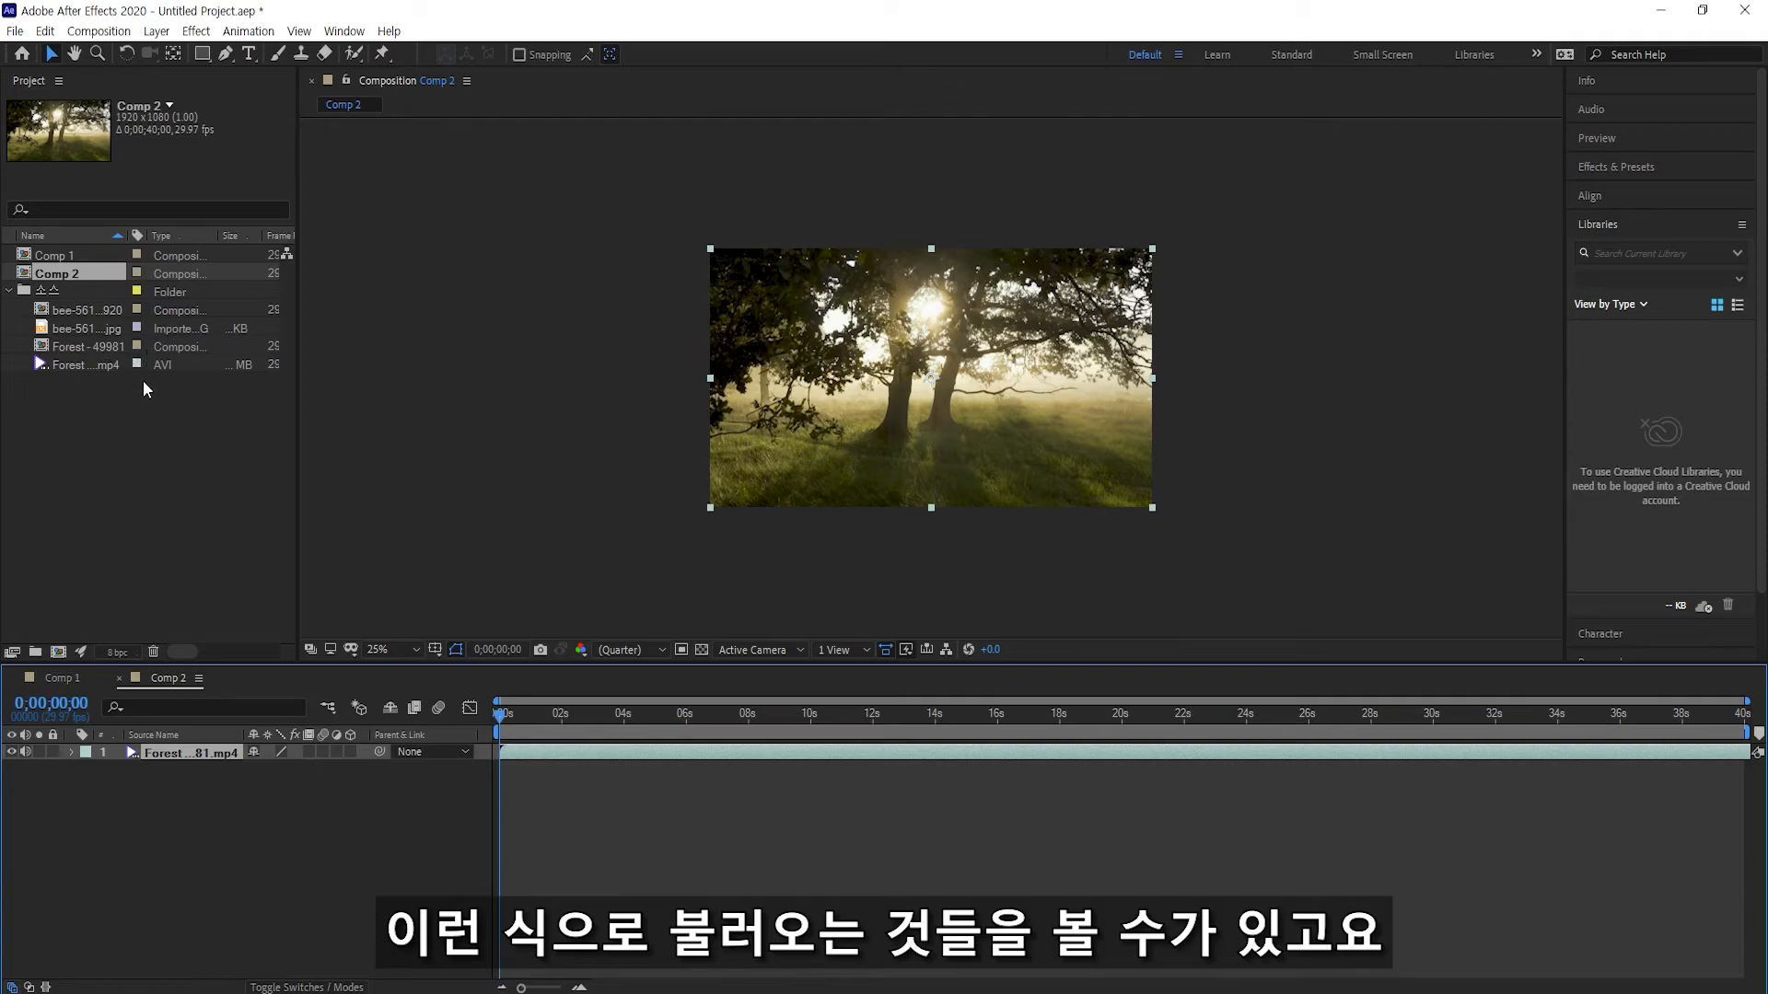
# Open the Project Settings and change the Time Display Style from Timecode to Frames
pyautogui.click(82, 653)
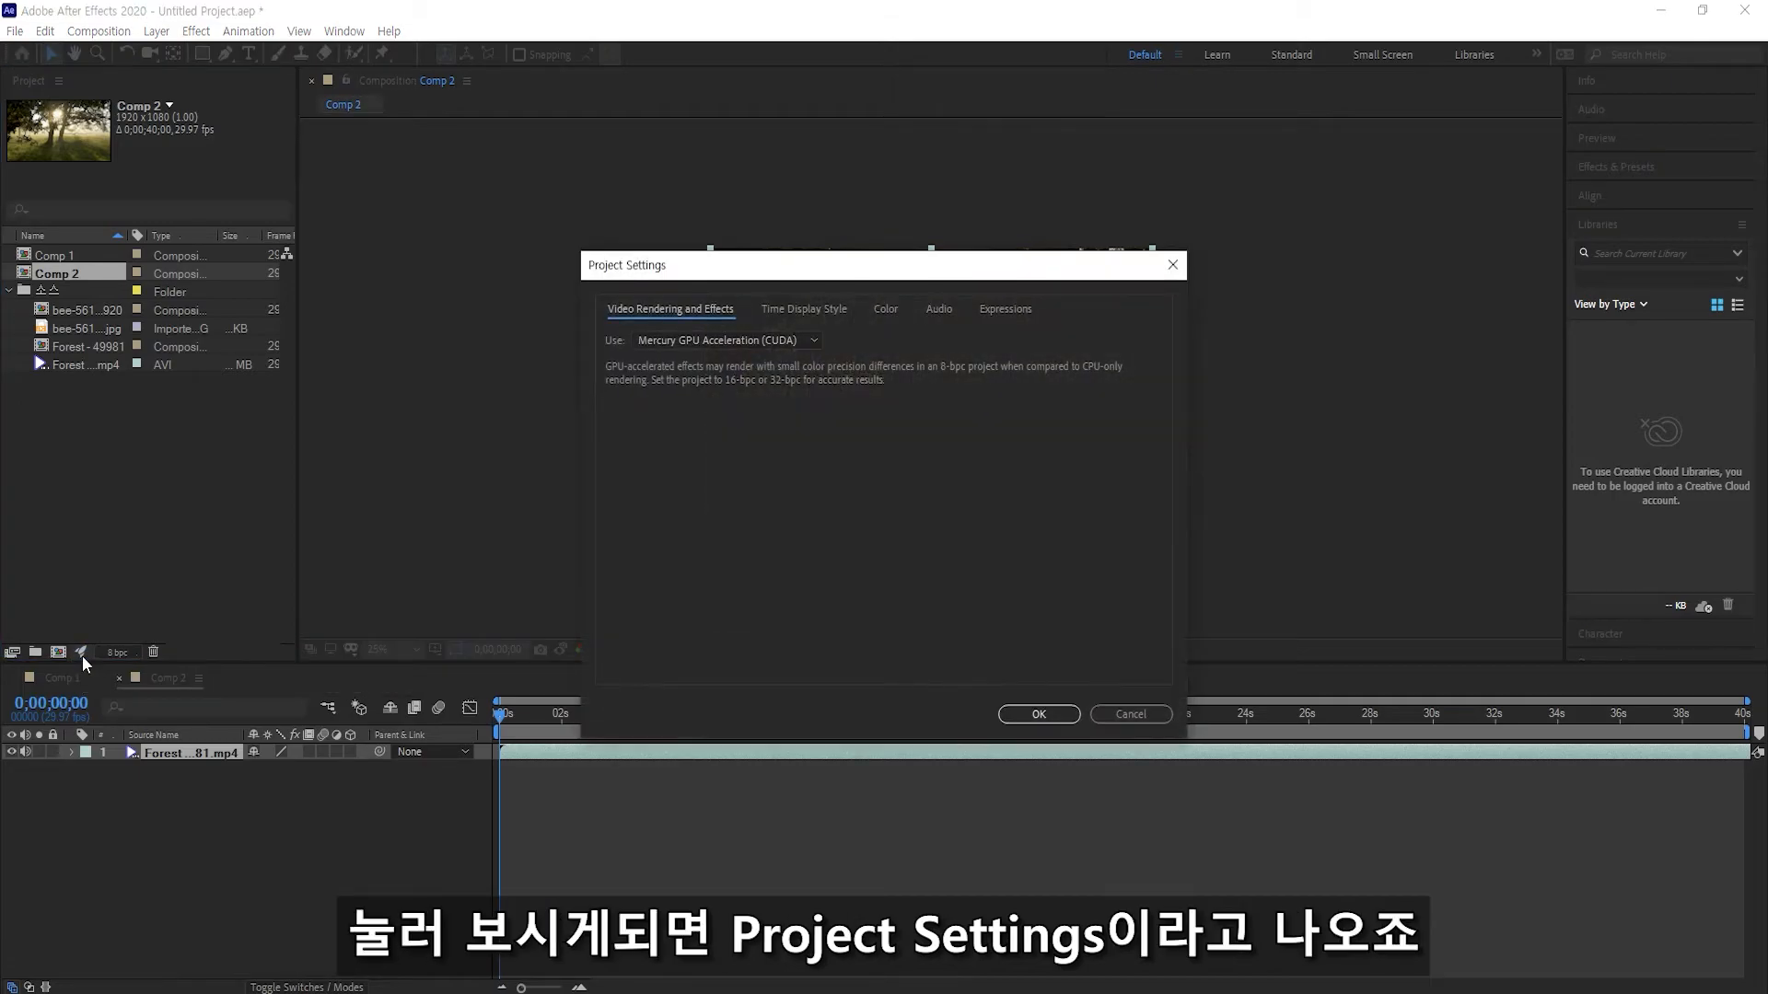
pyautogui.moveTo(751, 268); pyautogui.dragTo(755, 225)
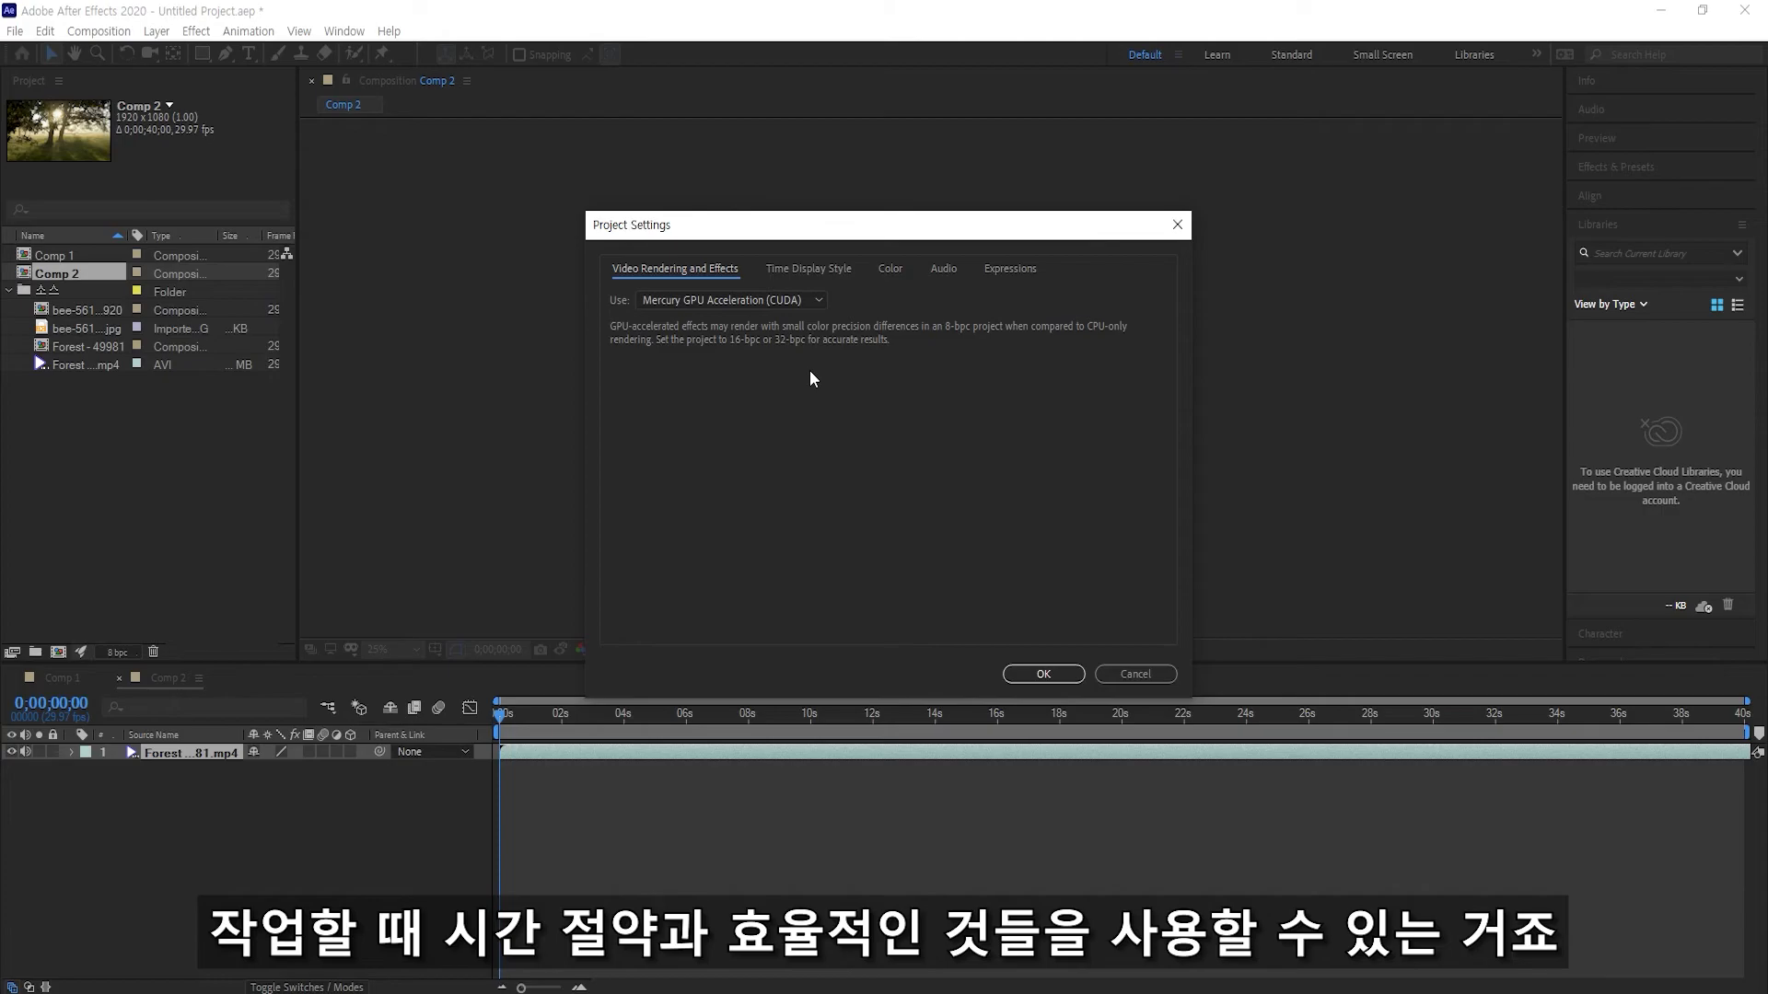
pyautogui.click(804, 272)
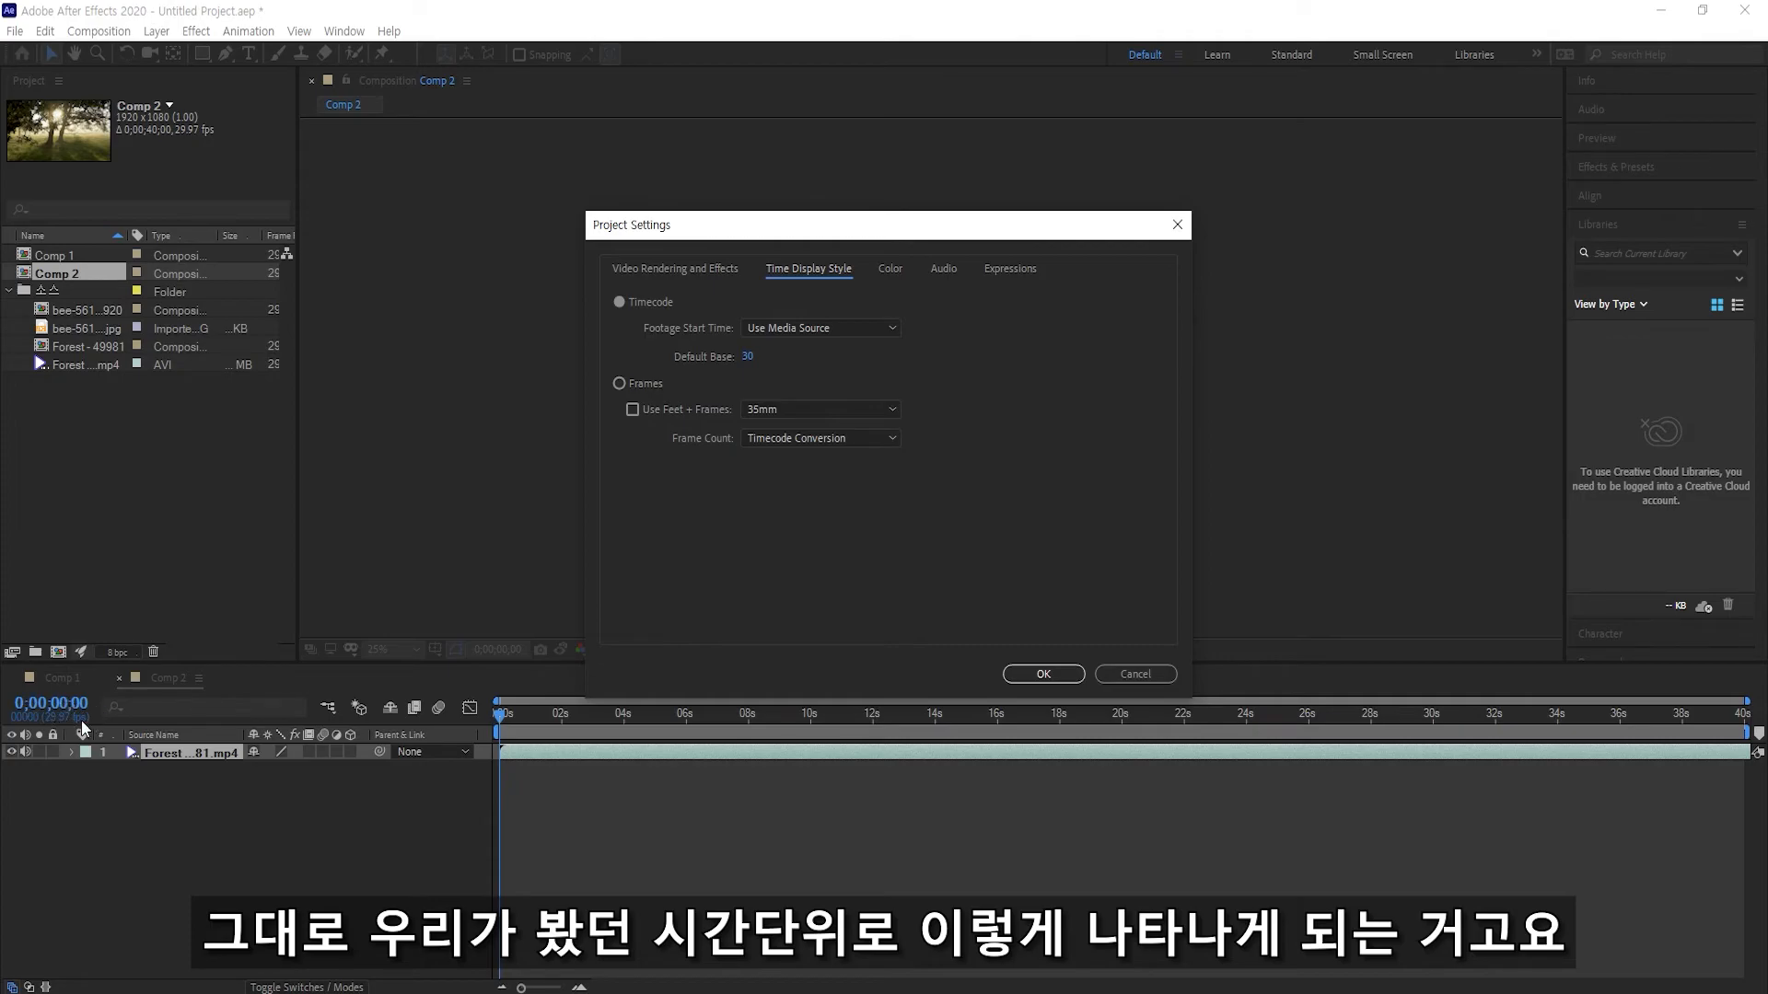
pyautogui.click(635, 387)
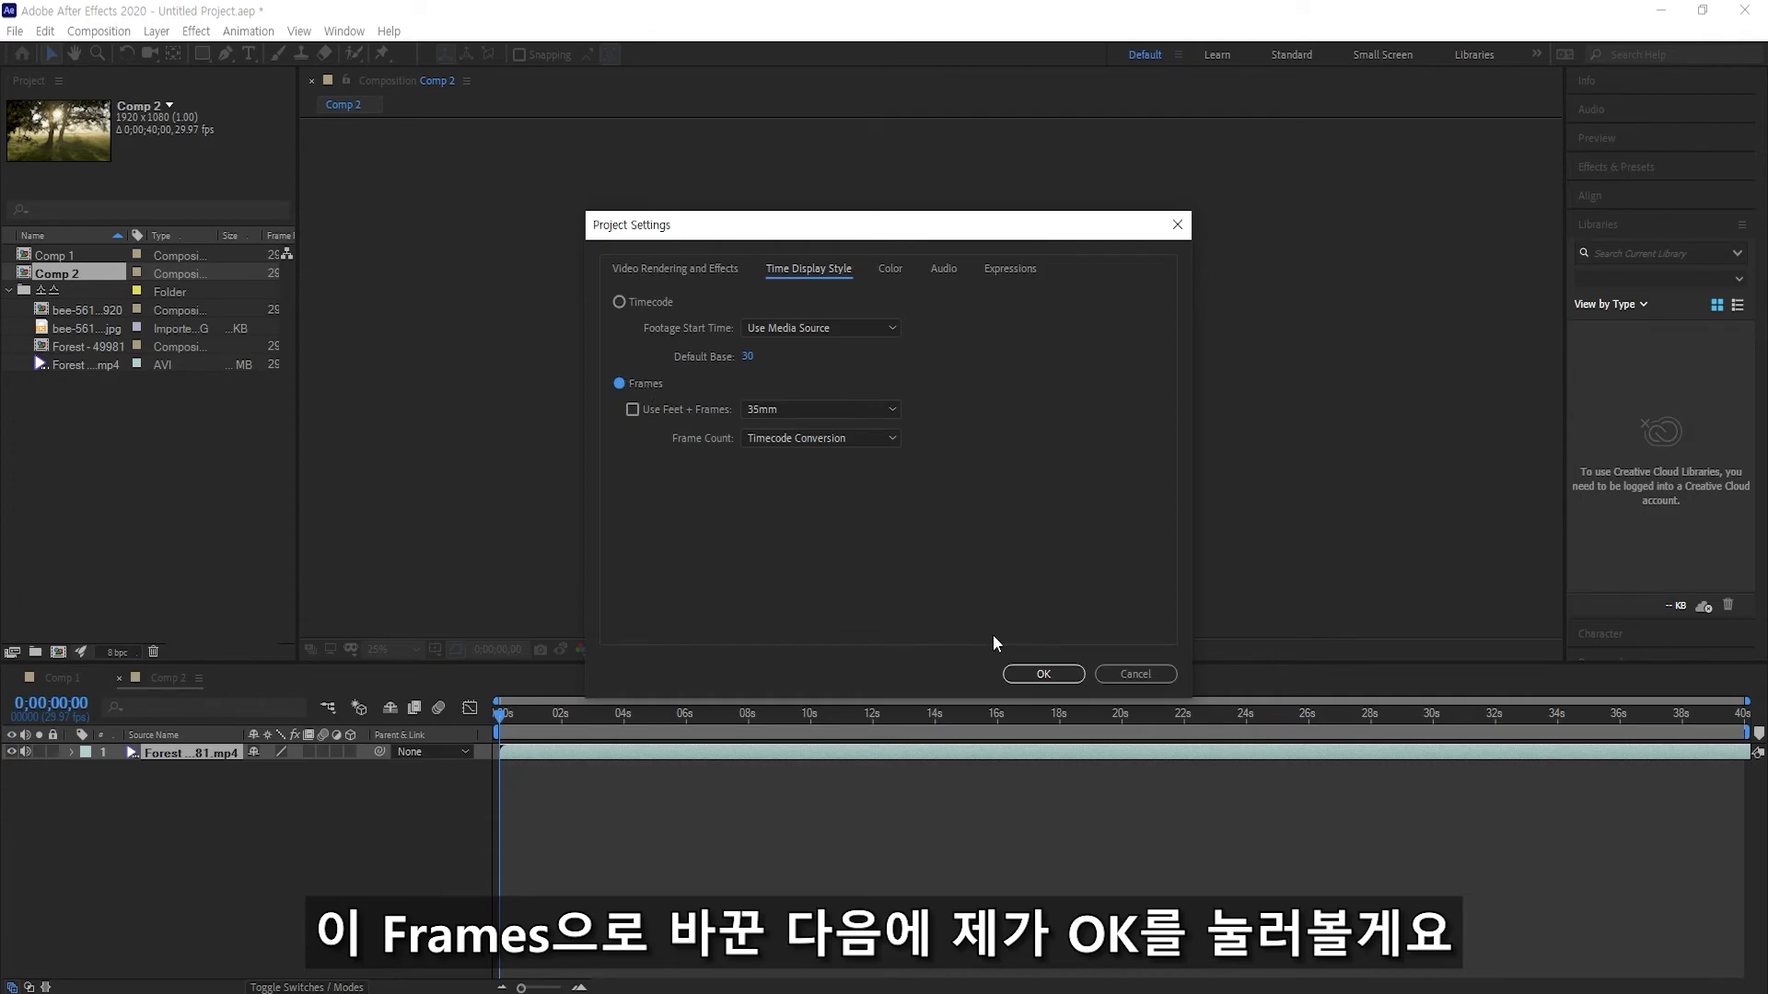
pyautogui.click(1041, 675)
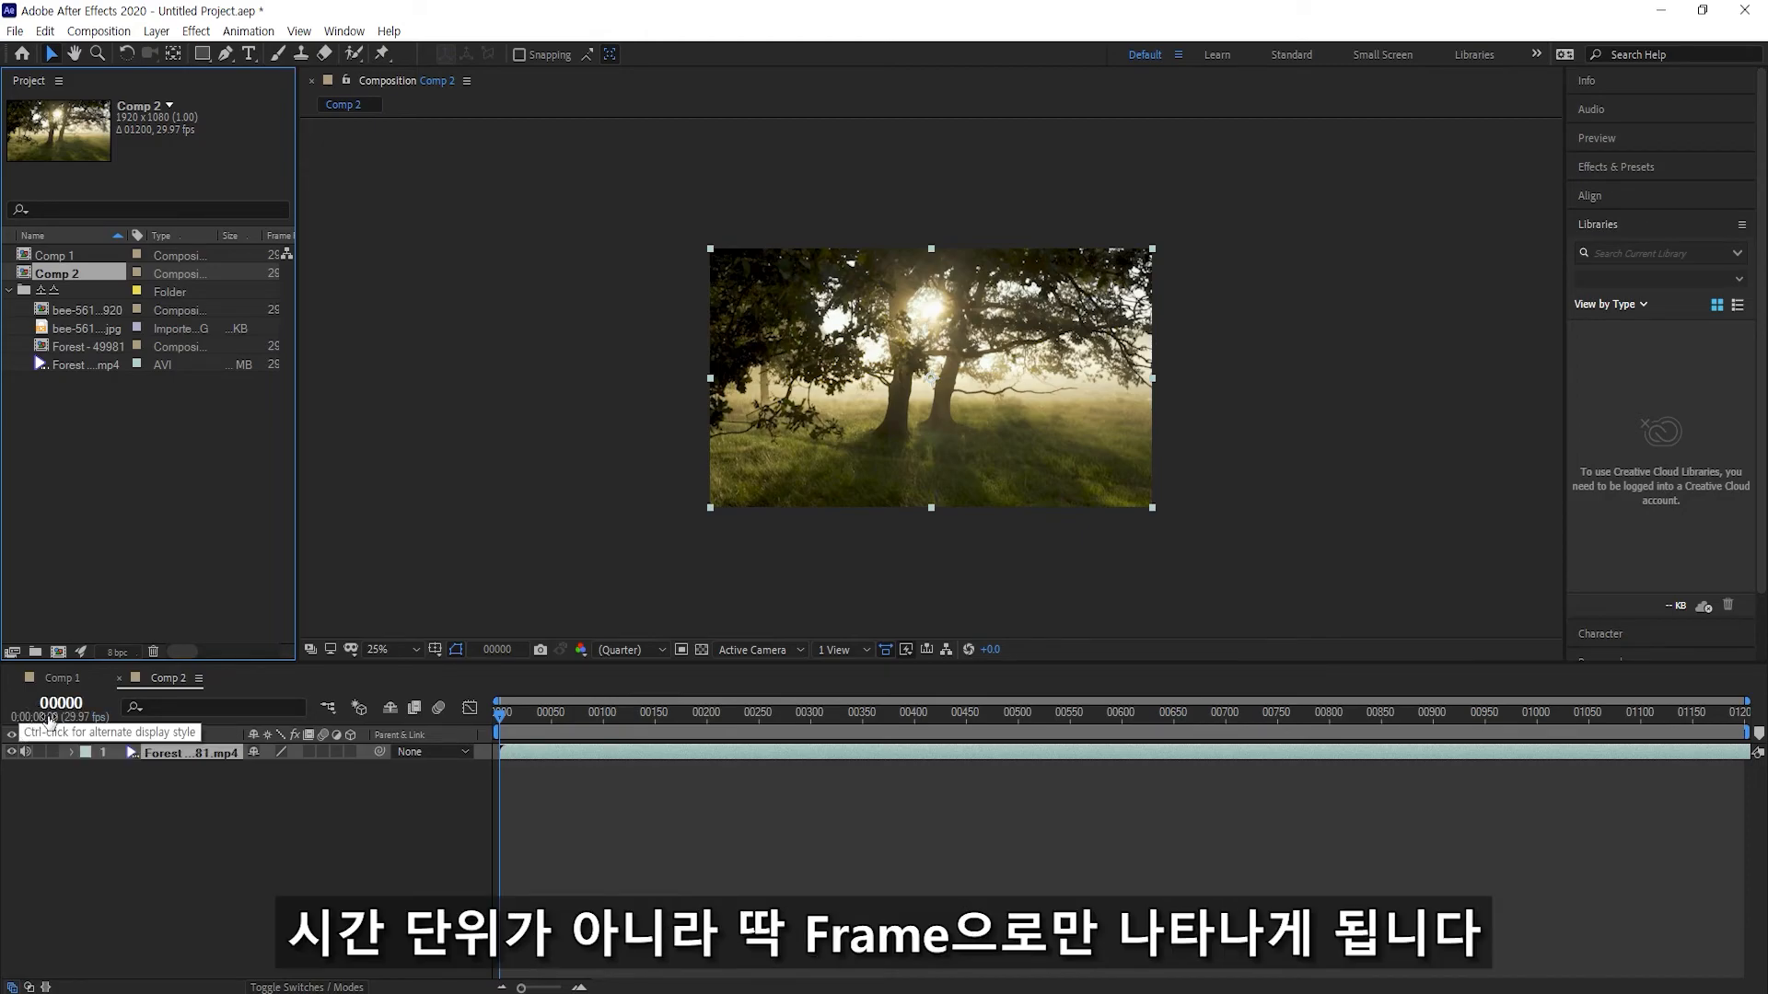
# Move the Comp 2 playhead to frame 300 and toggle the timeline's time display between frames and timecode, ending on timecode
pyautogui.moveTo(545, 716); pyautogui.dragTo(810, 754)
pyautogui.press('pageup')
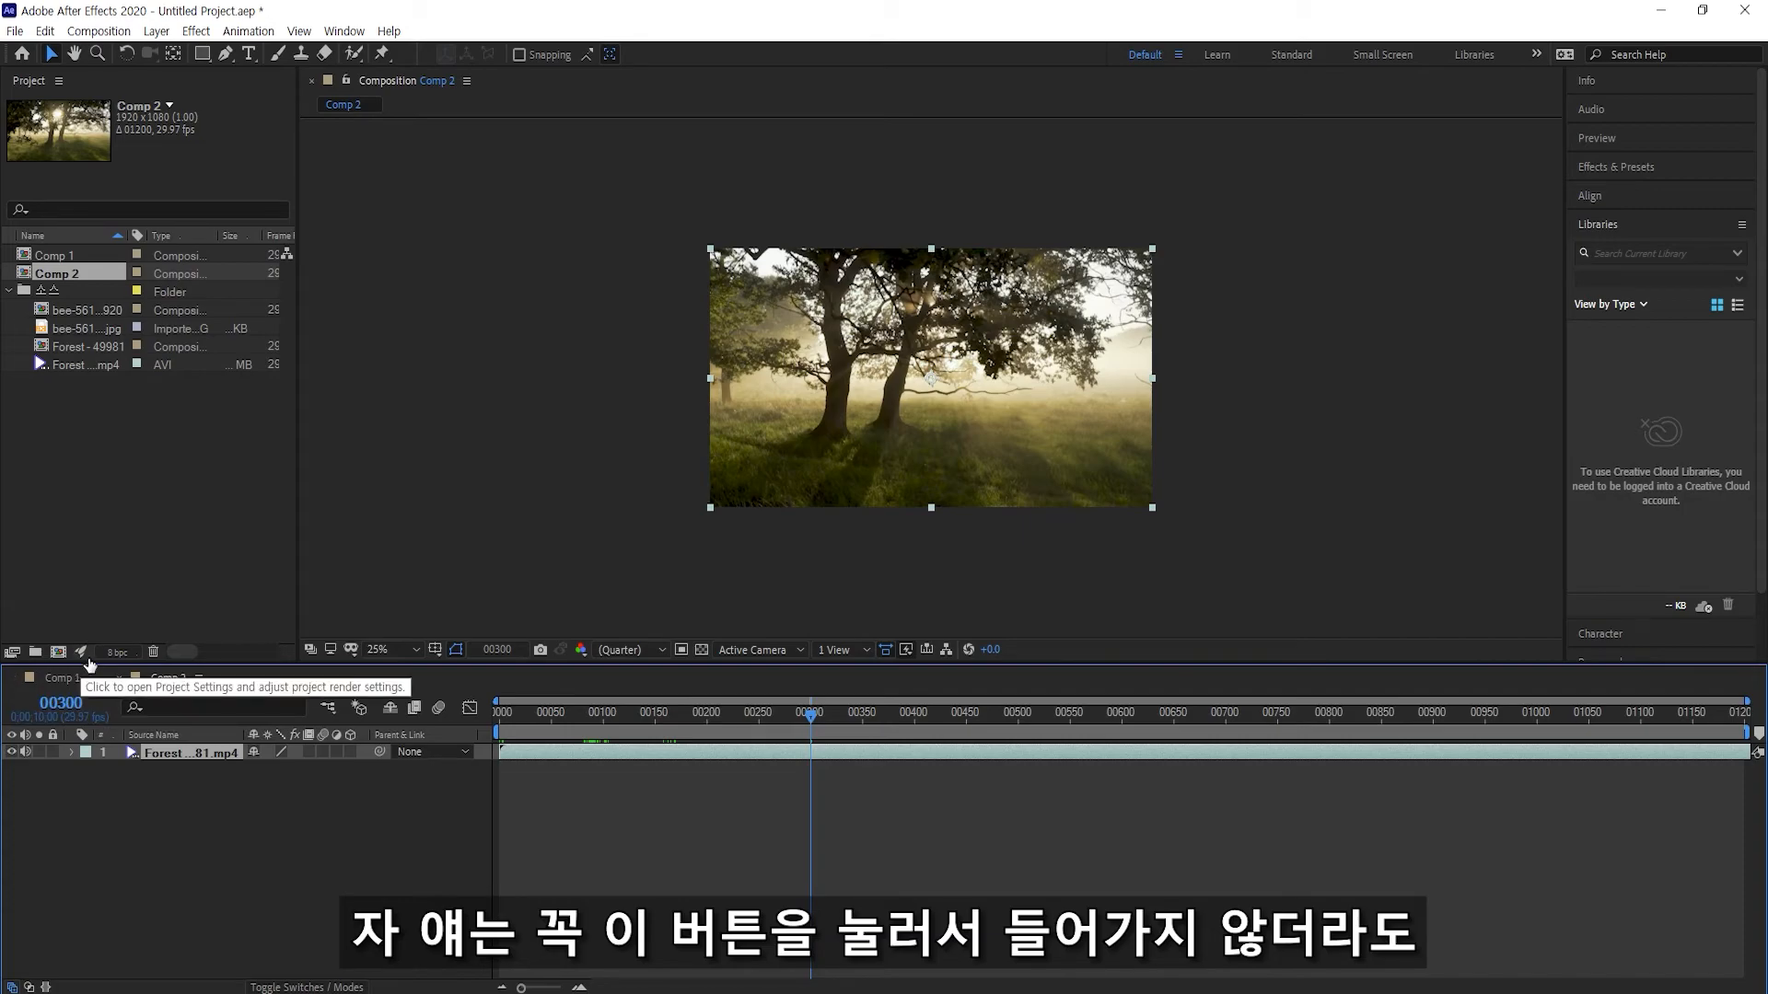
pyautogui.keyDown('ctrl'); pyautogui.click(82, 713); pyautogui.keyUp('ctrl')
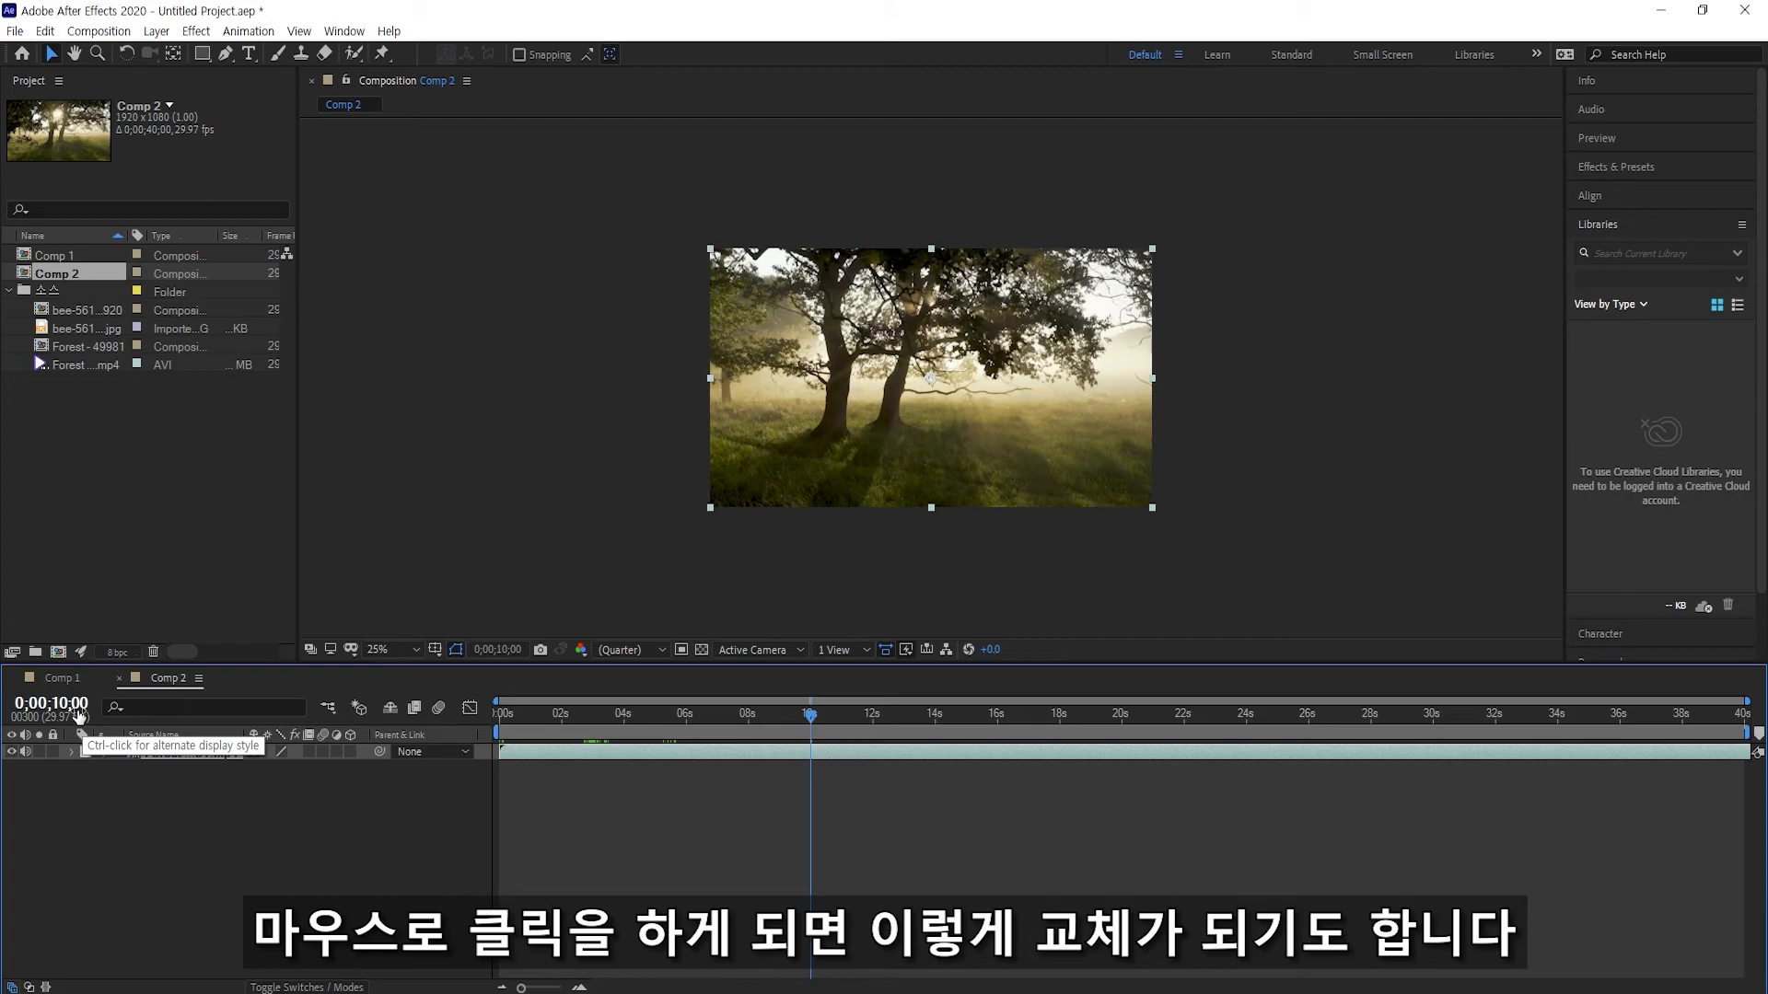
pyautogui.keyDown('ctrl'); pyautogui.click(80, 714); pyautogui.keyUp('ctrl')
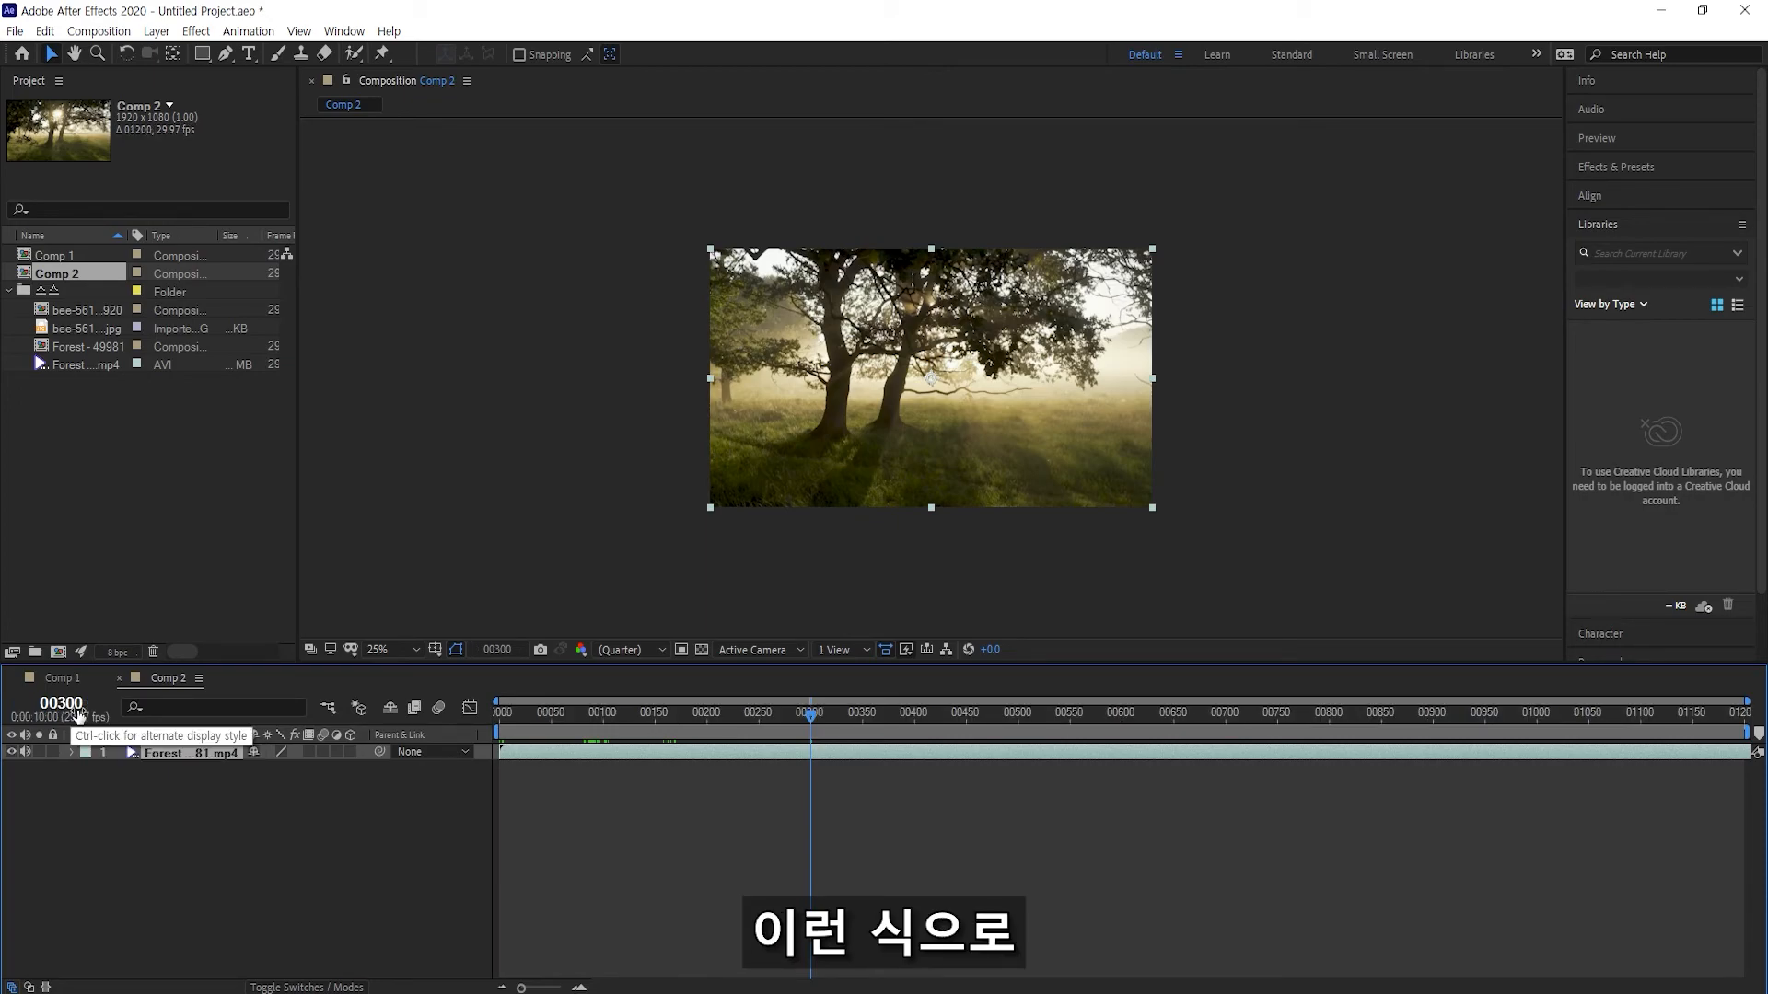
pyautogui.keyDown('ctrl'); pyautogui.click(80, 715); pyautogui.keyUp('ctrl')
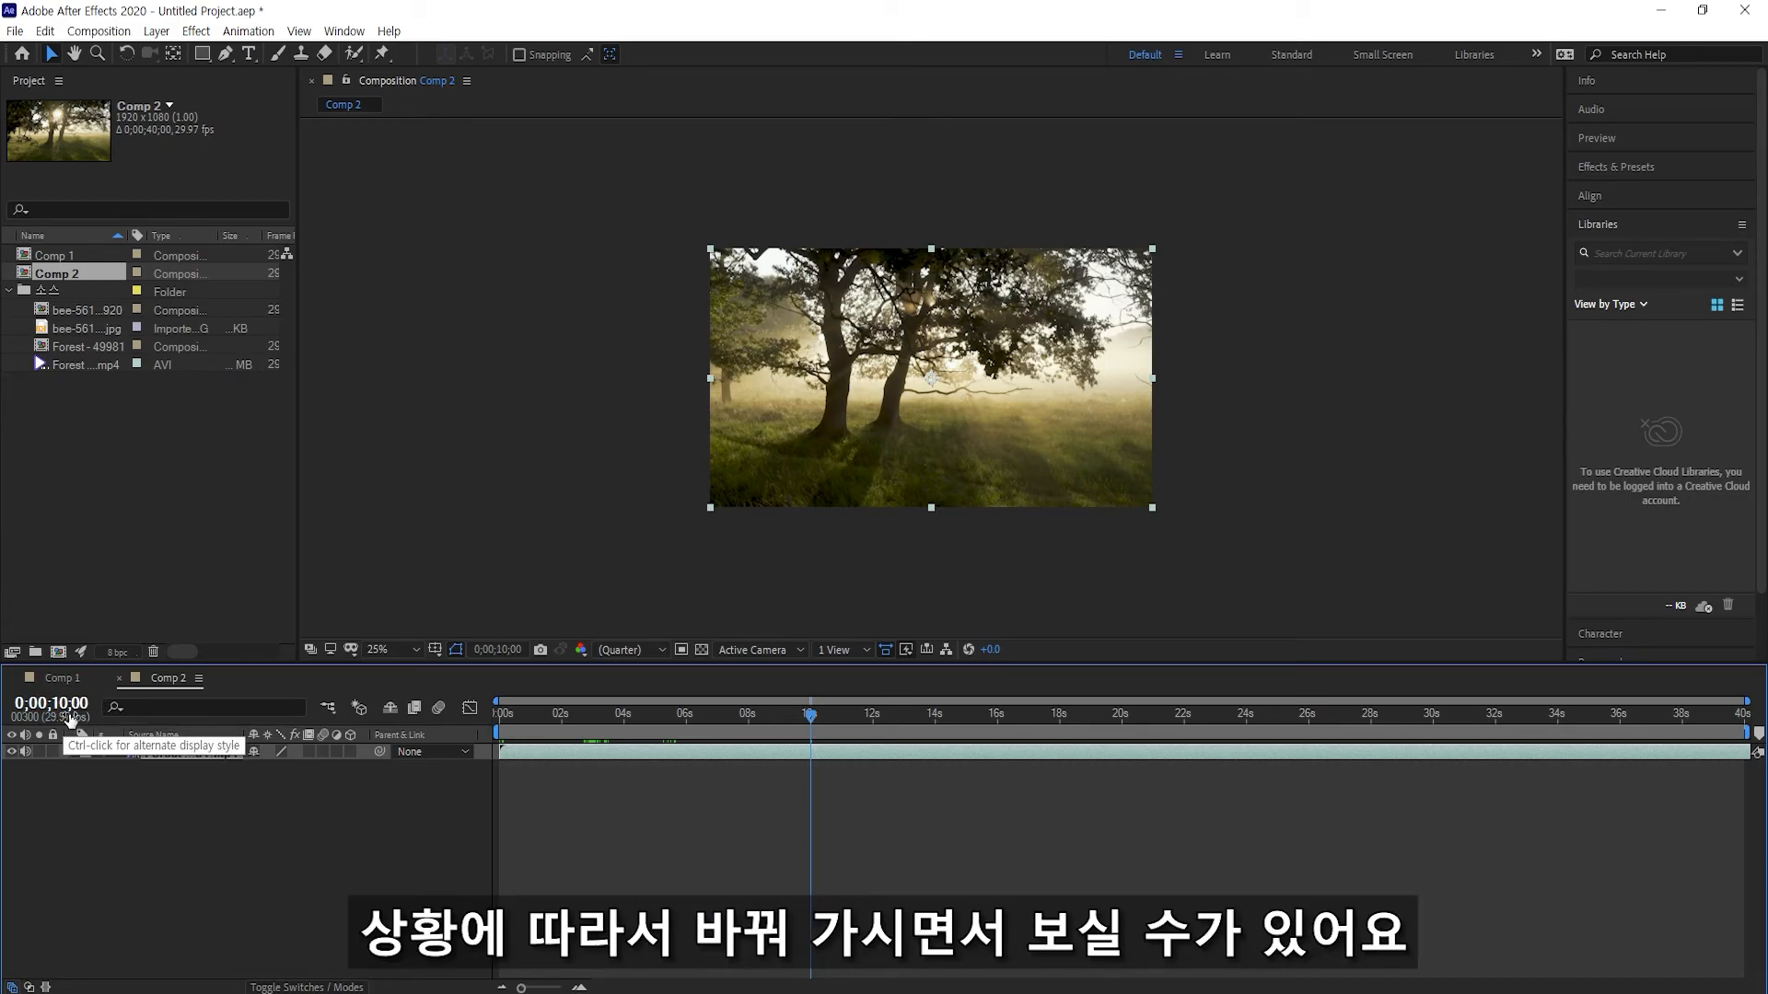
# Review the Time Display Style, Color, Audio and Expressions sections of the Project Settings, including the color depth options
pyautogui.click(82, 653)
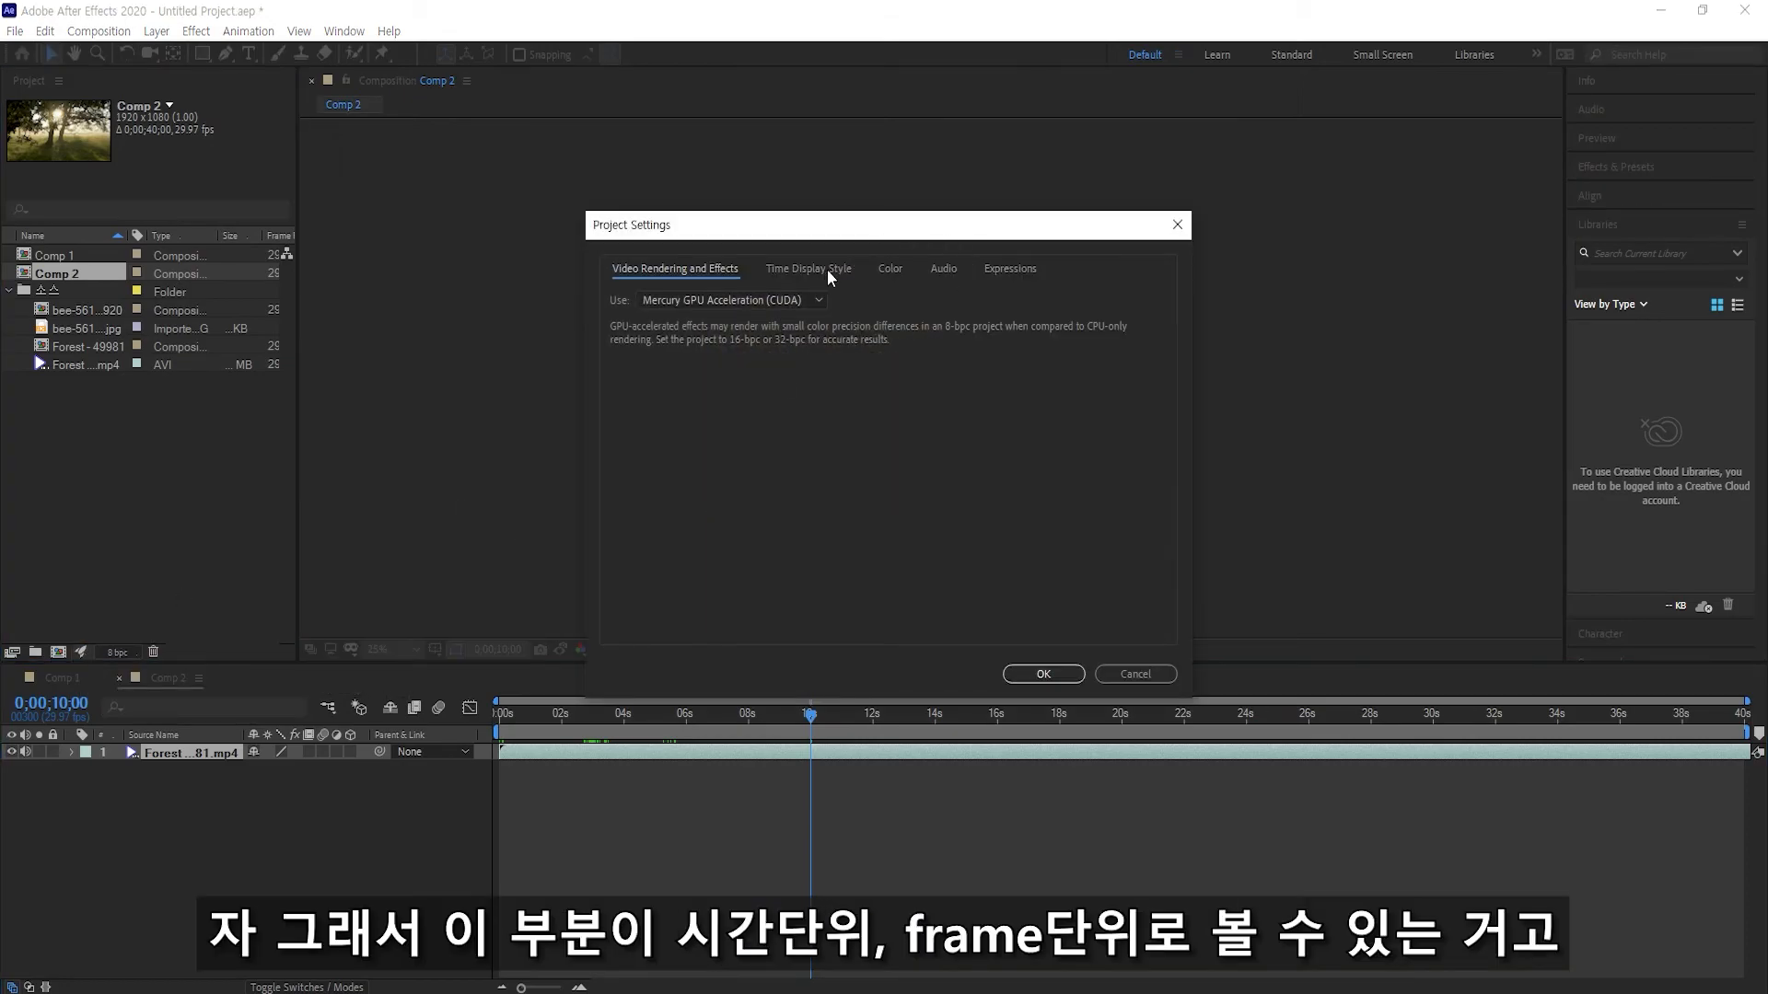
pyautogui.click(804, 268)
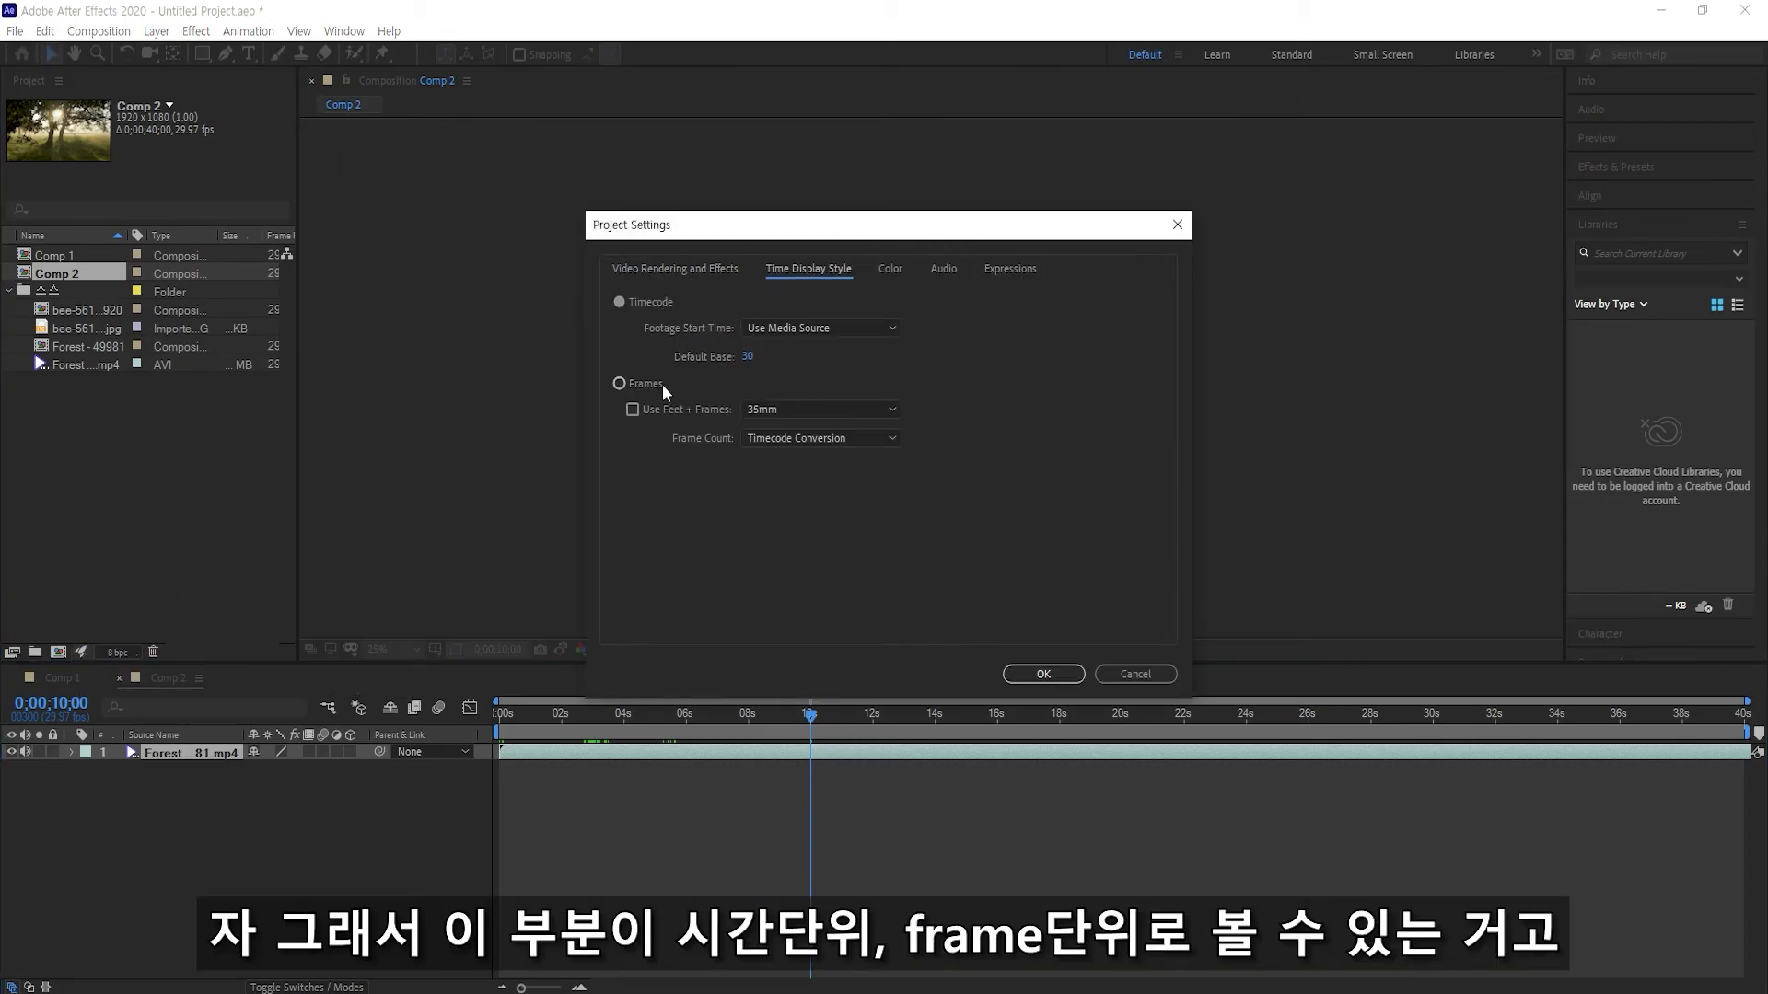
pyautogui.click(890, 270)
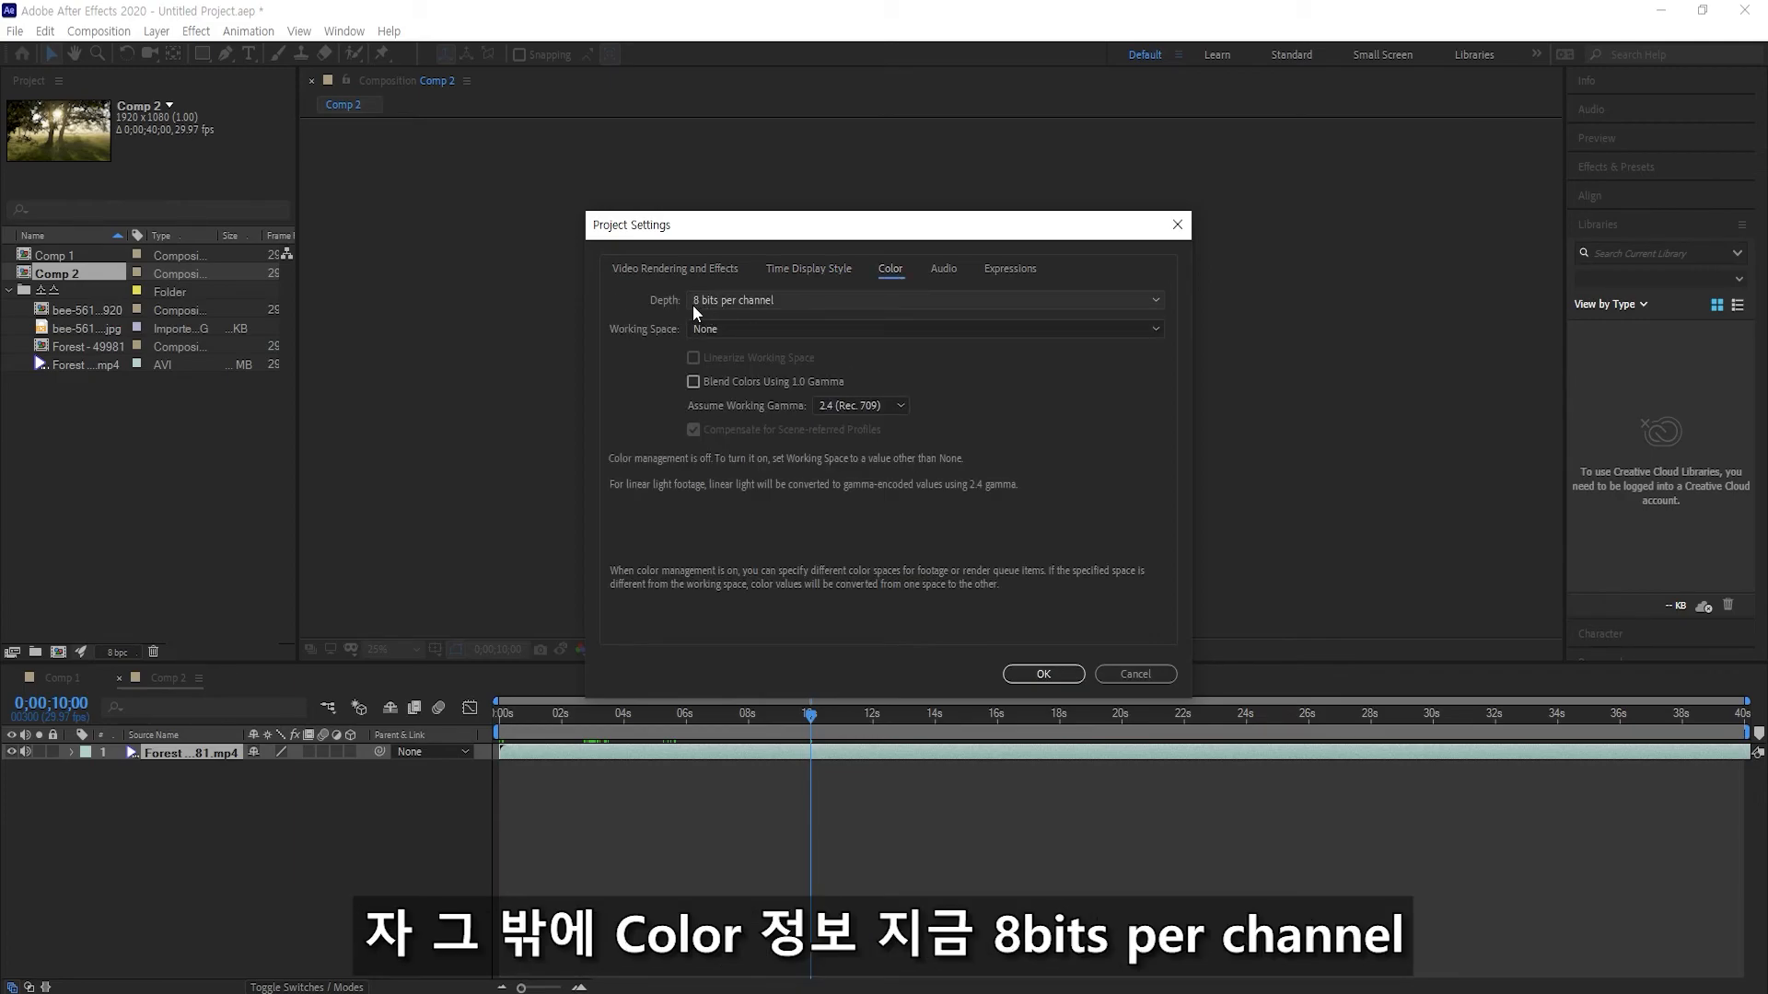
pyautogui.click(792, 299)
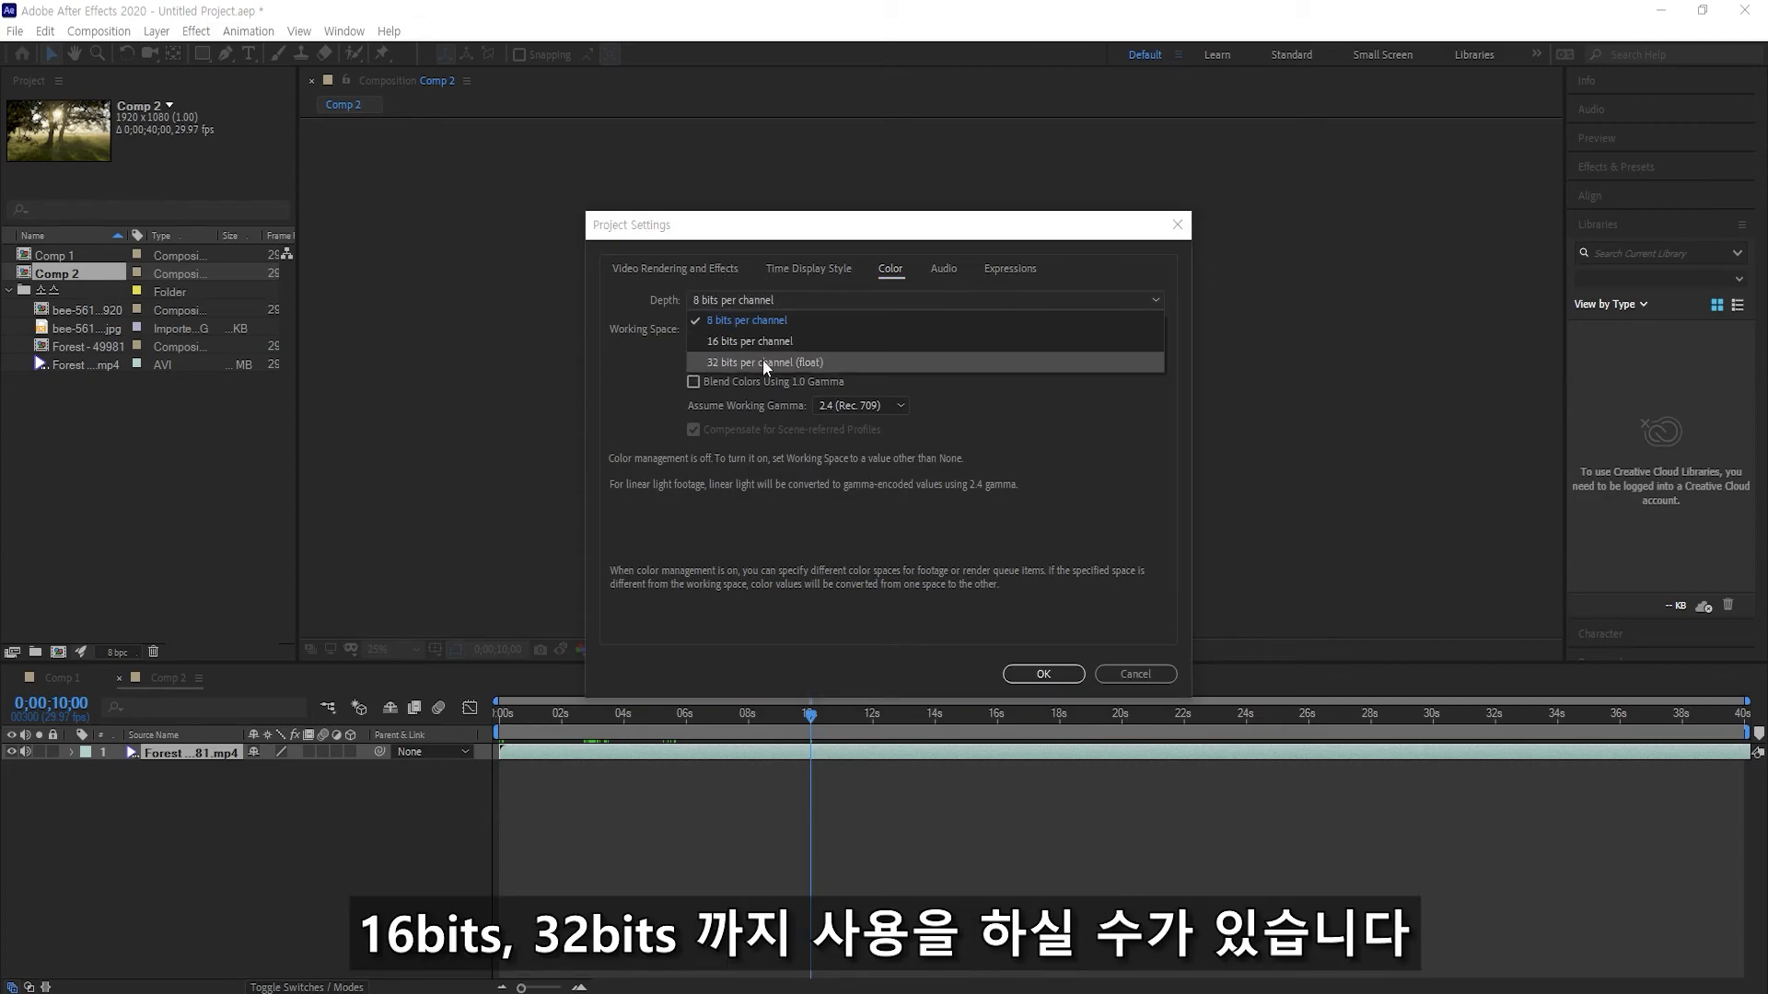
pyautogui.click(632, 295)
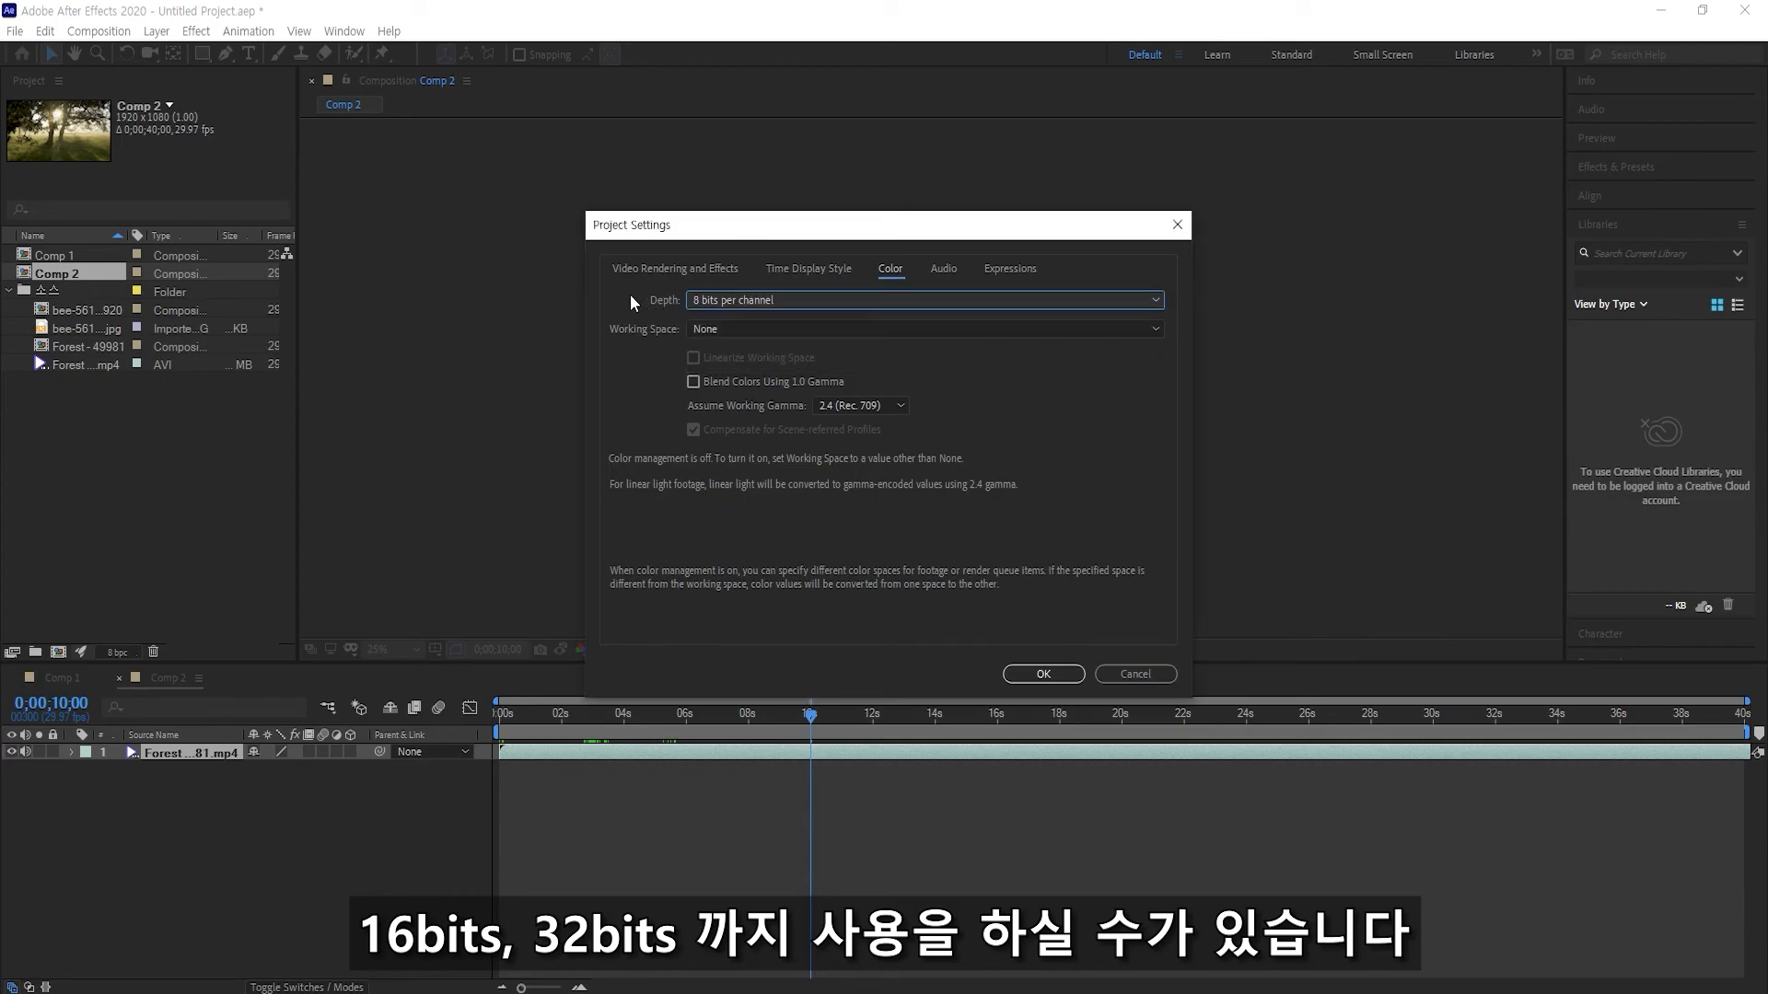
pyautogui.click(943, 272)
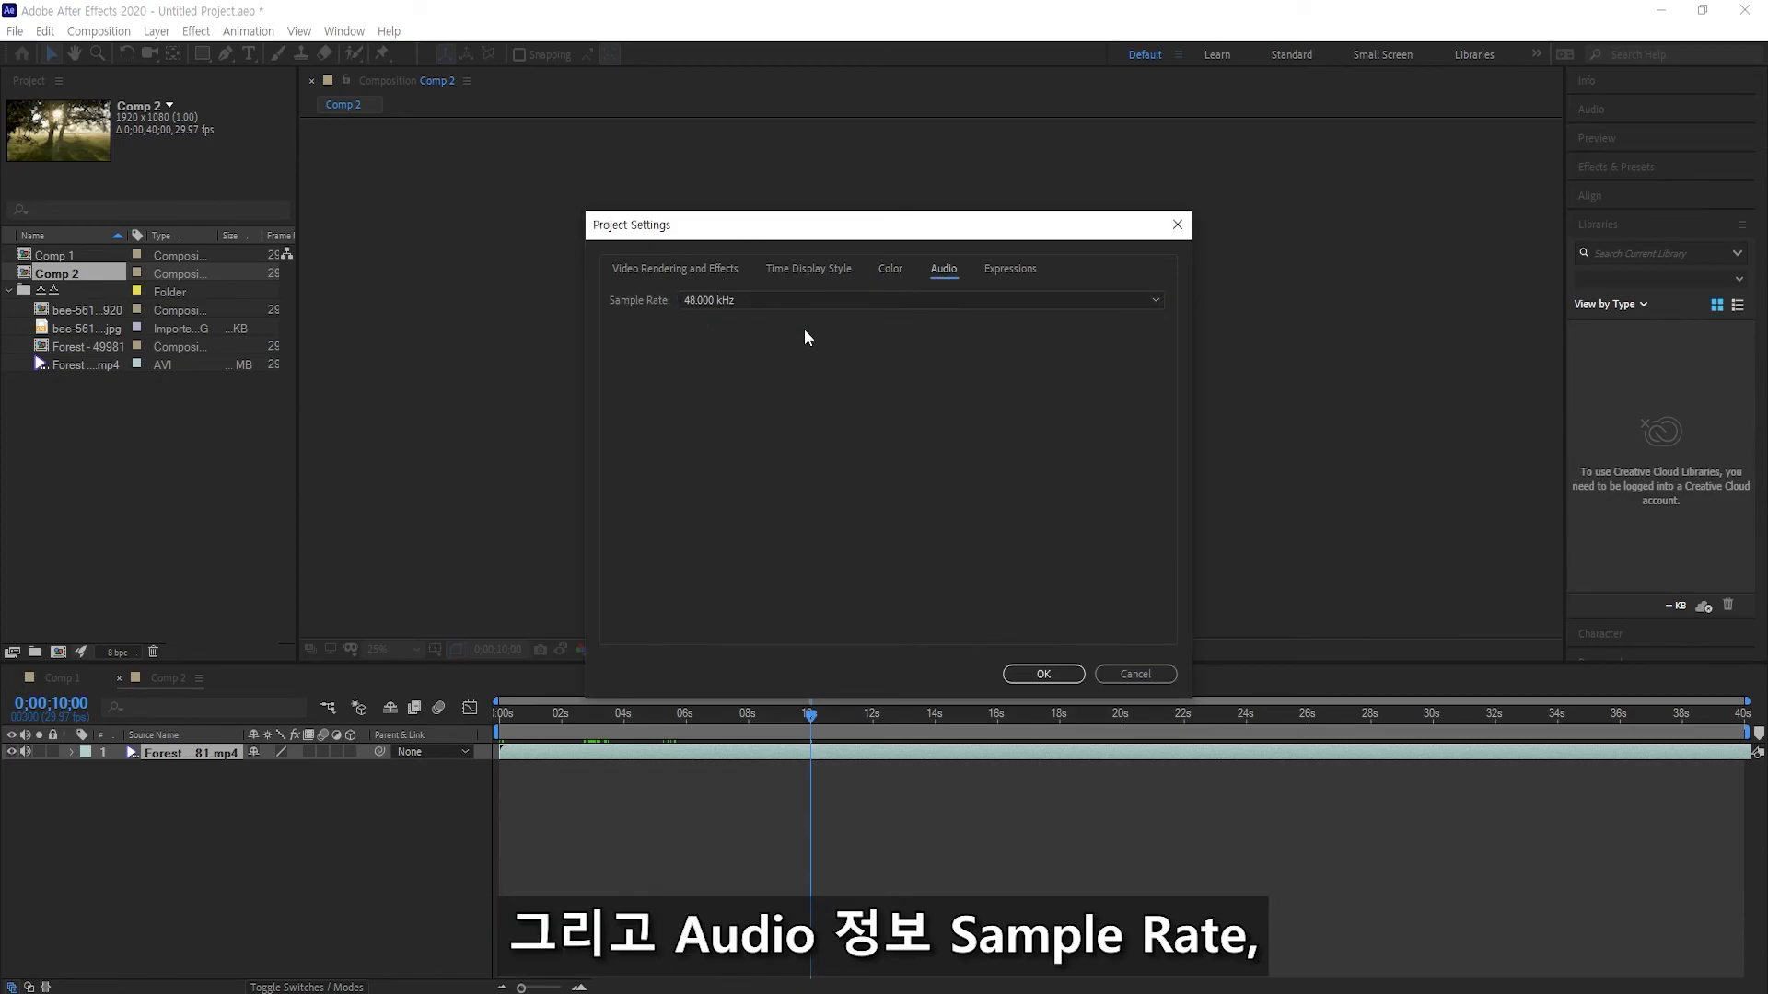
pyautogui.click(1011, 273)
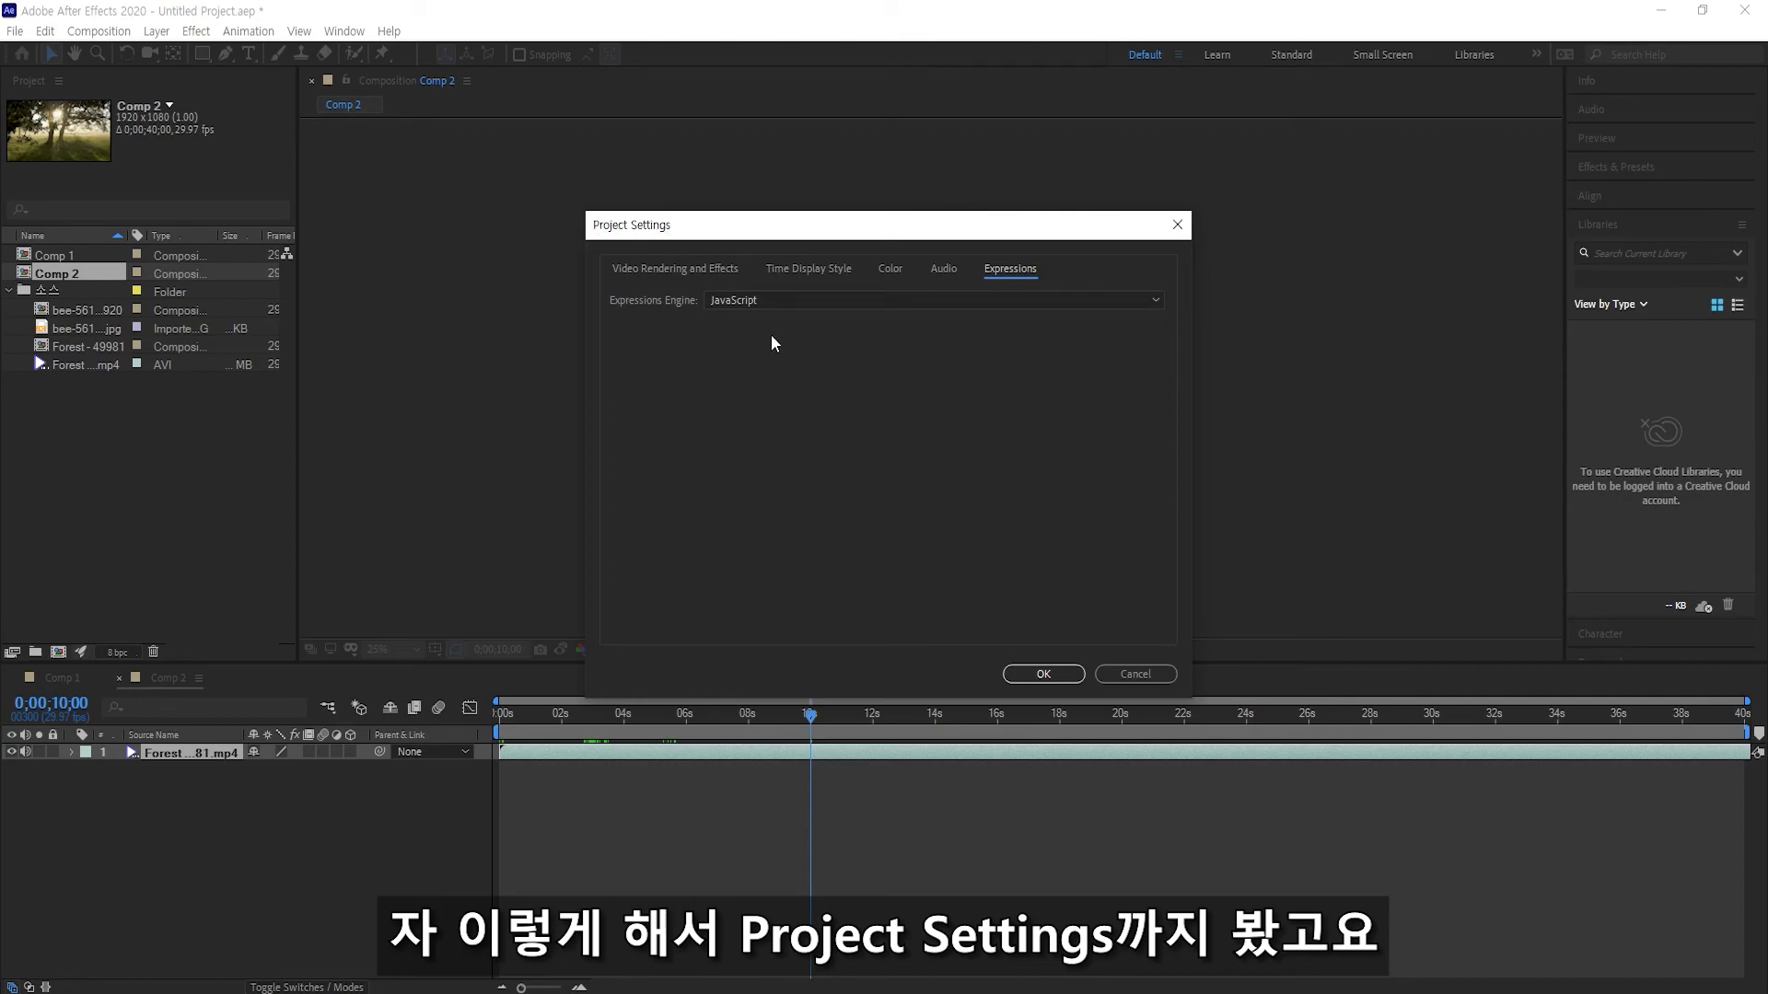
pyautogui.click(1044, 675)
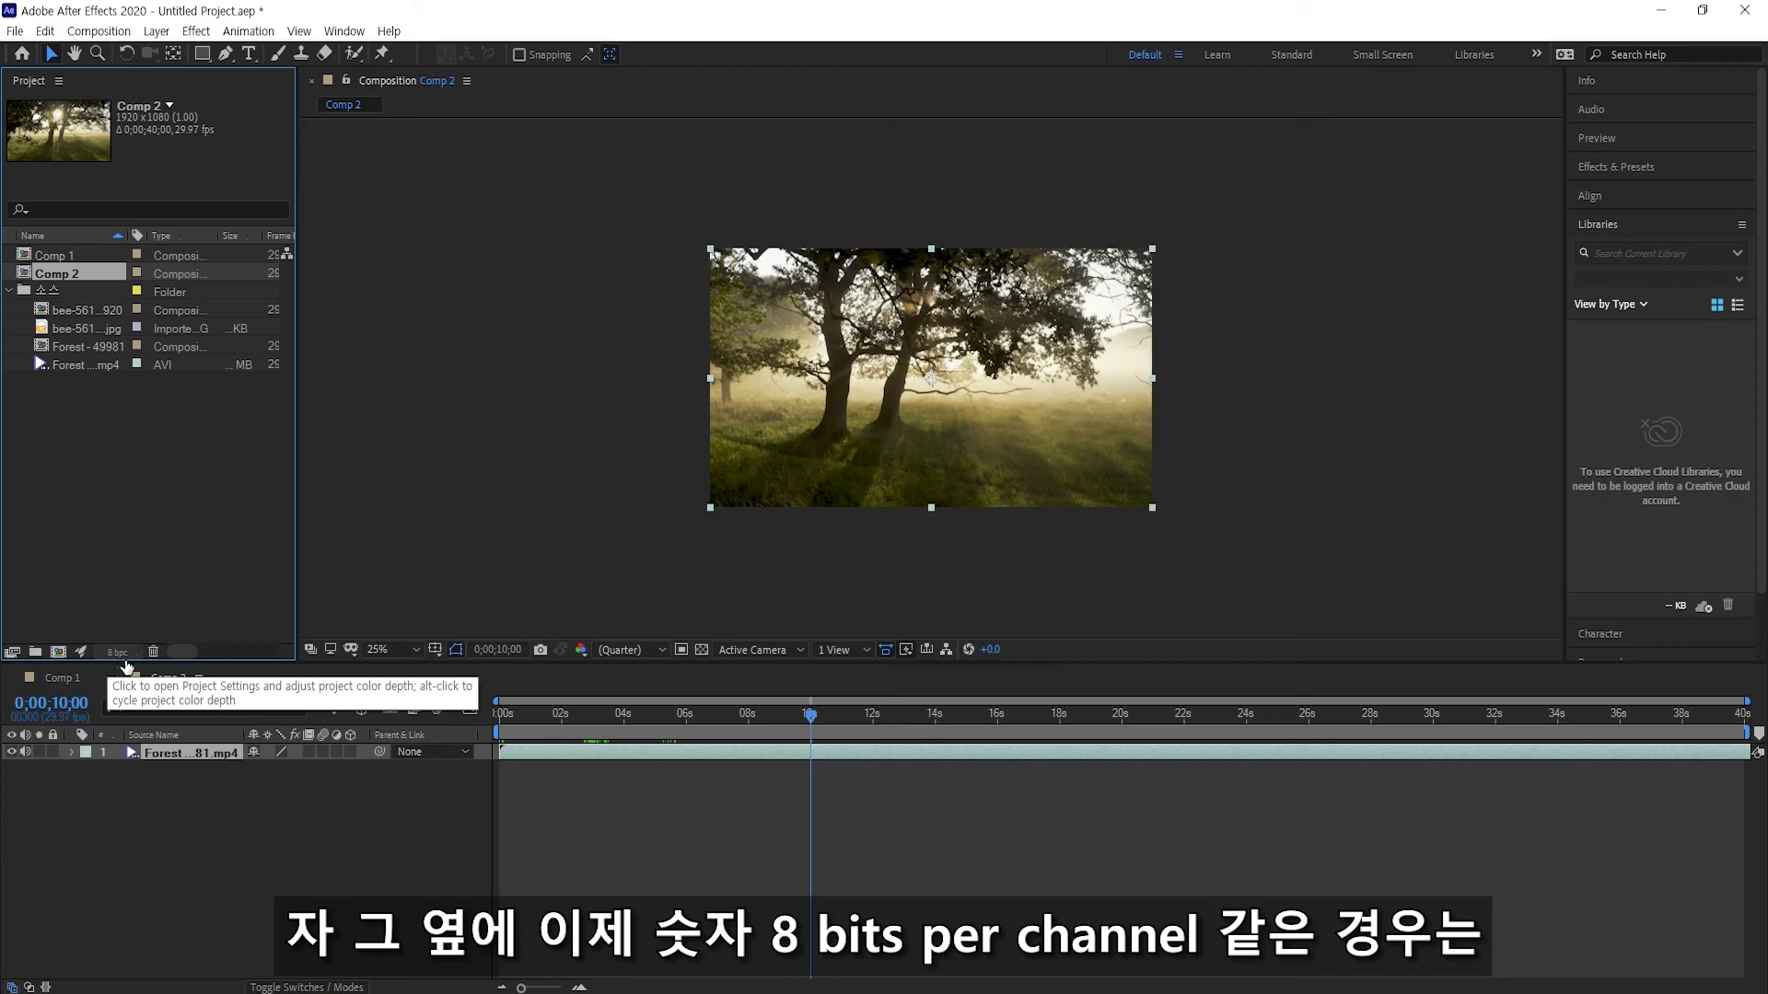
# View the Color section through the general Project Settings and cancel out of it
pyautogui.click(82, 652)
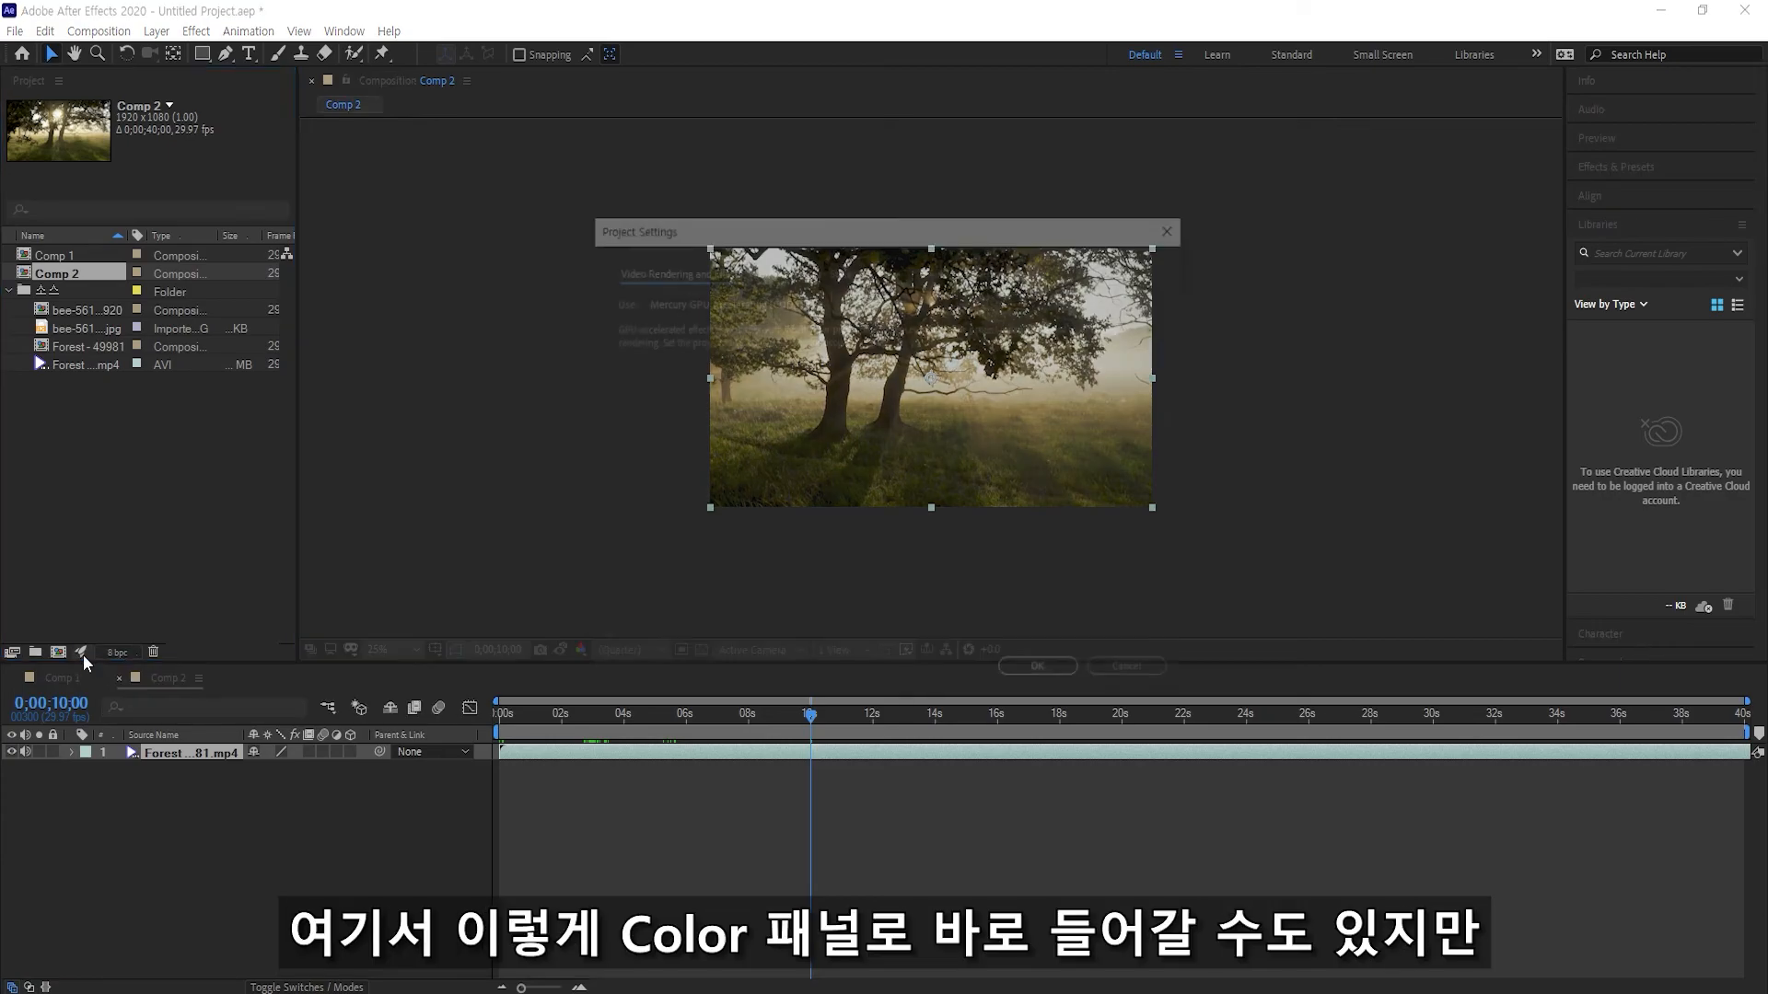
pyautogui.click(888, 268)
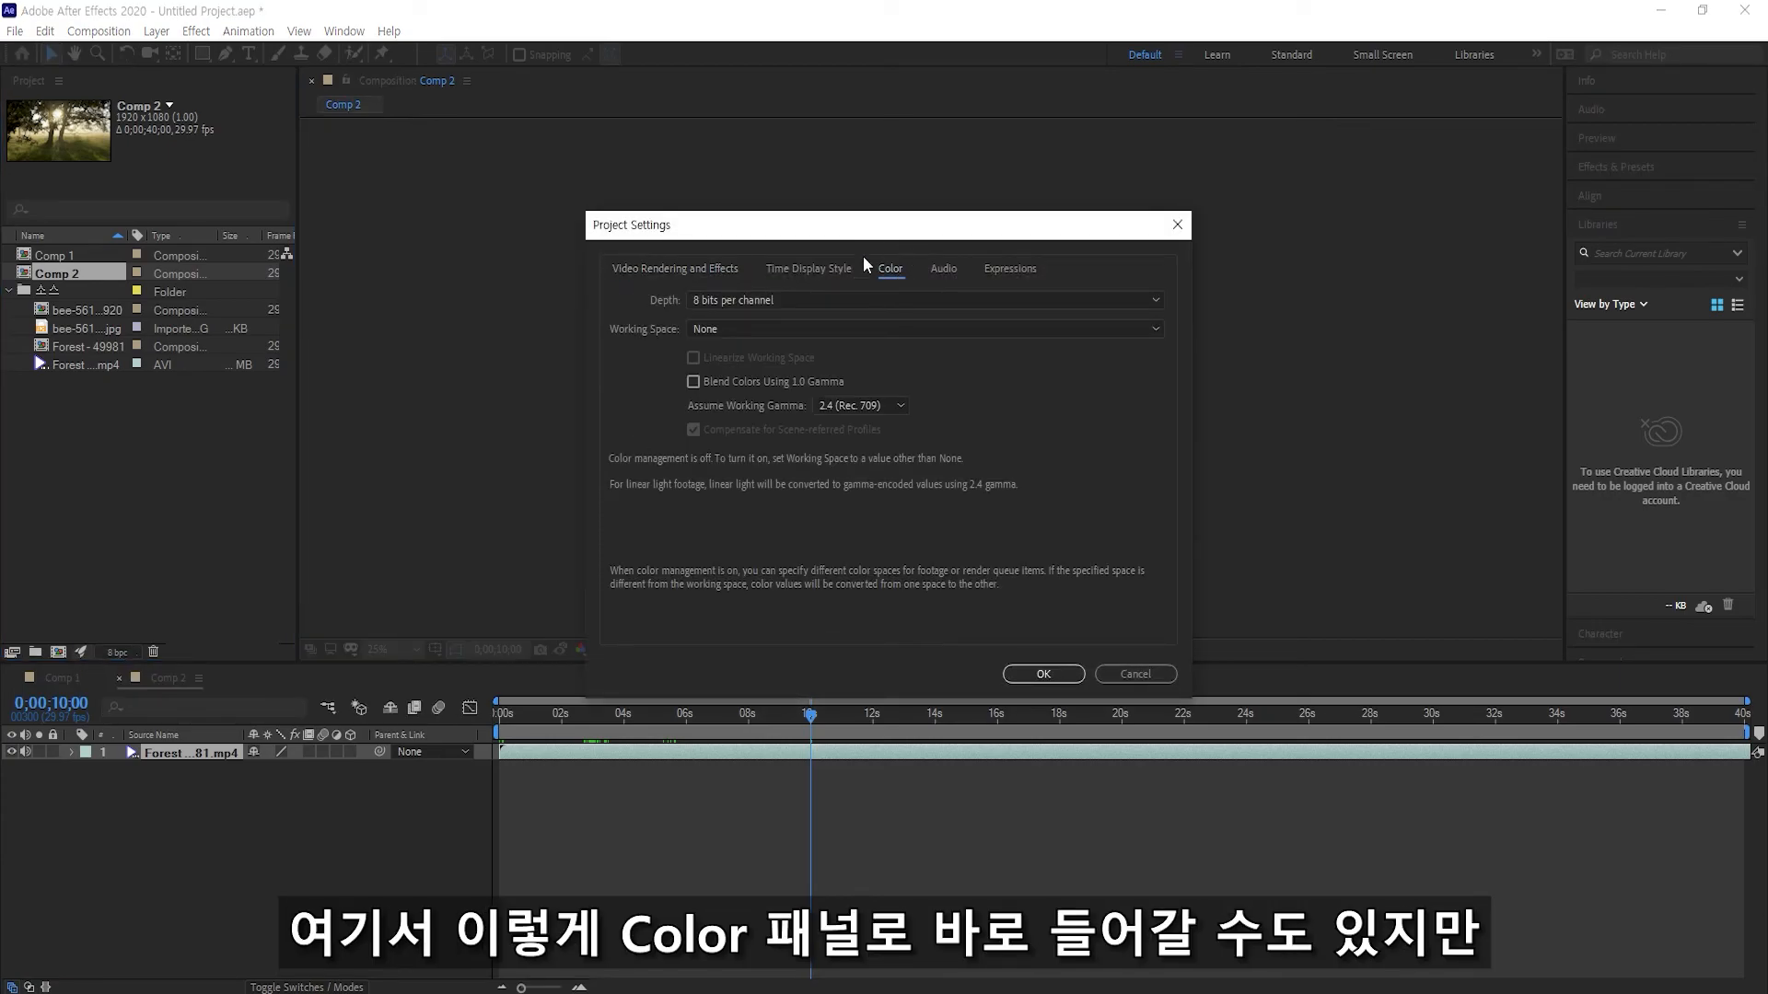
pyautogui.click(1138, 673)
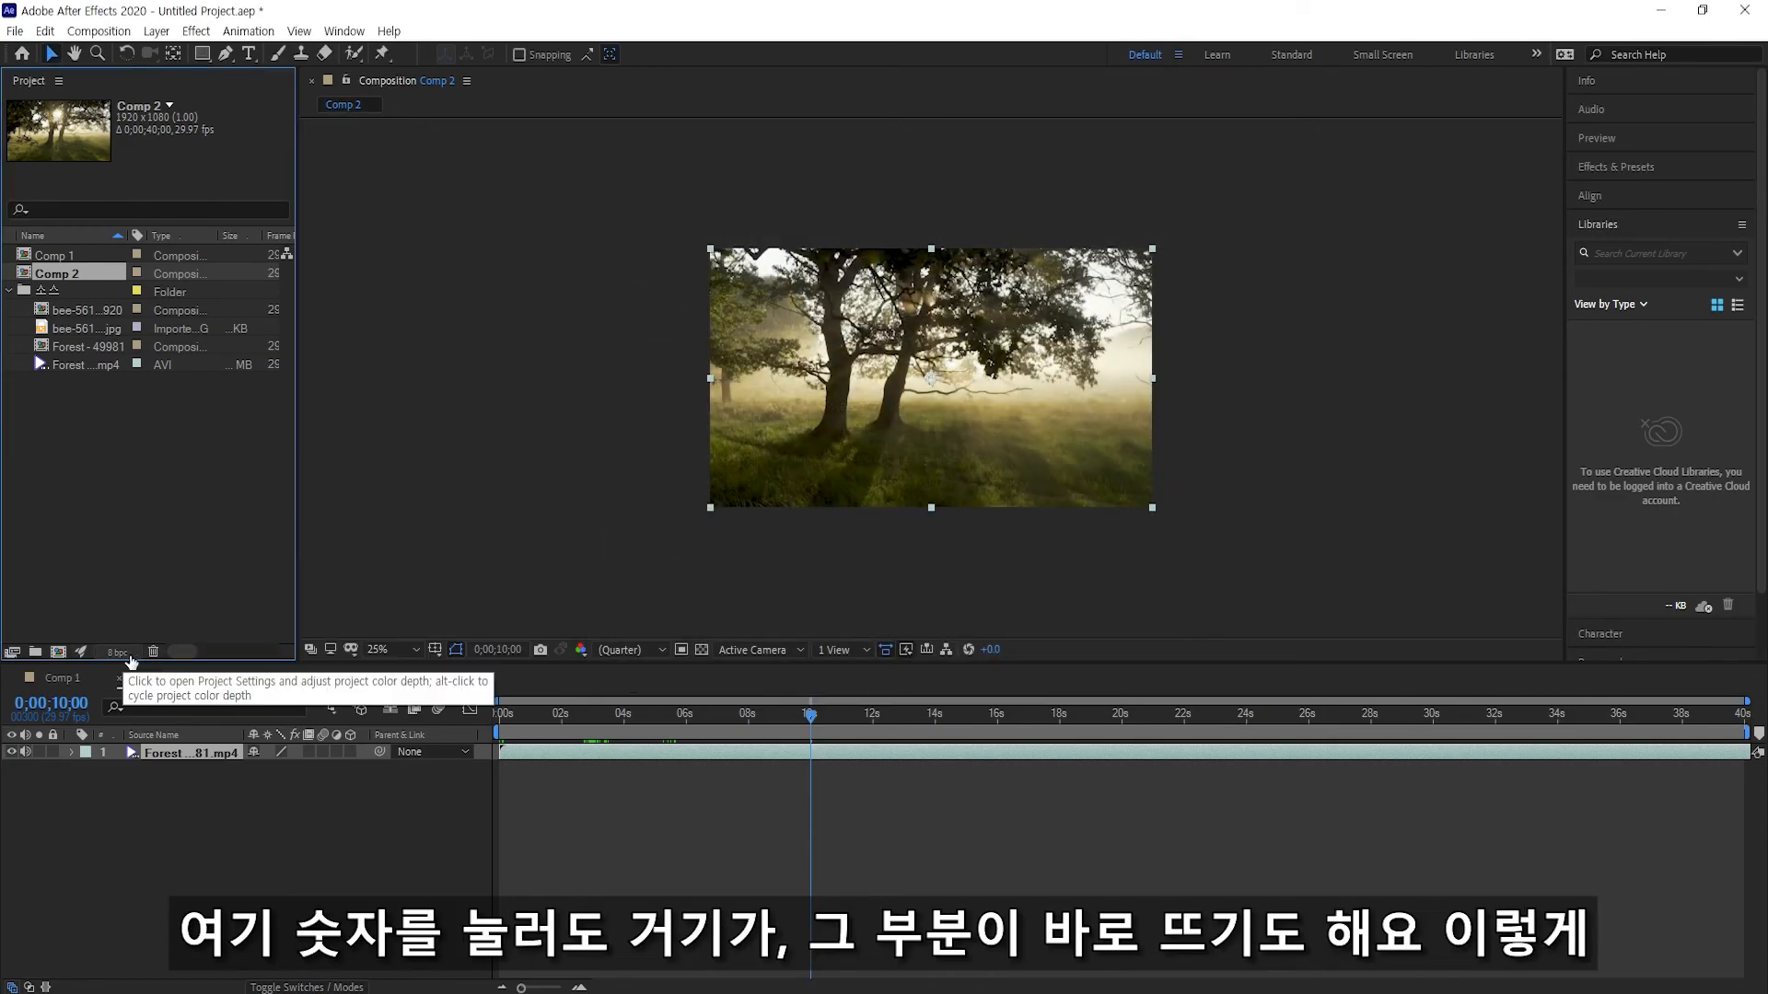
# Open the Color settings directly from the project's bit-depth indicator and review the depth options, keeping 8 bits per channel
pyautogui.click(130, 655)
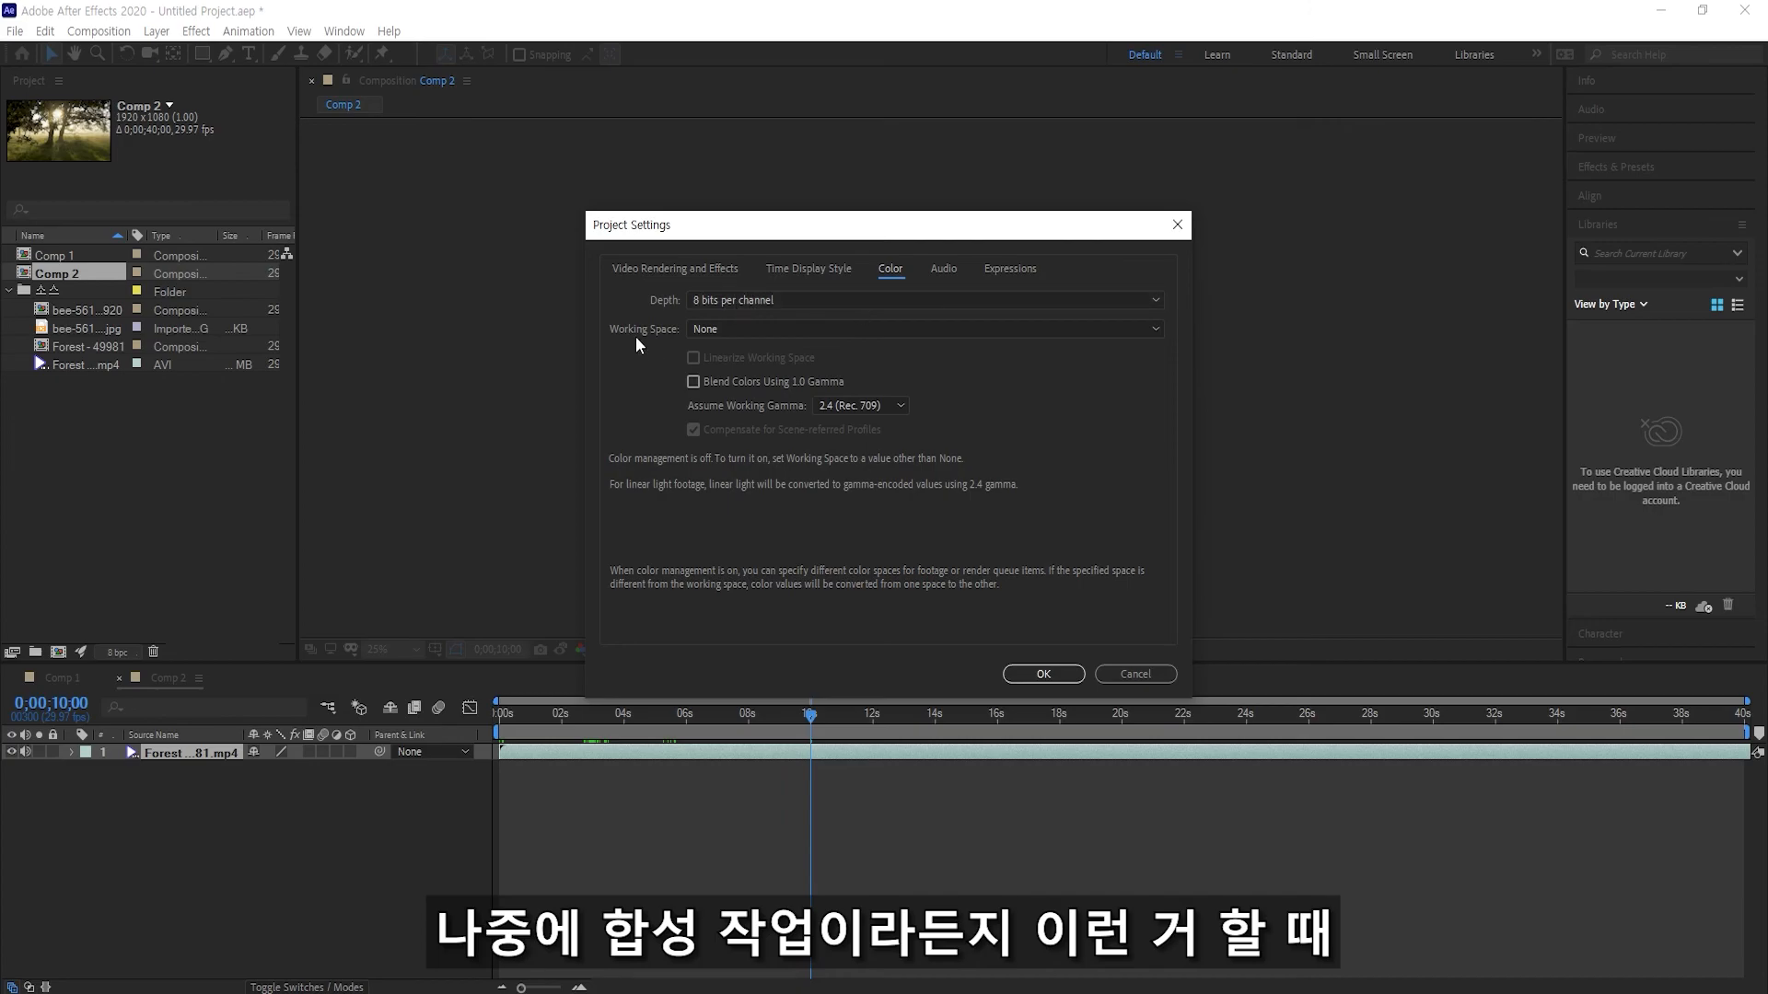
pyautogui.click(764, 295)
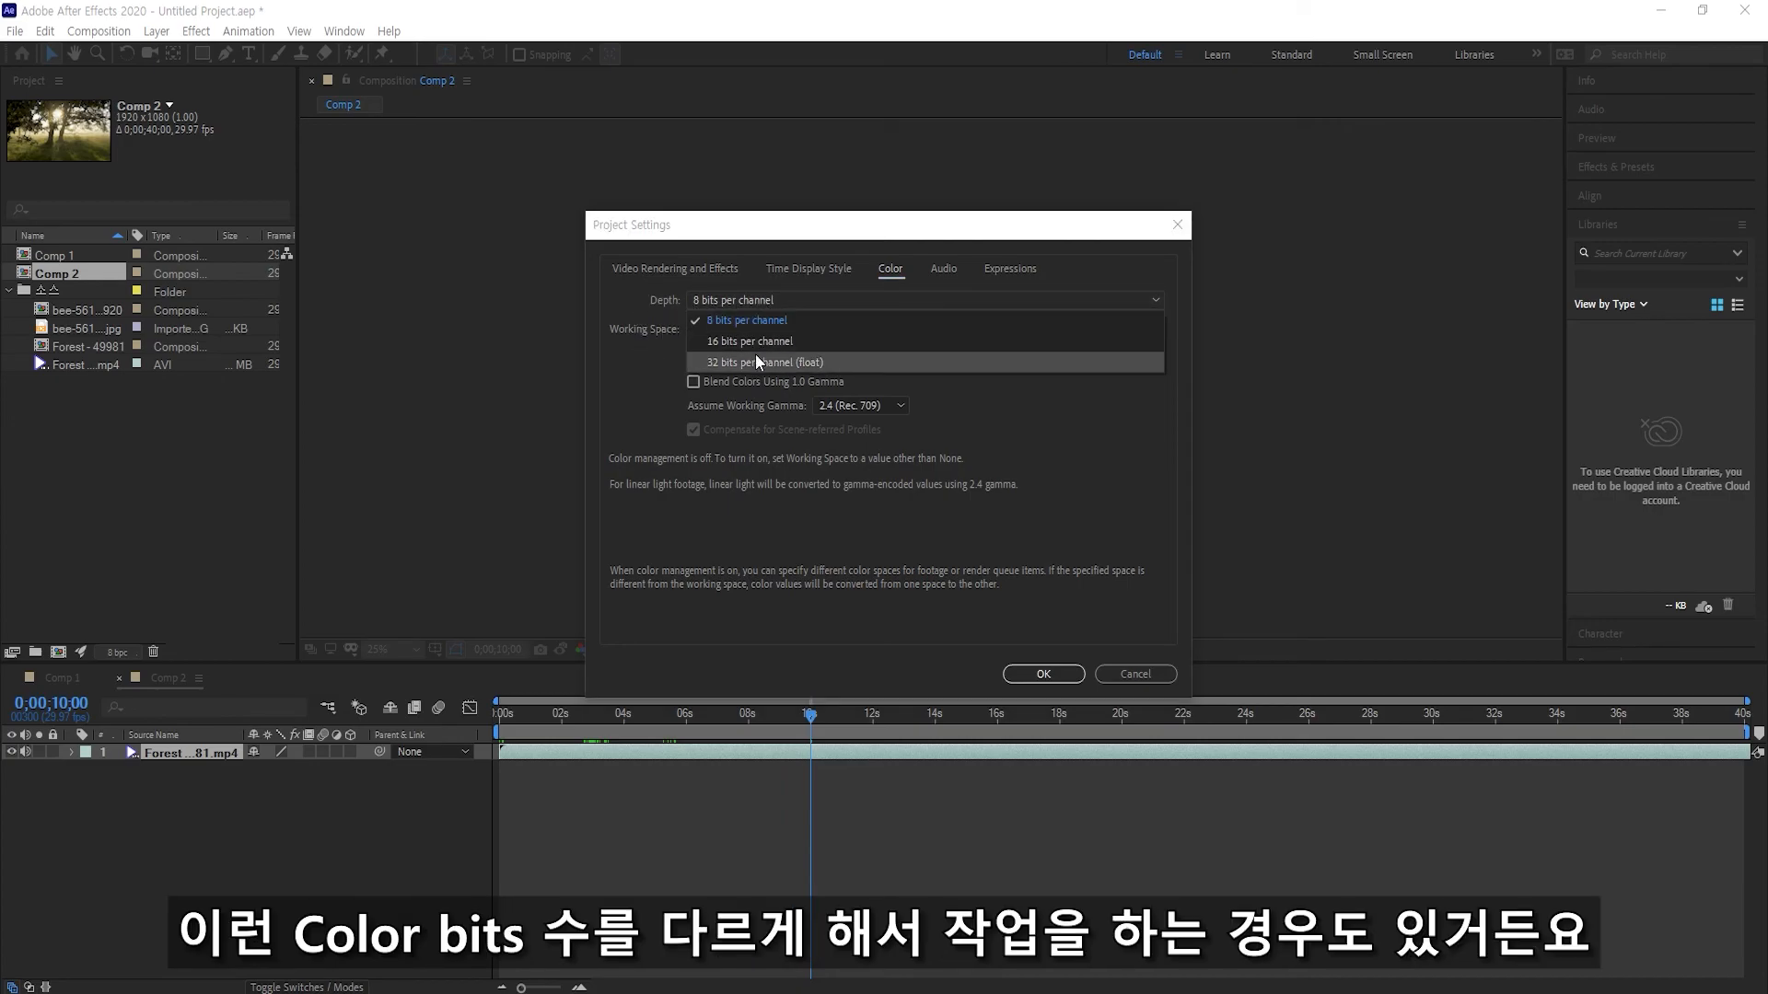
pyautogui.click(697, 301)
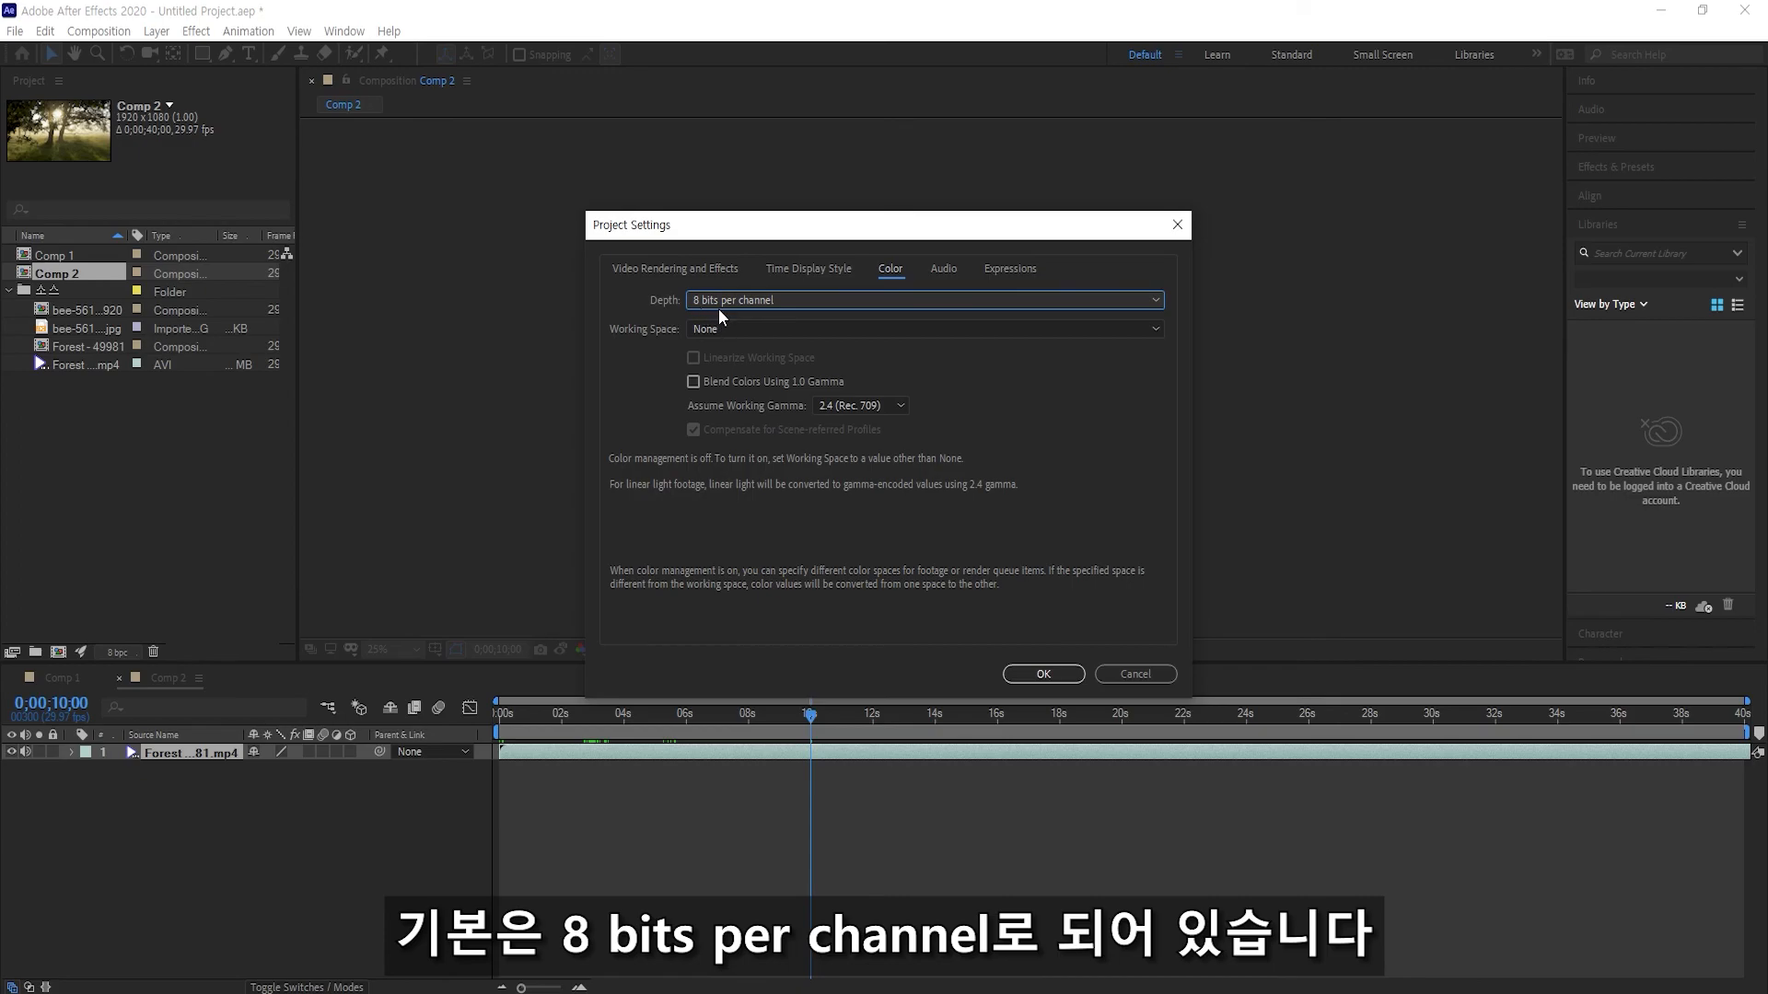
pyautogui.click(1048, 673)
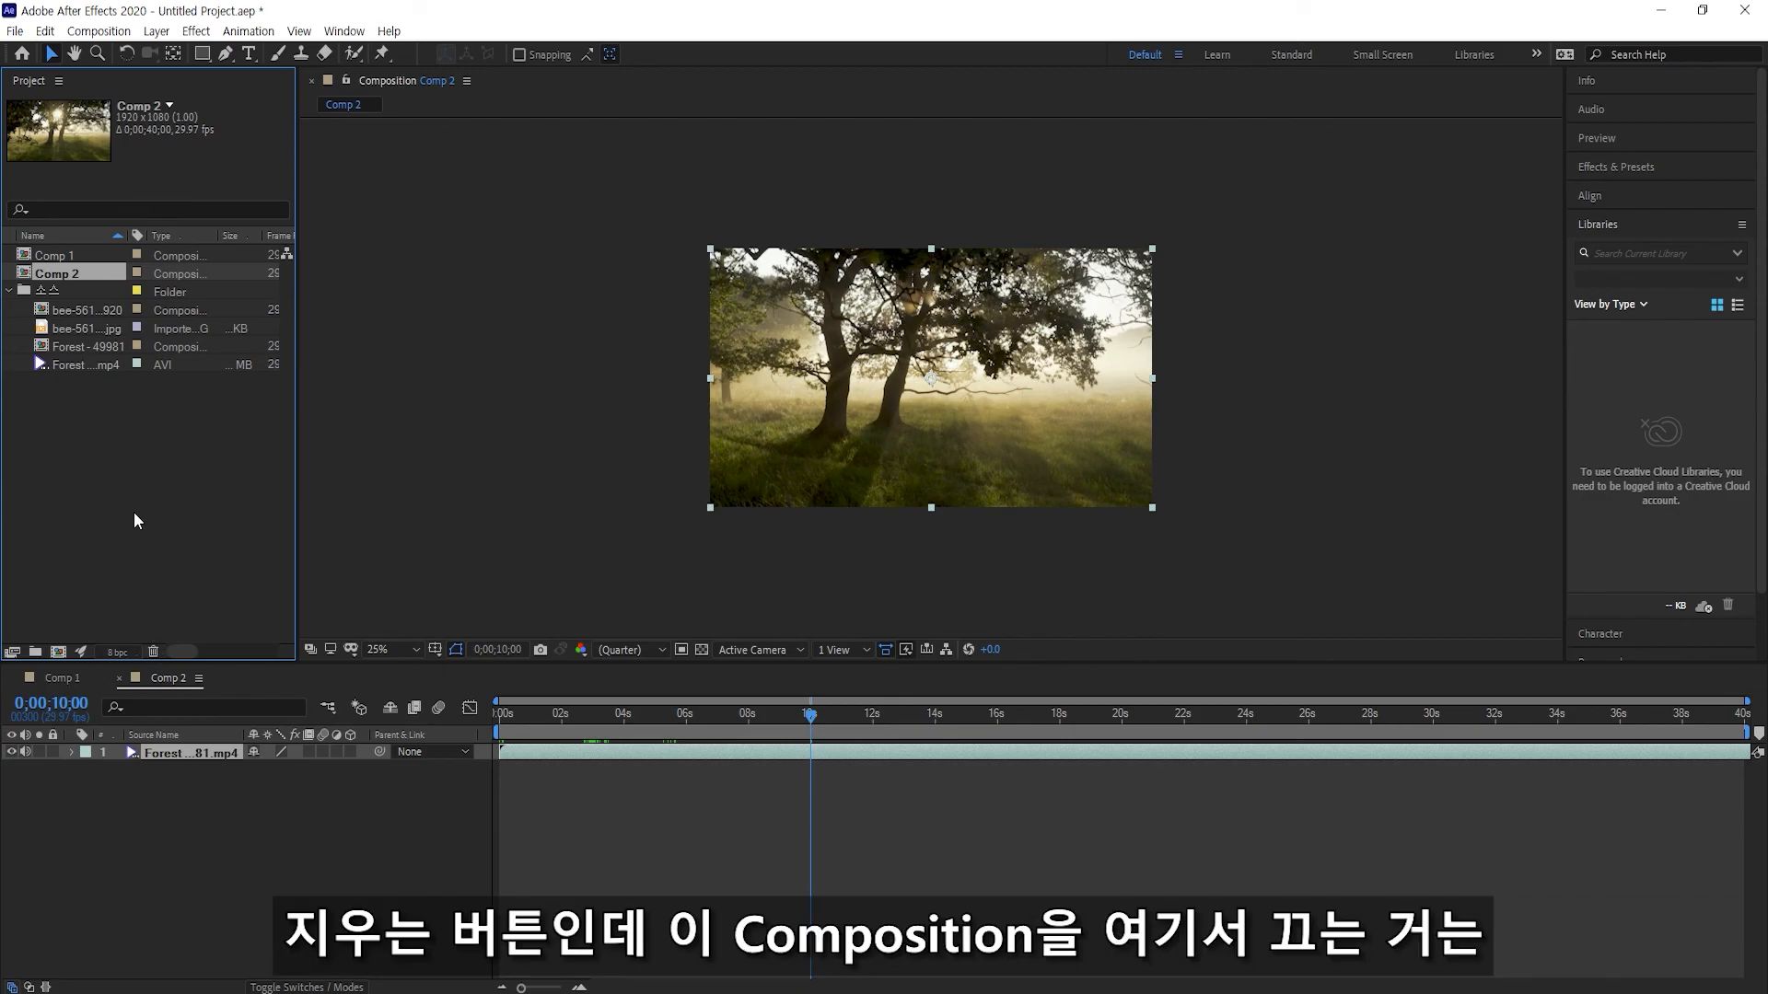
# Close the Comp 2 timeline and reopen it from the project
pyautogui.click(118, 680)
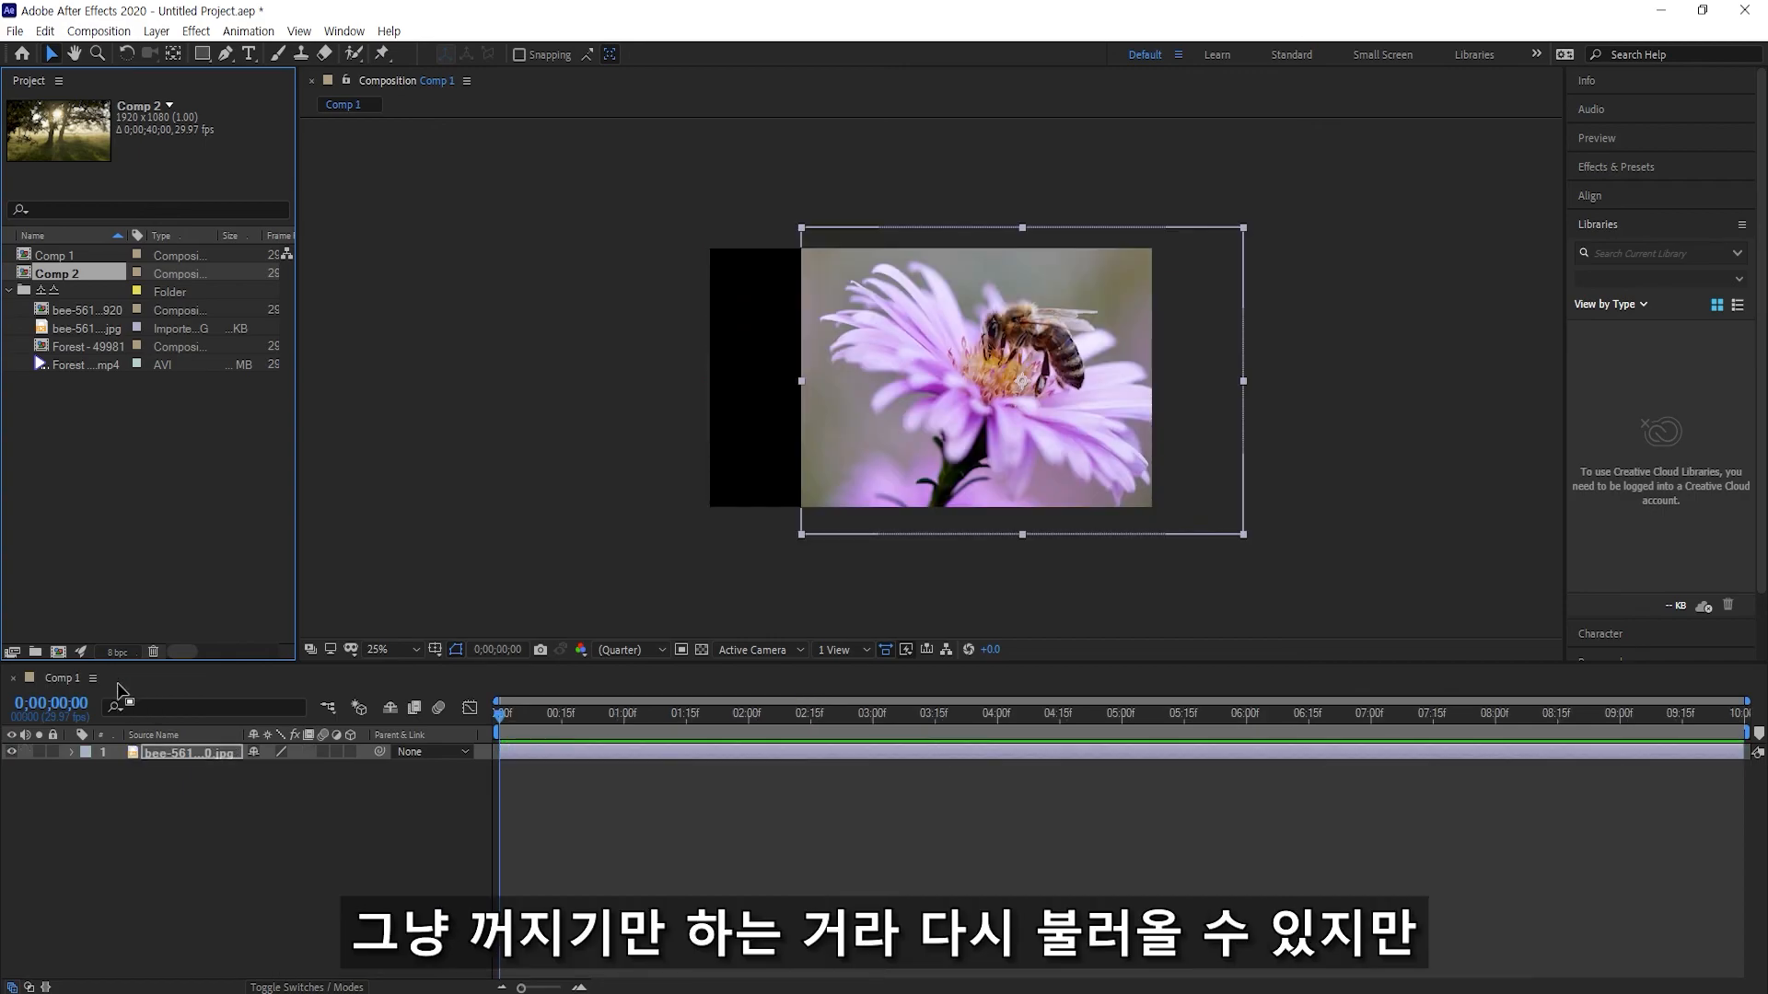
pyautogui.doubleClick(30, 275)
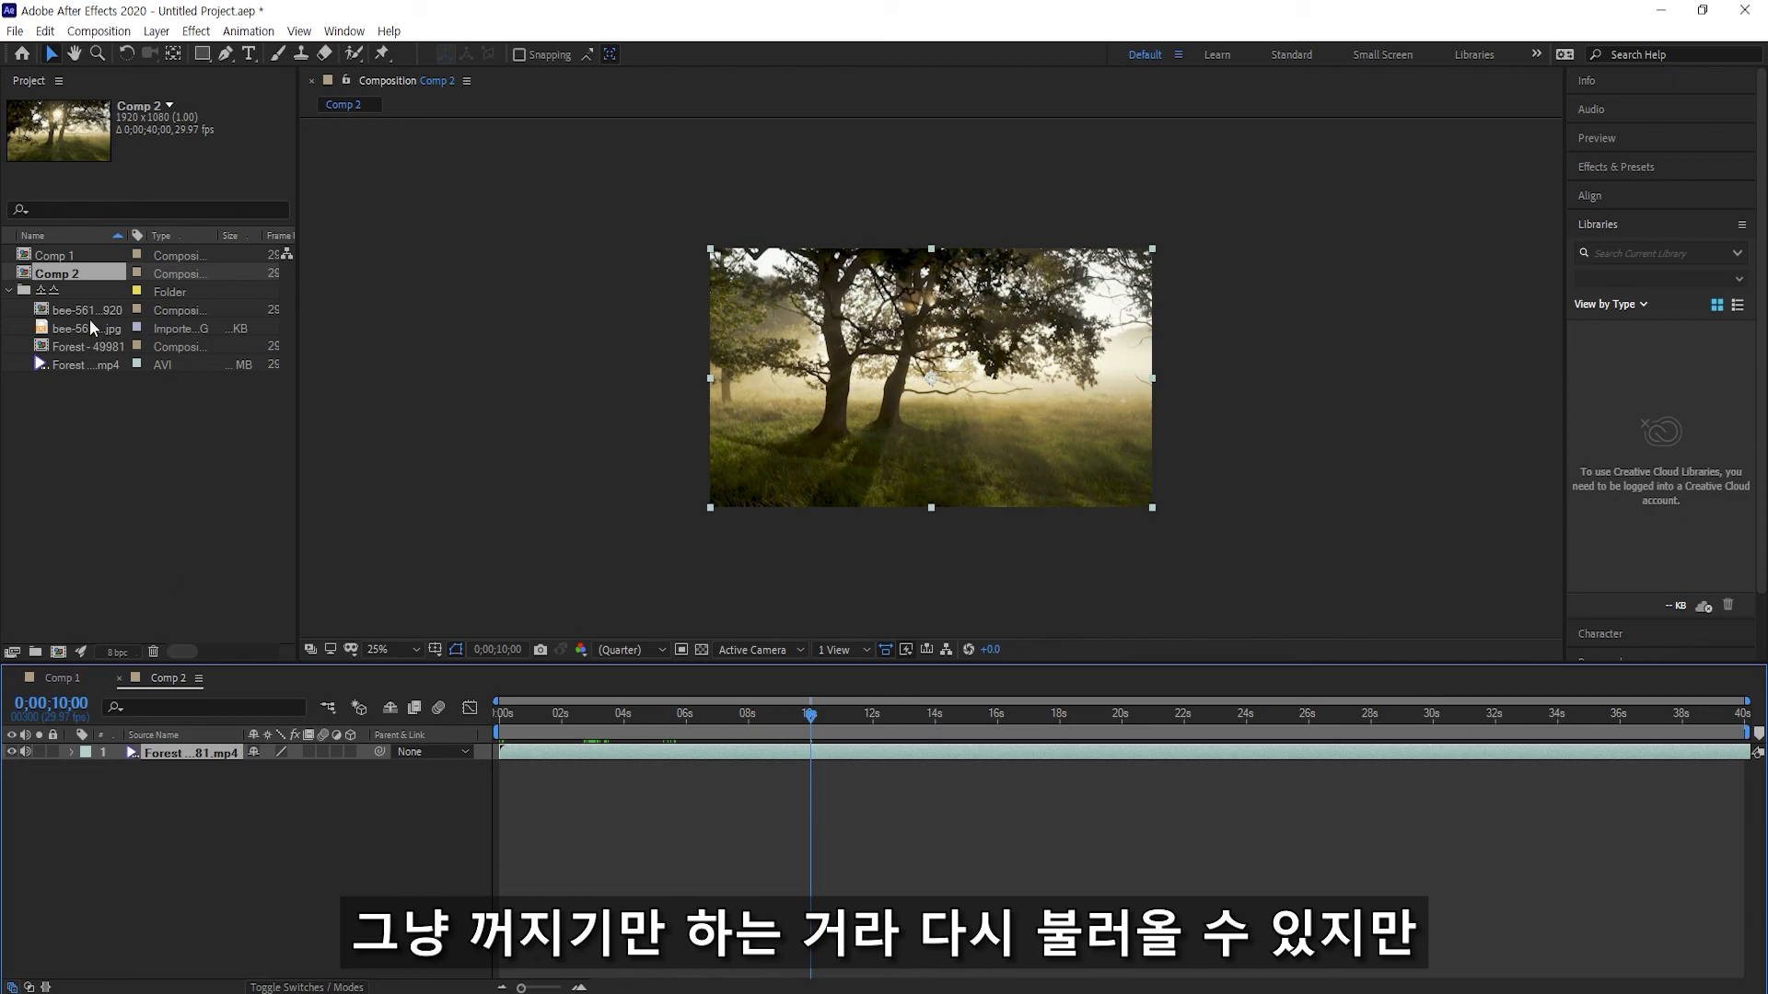
# Delete the Comp 2 composition from the project and undo the deletion
pyautogui.click(57, 271)
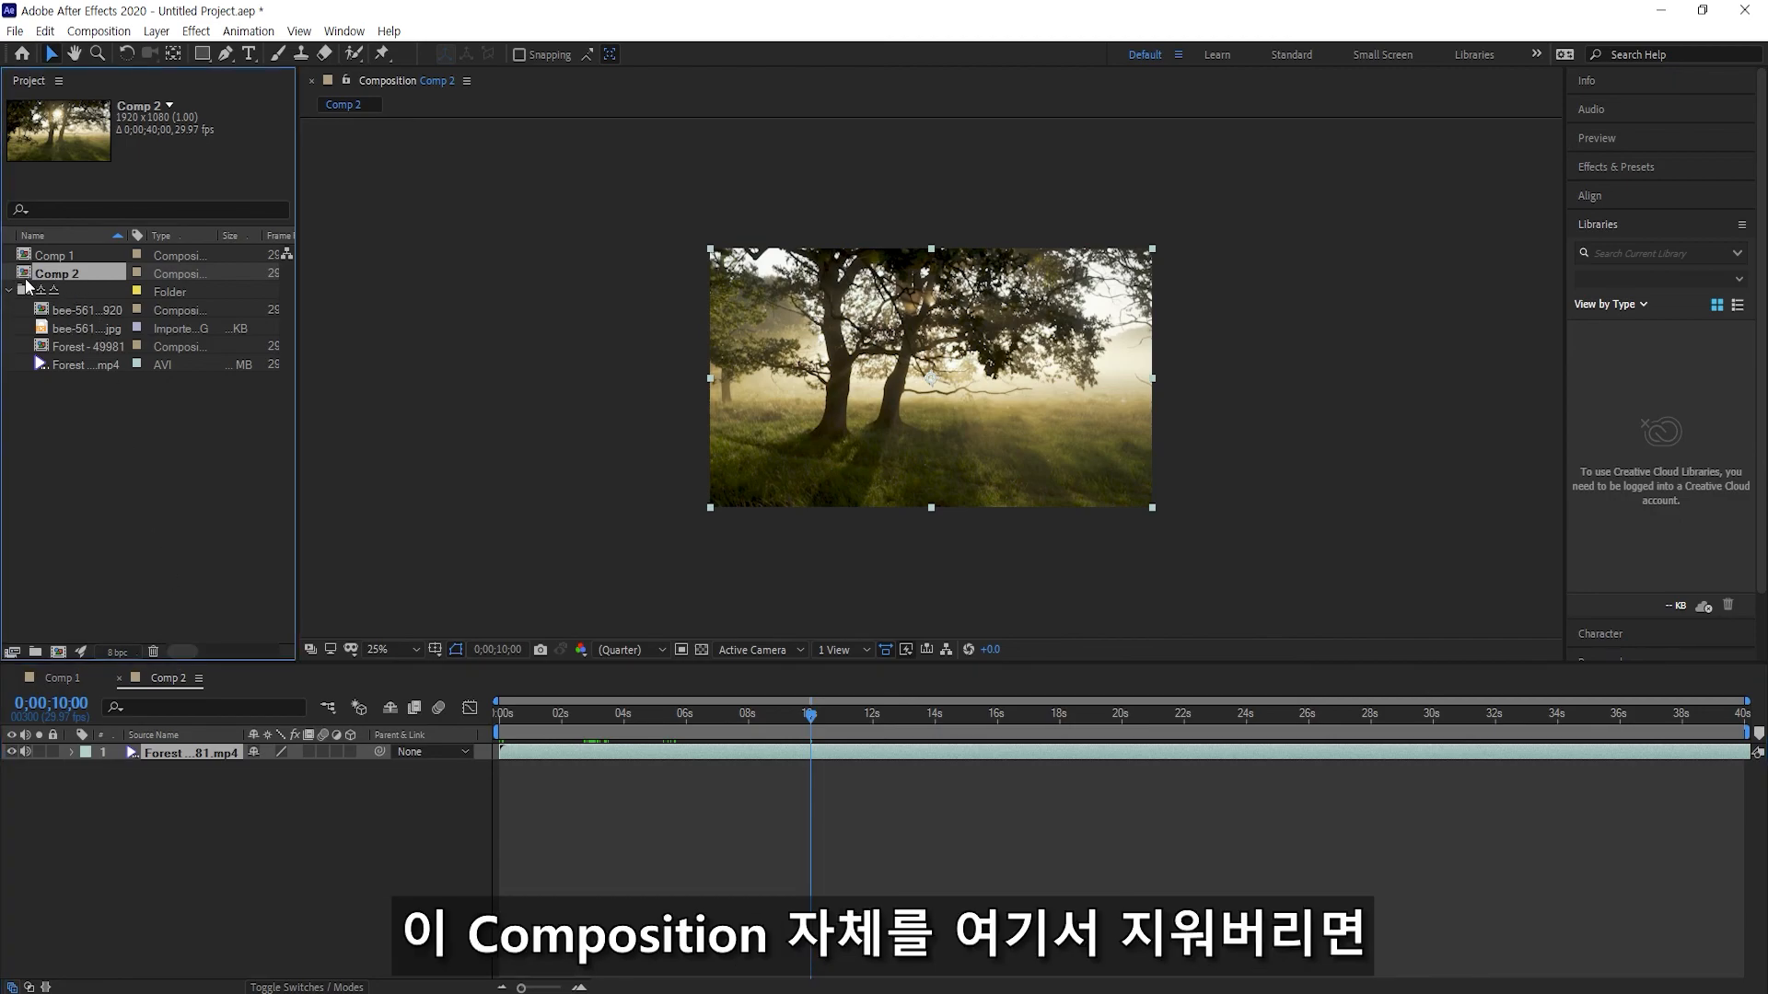
pyautogui.click(154, 652)
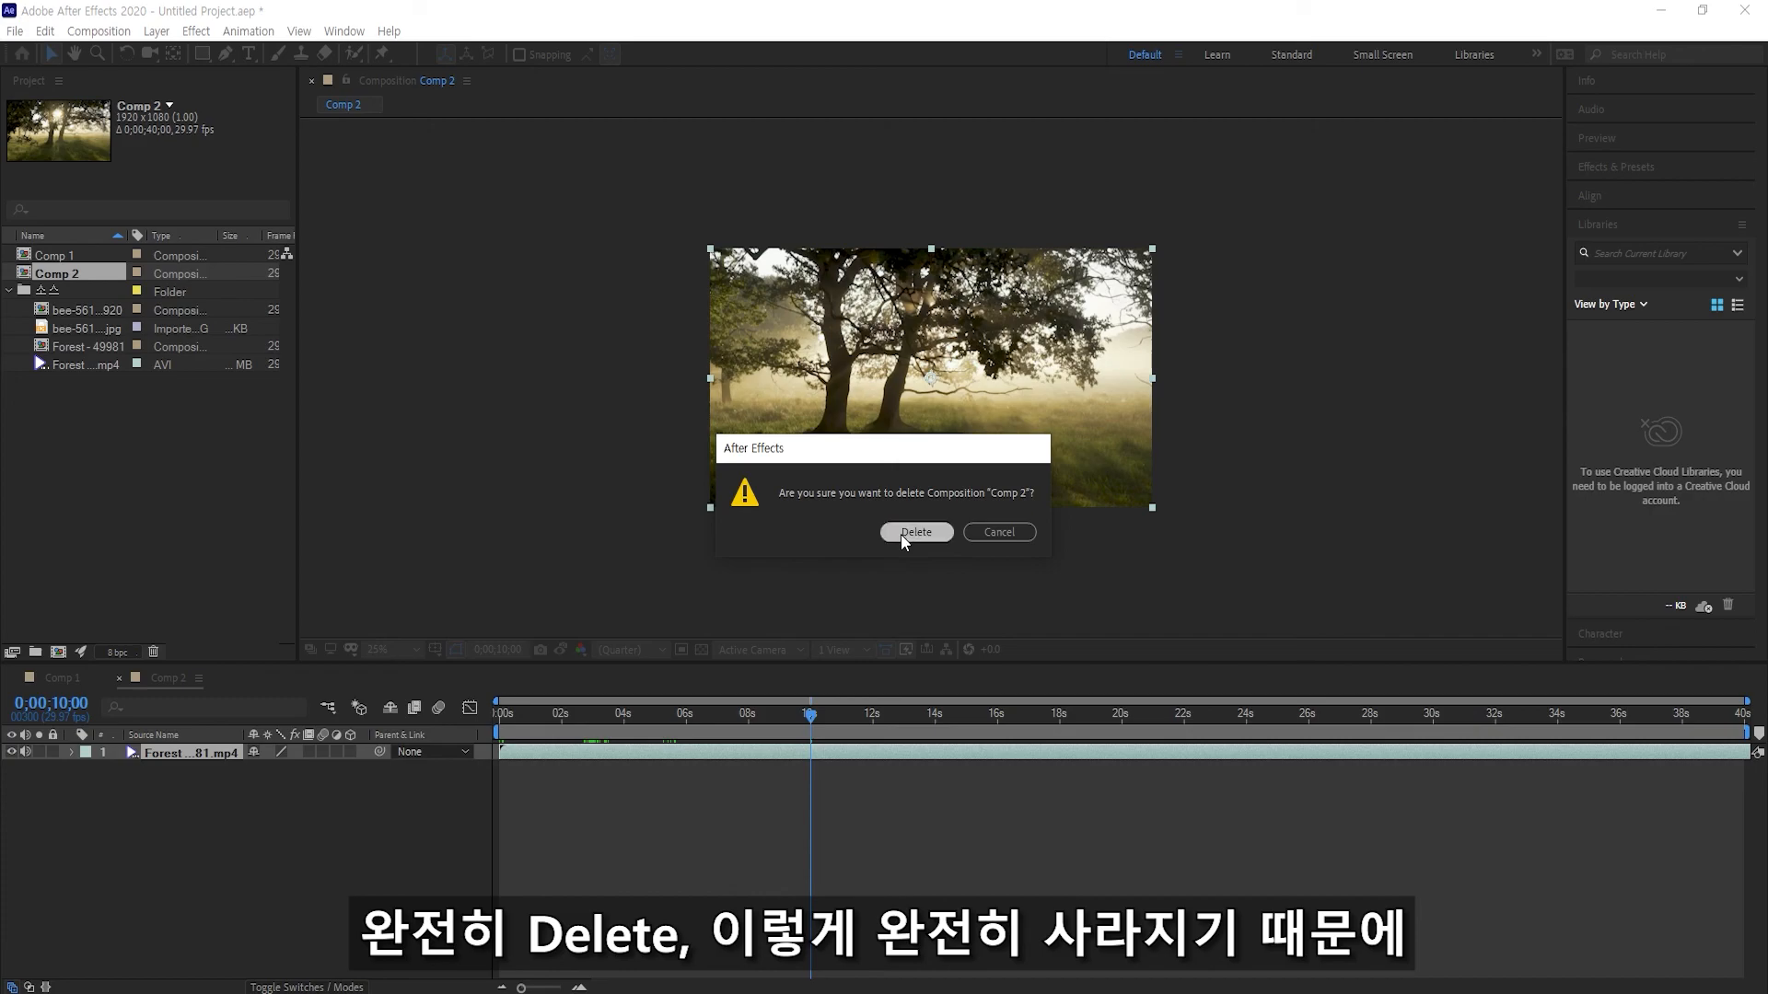
pyautogui.click(901, 534)
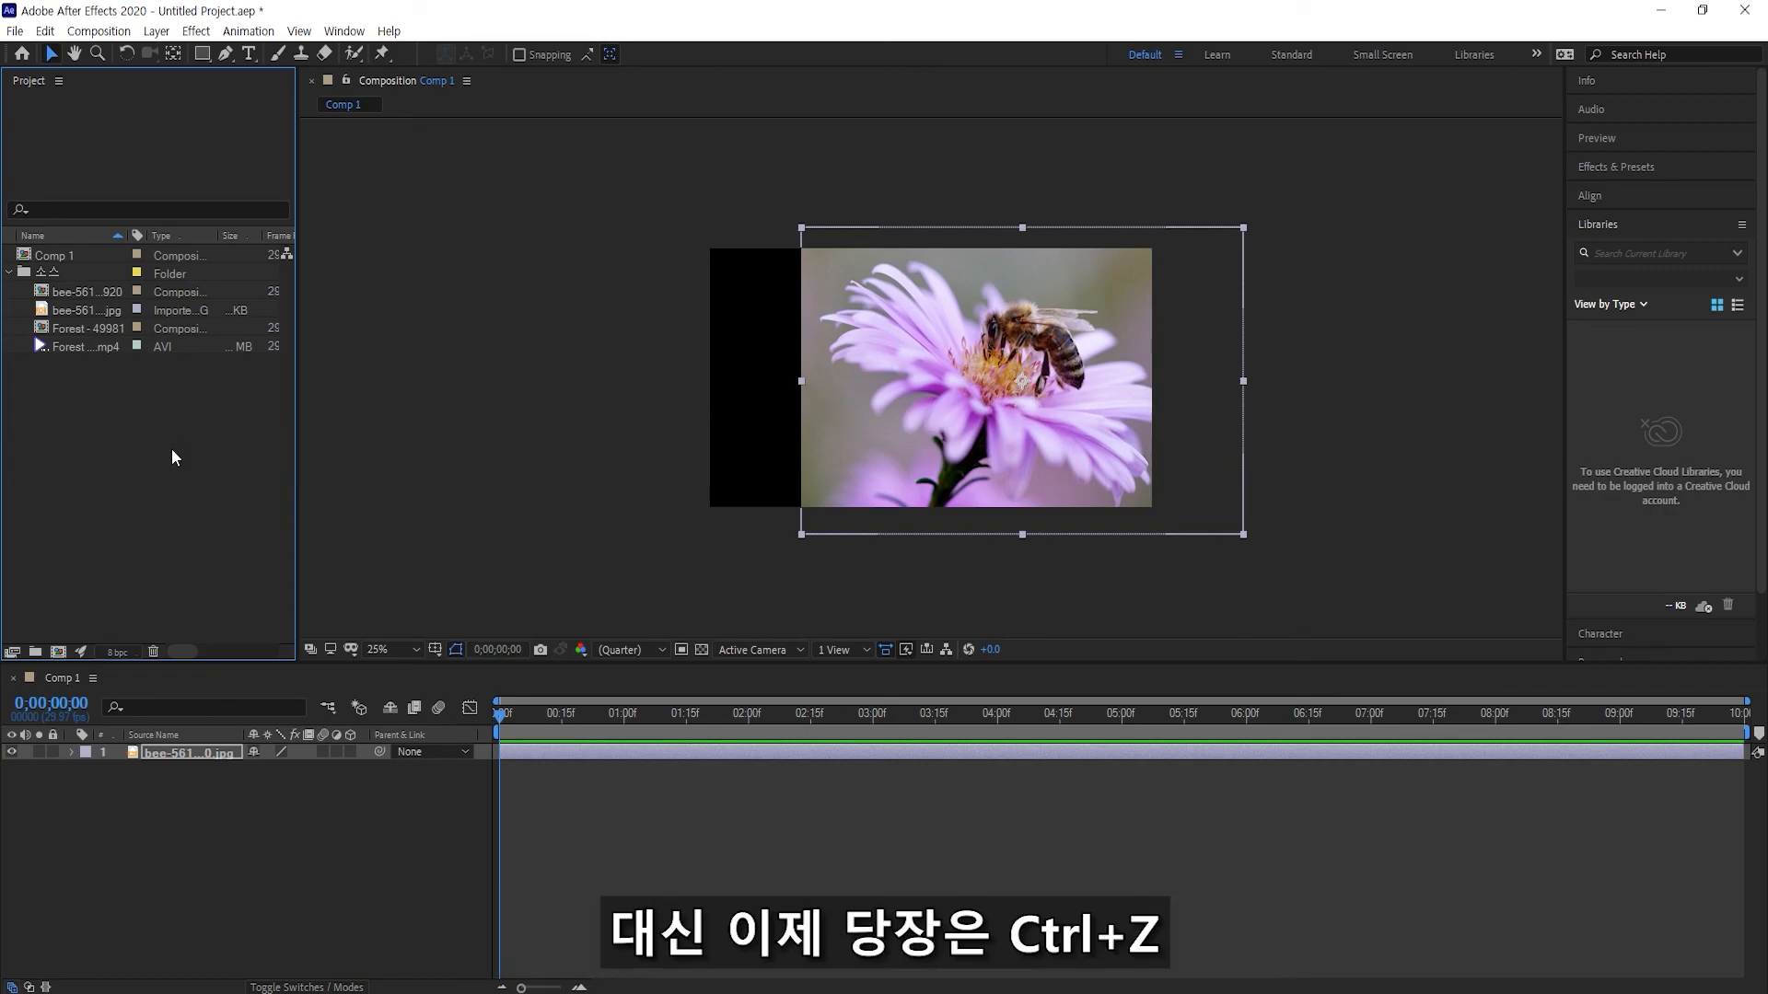
pyautogui.hotkey('ctrl', 'z')
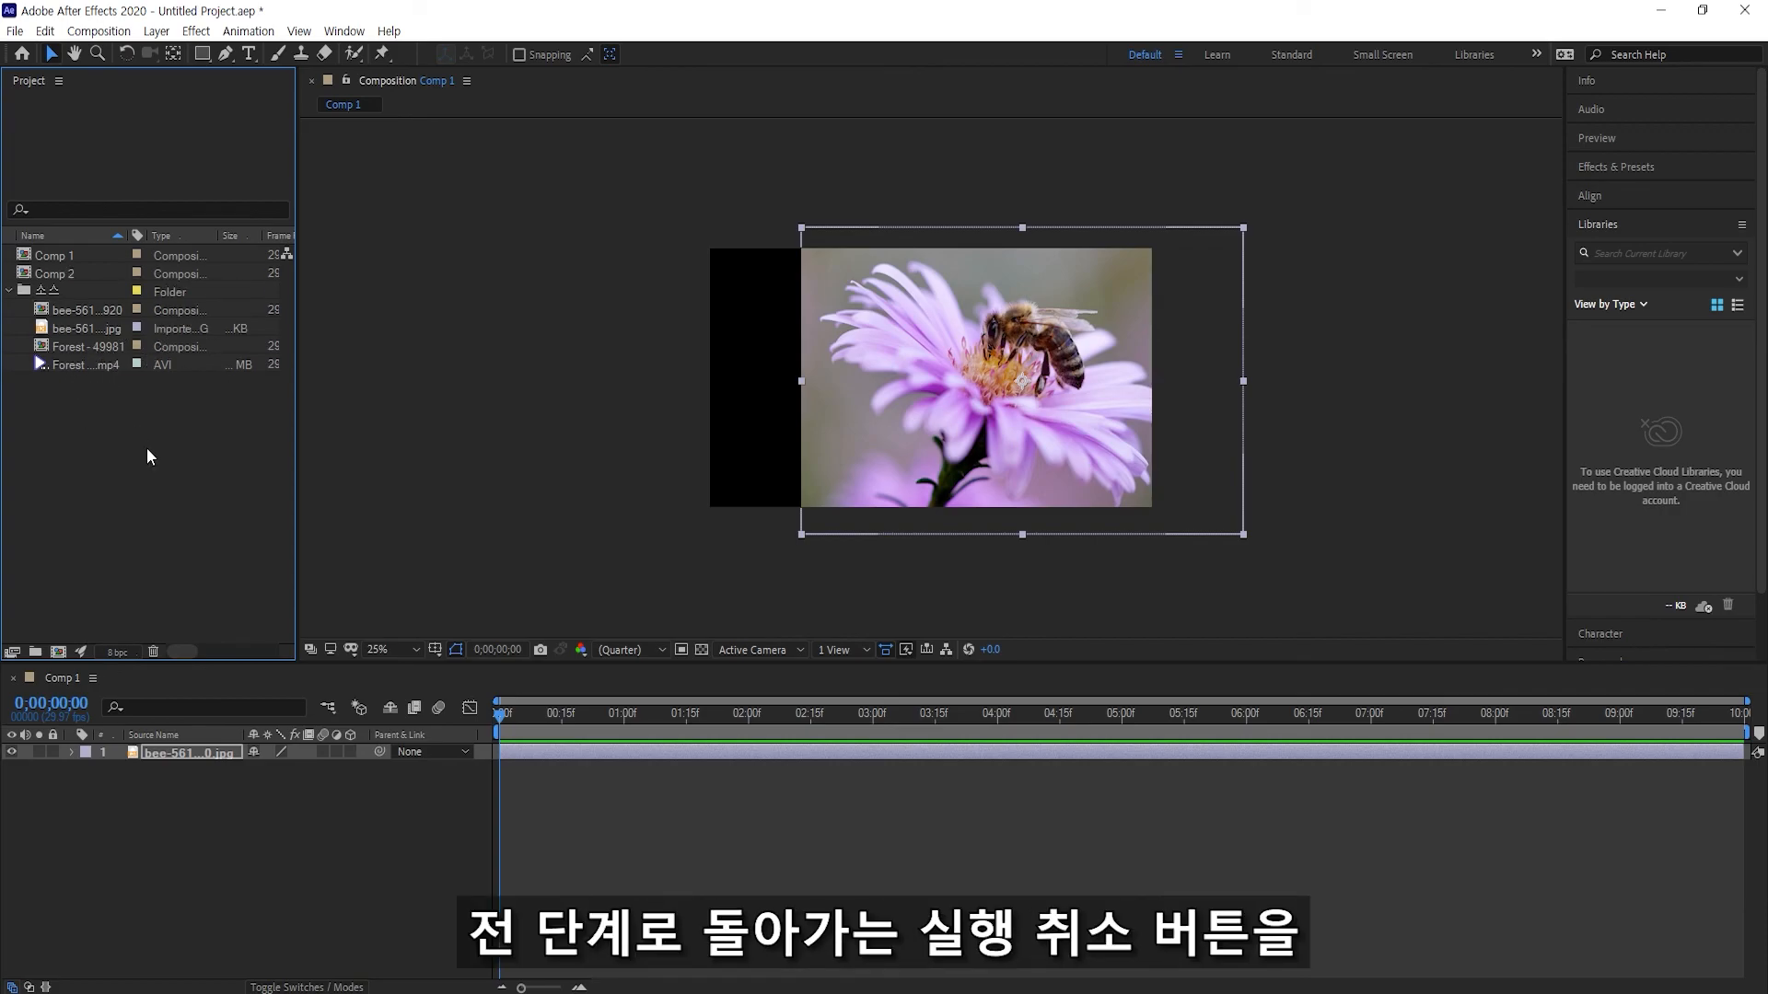
# Select Comp 2 in the project and collapse the source folder
pyautogui.click(70, 311)
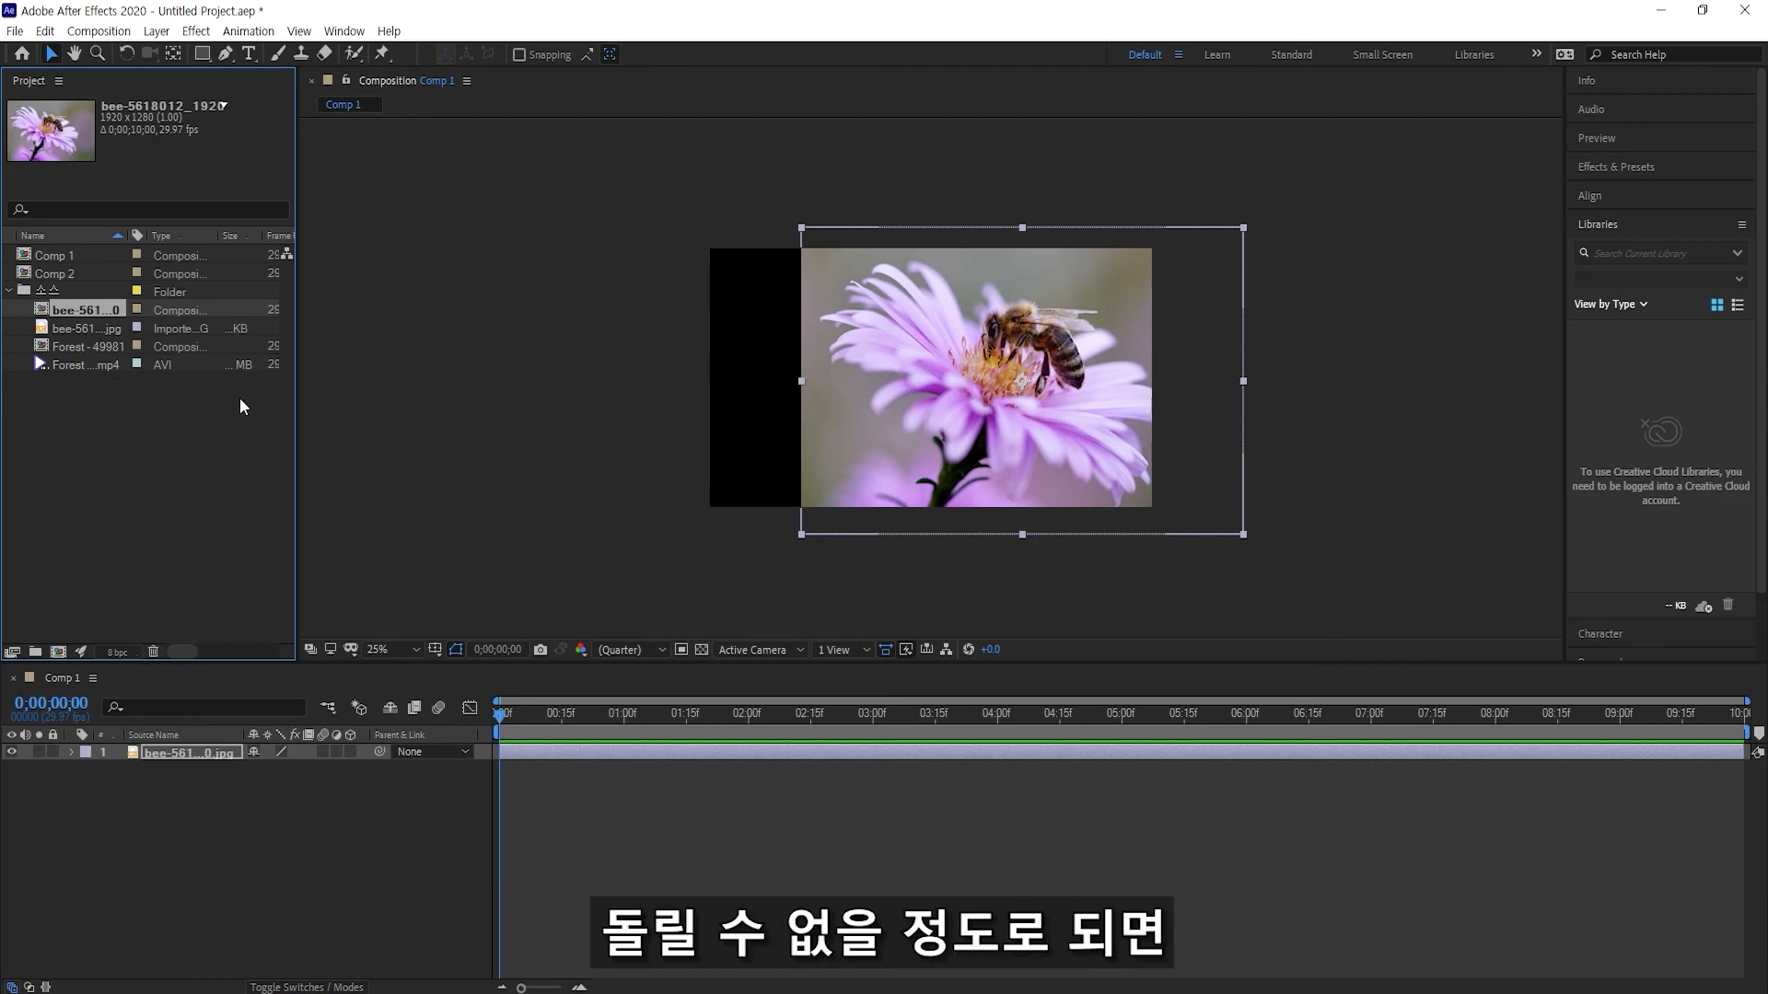
pyautogui.click(46, 274)
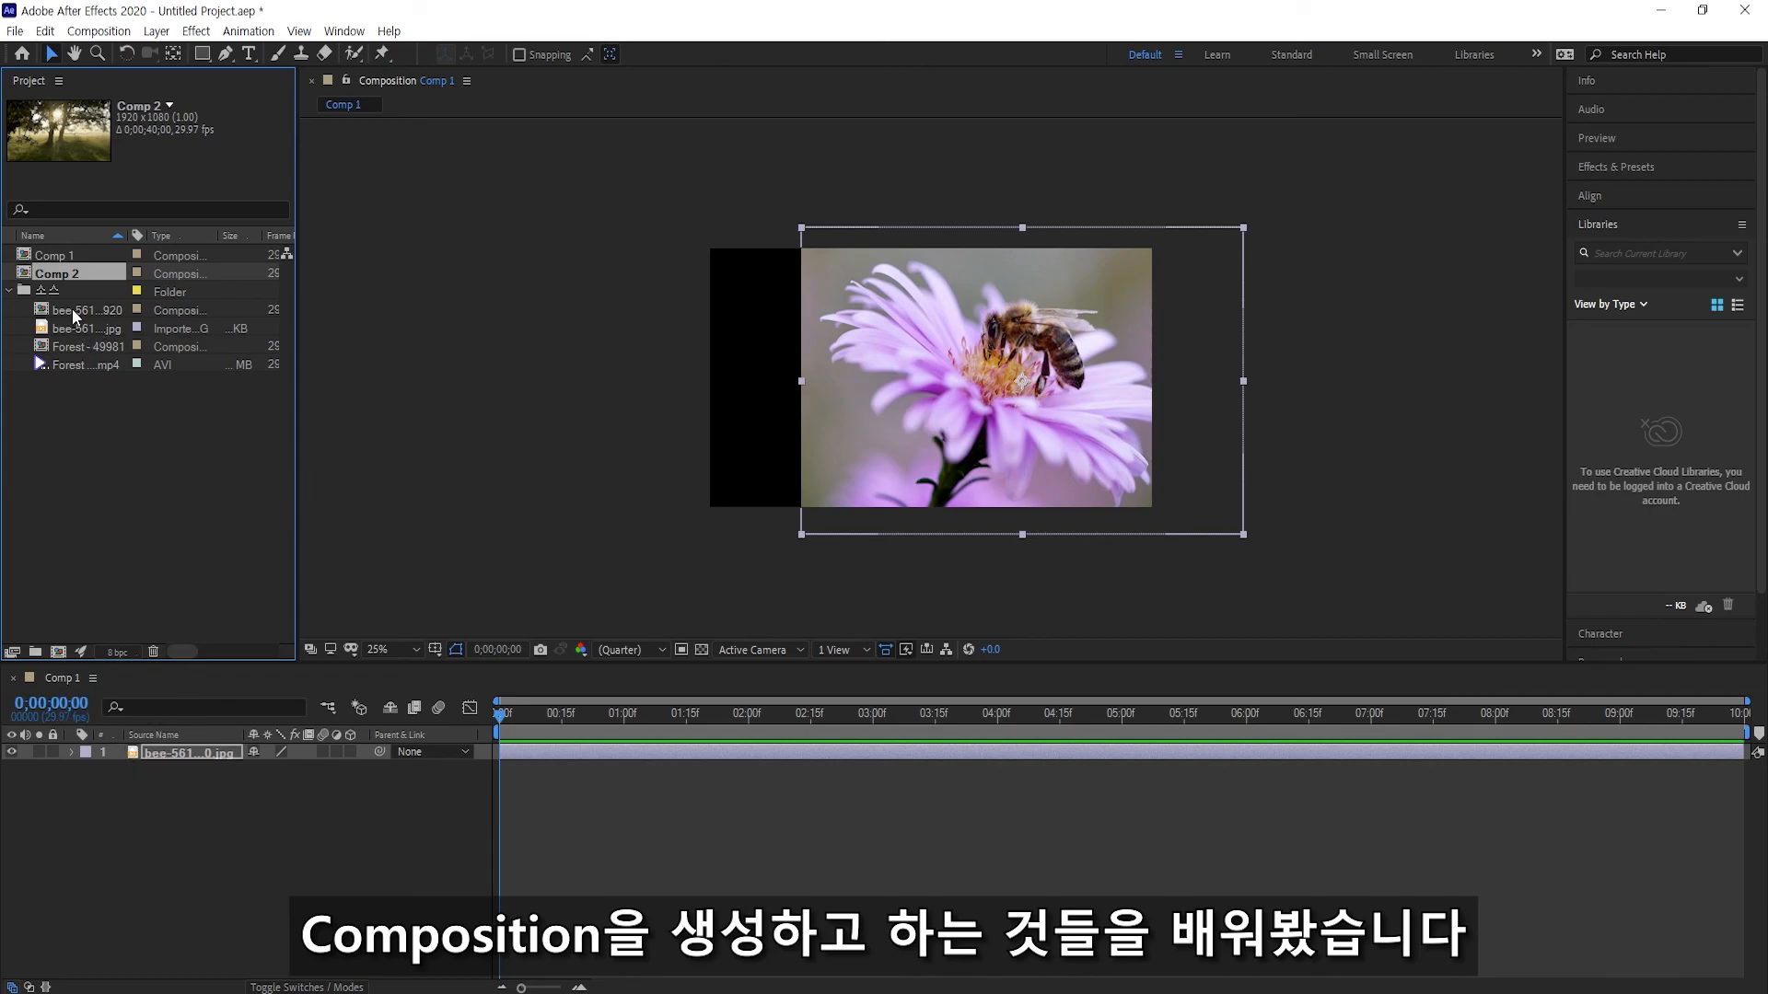
pyautogui.click(8, 291)
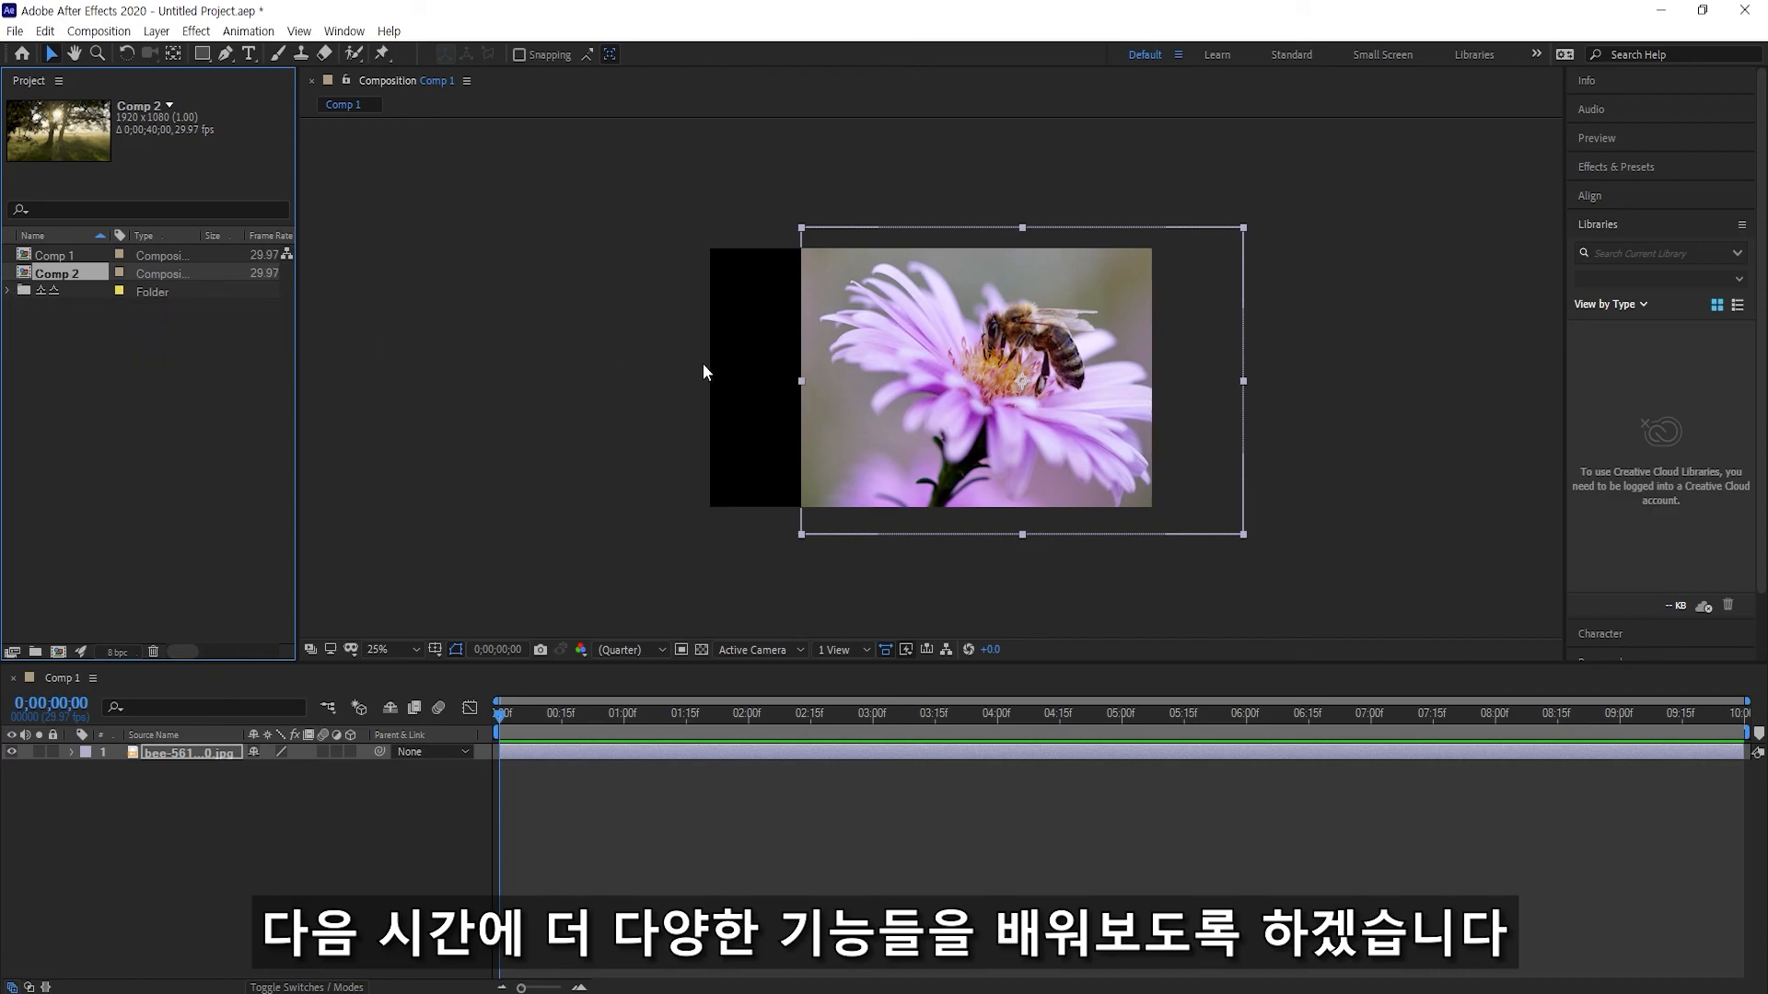